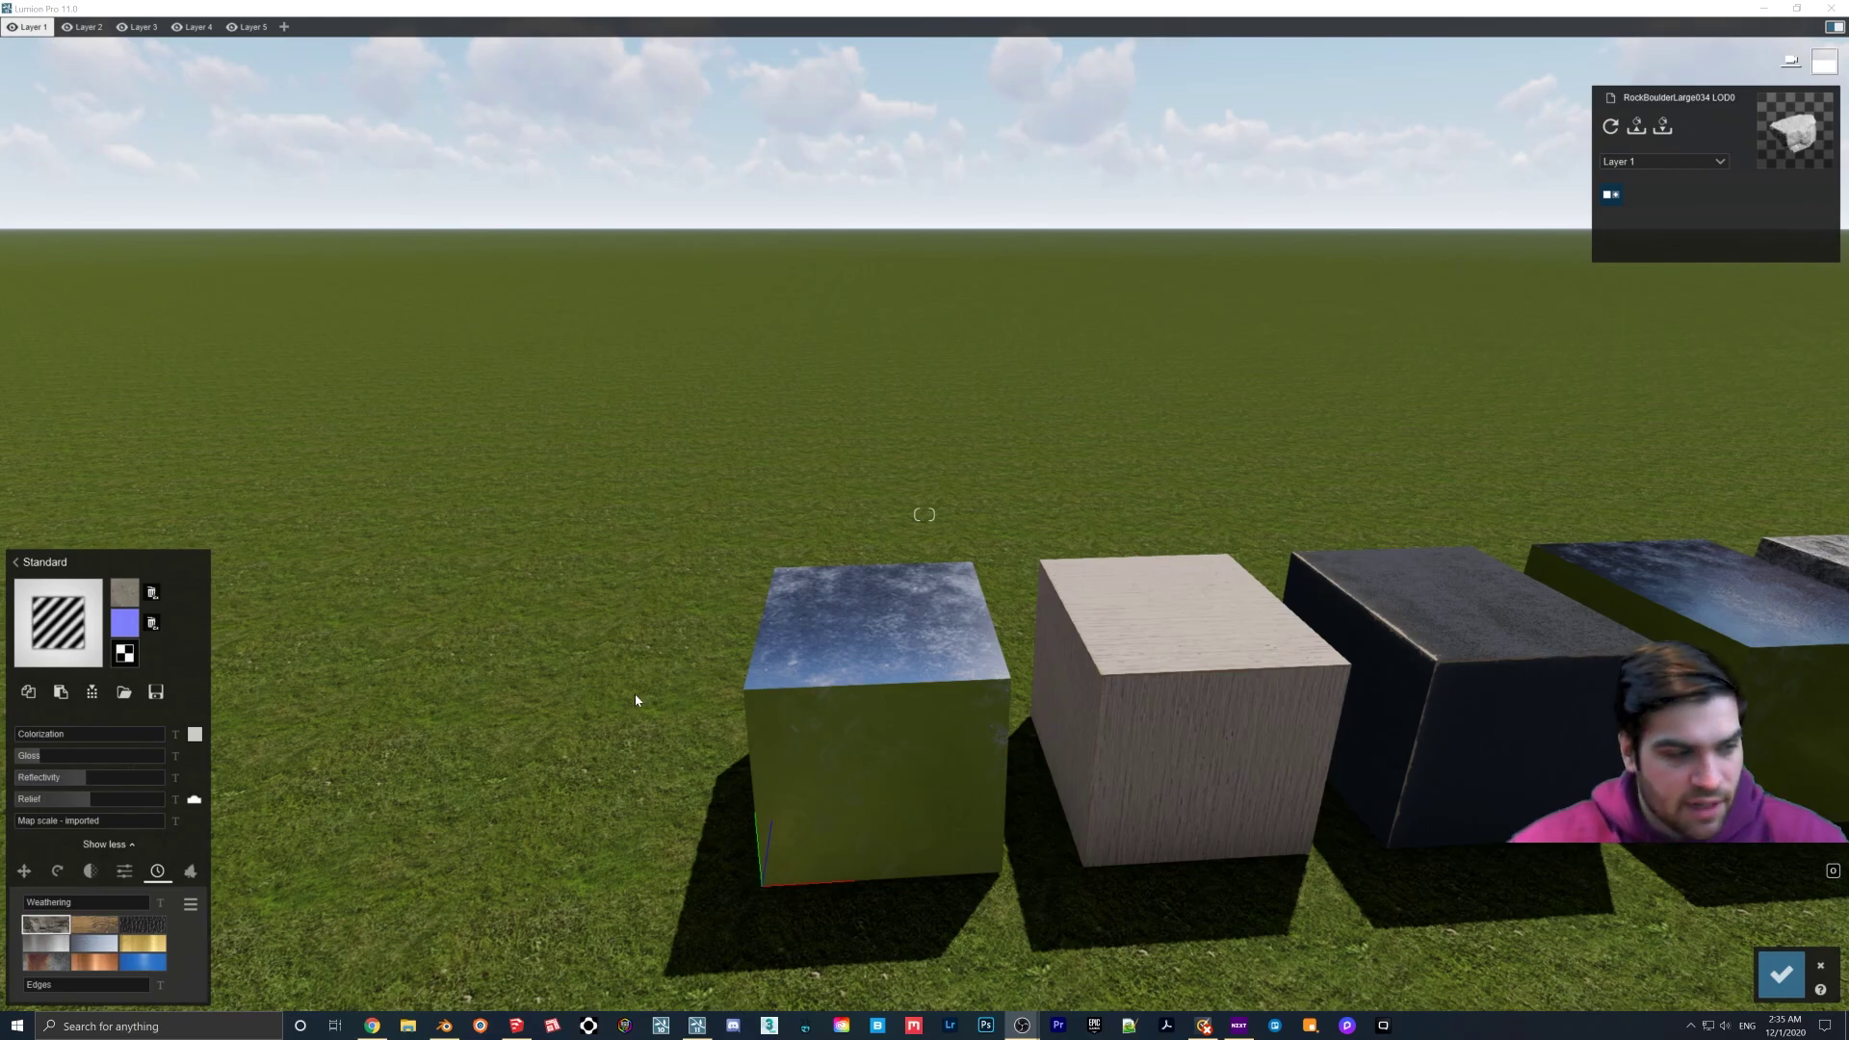
Step: Select the aluminium cube at the start of the row and raise its weathering to the maximum
right_click_drag(878, 749, 867, 819)
key("w")
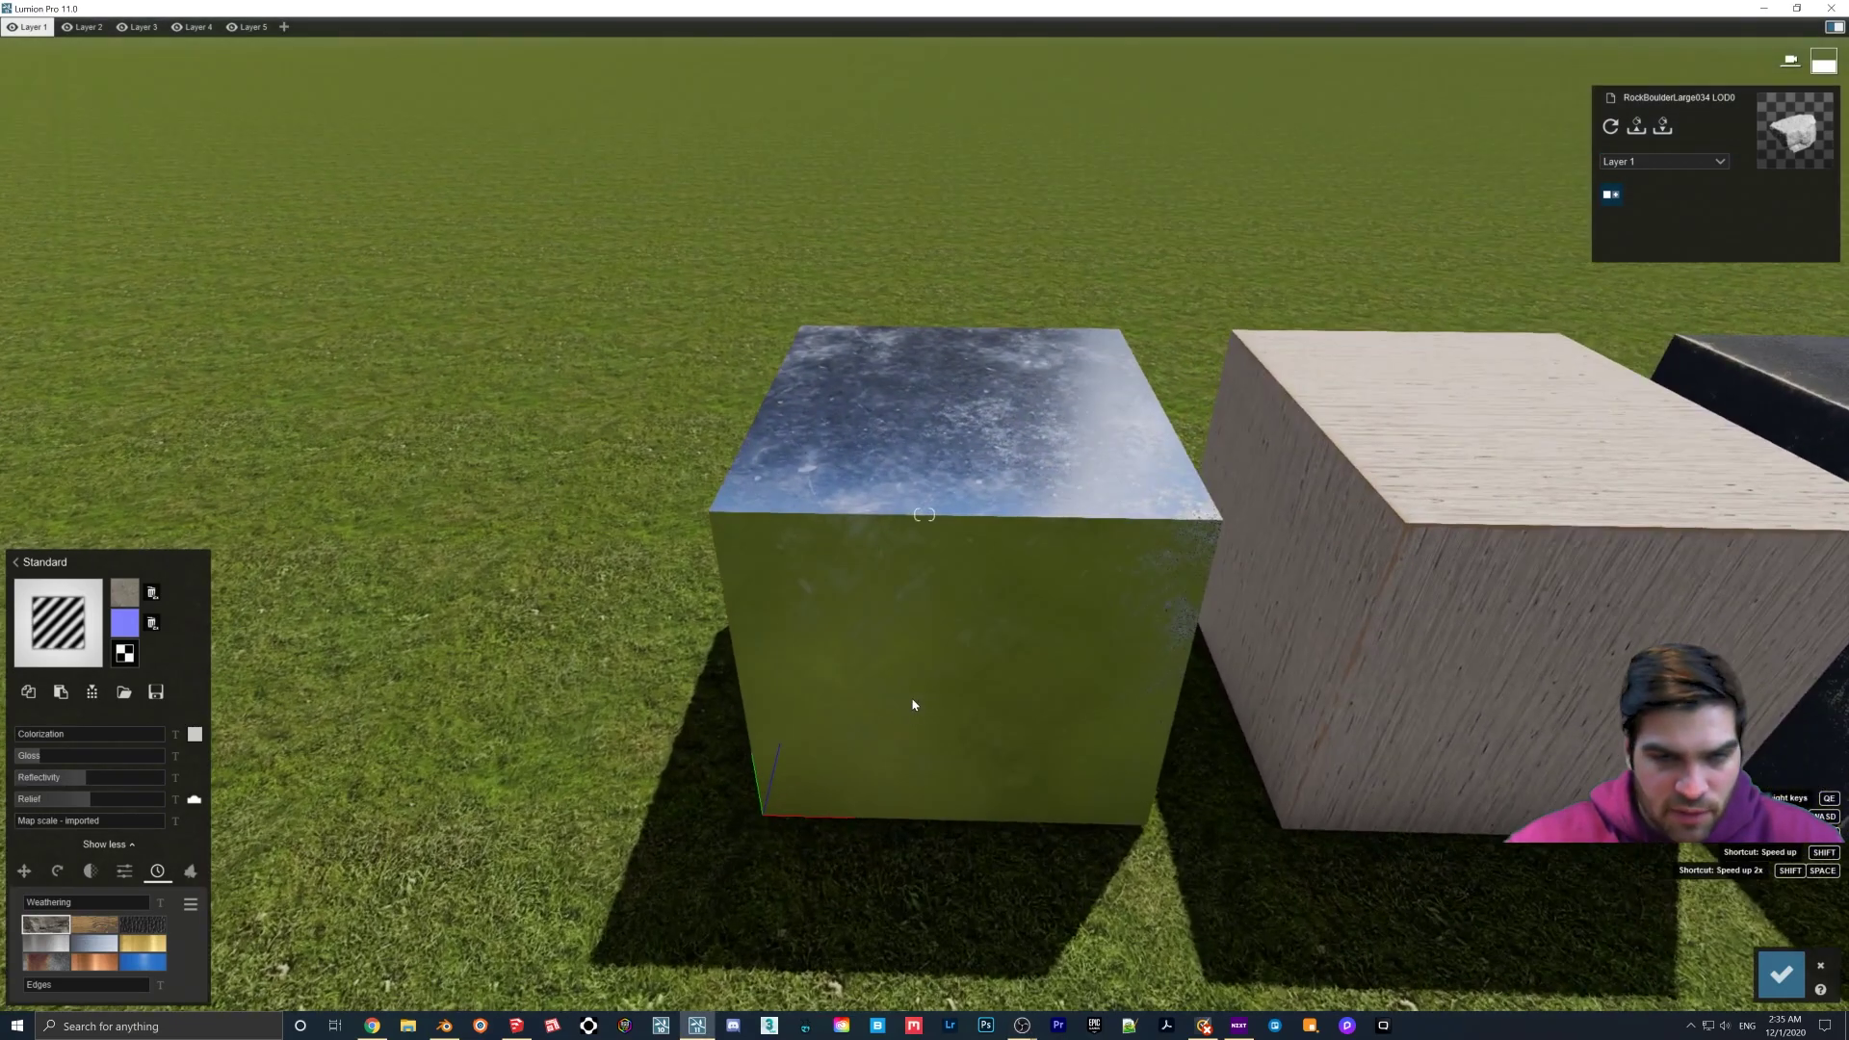
left_click(977, 575)
mouse_move(118, 913)
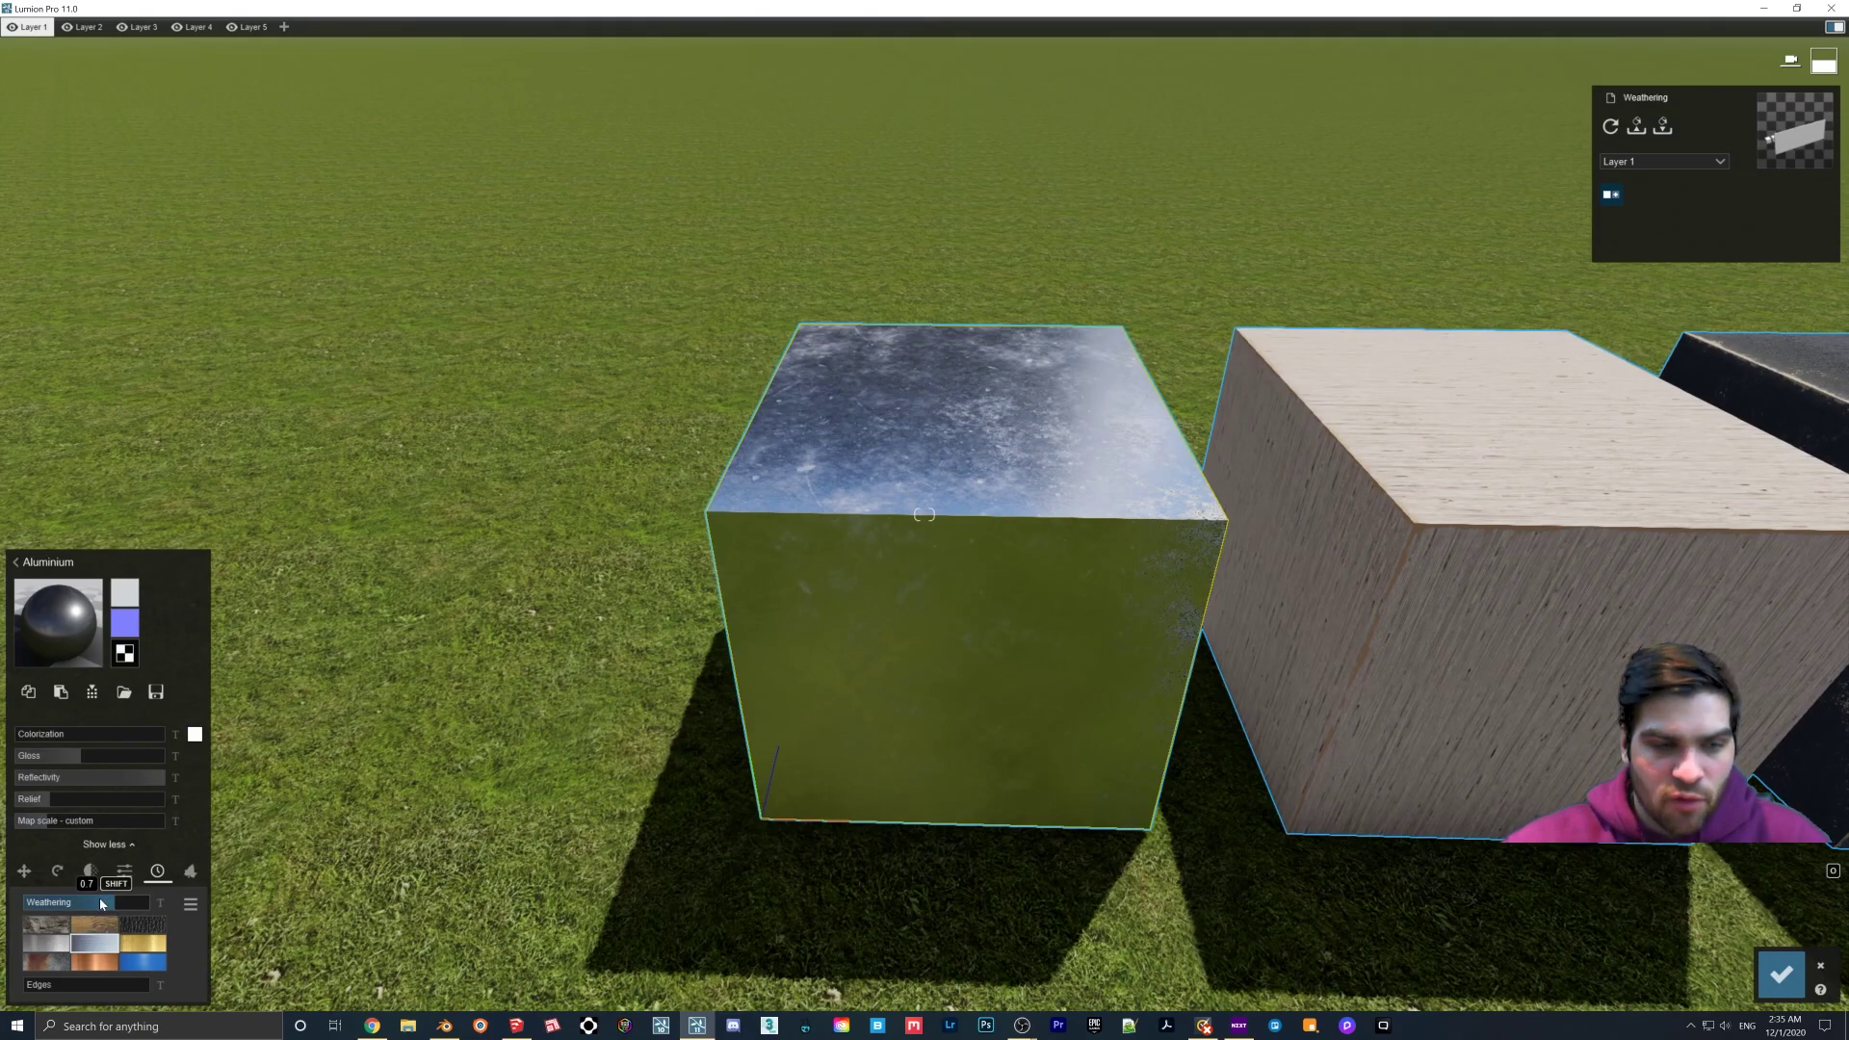
right_click_drag(699, 701, 722, 664)
left_click_drag(40, 903, 955, 1014)
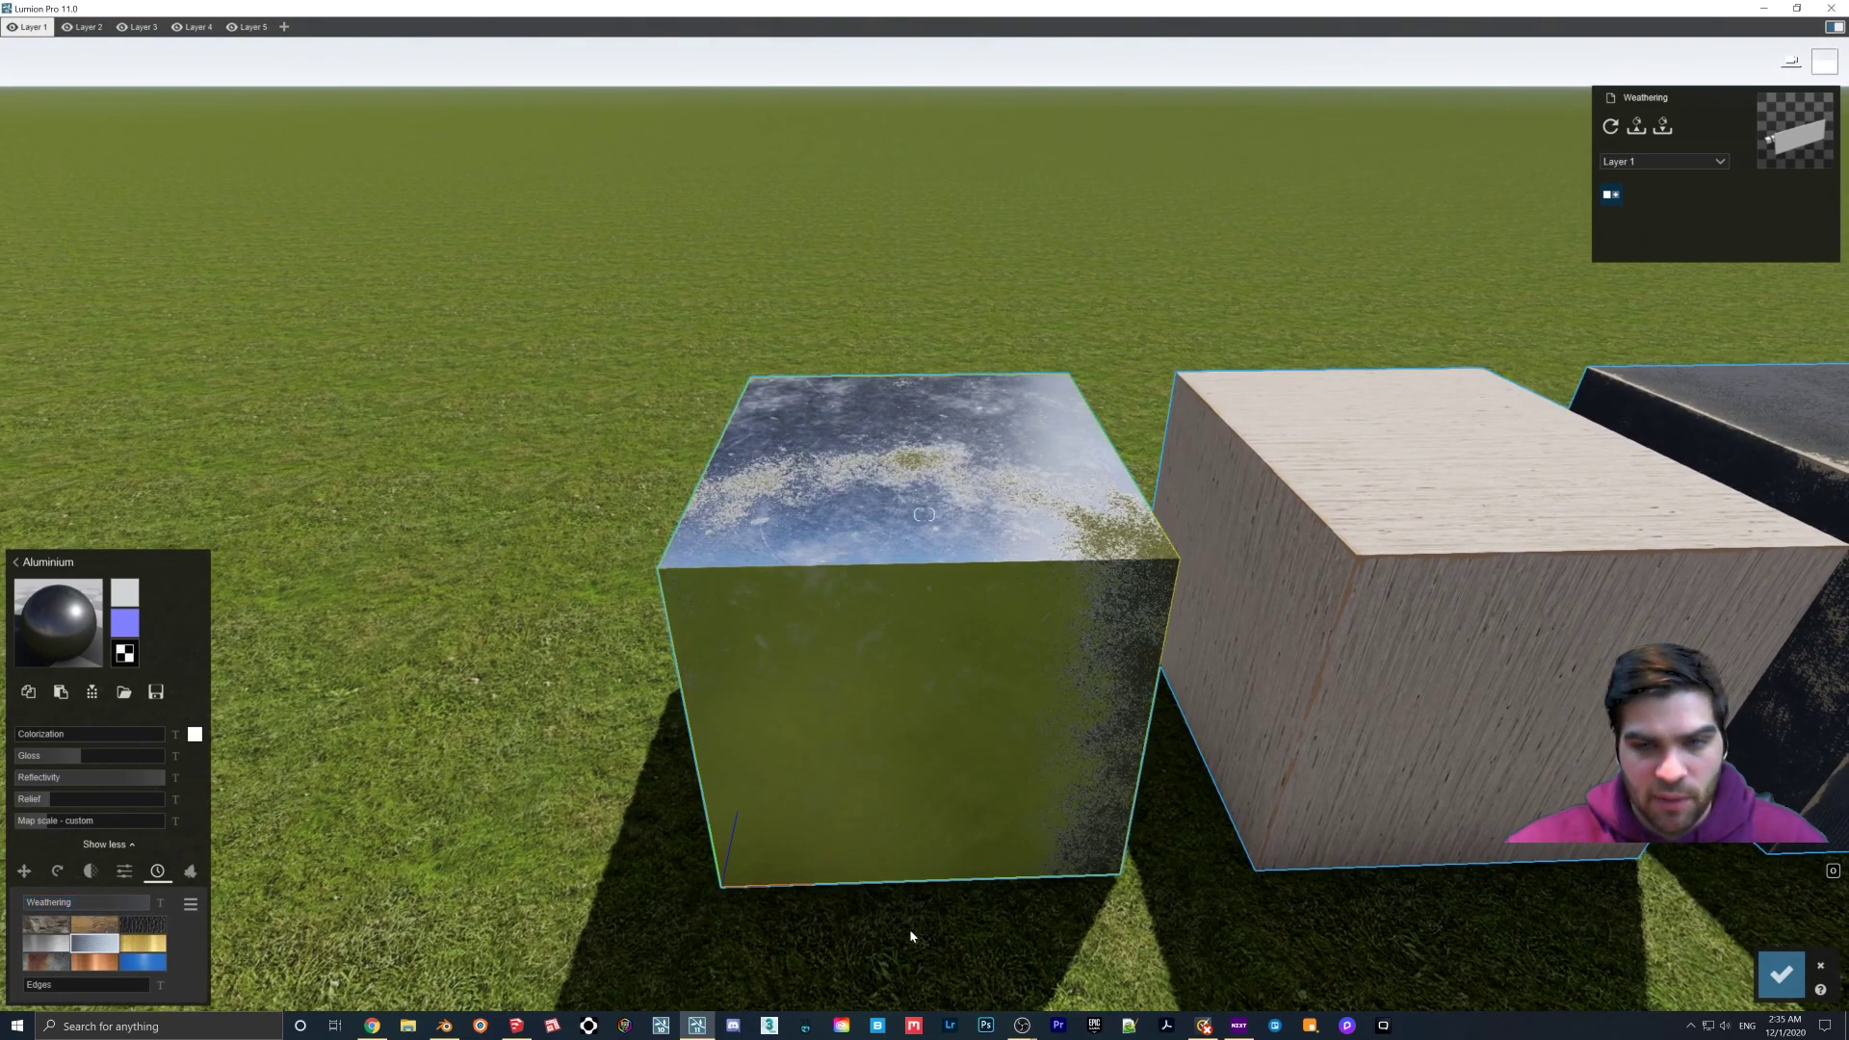
Step: Select the pale wooden cube, raise its weathering to the maximum, and reduce it slightly
right_click_drag(911, 936, 962, 872)
key("w")
key("s")
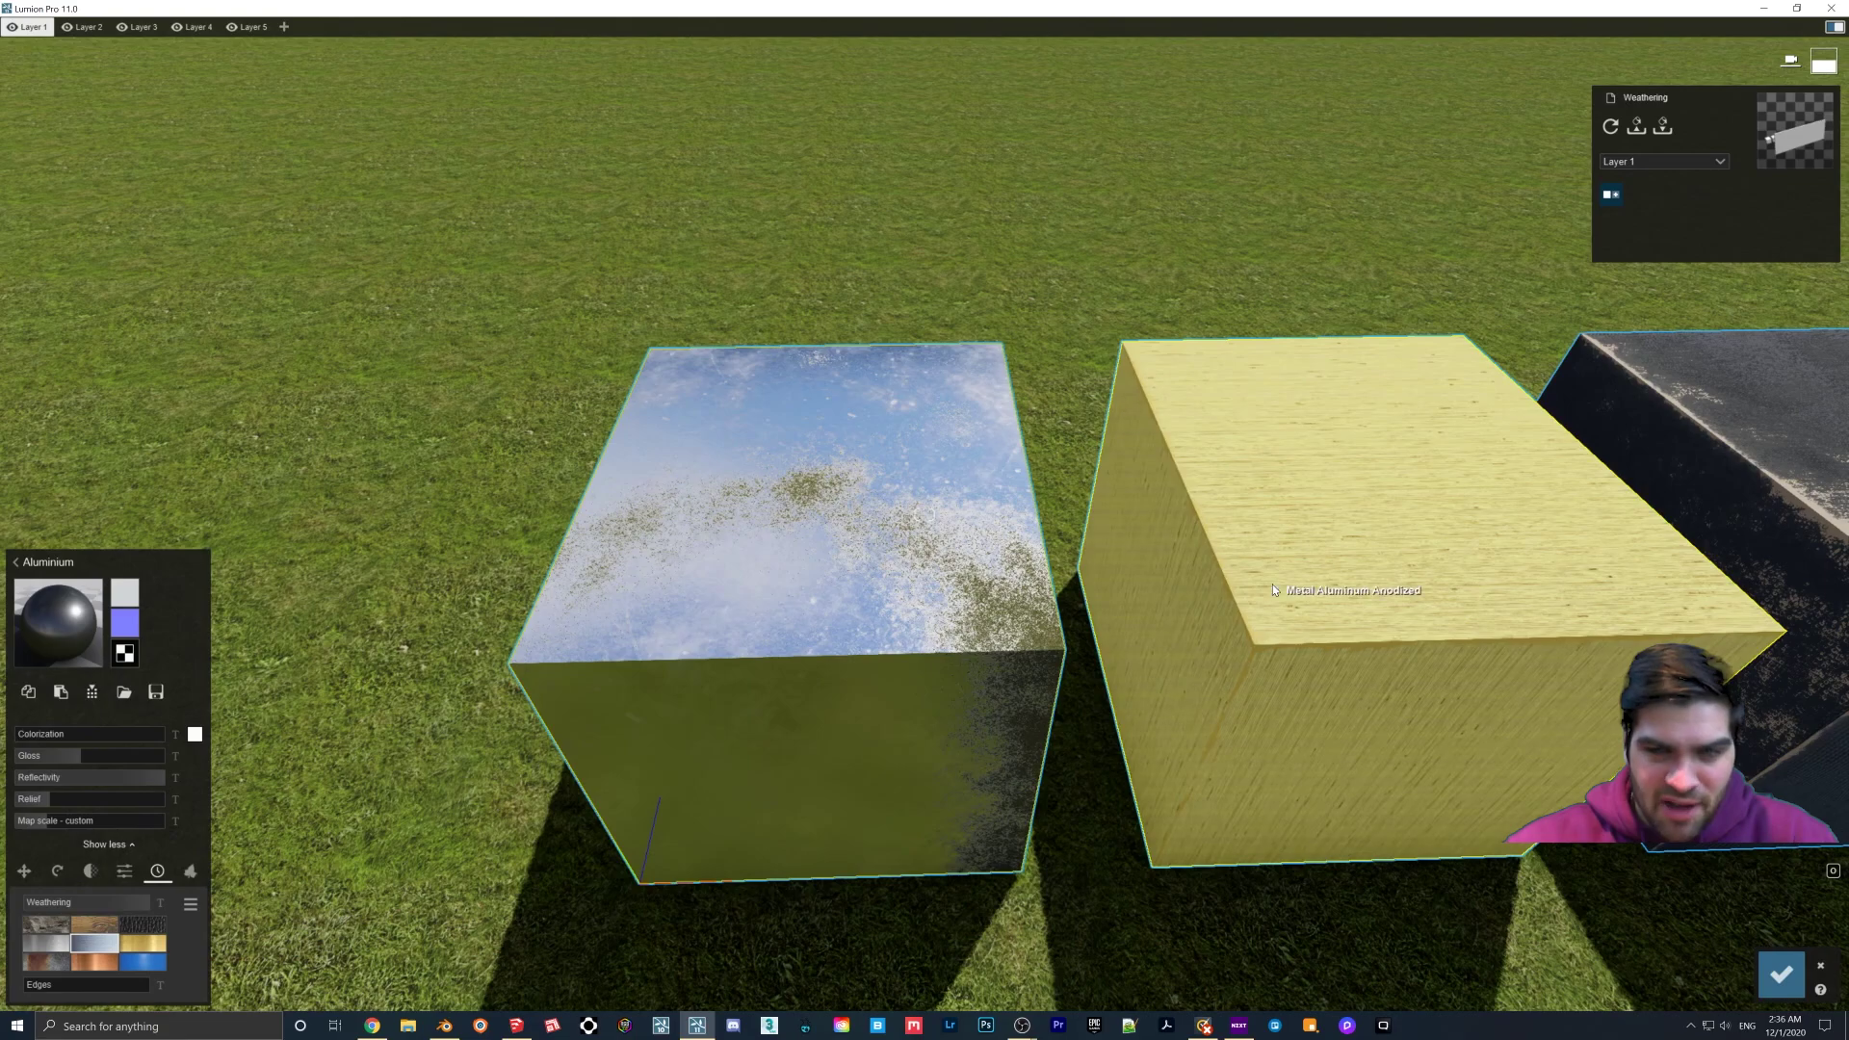
left_click(1273, 583)
left_click_drag(97, 902, 349, 903)
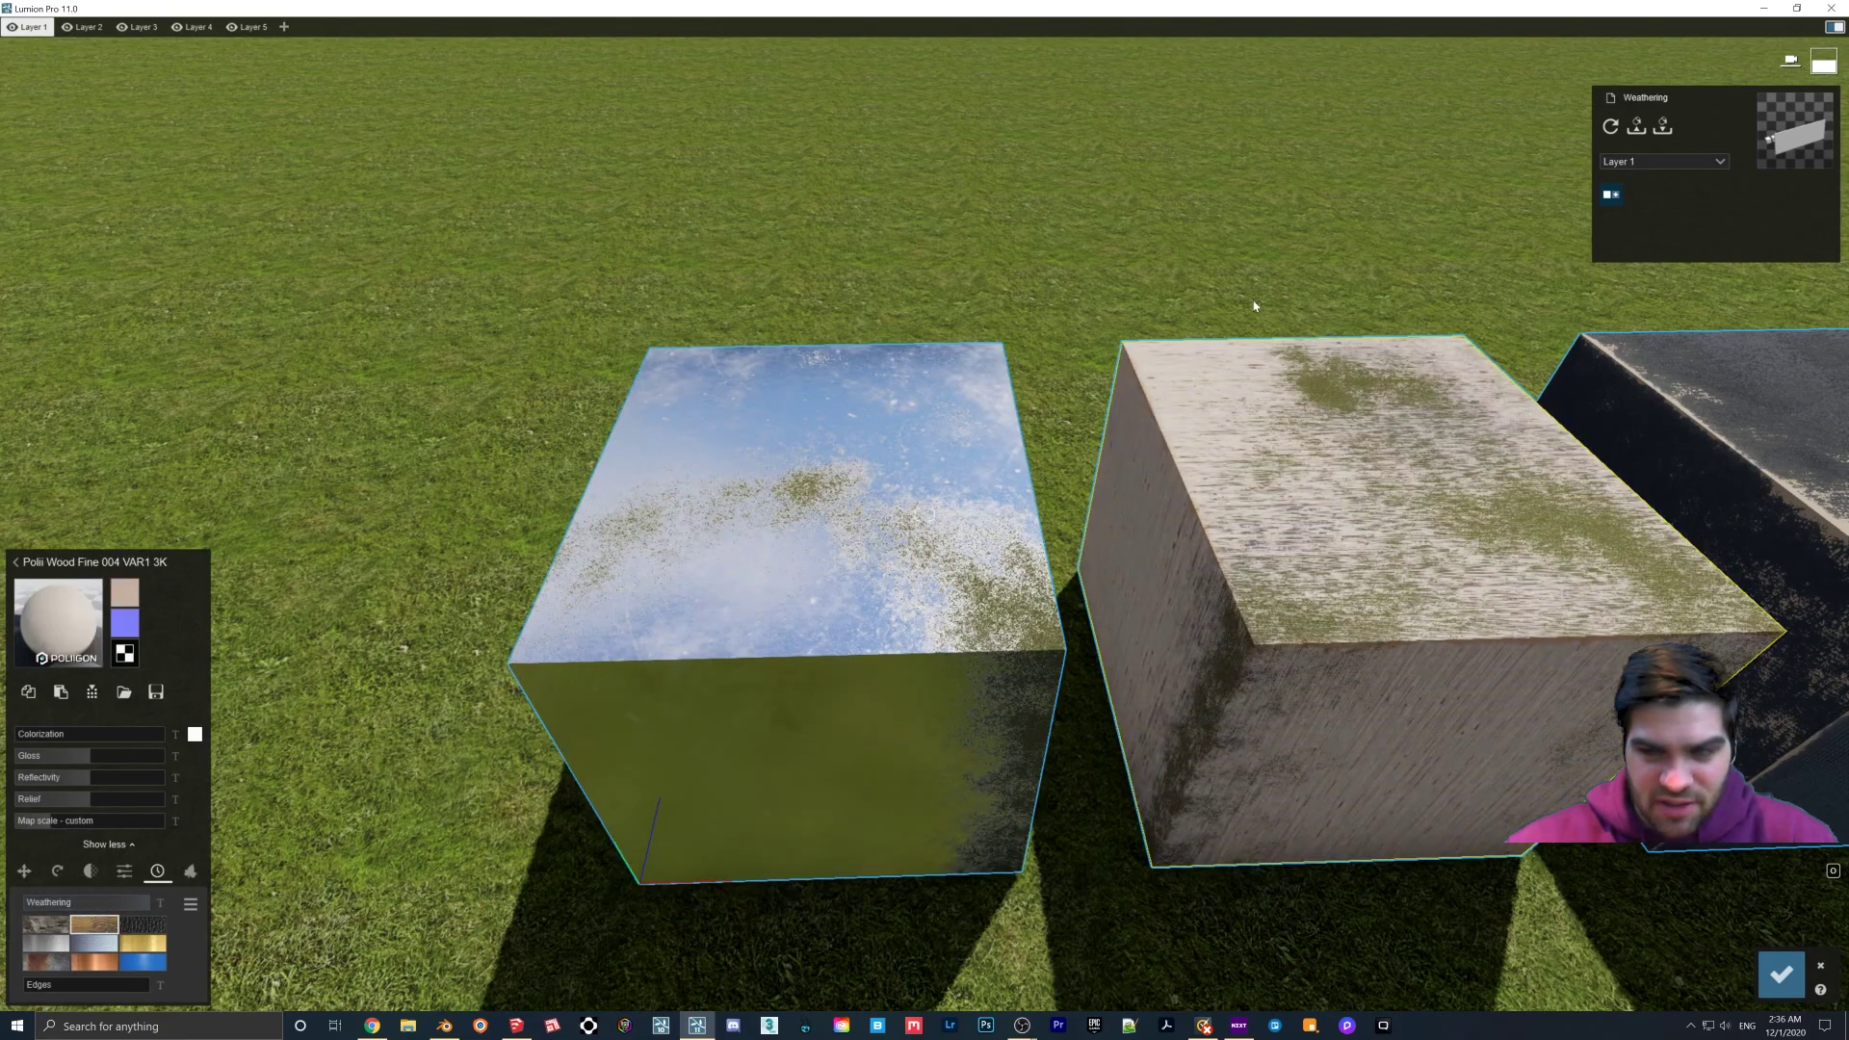
left_click(132, 908)
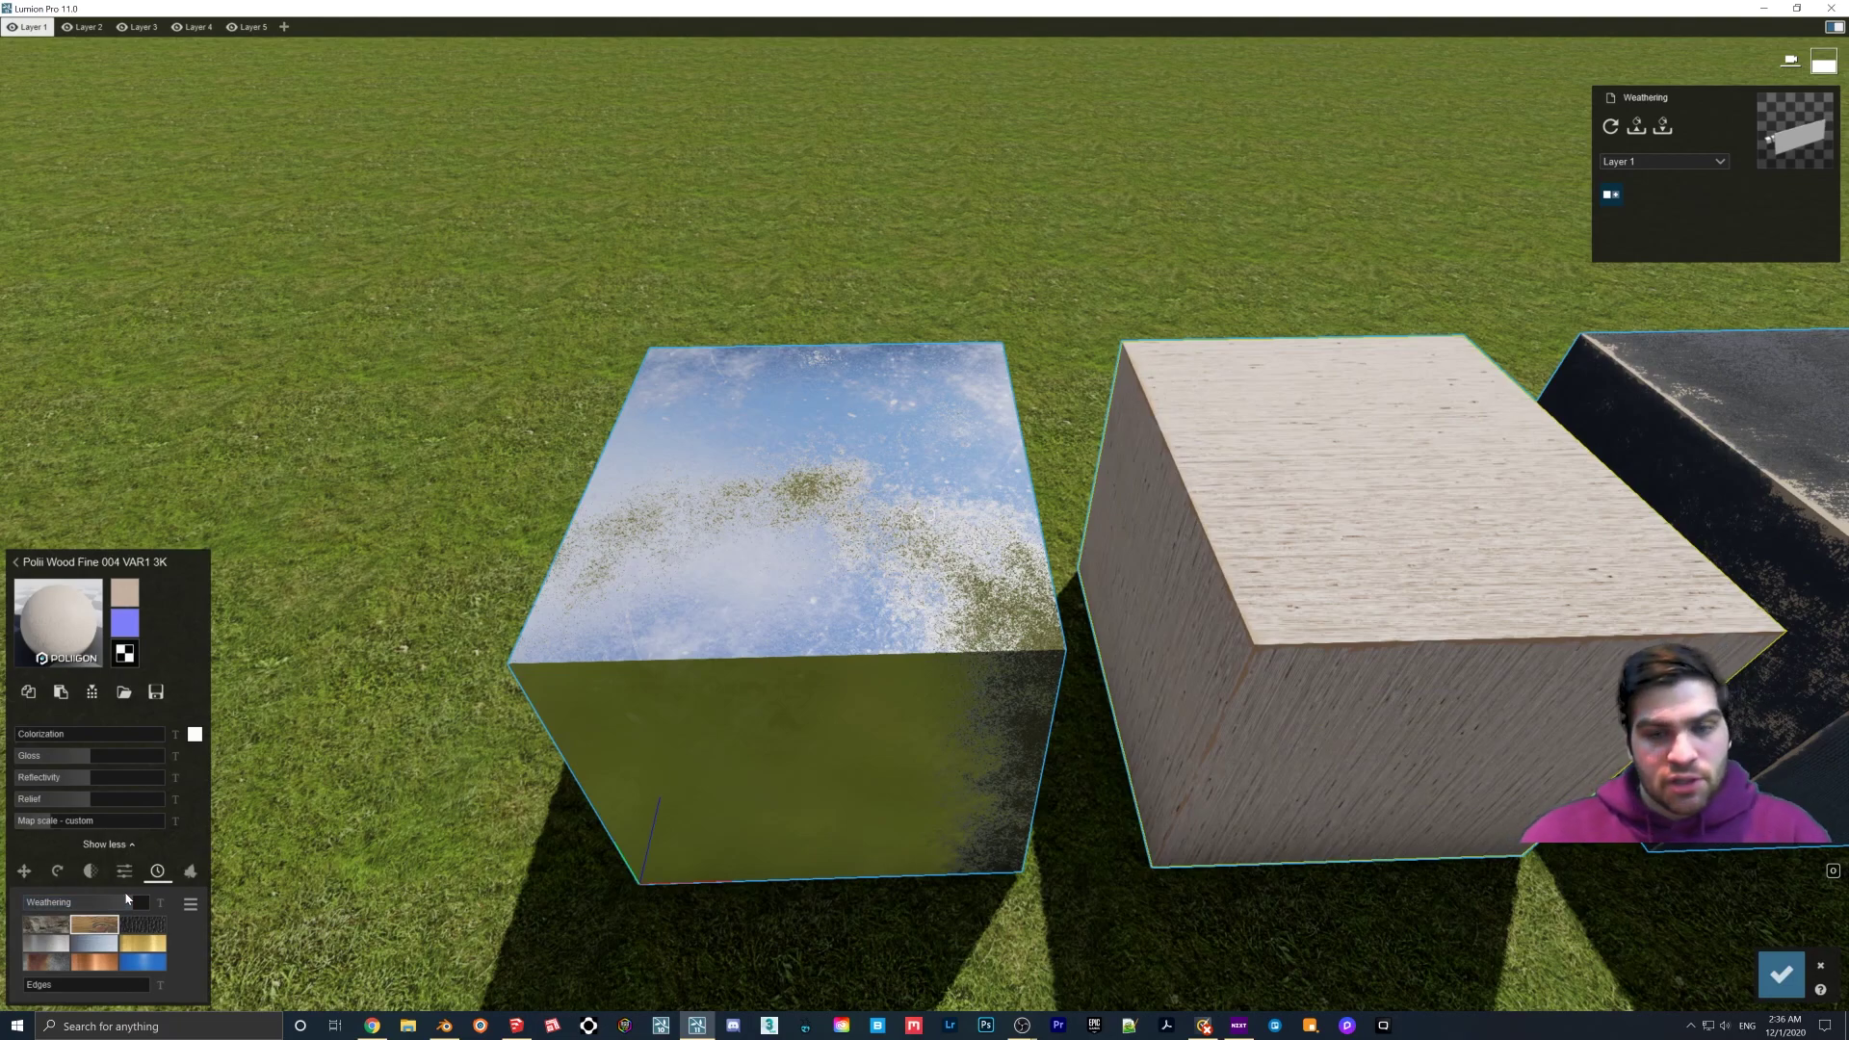
Step: Reselect the aluminium cube and try weathering levels of 0.5, 0.0 and about 0.7
left_click(634, 829)
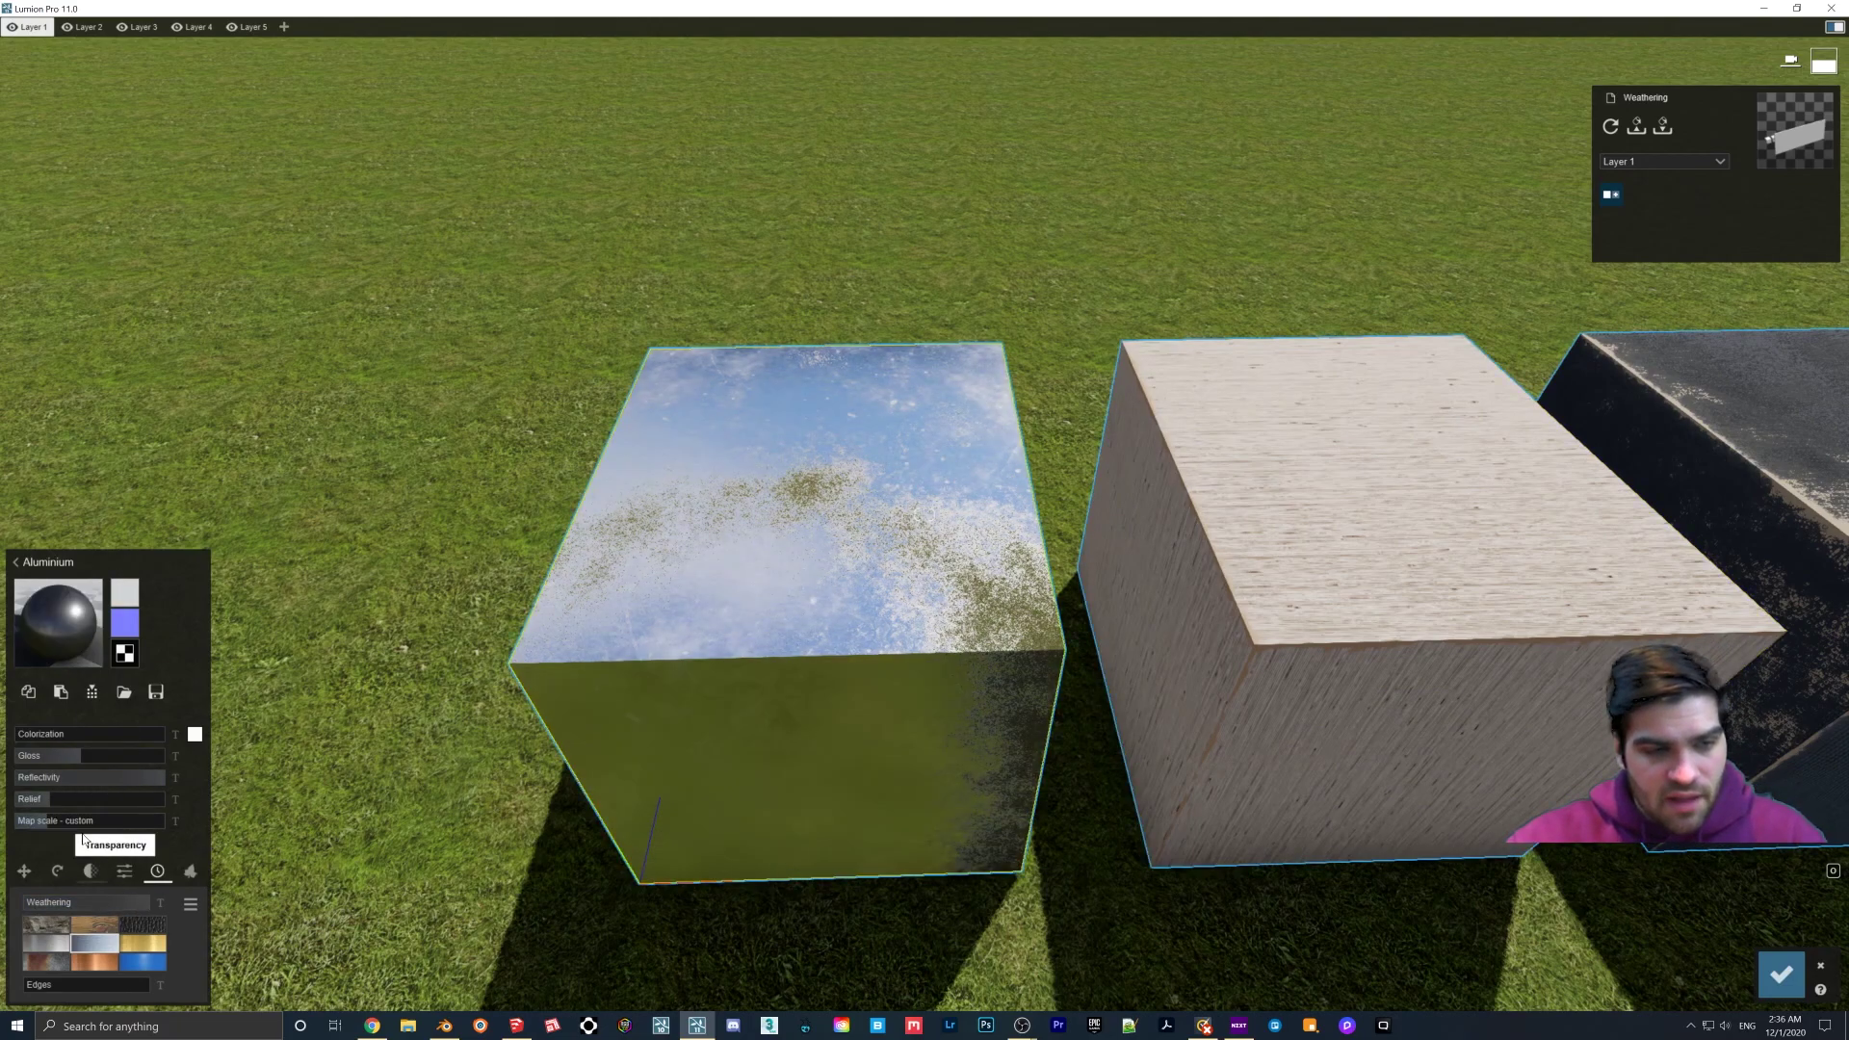
left_click(92, 903)
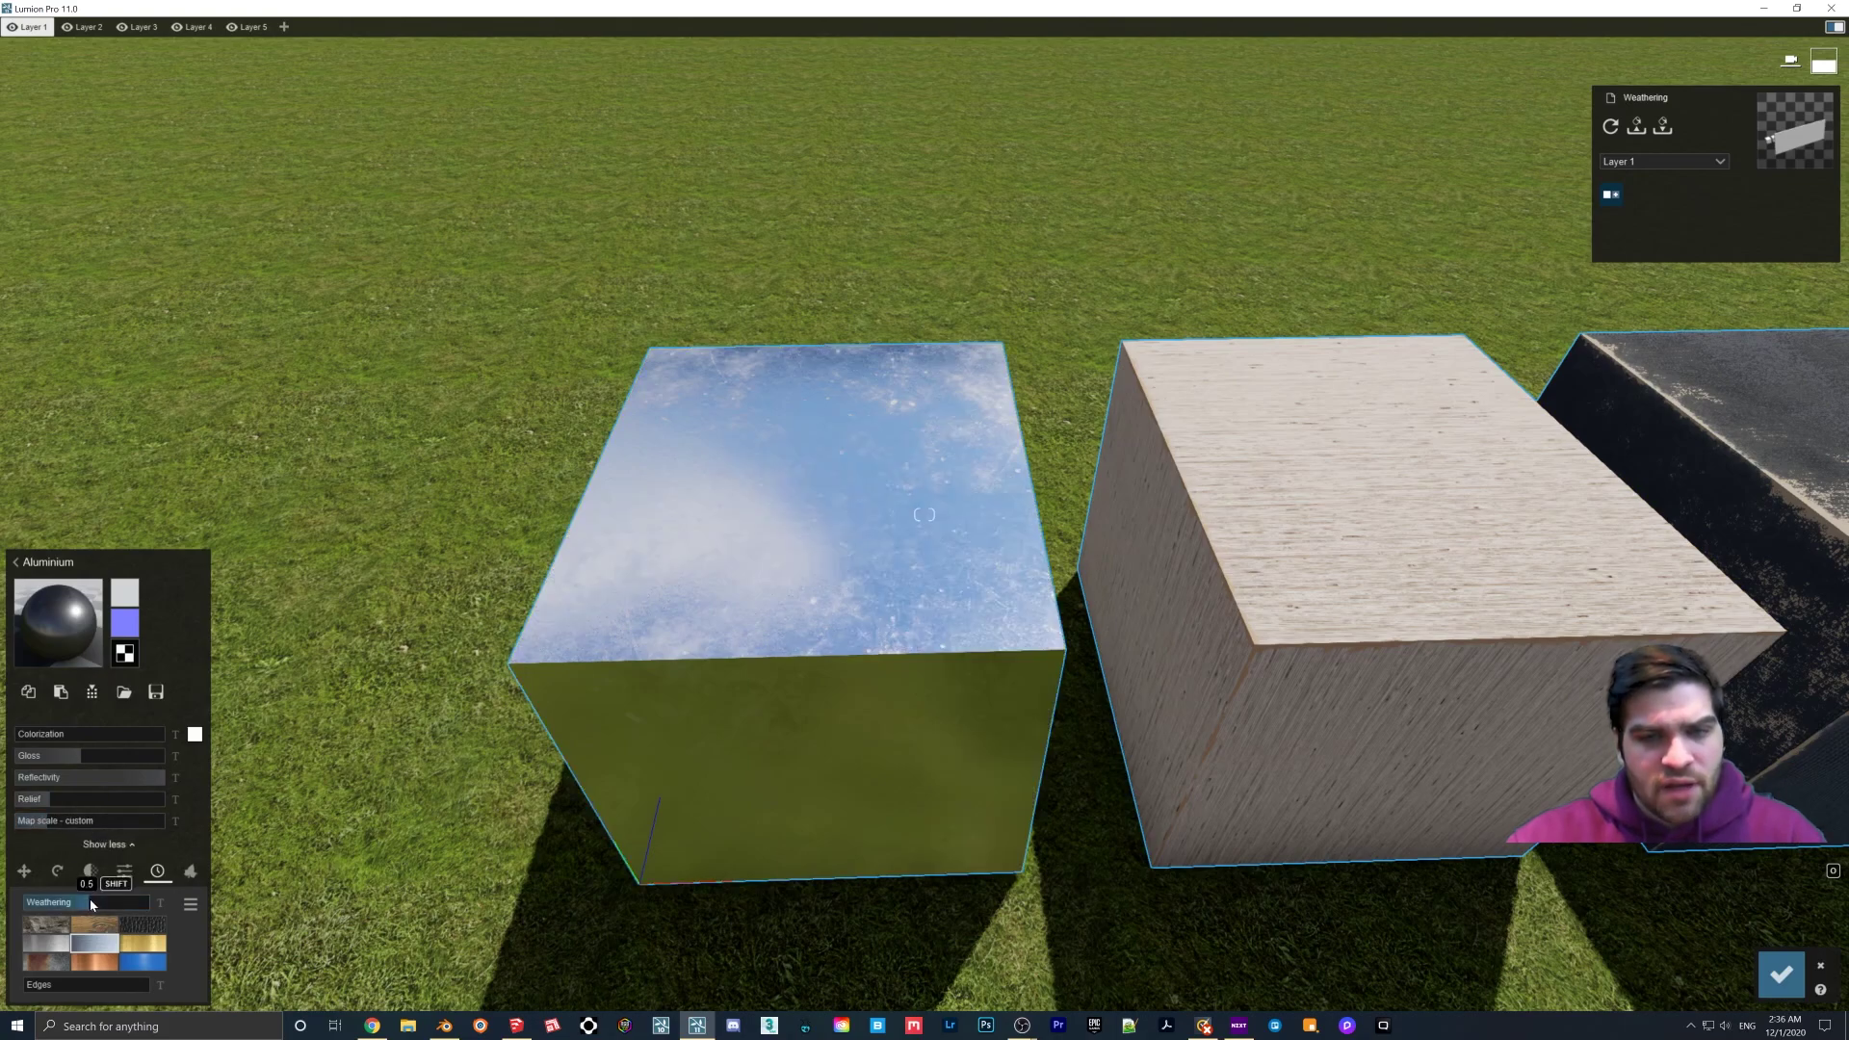
left_click(94, 903)
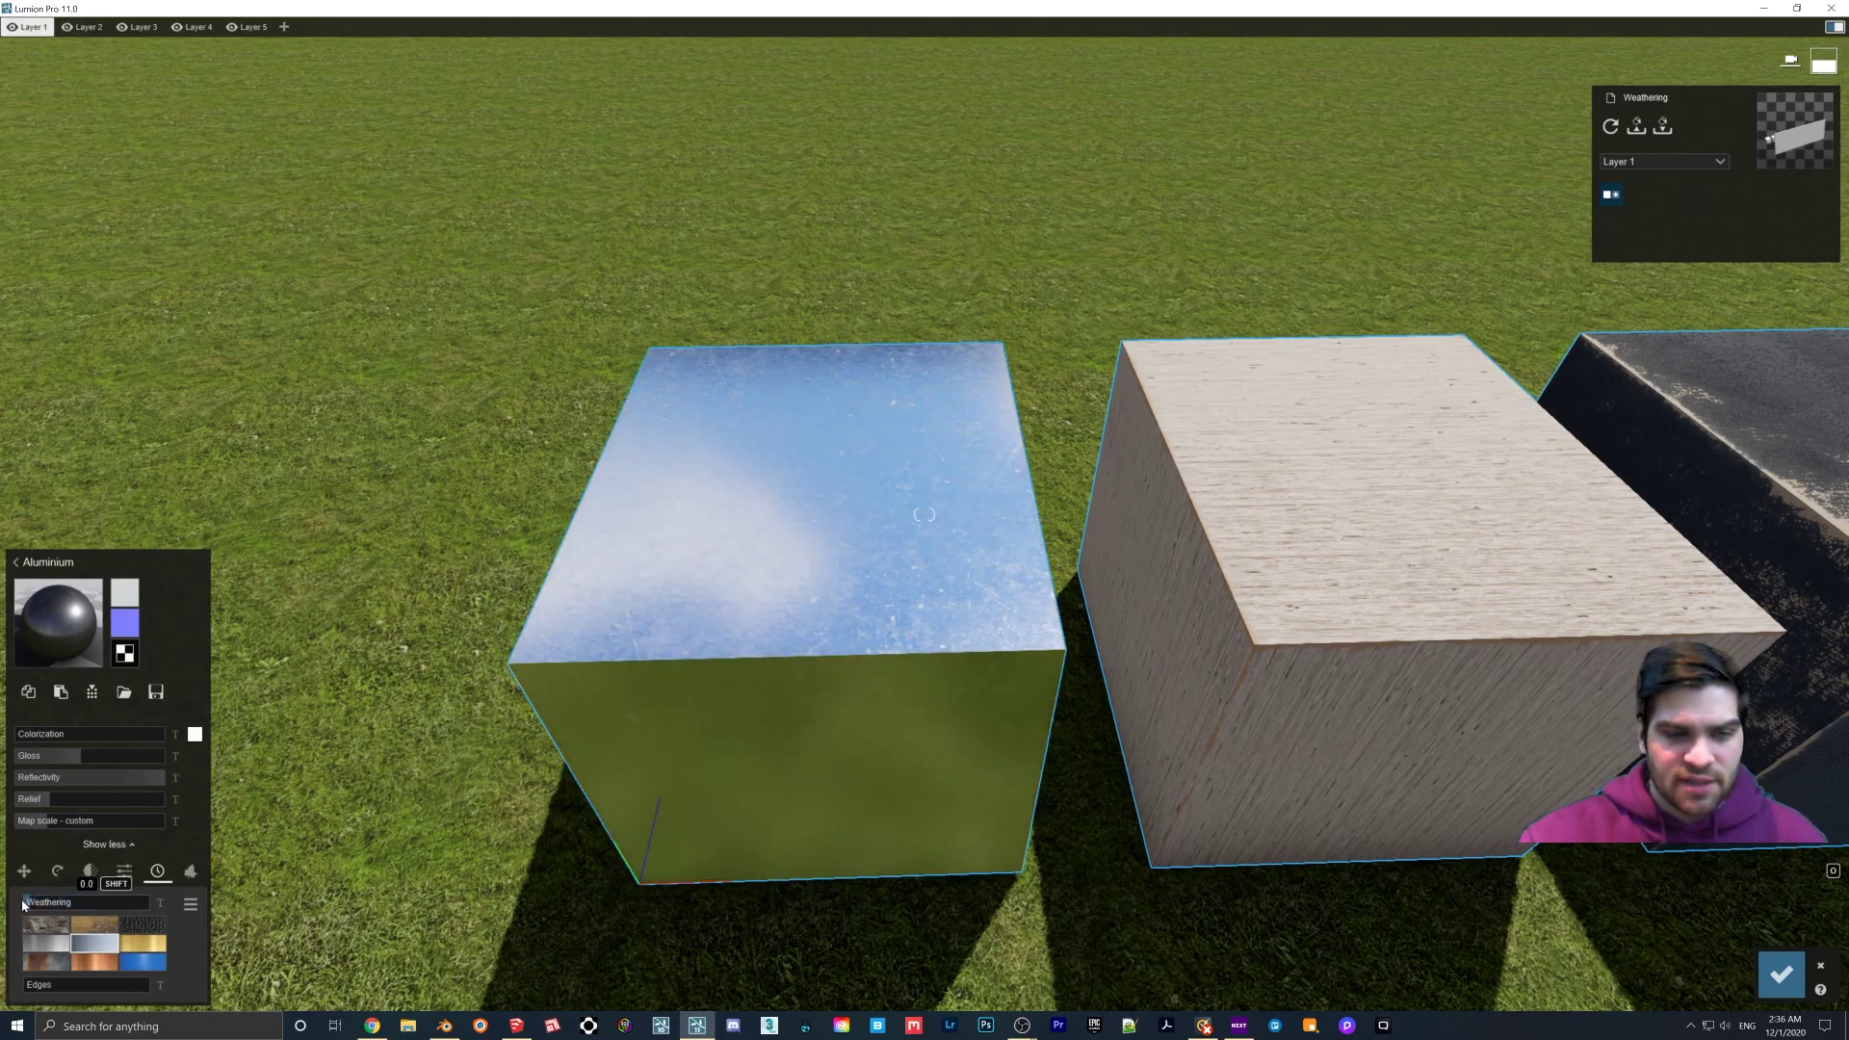
left_click_drag(32, 903, 113, 903)
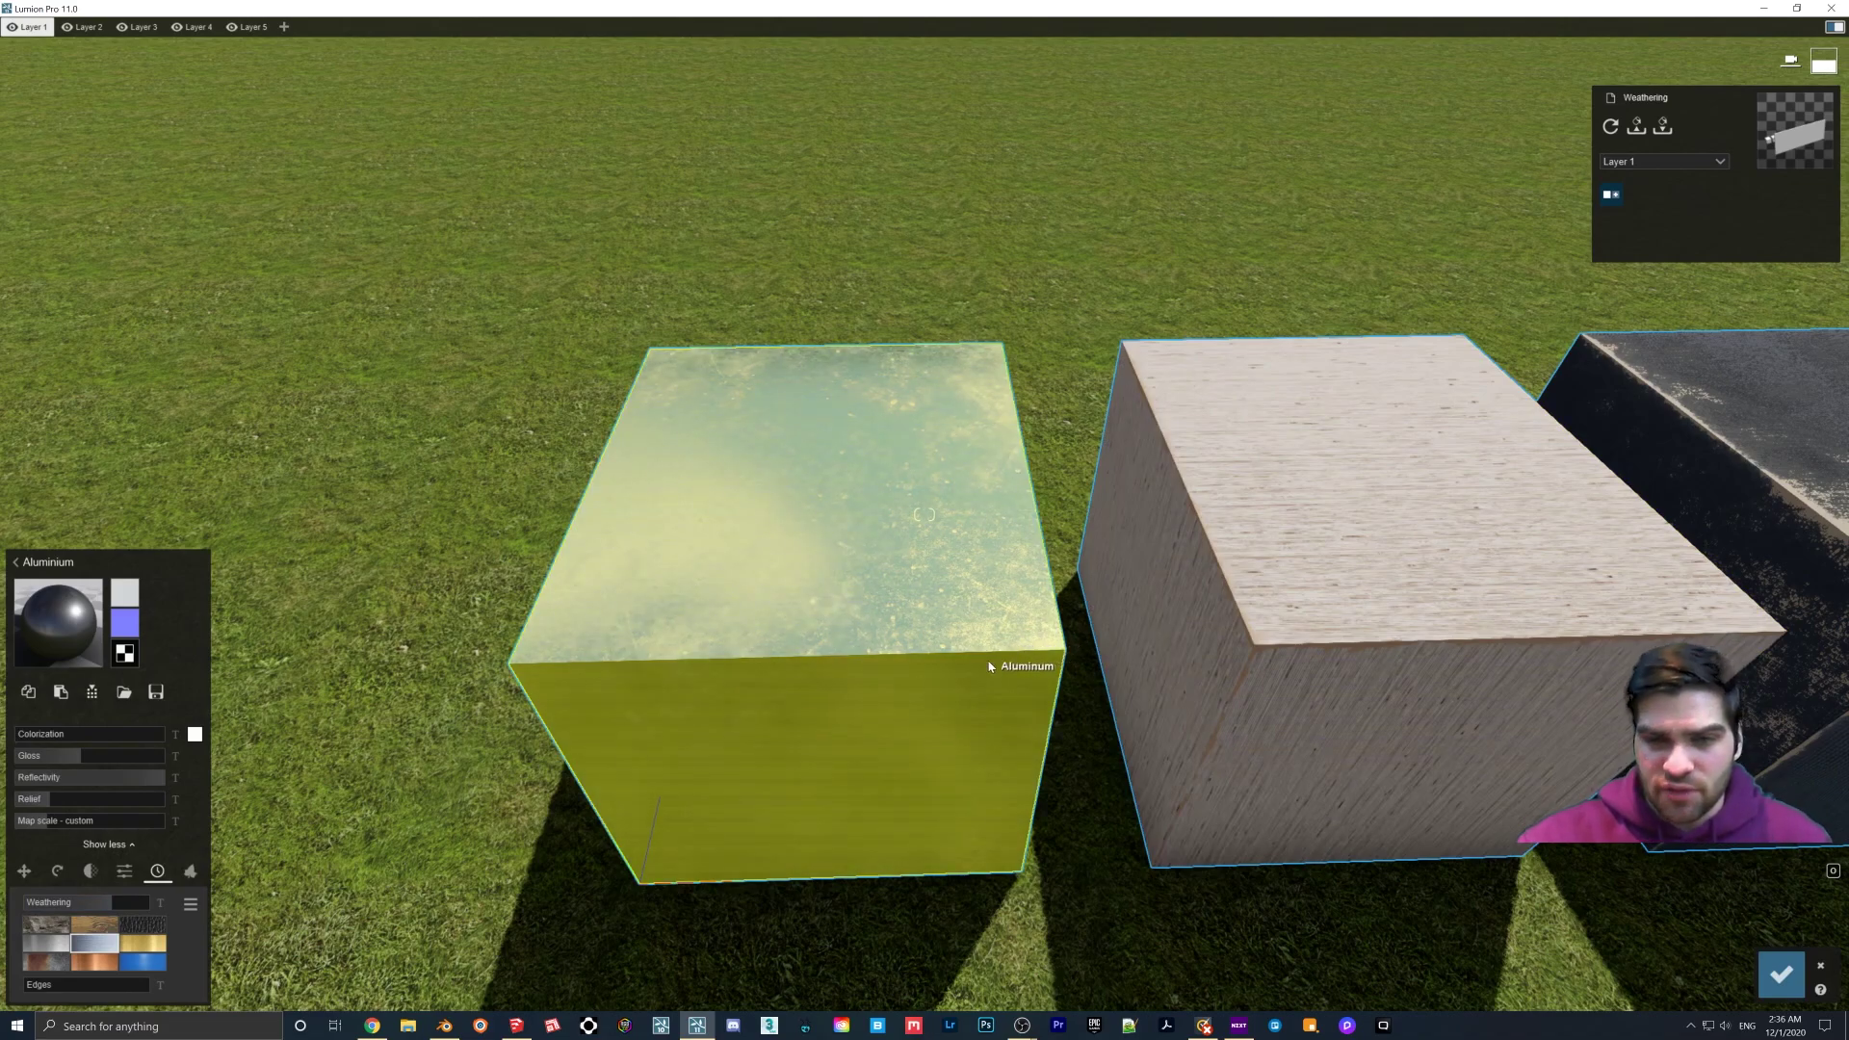
Step: Compare the scratches on the aluminium cube's top face at 0.3 weathering and at about 0.7
key("w")
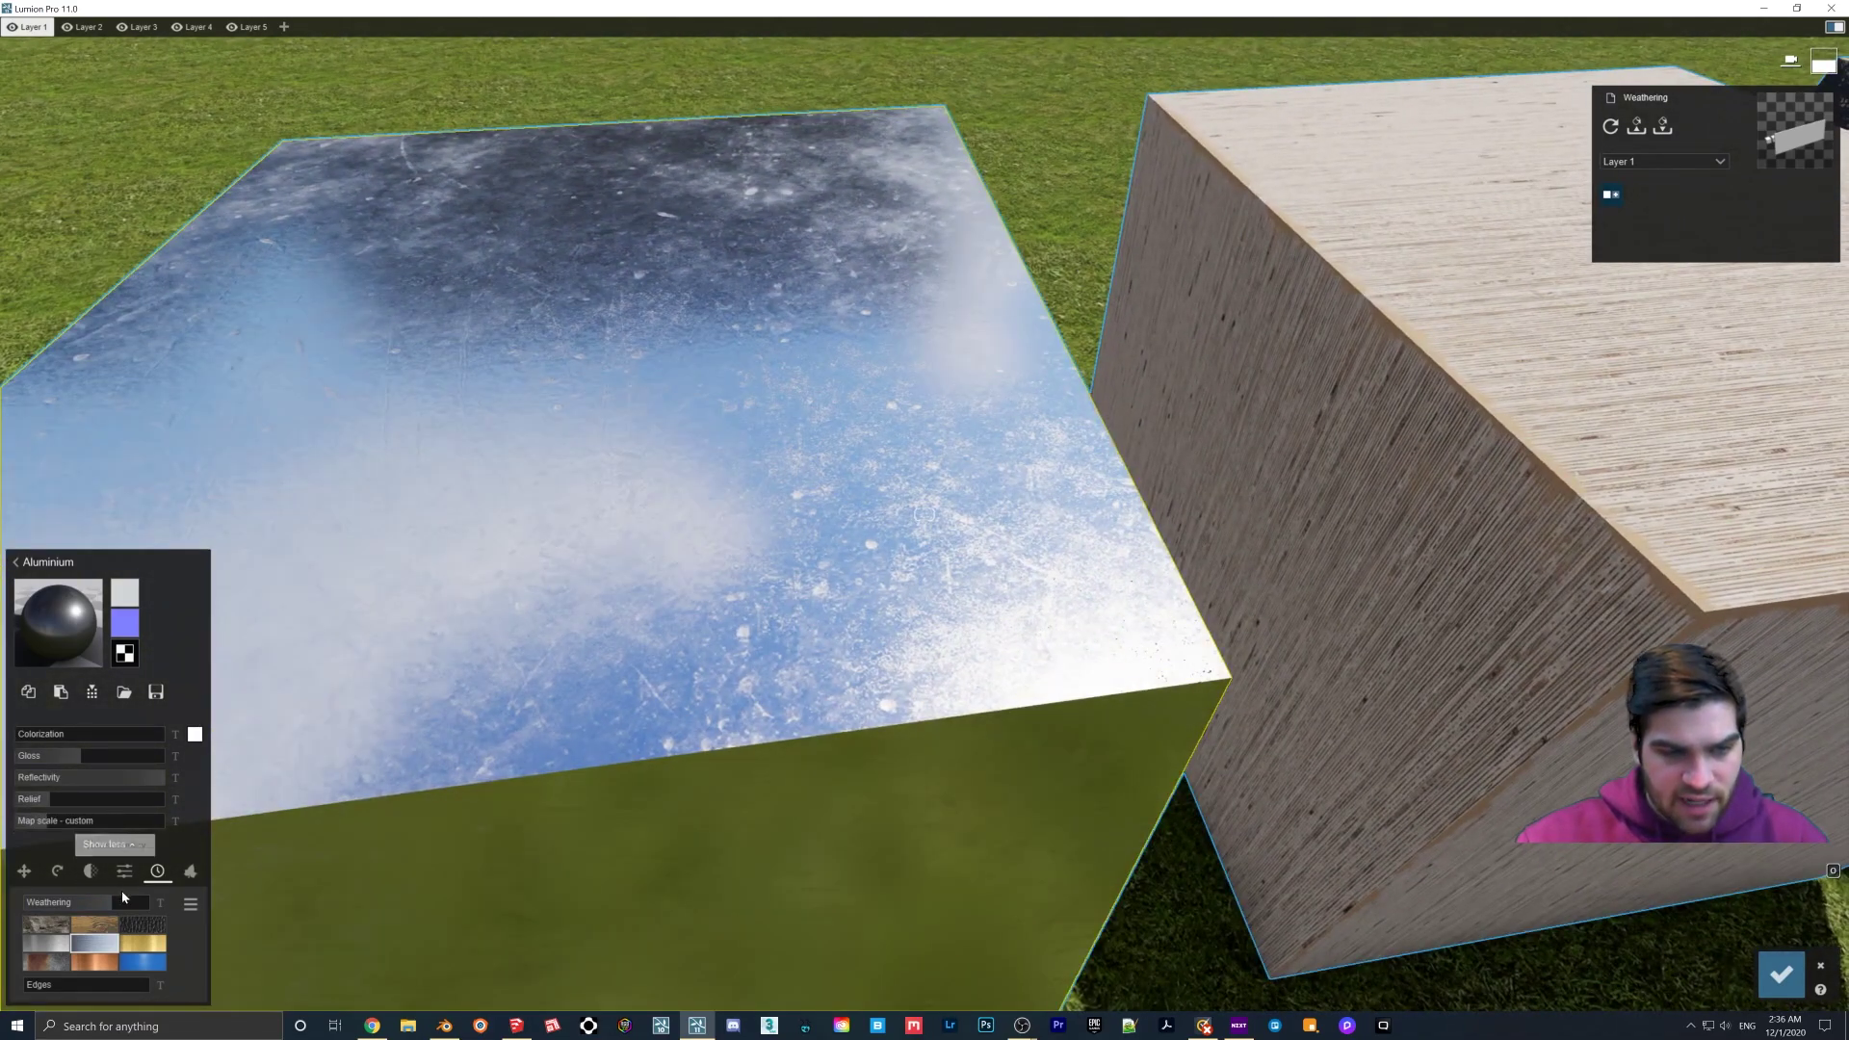
left_click_drag(113, 902, 71, 901)
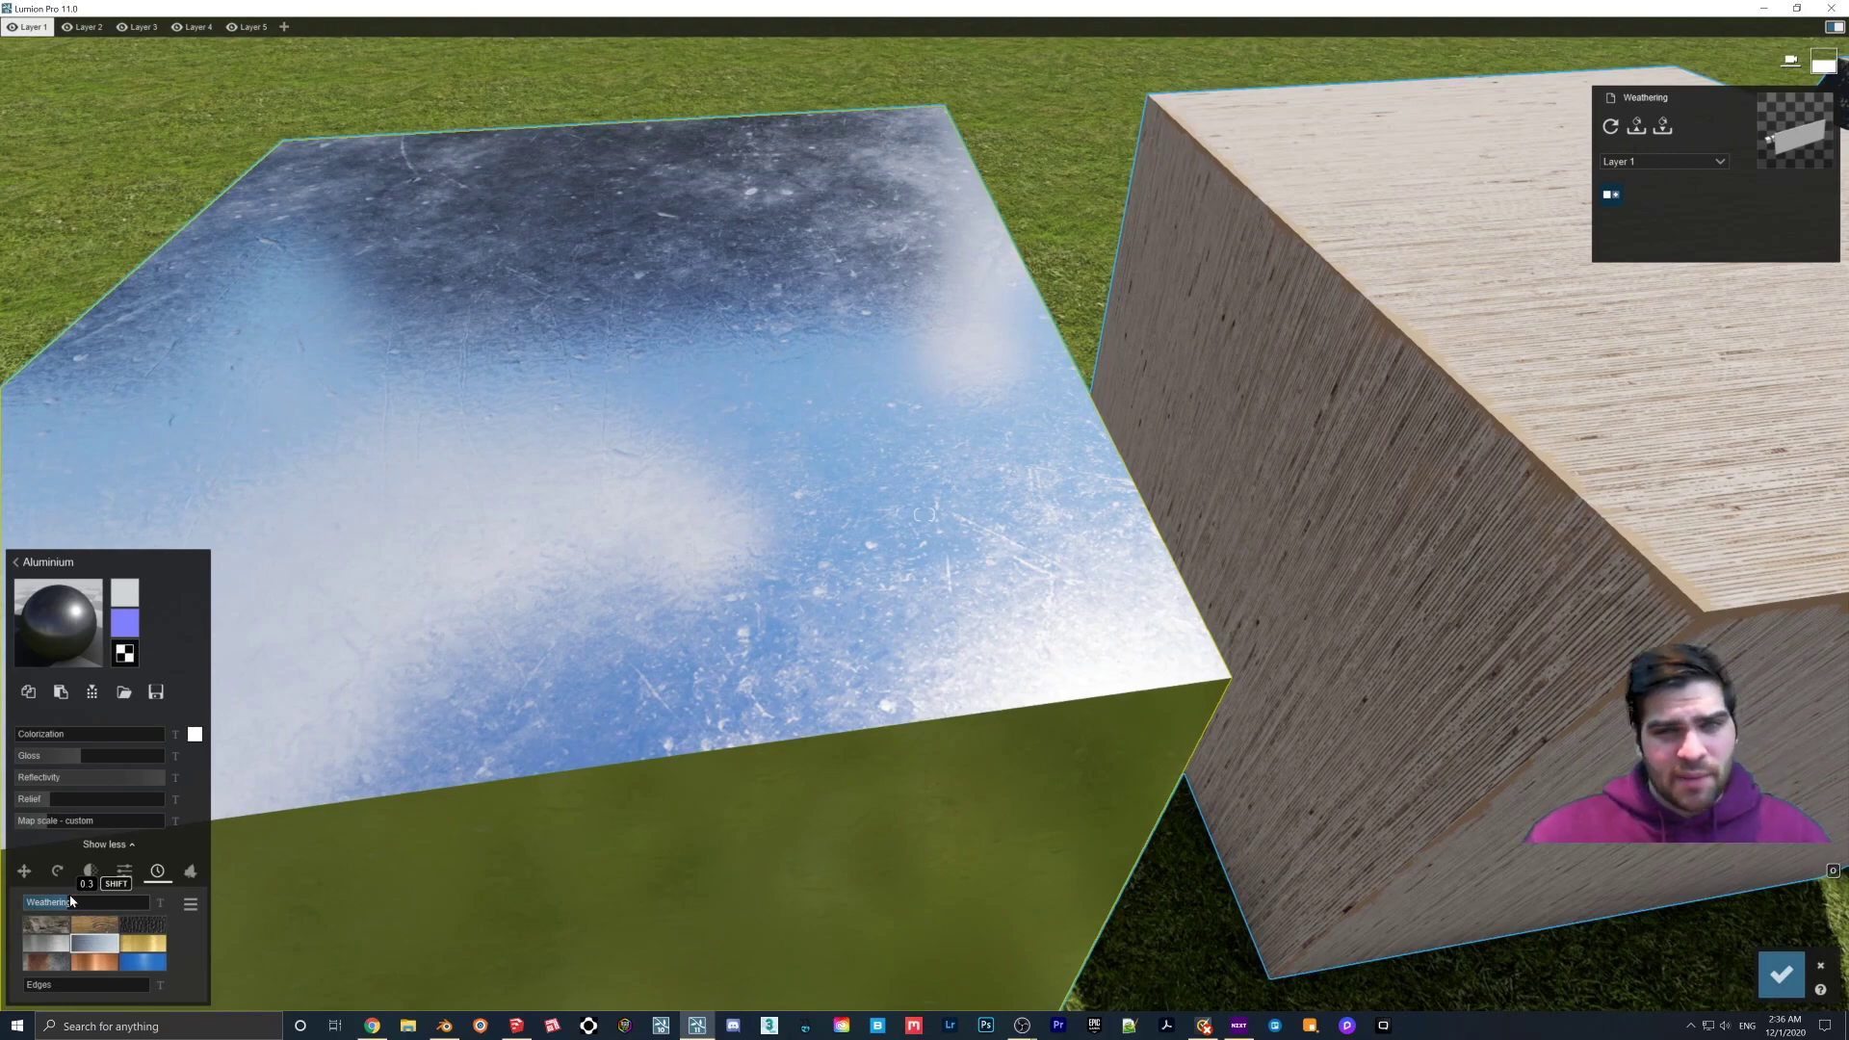
left_click_drag(71, 901, 110, 902)
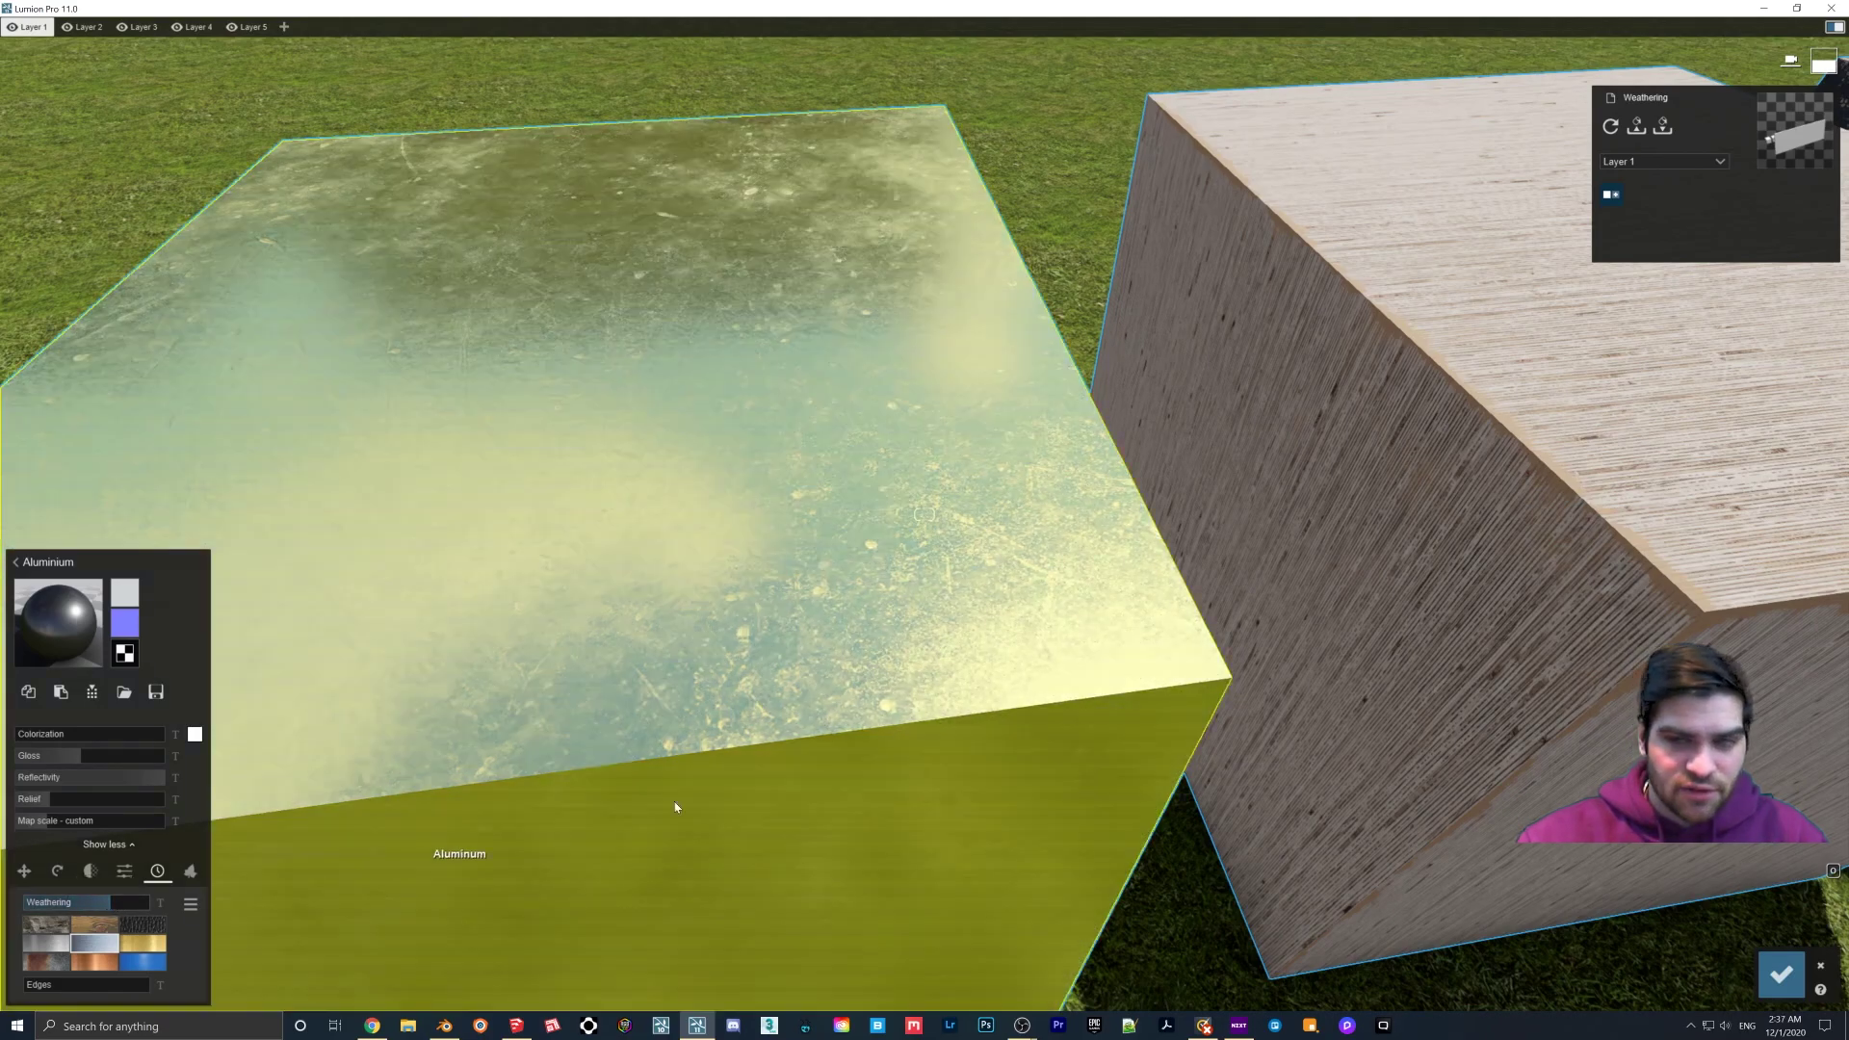
Step: Test the aluminium cube's weathering around and above 0.7, and reduce it to the minimum
right_click_drag(677, 809, 677, 694)
key("s")
mouse_move(797, 760)
right_mouse_down()
mouse_move(796, 708)
mouse_move(796, 759)
right_mouse_up()
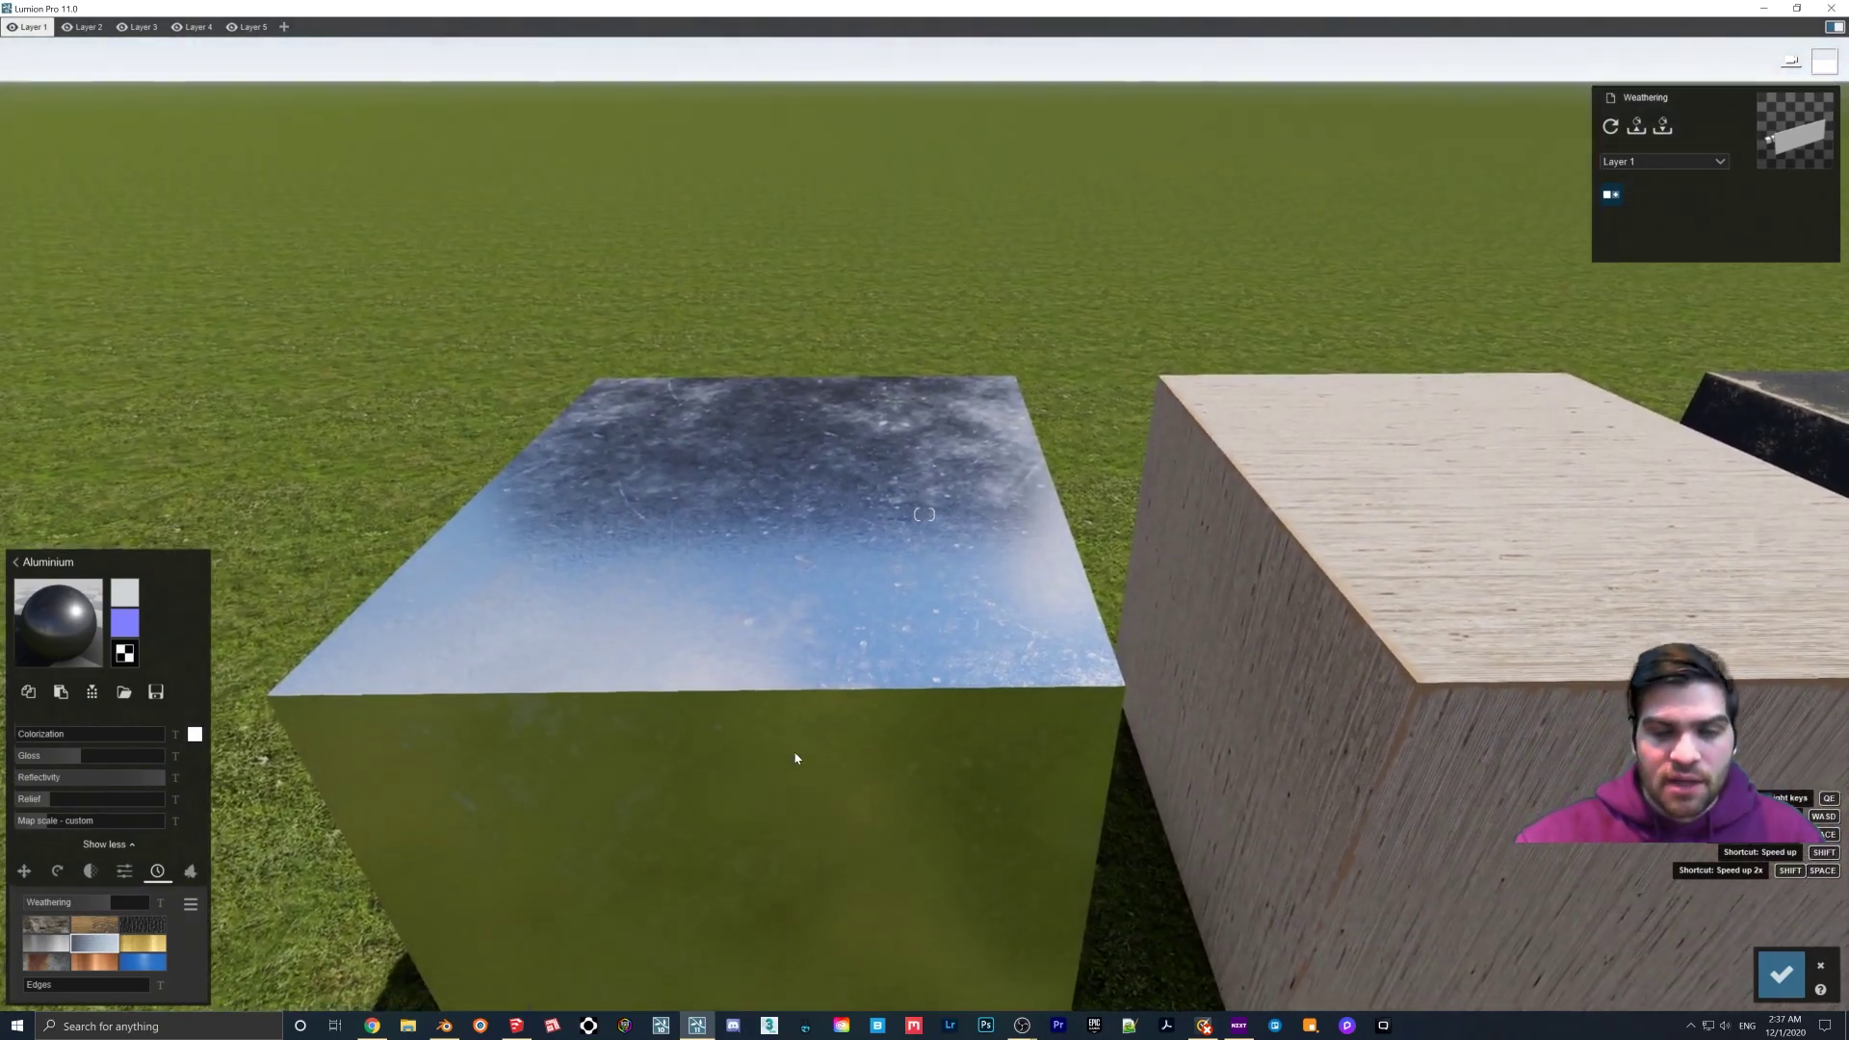
left_click(119, 902)
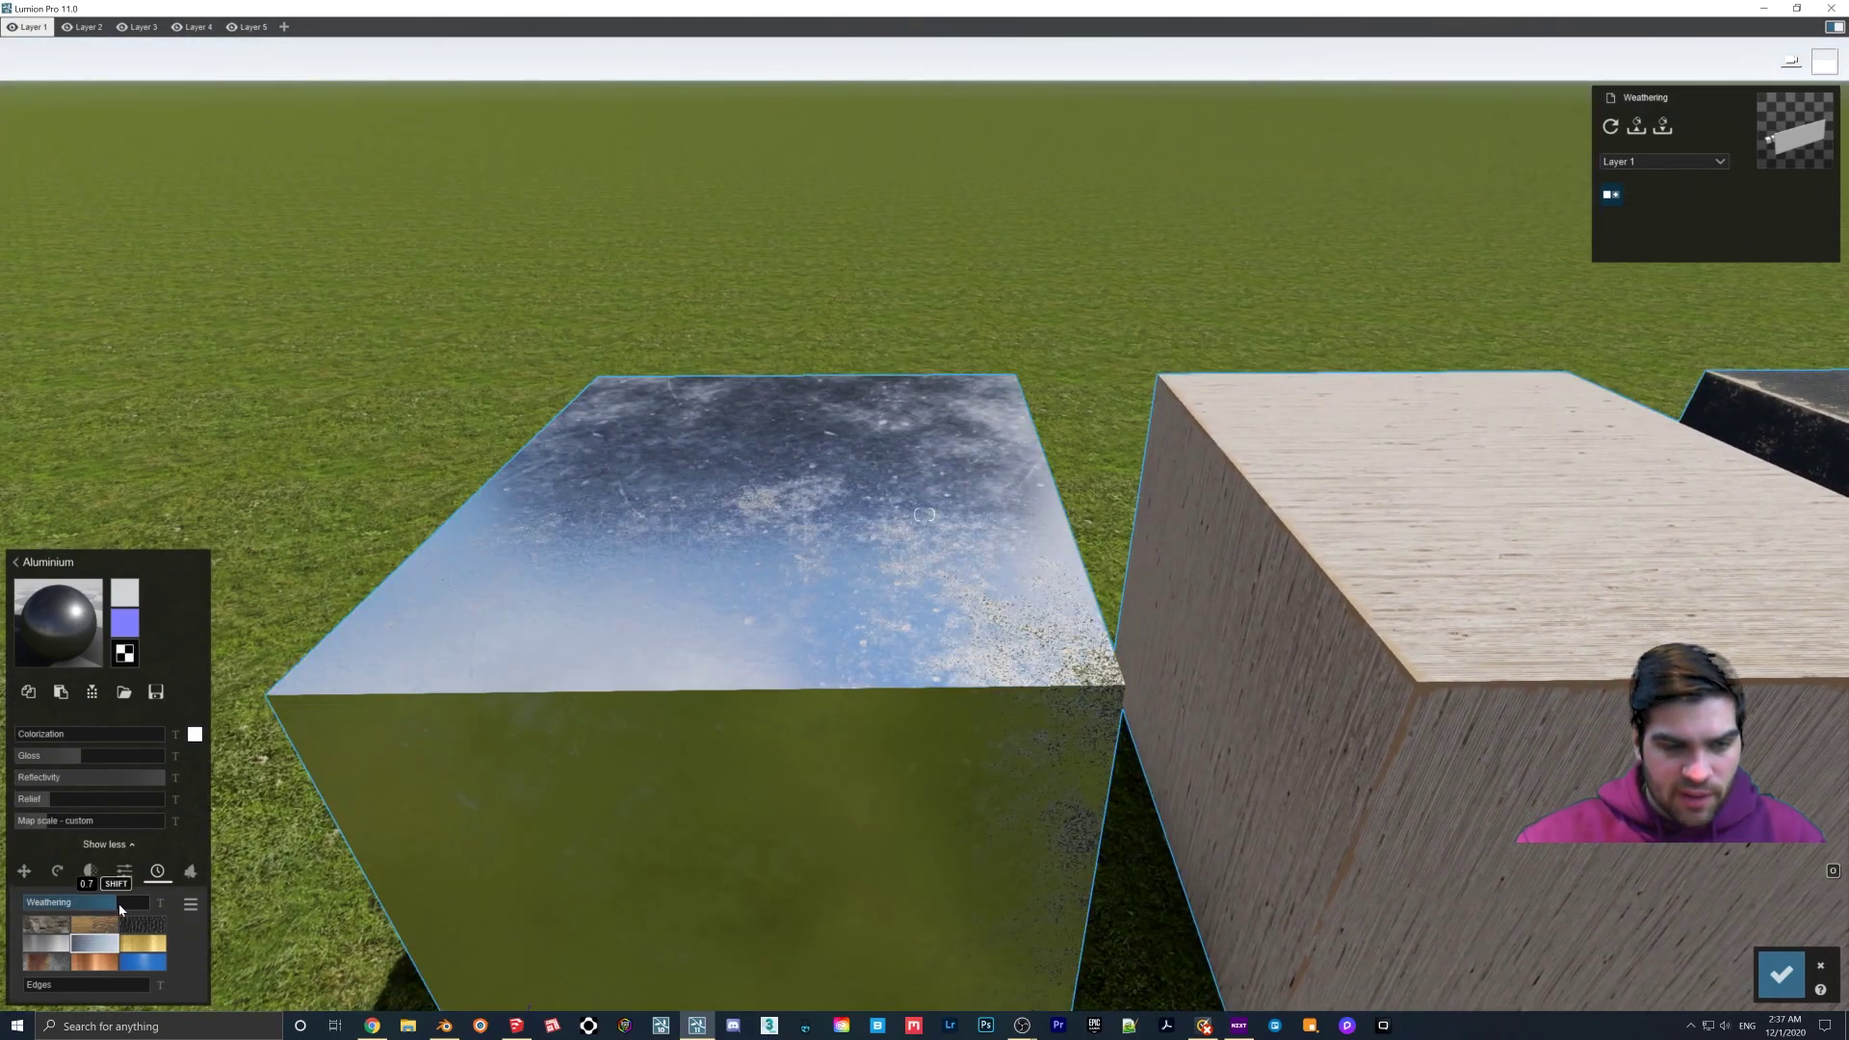
left_click(114, 903)
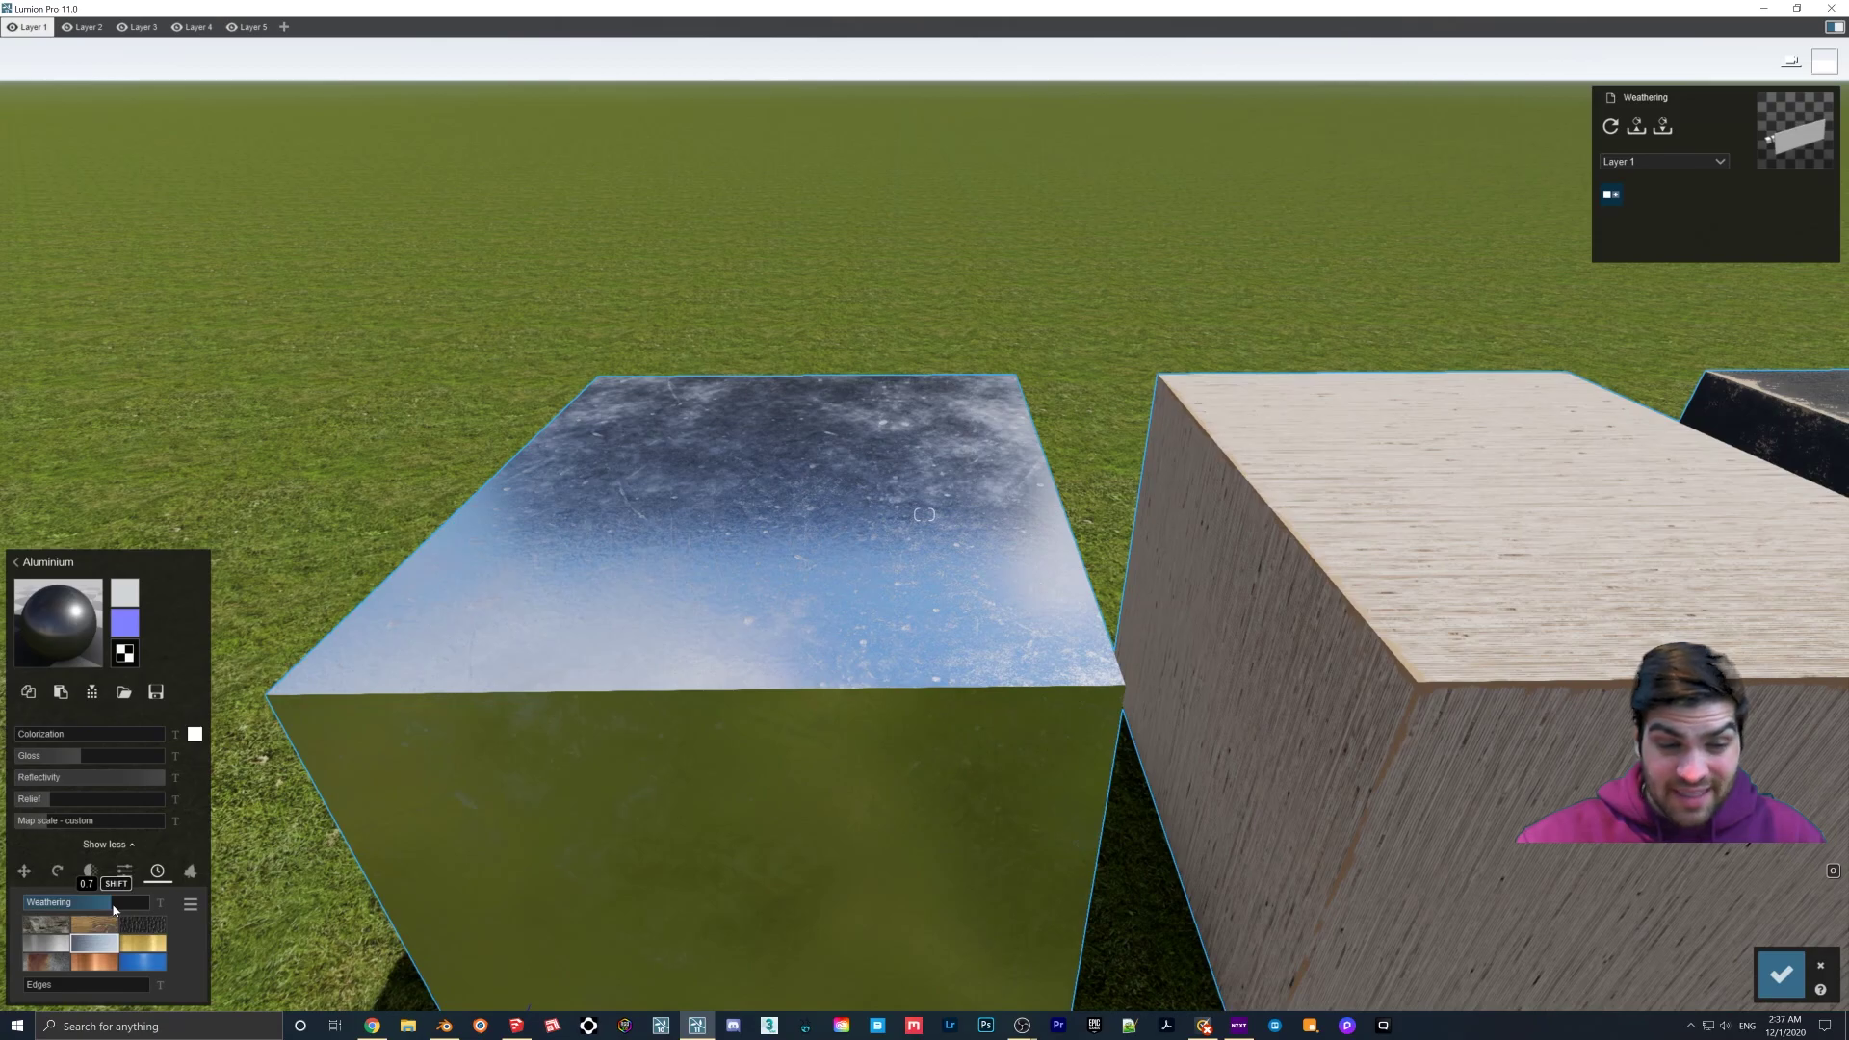
left_click(124, 905)
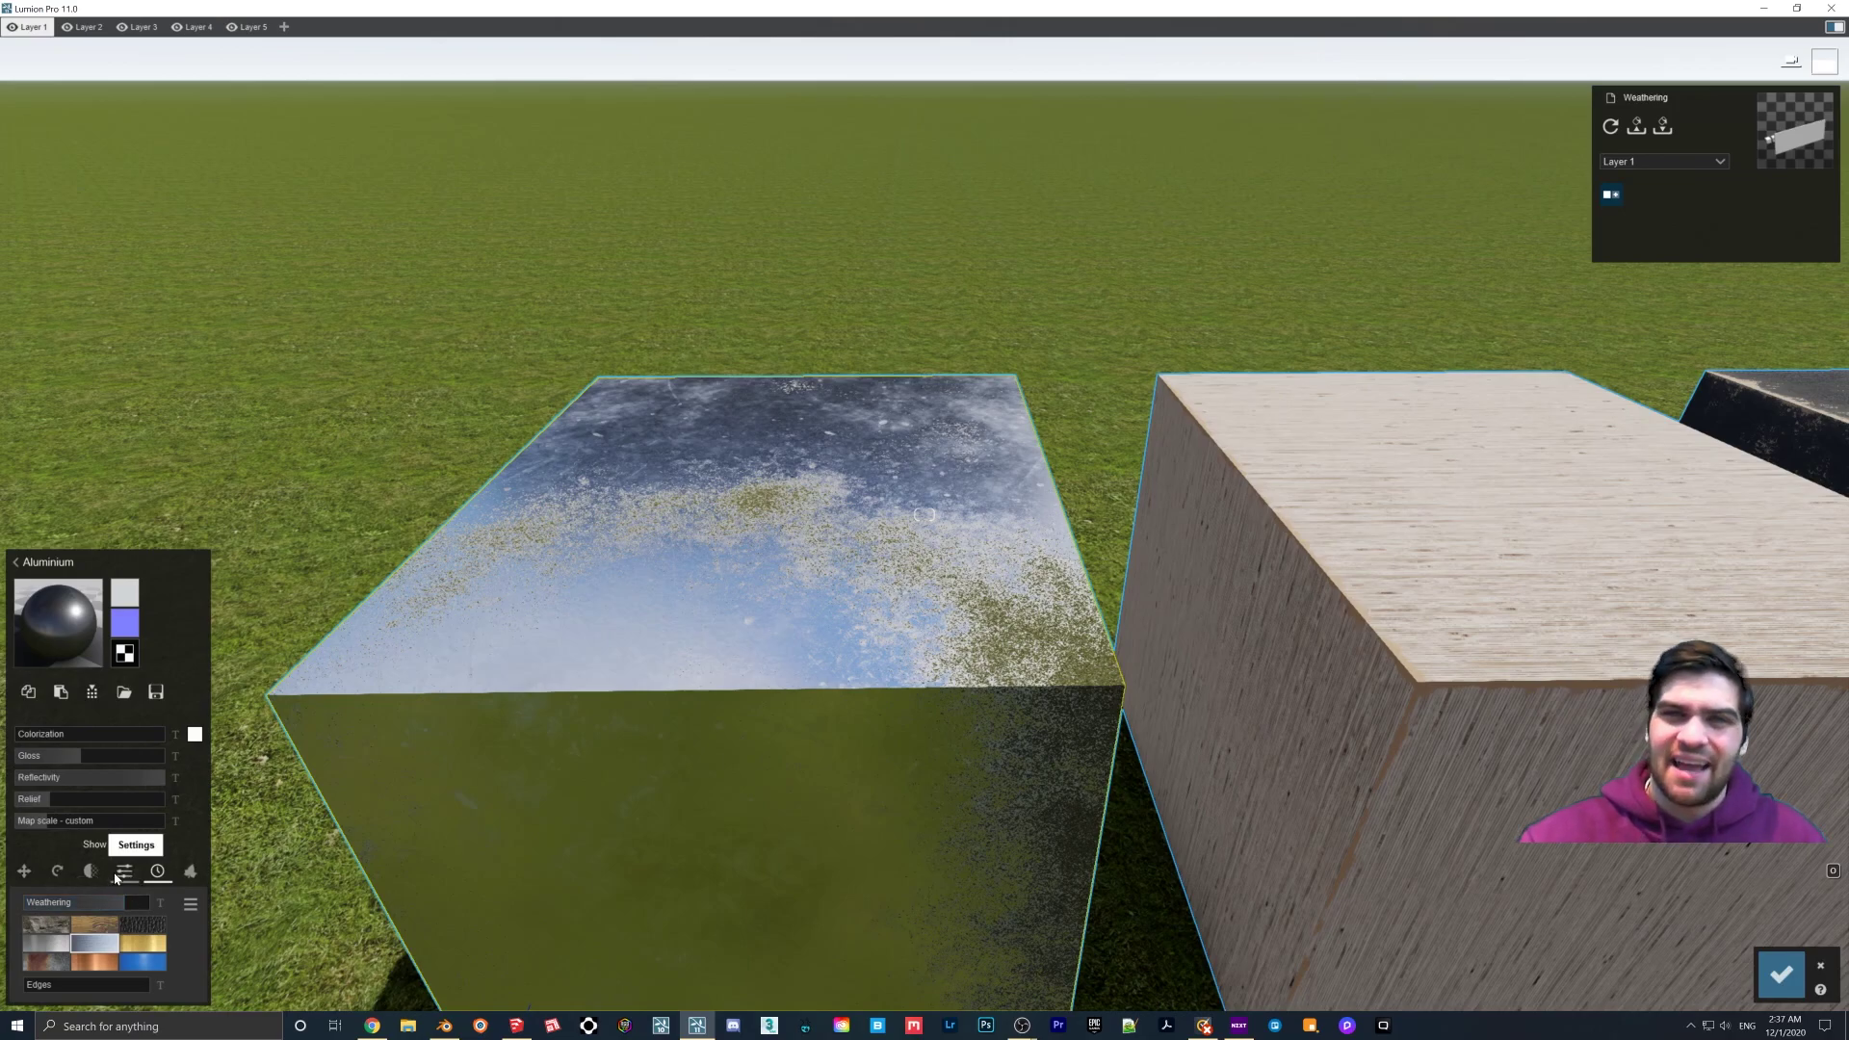
right_click_drag(197, 874, 205, 867)
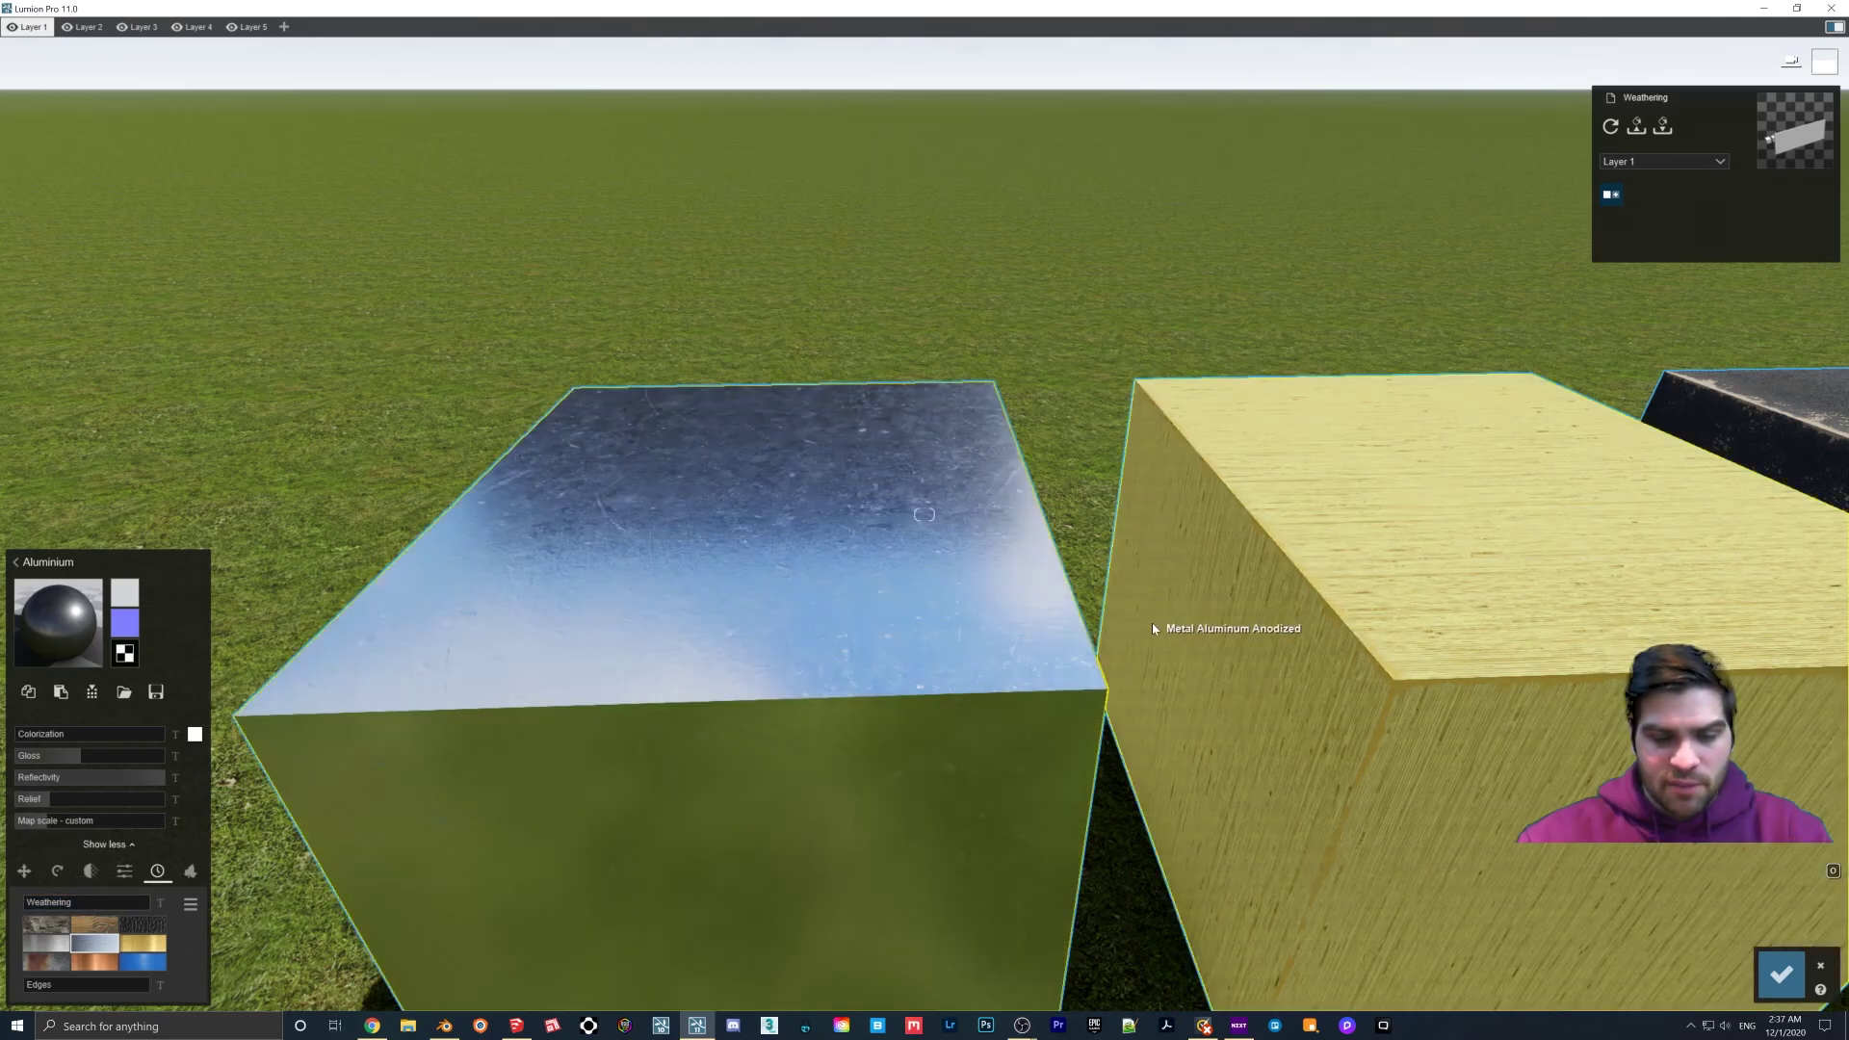
Step: Select the pale wooden cube and lower its weathering to nearly zero
key("d")
key("a")
key("d")
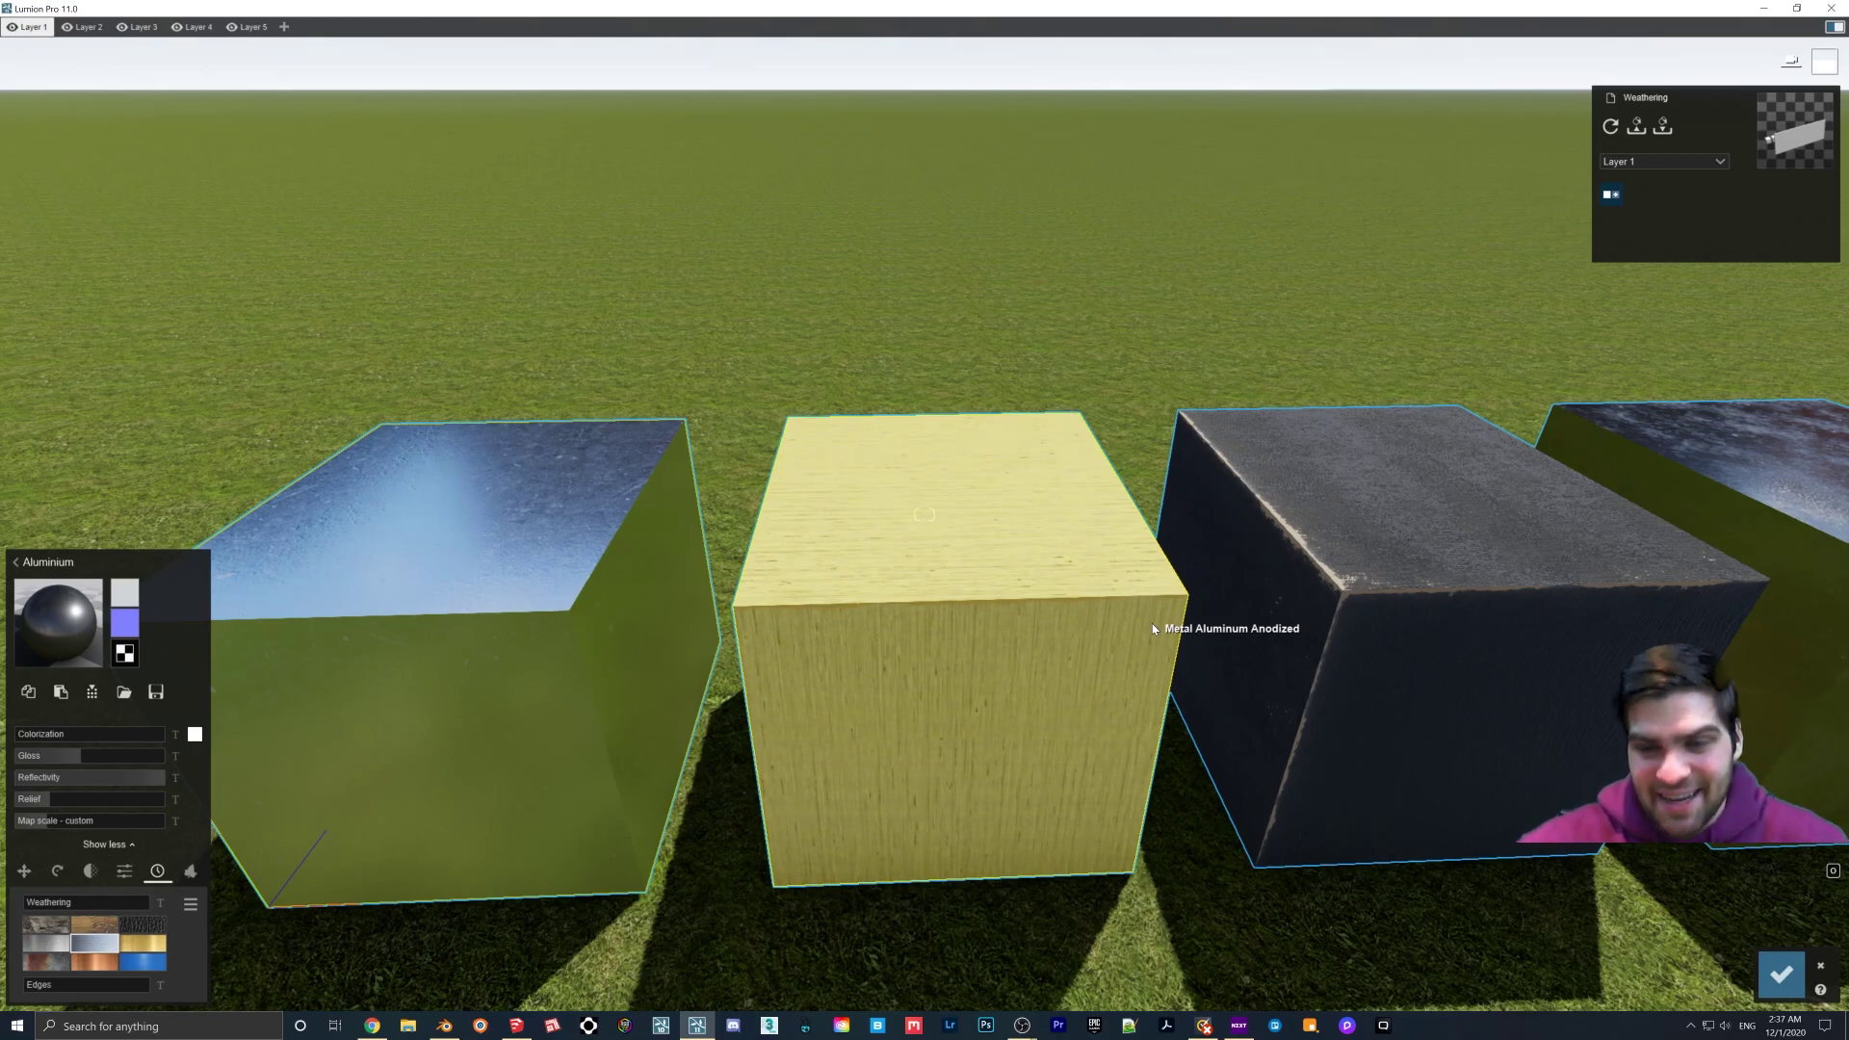
left_click(947, 671)
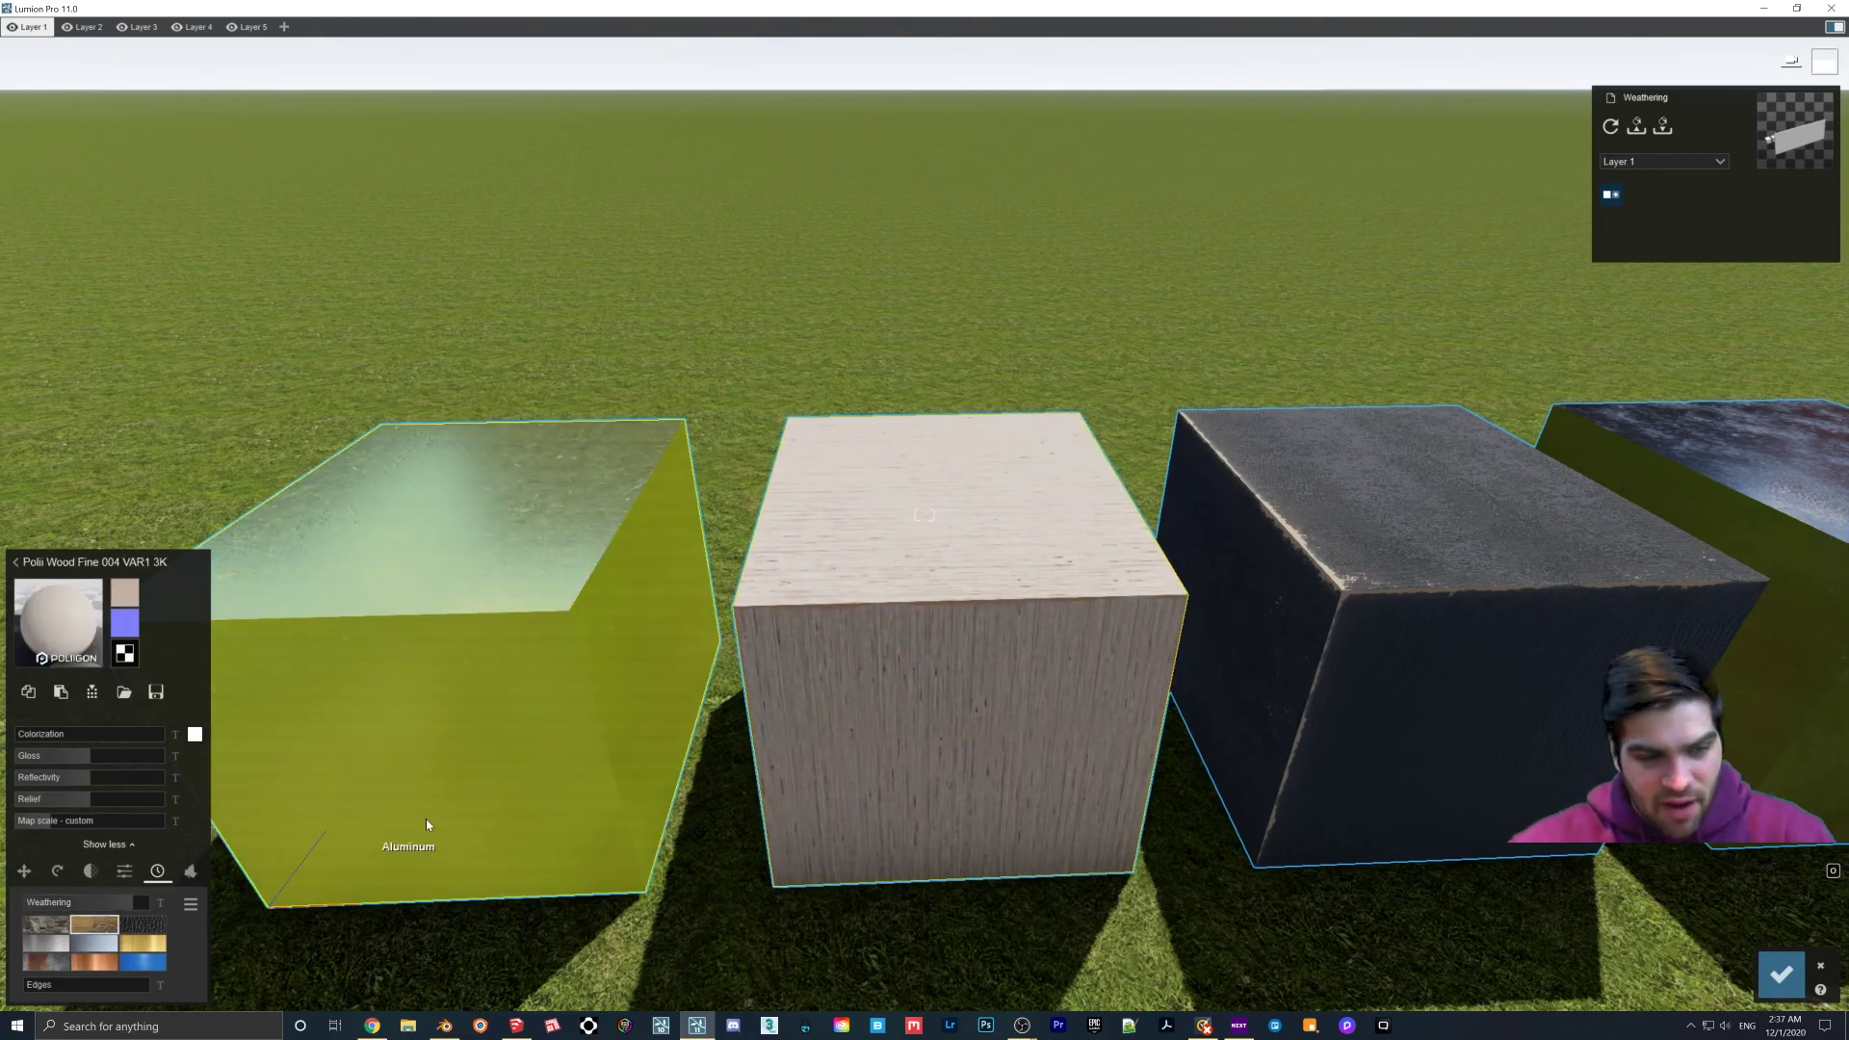
left_click_drag(130, 905, 36, 904)
right_click_drag(371, 657, 348, 659)
key("w")
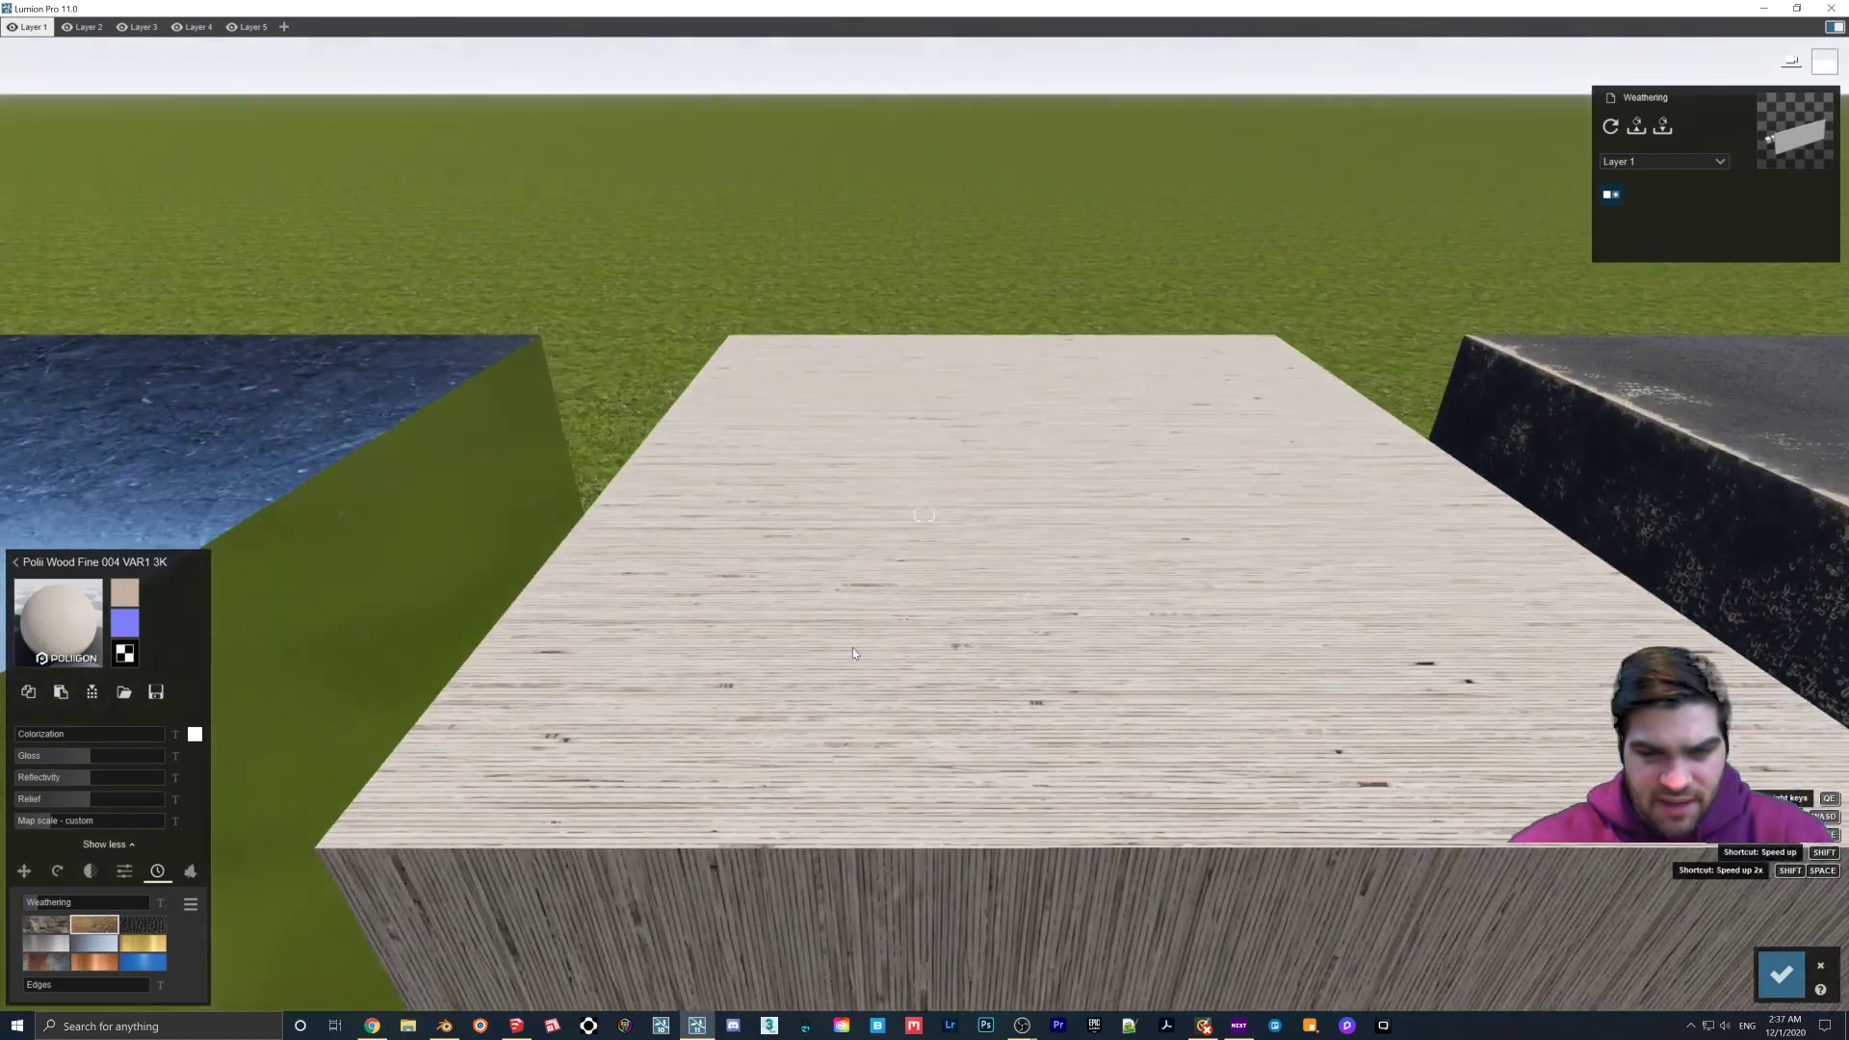
key("s")
Step: Replace the wooden cube's material with the hexagonal Evermotion Wood 002 2048 from the indoor wood library
left_click(60, 623)
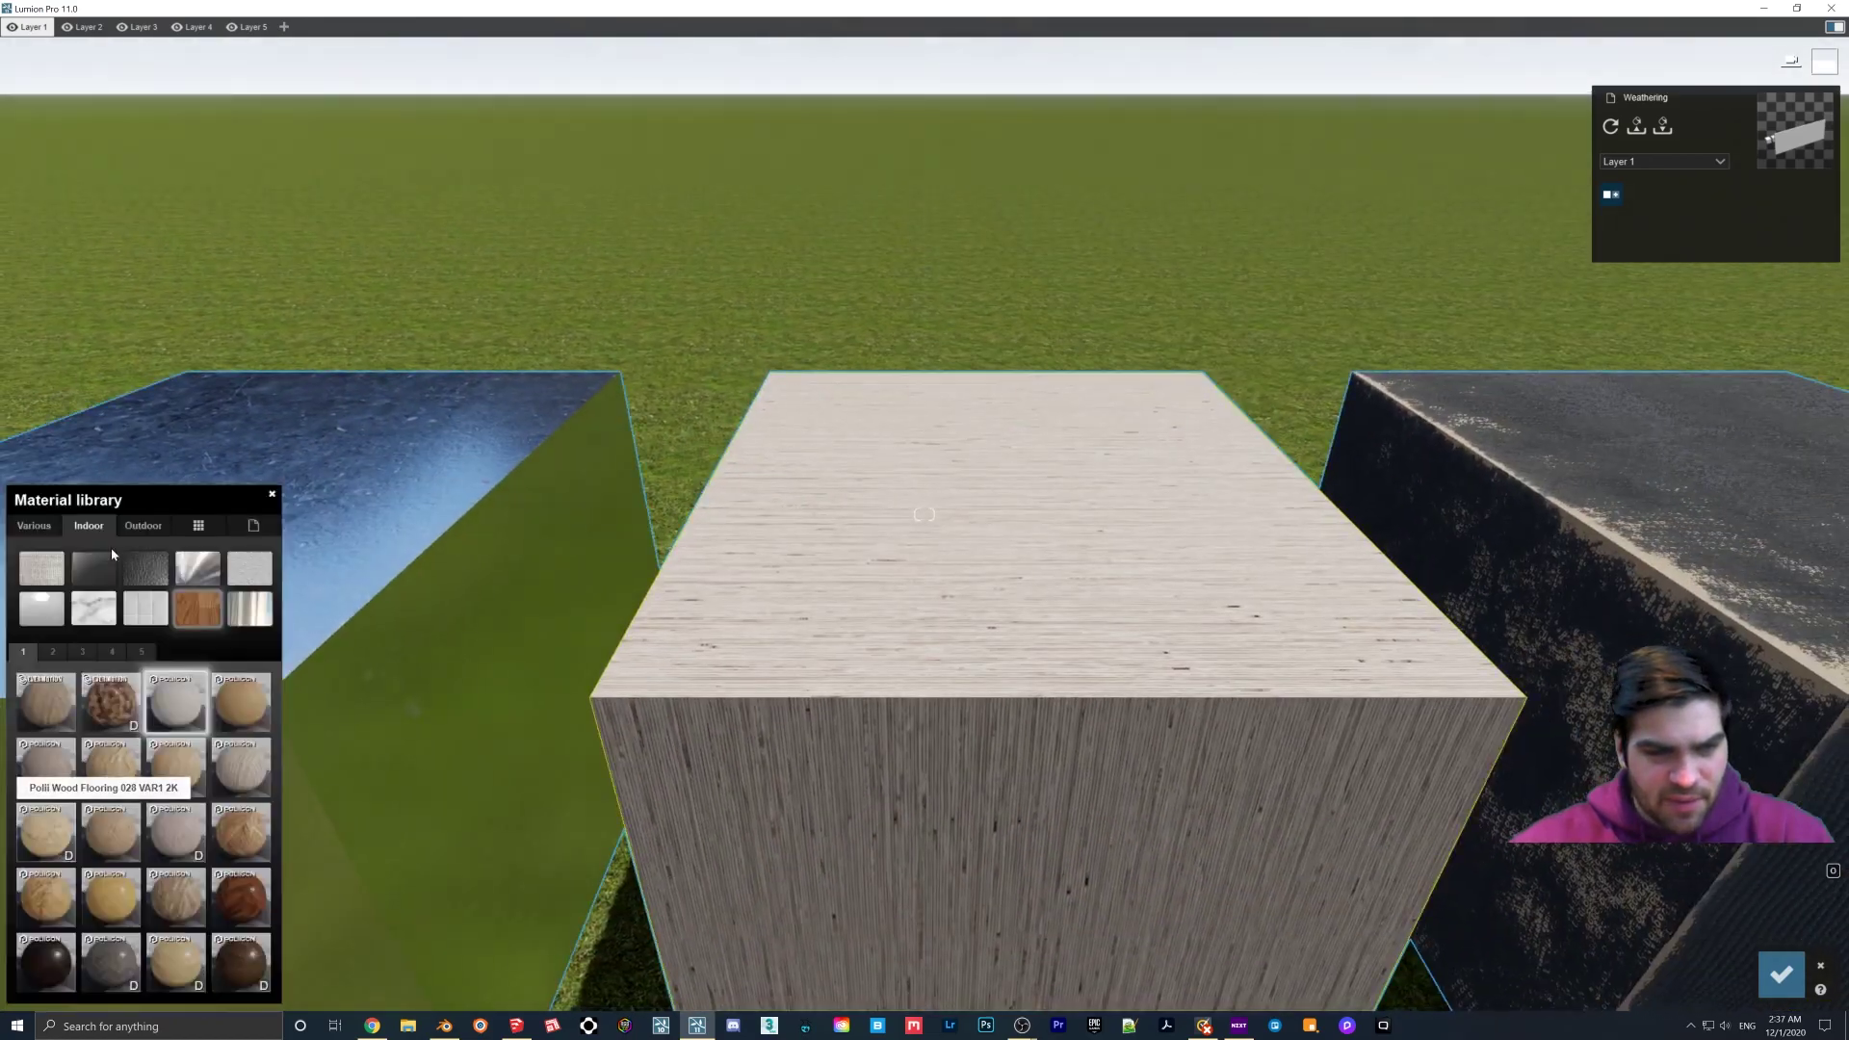
left_click(112, 703)
right_click_drag(887, 674, 877, 670)
key("w")
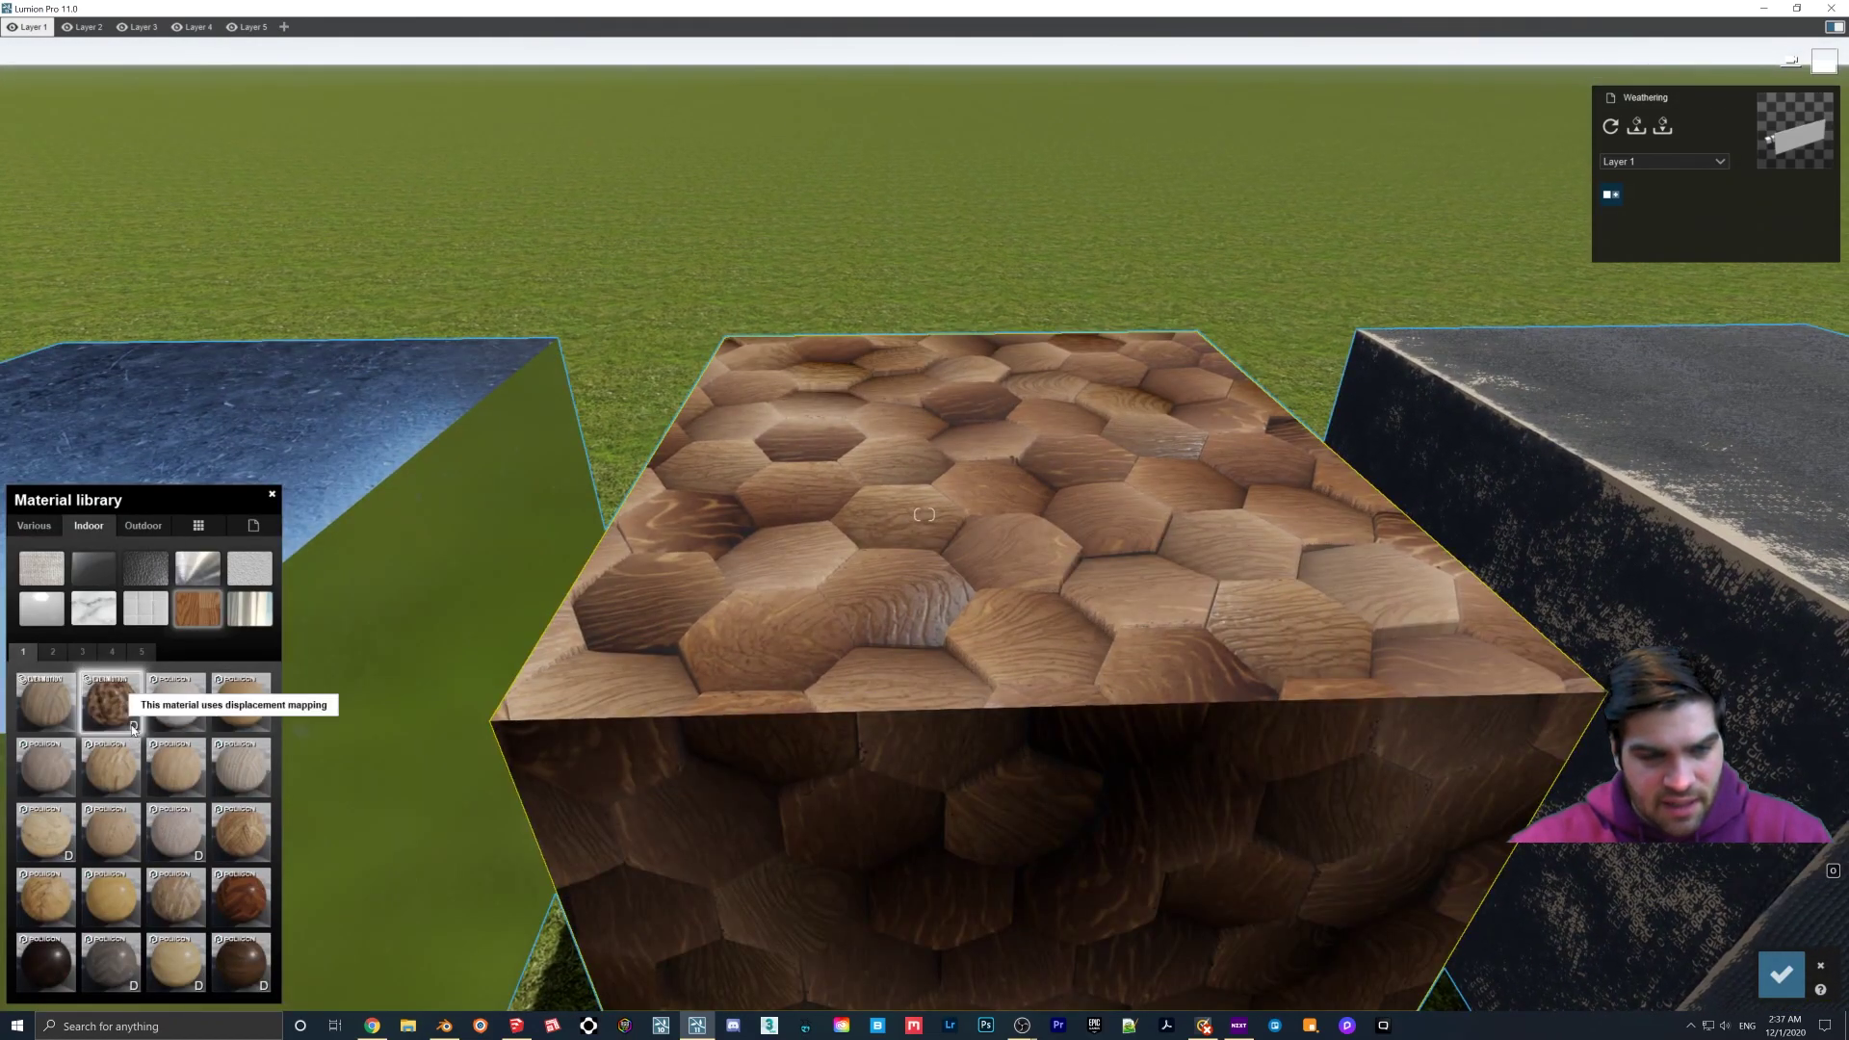
left_click(117, 708)
Step: Apply the wood weathering type to the hexagonal wood and raise its intensity from 0.3 to beyond 0.7
left_click(94, 924)
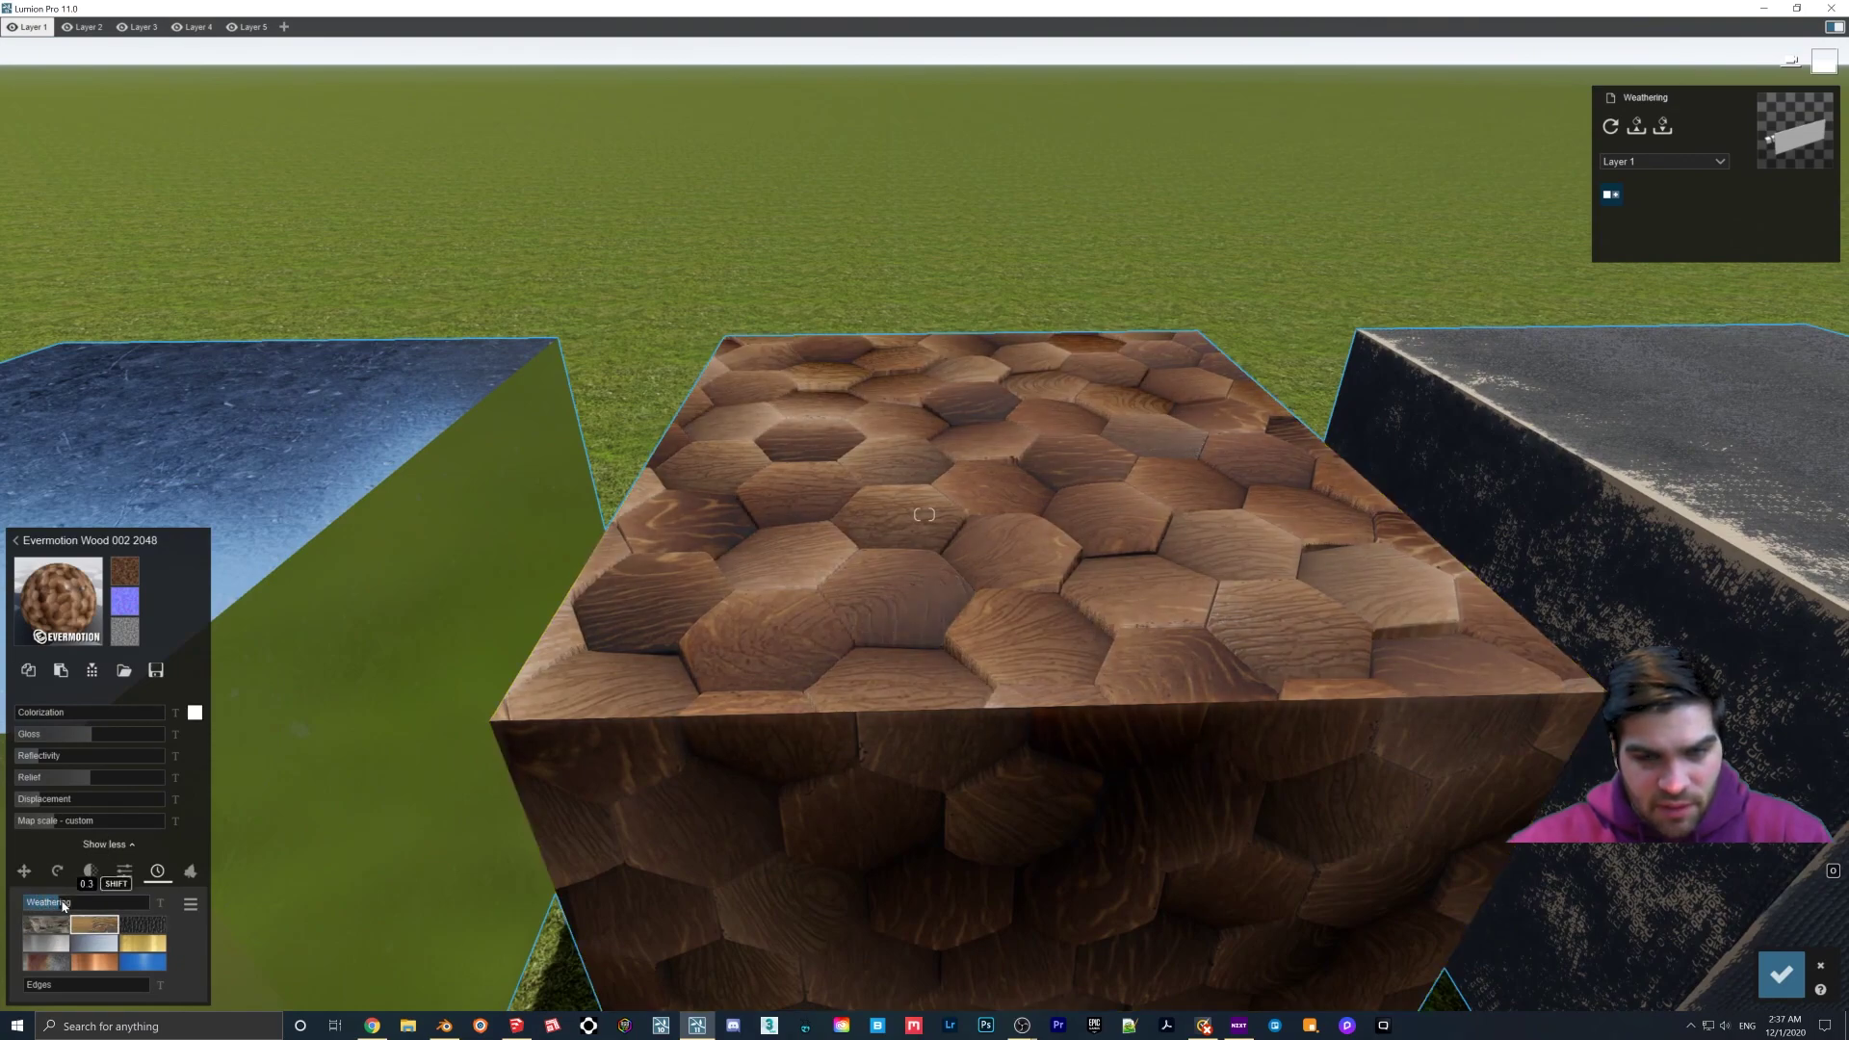
left_click_drag(60, 905, 92, 907)
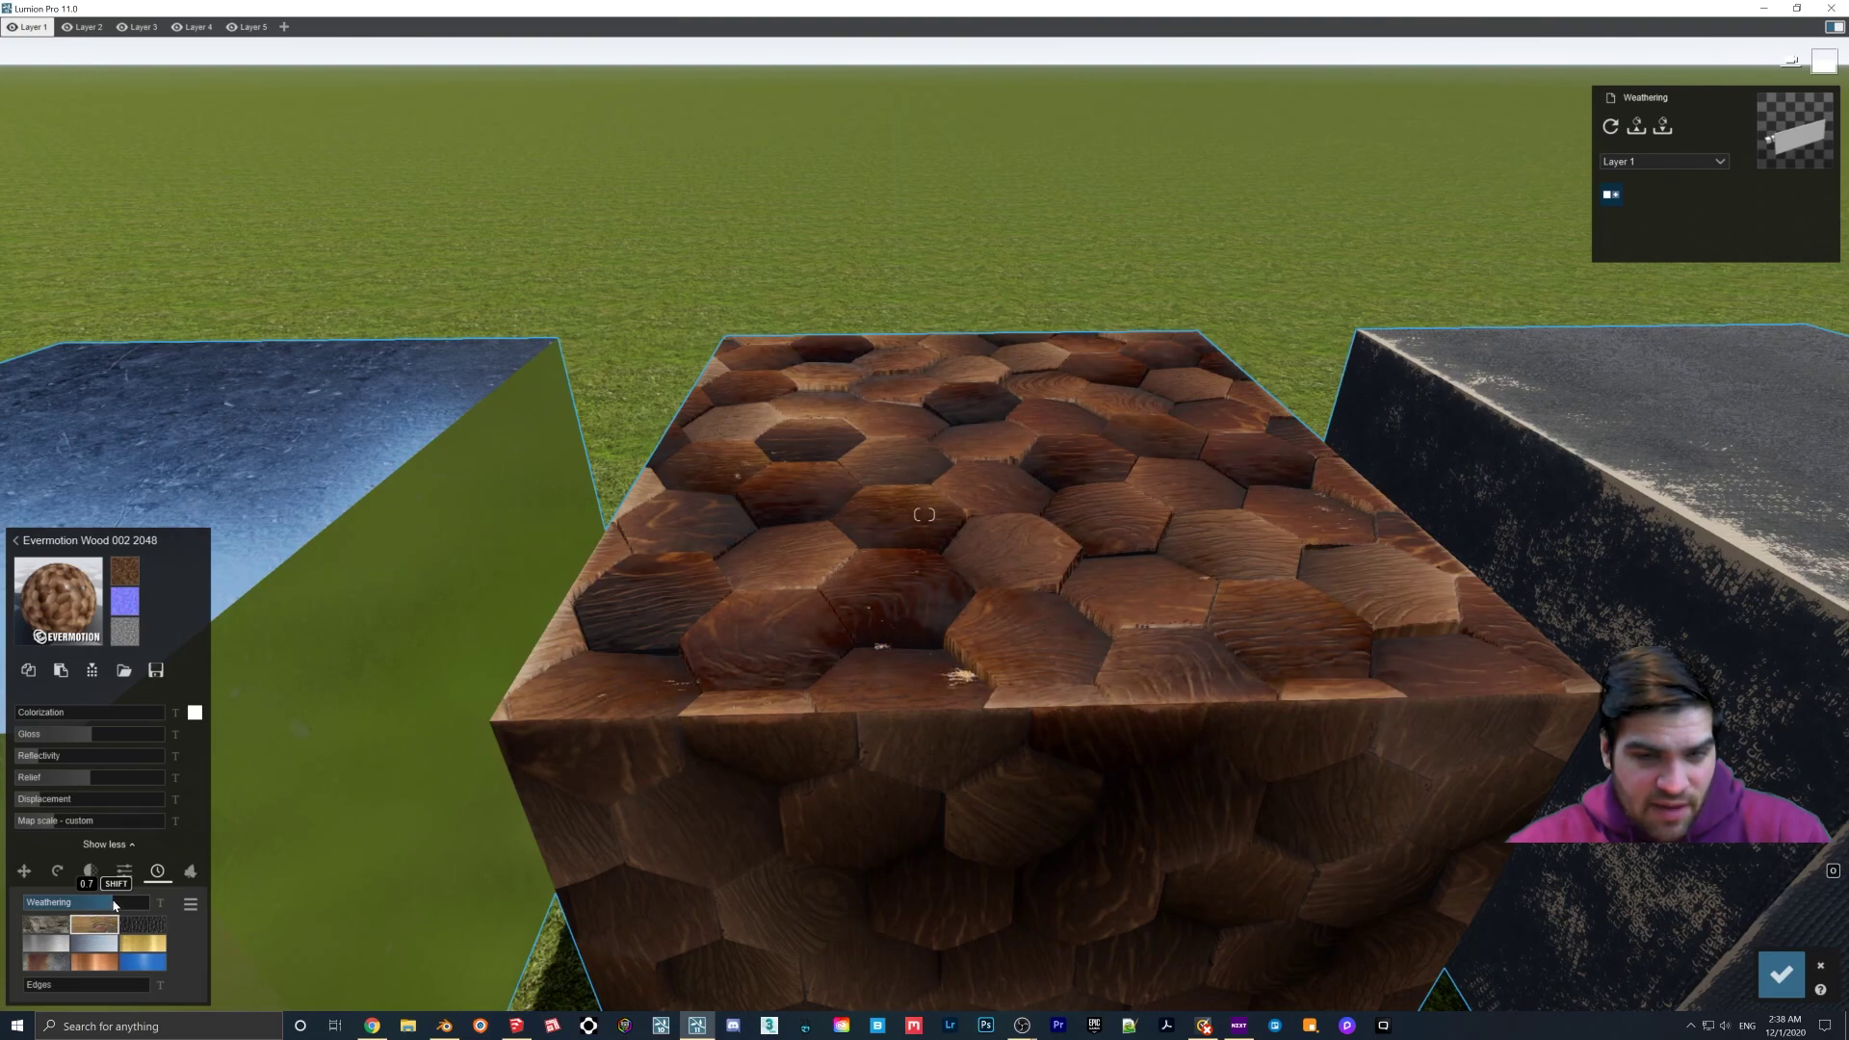
left_click_drag(114, 904, 122, 902)
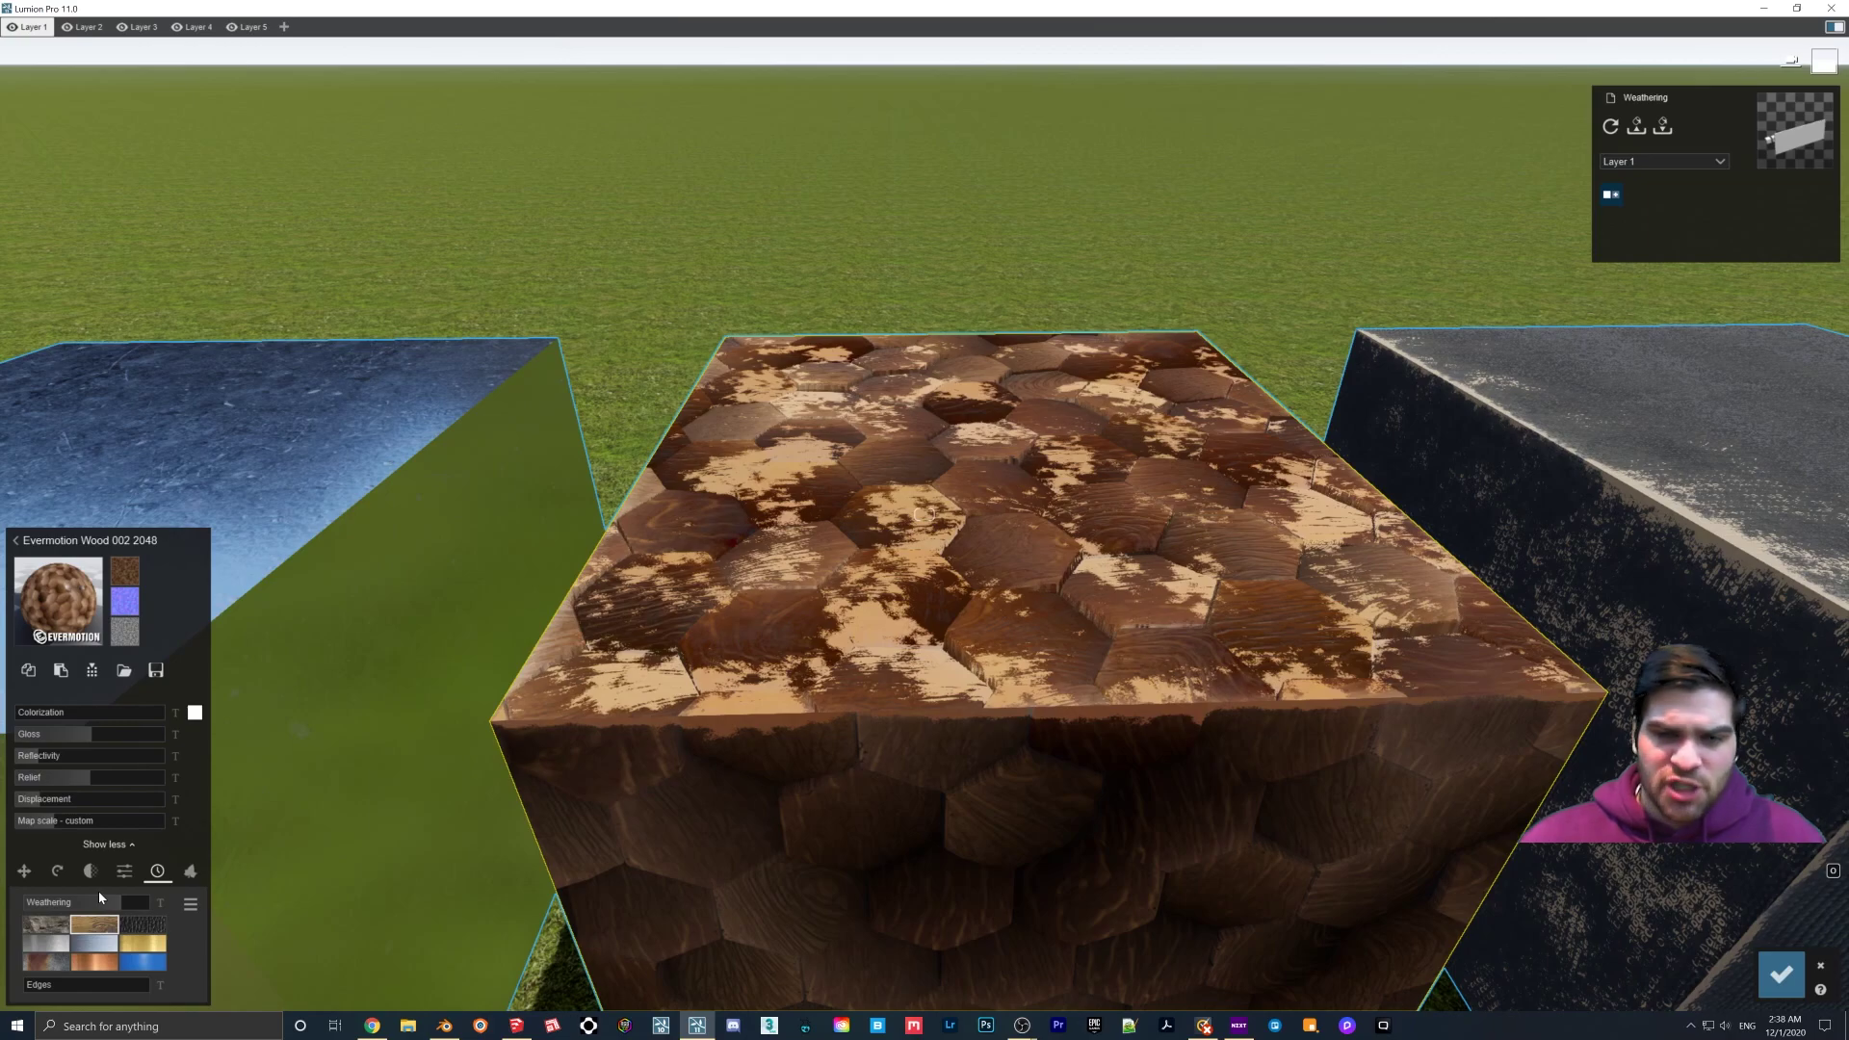
Step: Switch the cube's material back to Polii Wood Fine 004 VAR1 3K from the indoor wood library
left_click(90, 540)
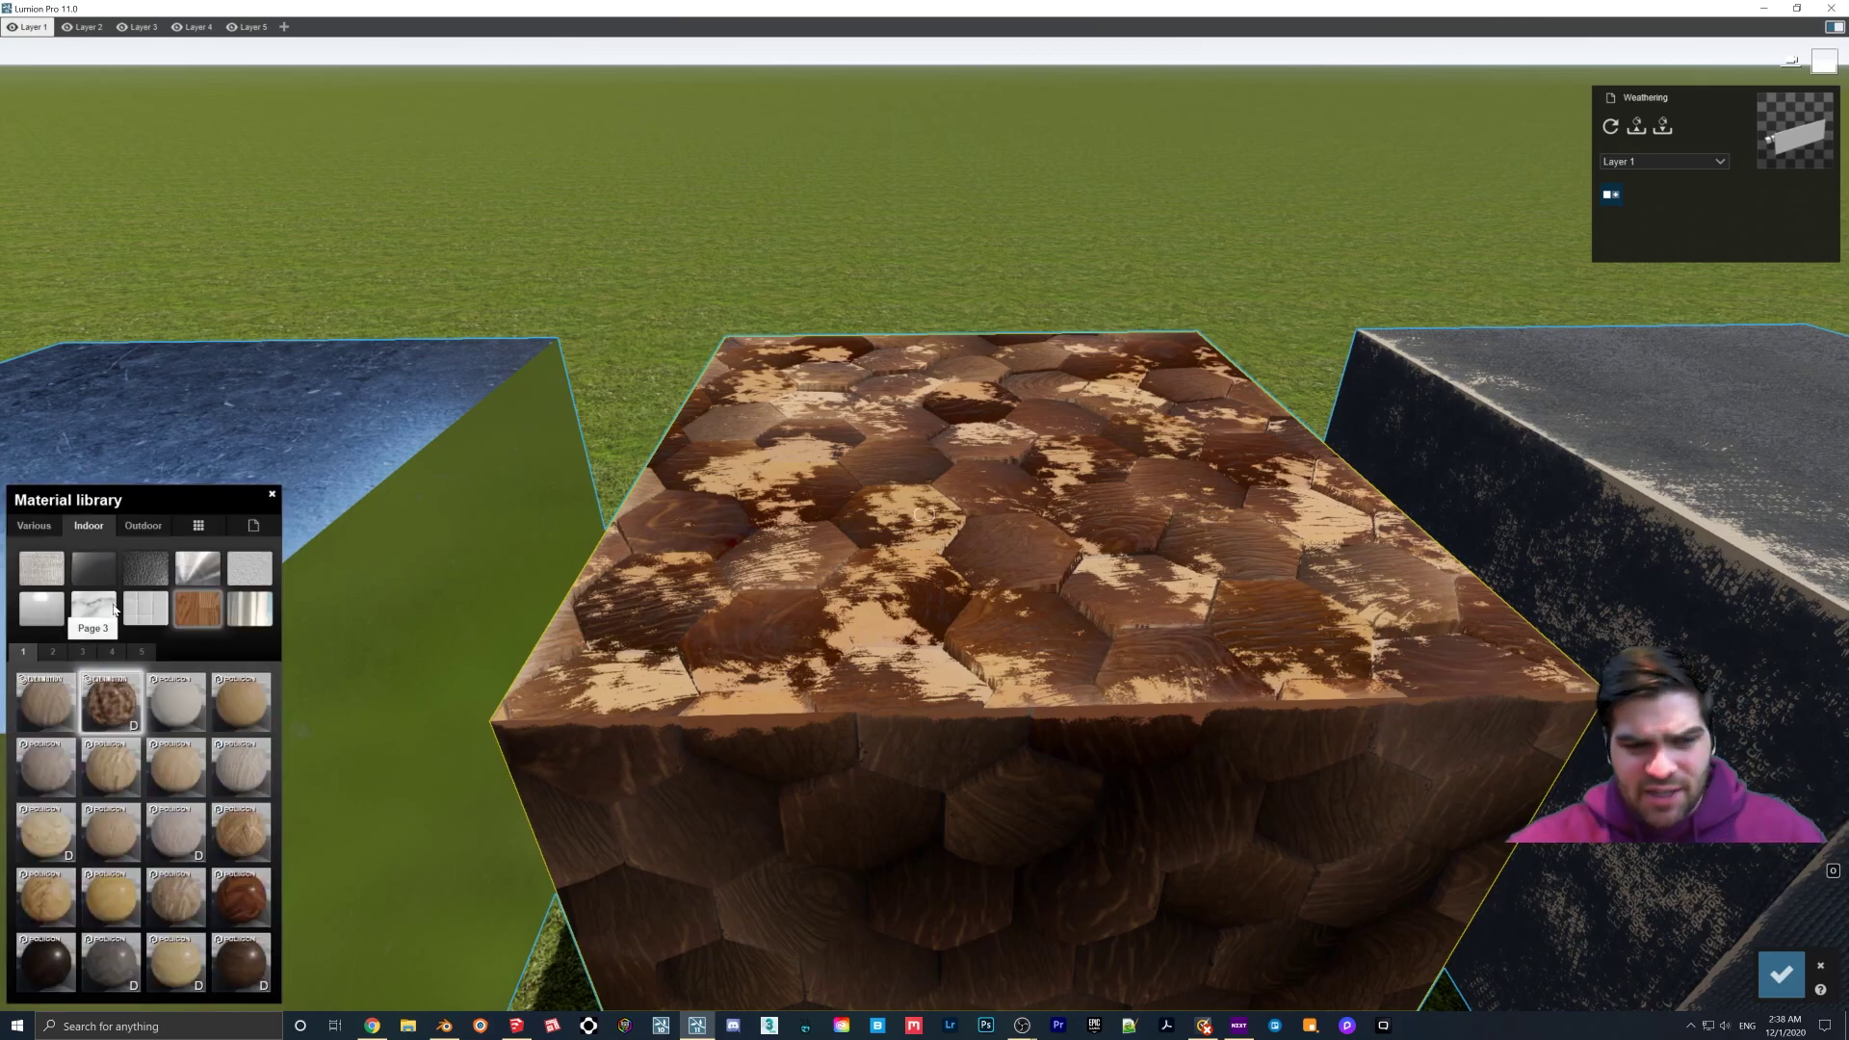
left_click(192, 703)
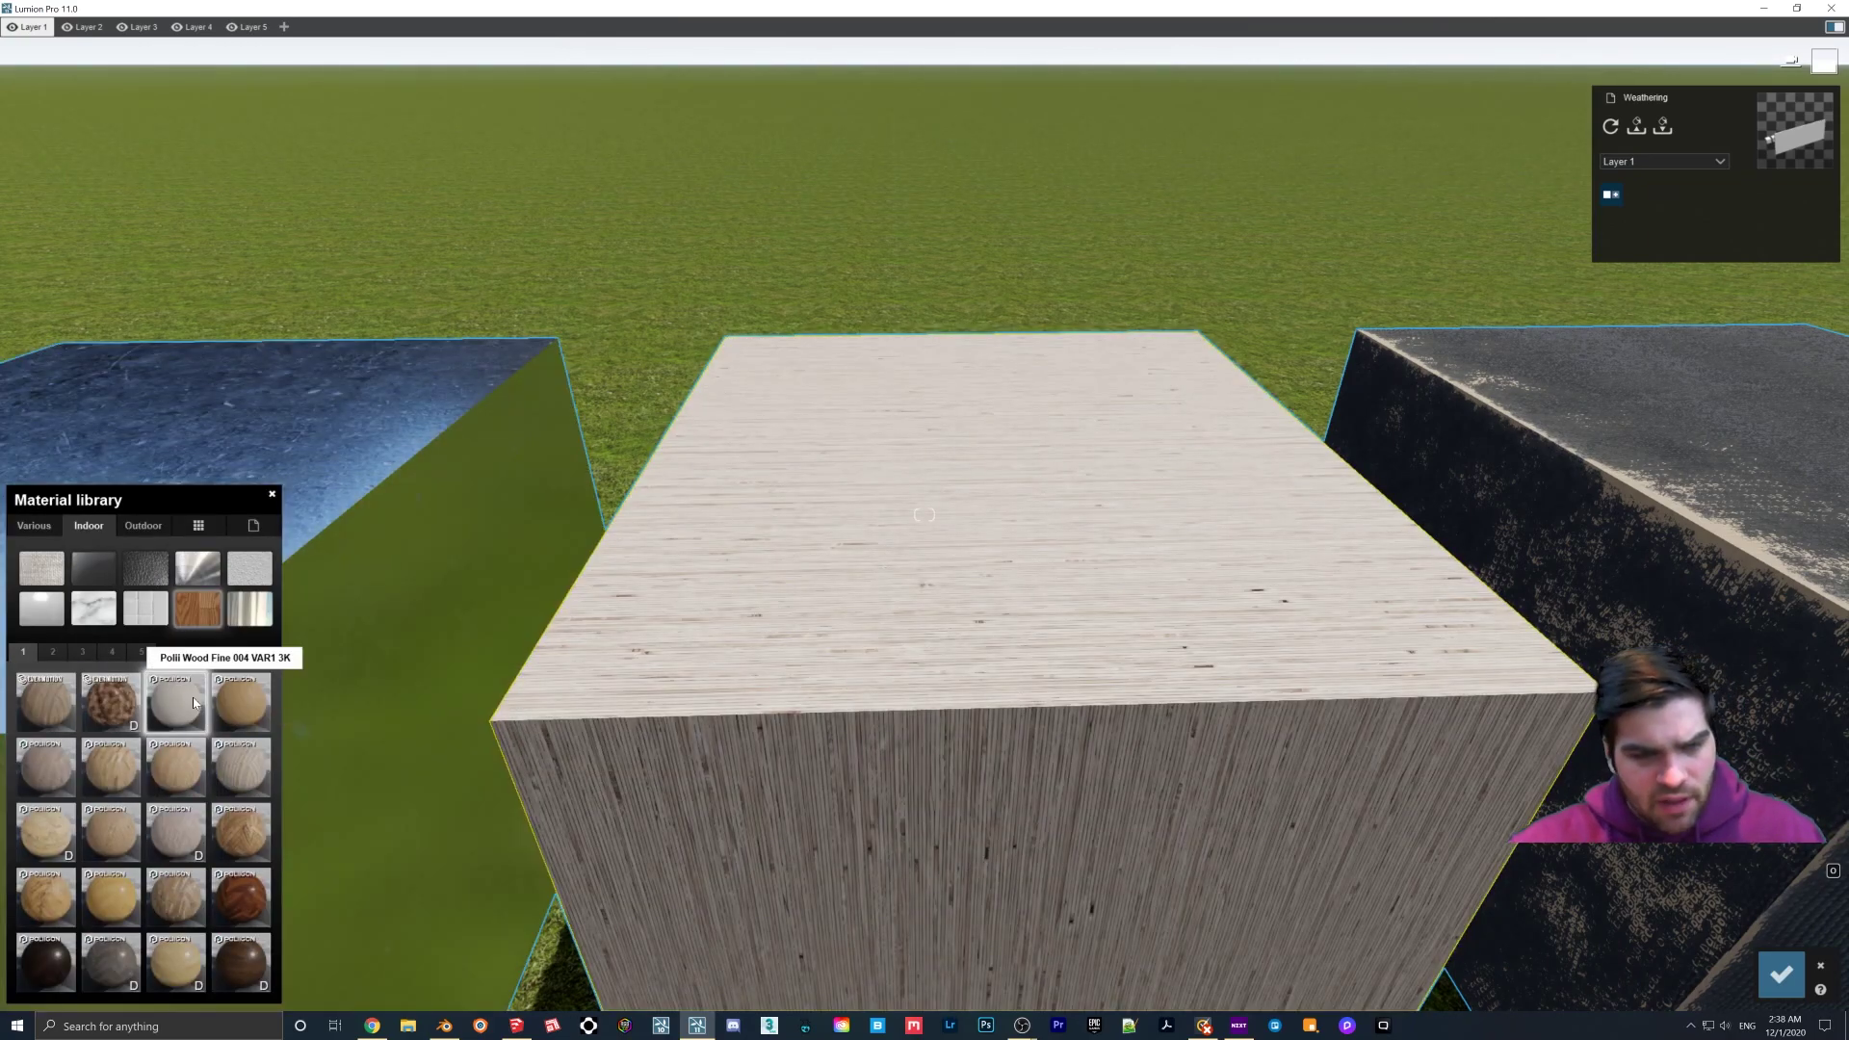
left_click(193, 701)
Step: Use the wood weathering type on the pale wooden cube and set its intensity slightly above 0.7
left_click_drag(68, 901, 111, 900)
left_click(94, 923)
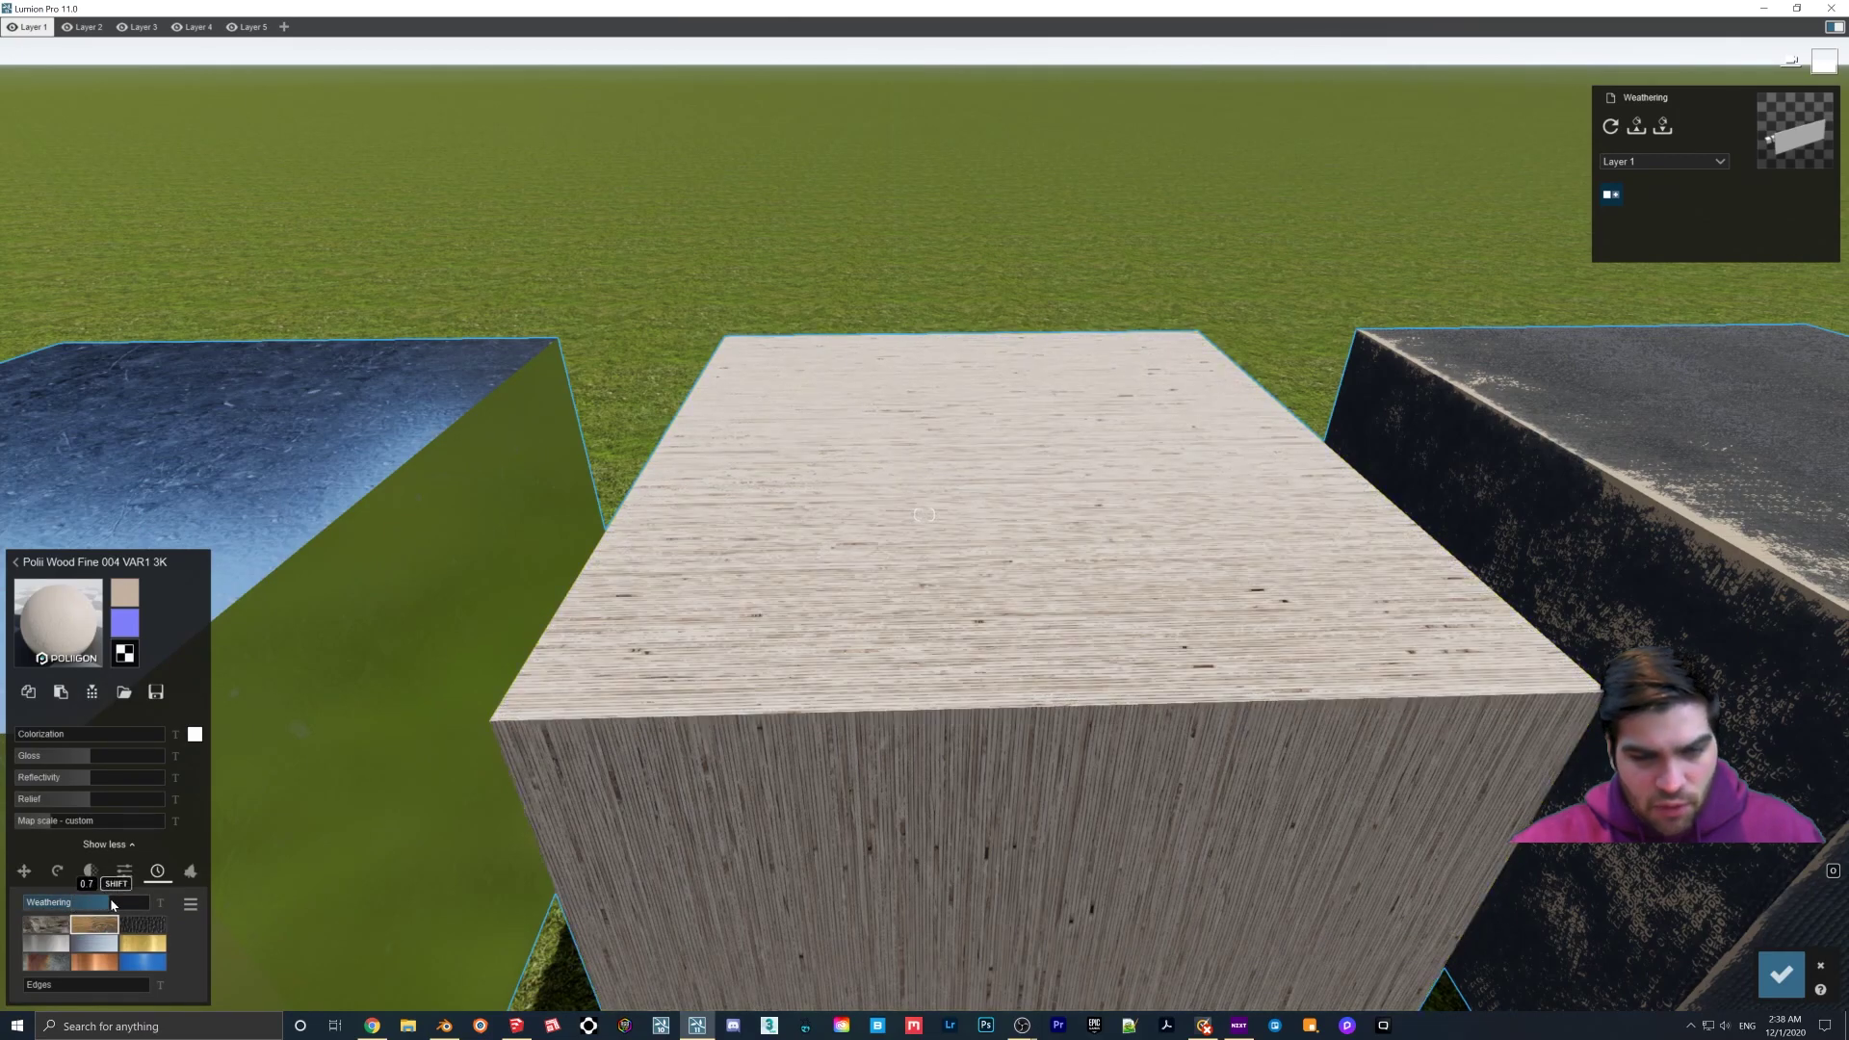
left_click(123, 901)
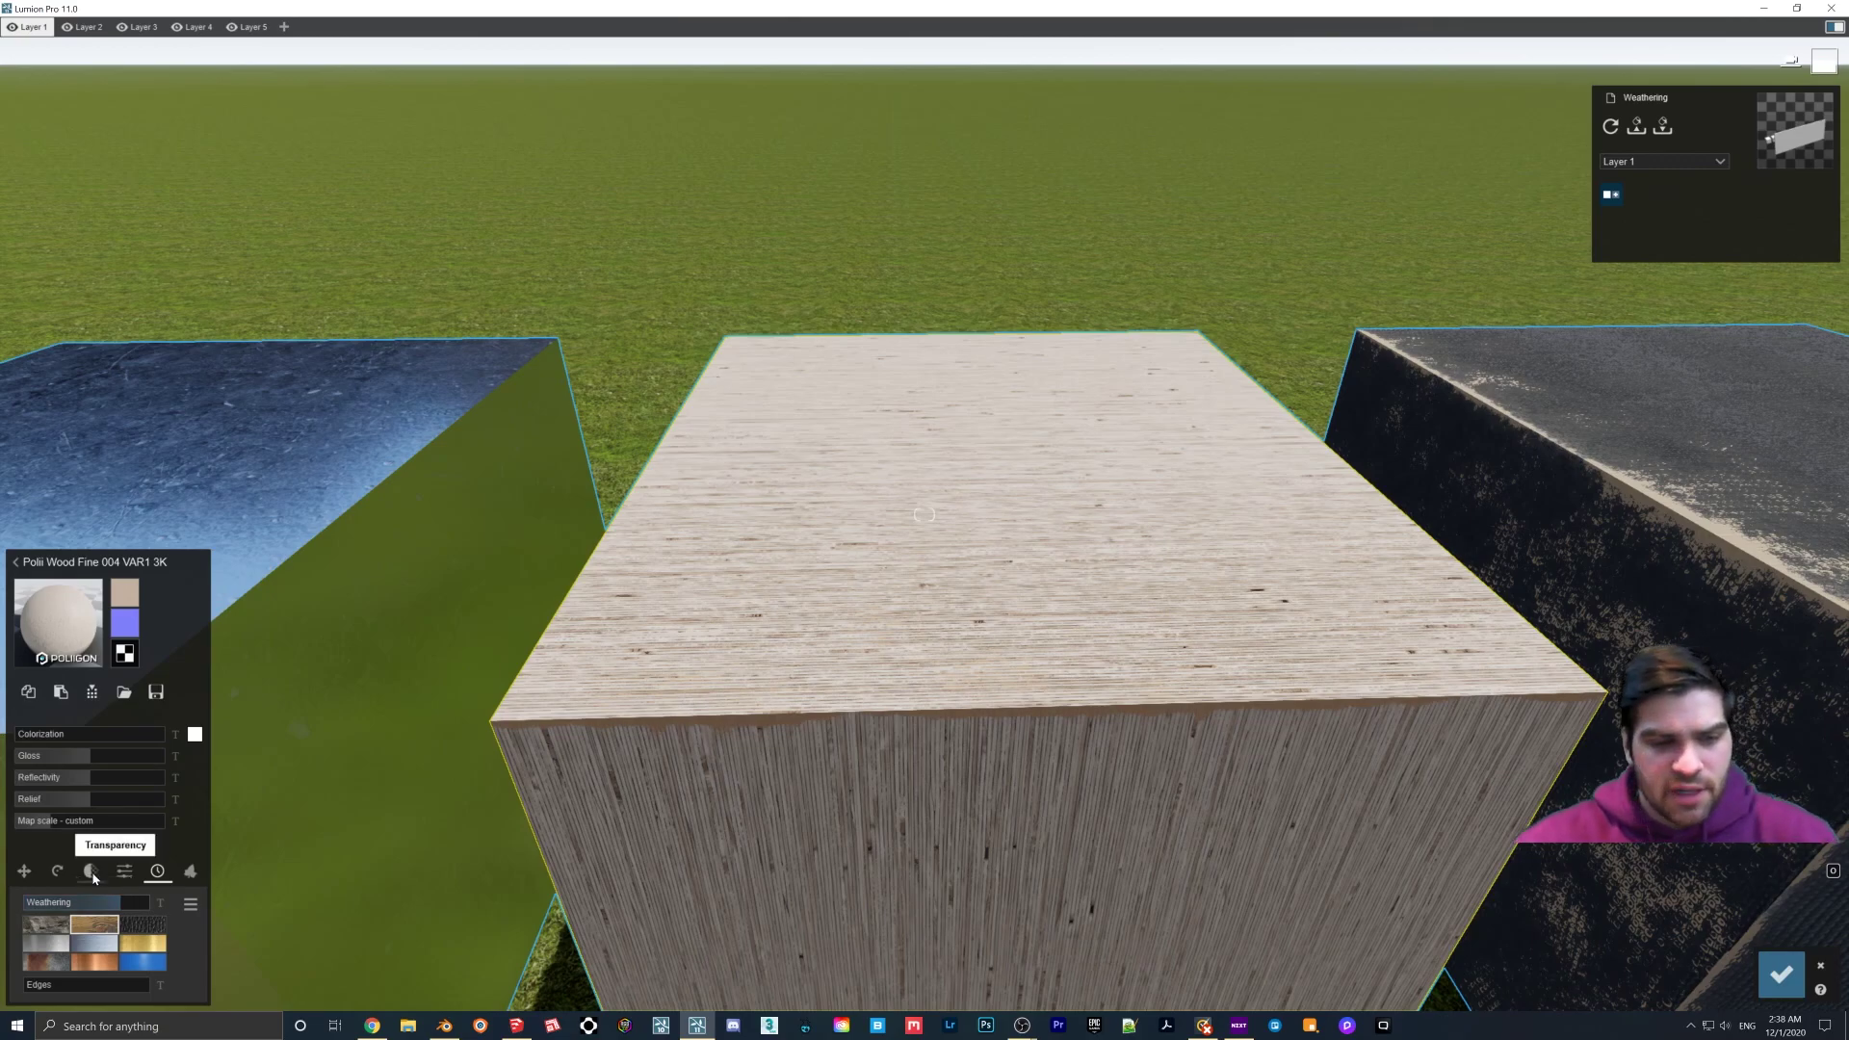
Step: Select the dark leather cube, try its weathering at 0.8, and reduce the weathering until the worn patches are gone
right_click_drag(515, 695, 644, 665)
key("d")
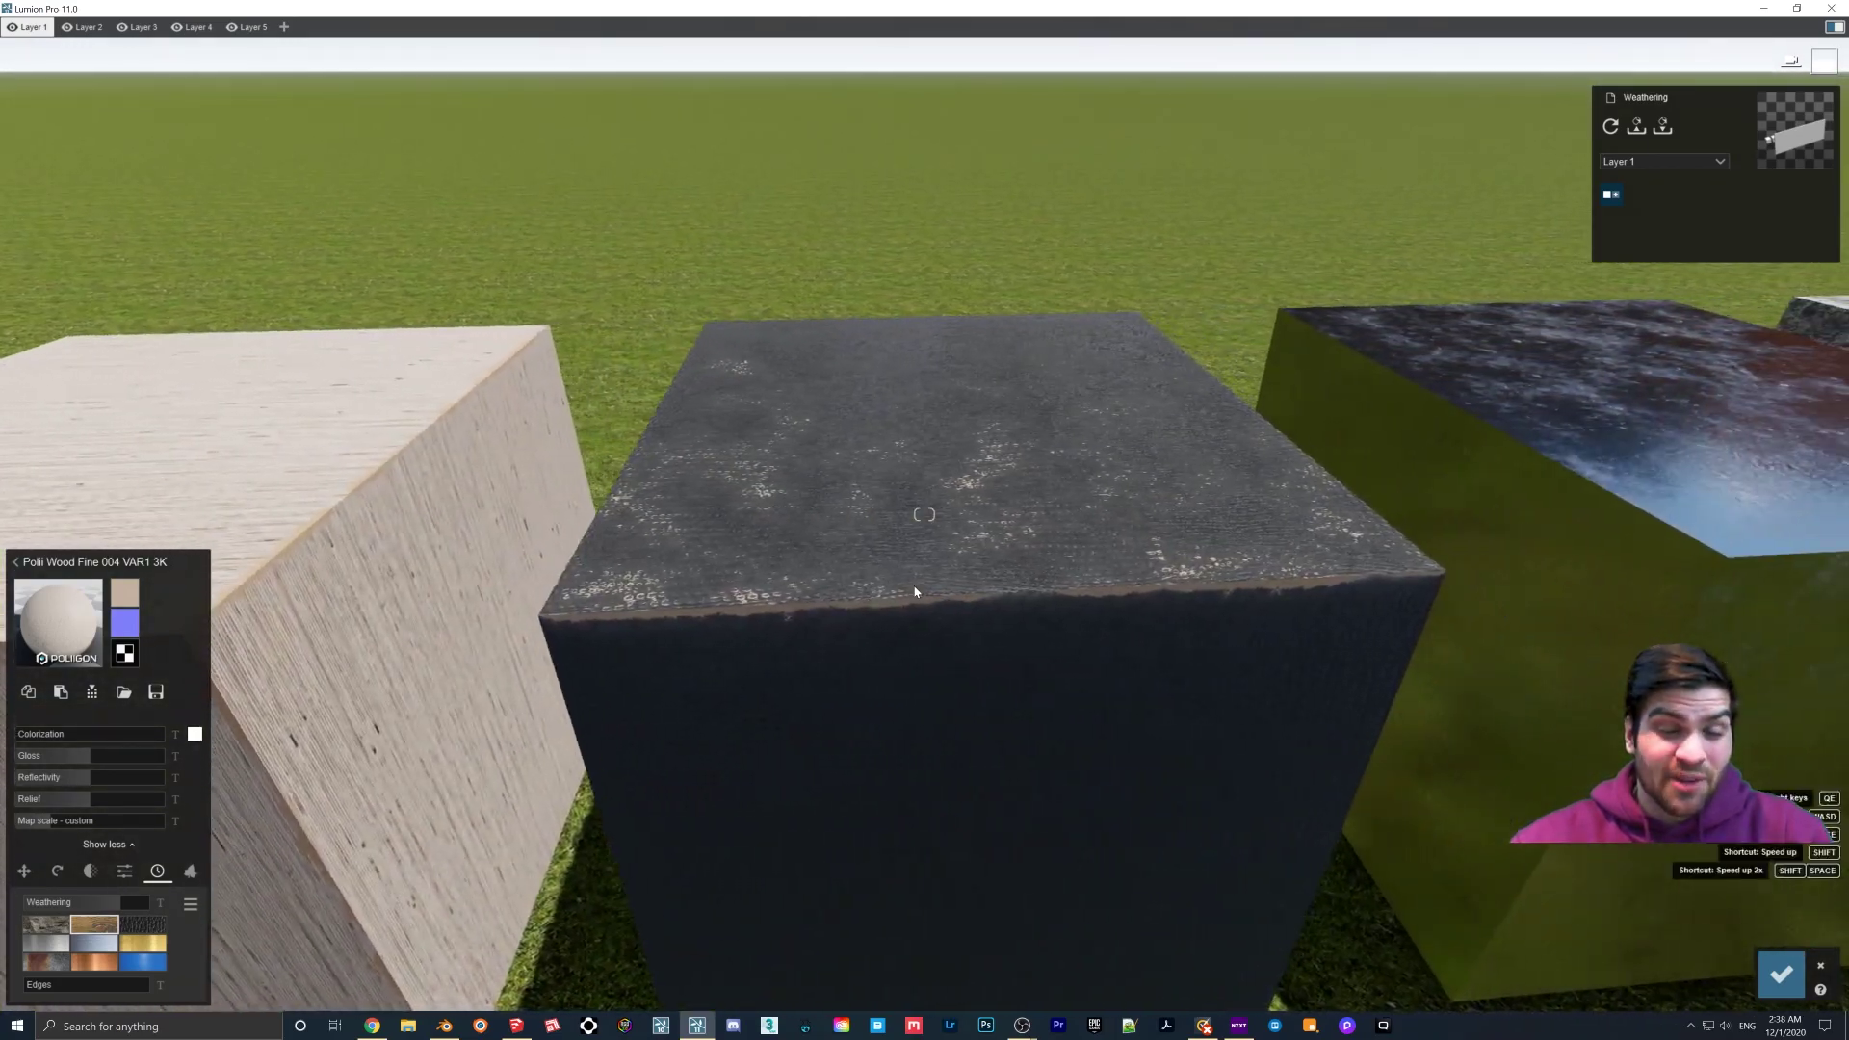
left_click(930, 585)
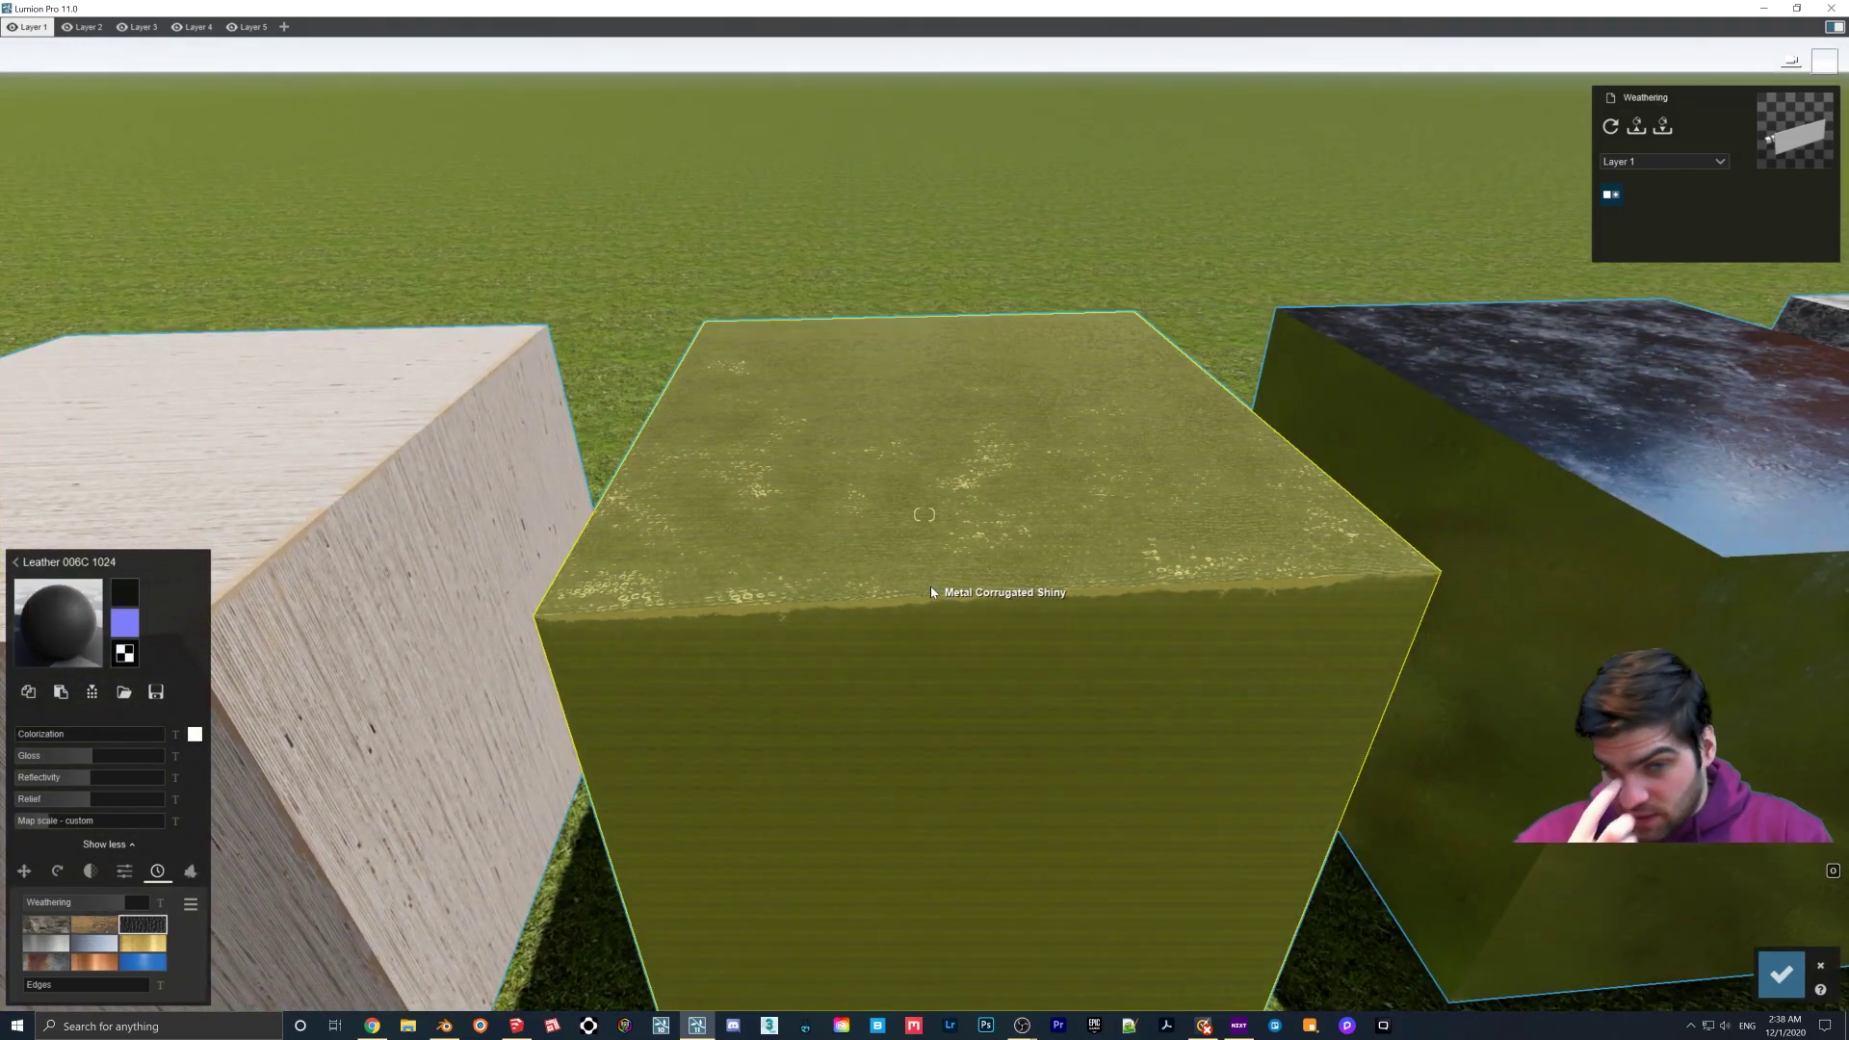
mouse_move(930, 589)
right_mouse_down()
mouse_move(915, 587)
mouse_move(933, 607)
right_mouse_up()
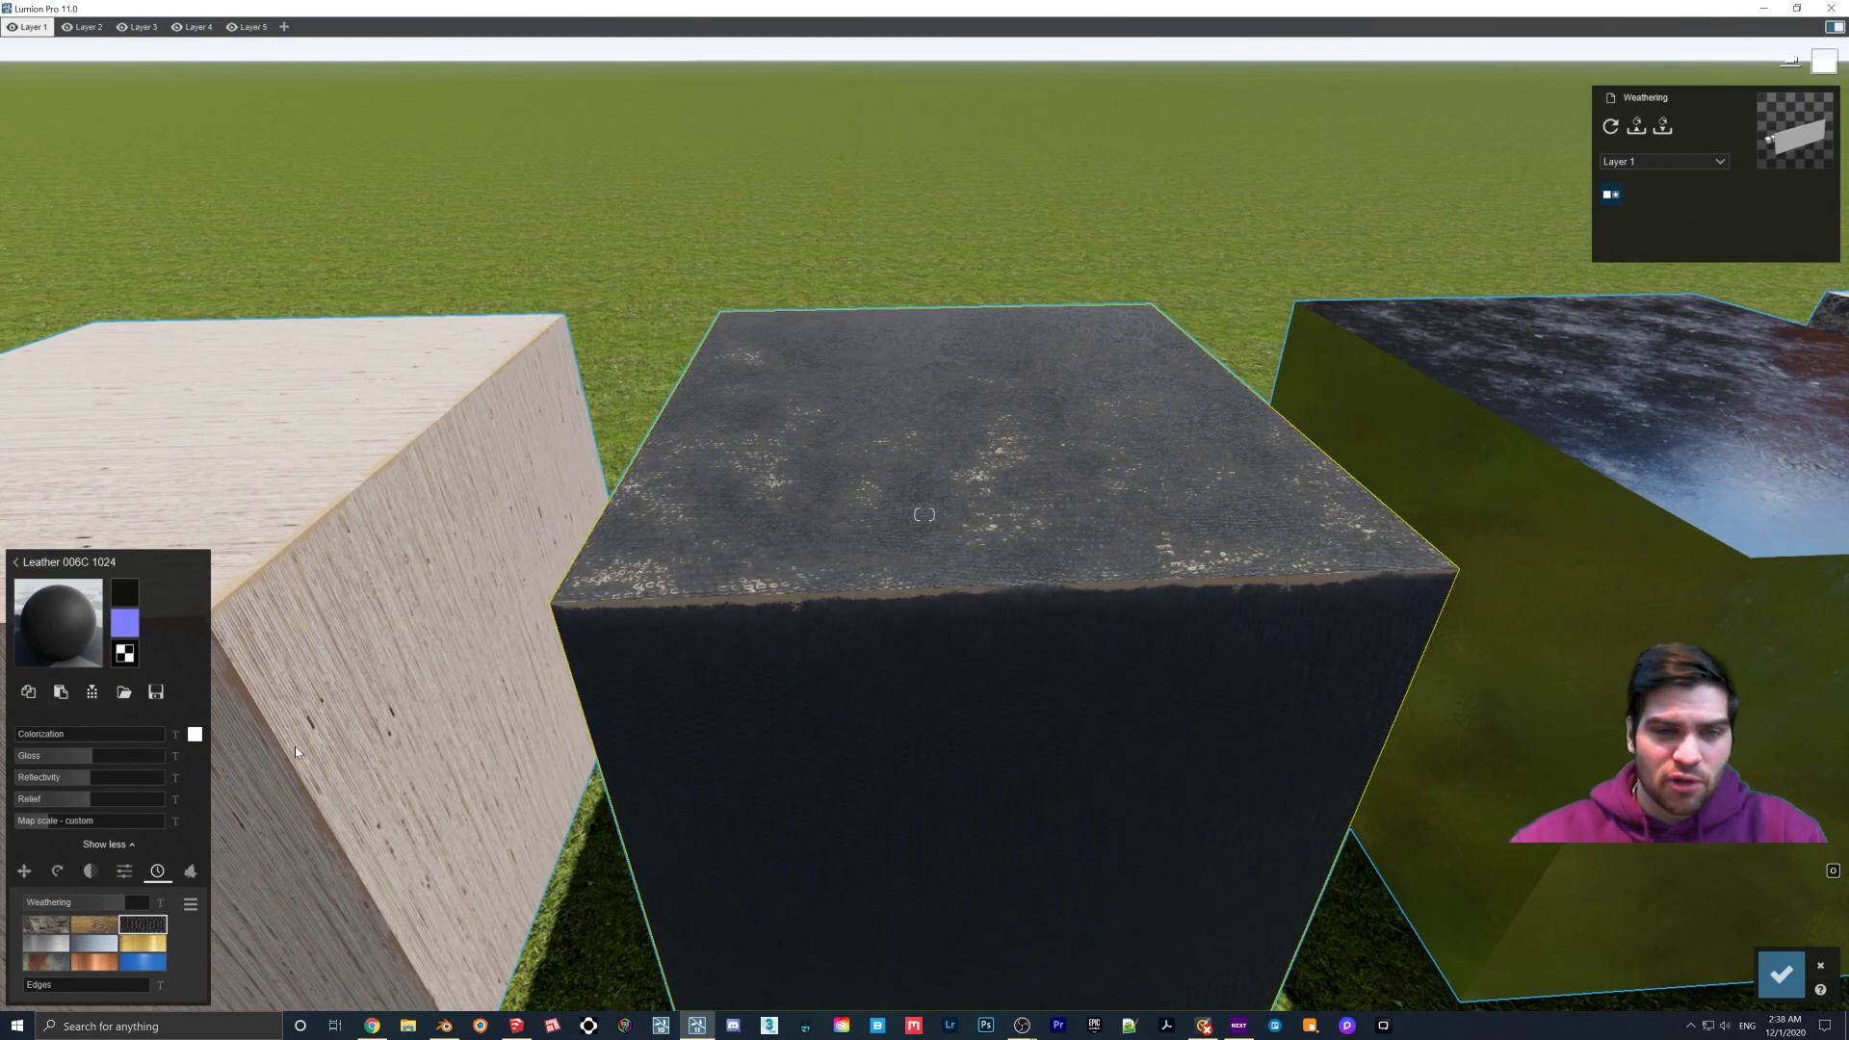
left_click_drag(119, 903, 123, 903)
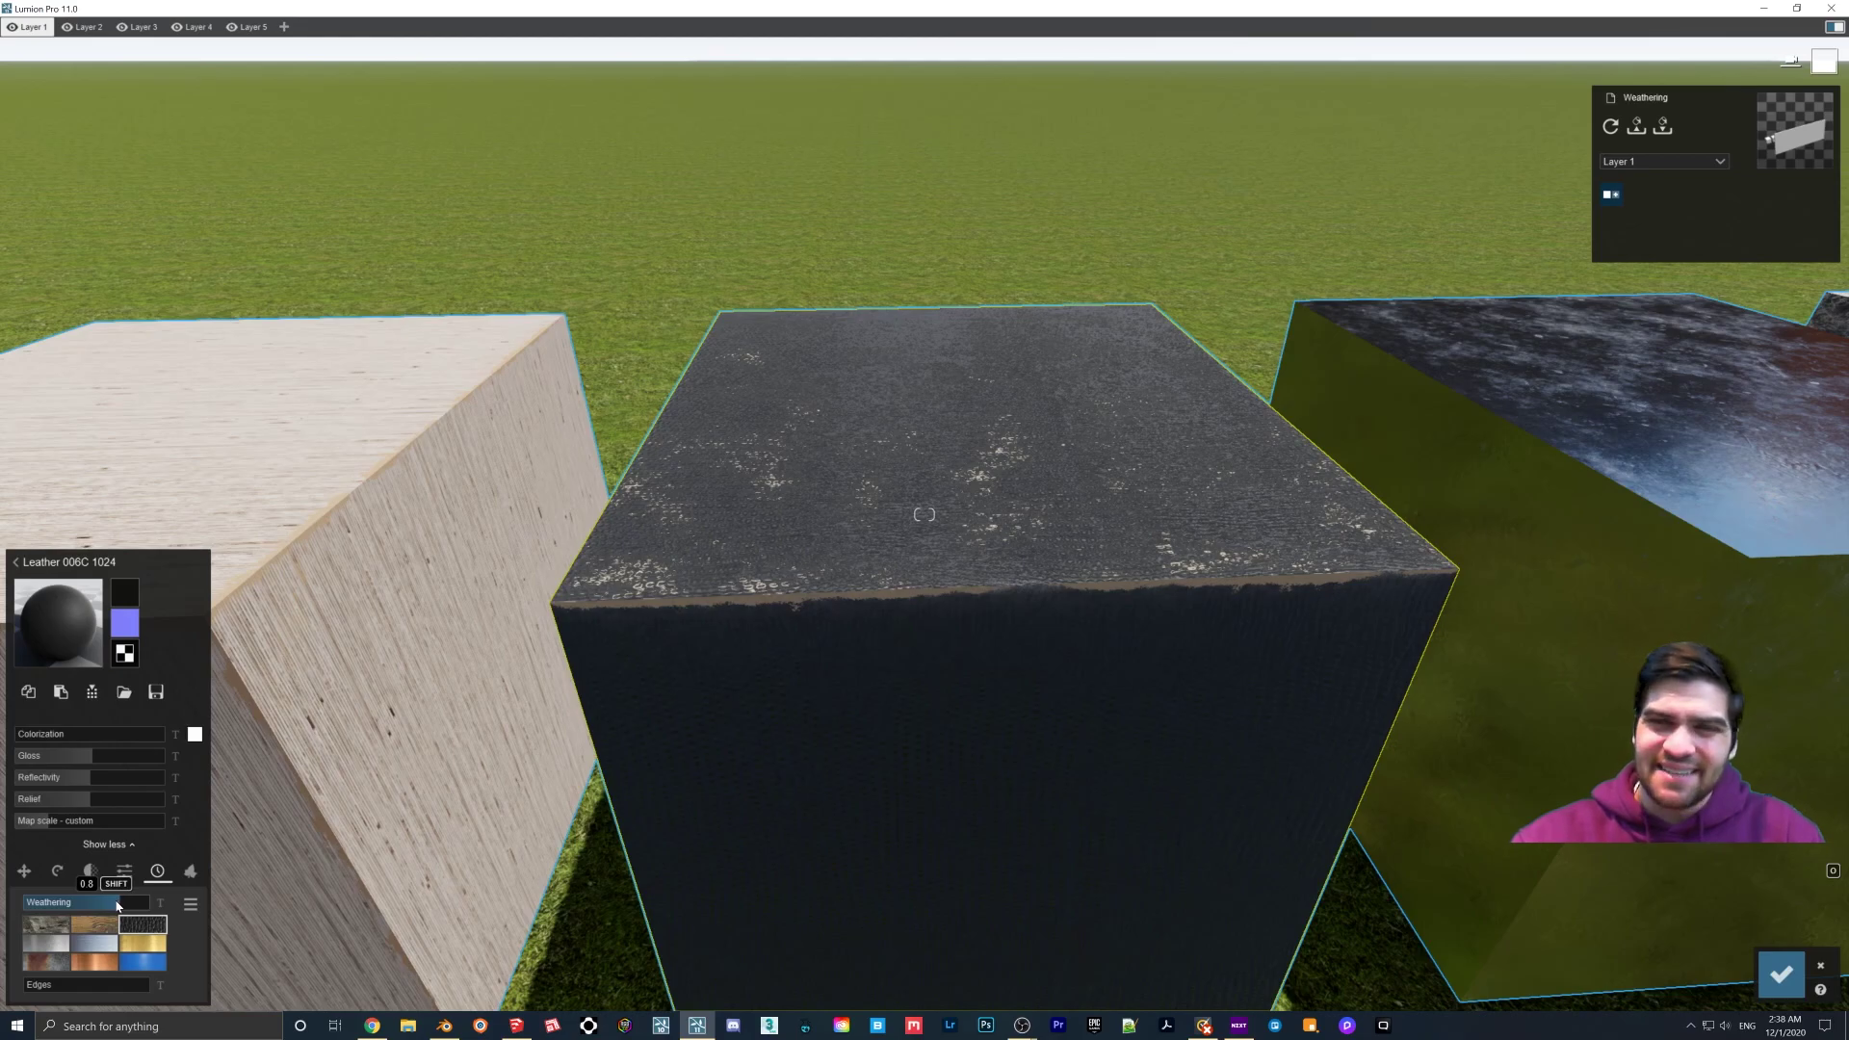
left_click_drag(115, 905, 87, 904)
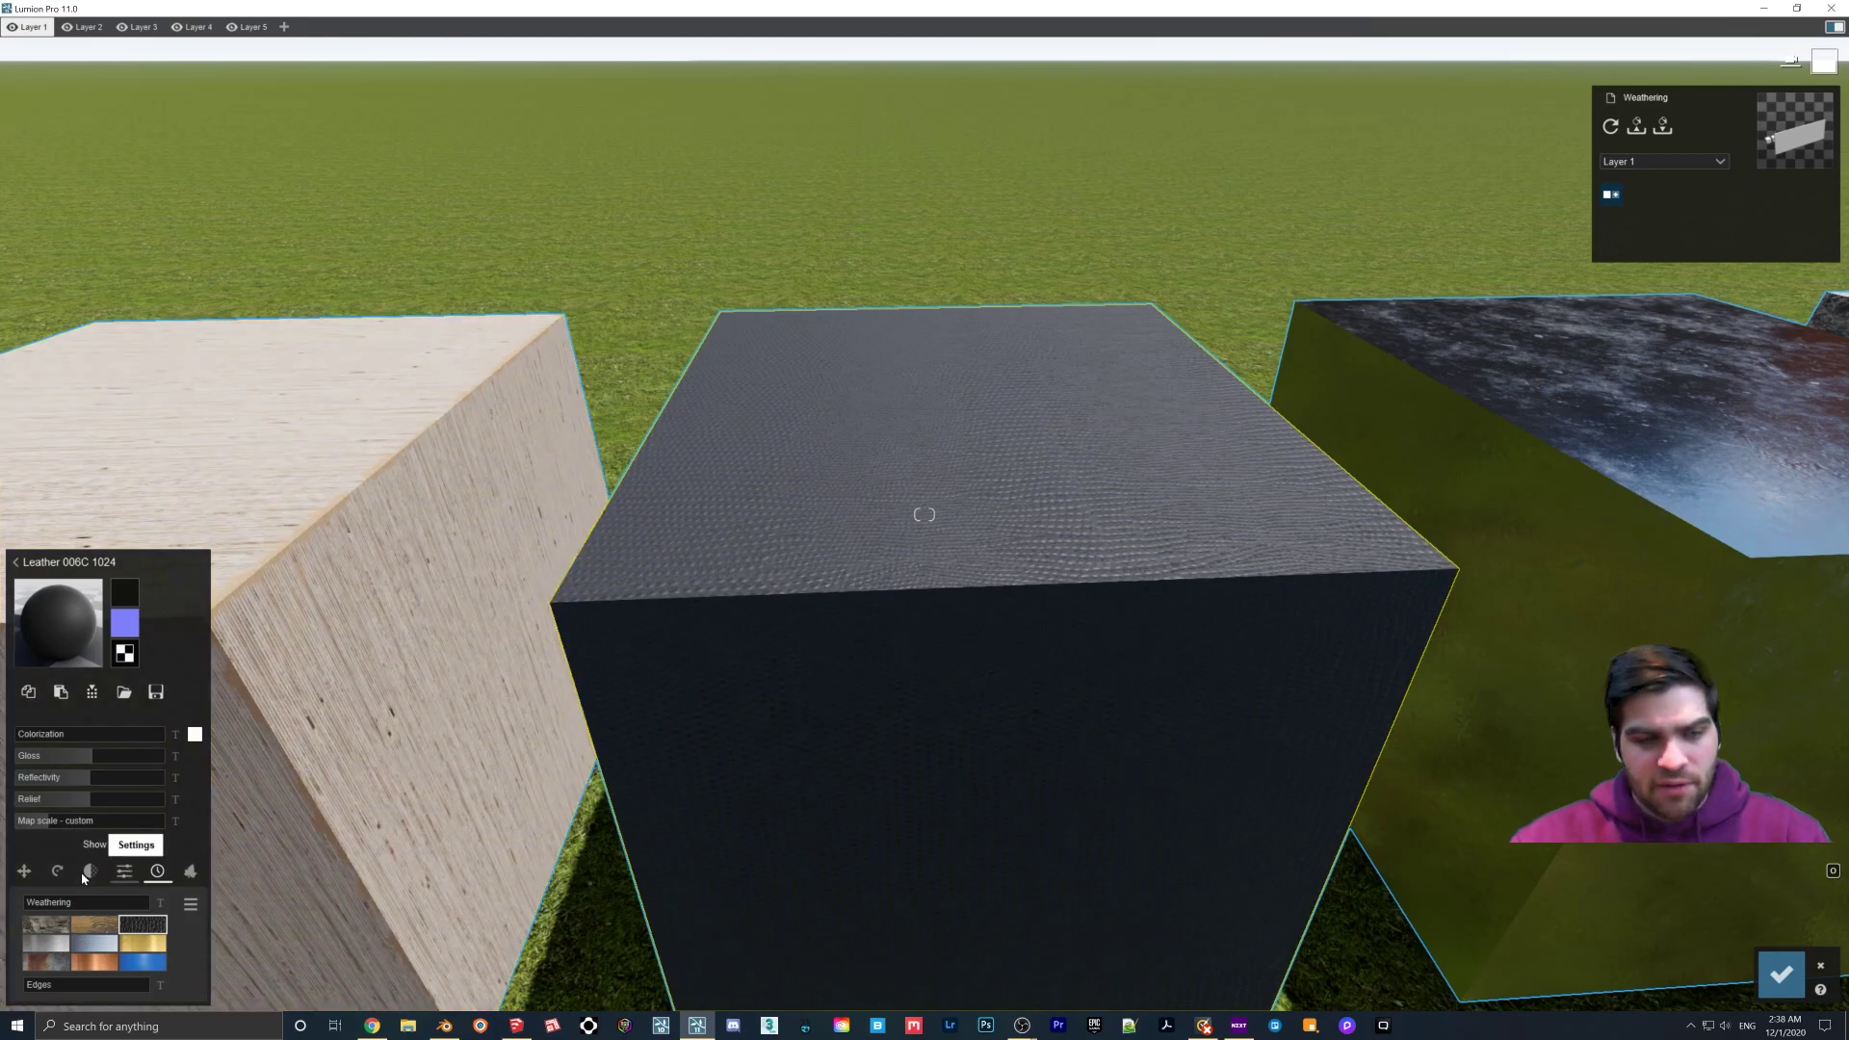
Step: Raise the dark leather cube's weathering to around the middle of its range and examine the worn edges up close
left_click(60, 906)
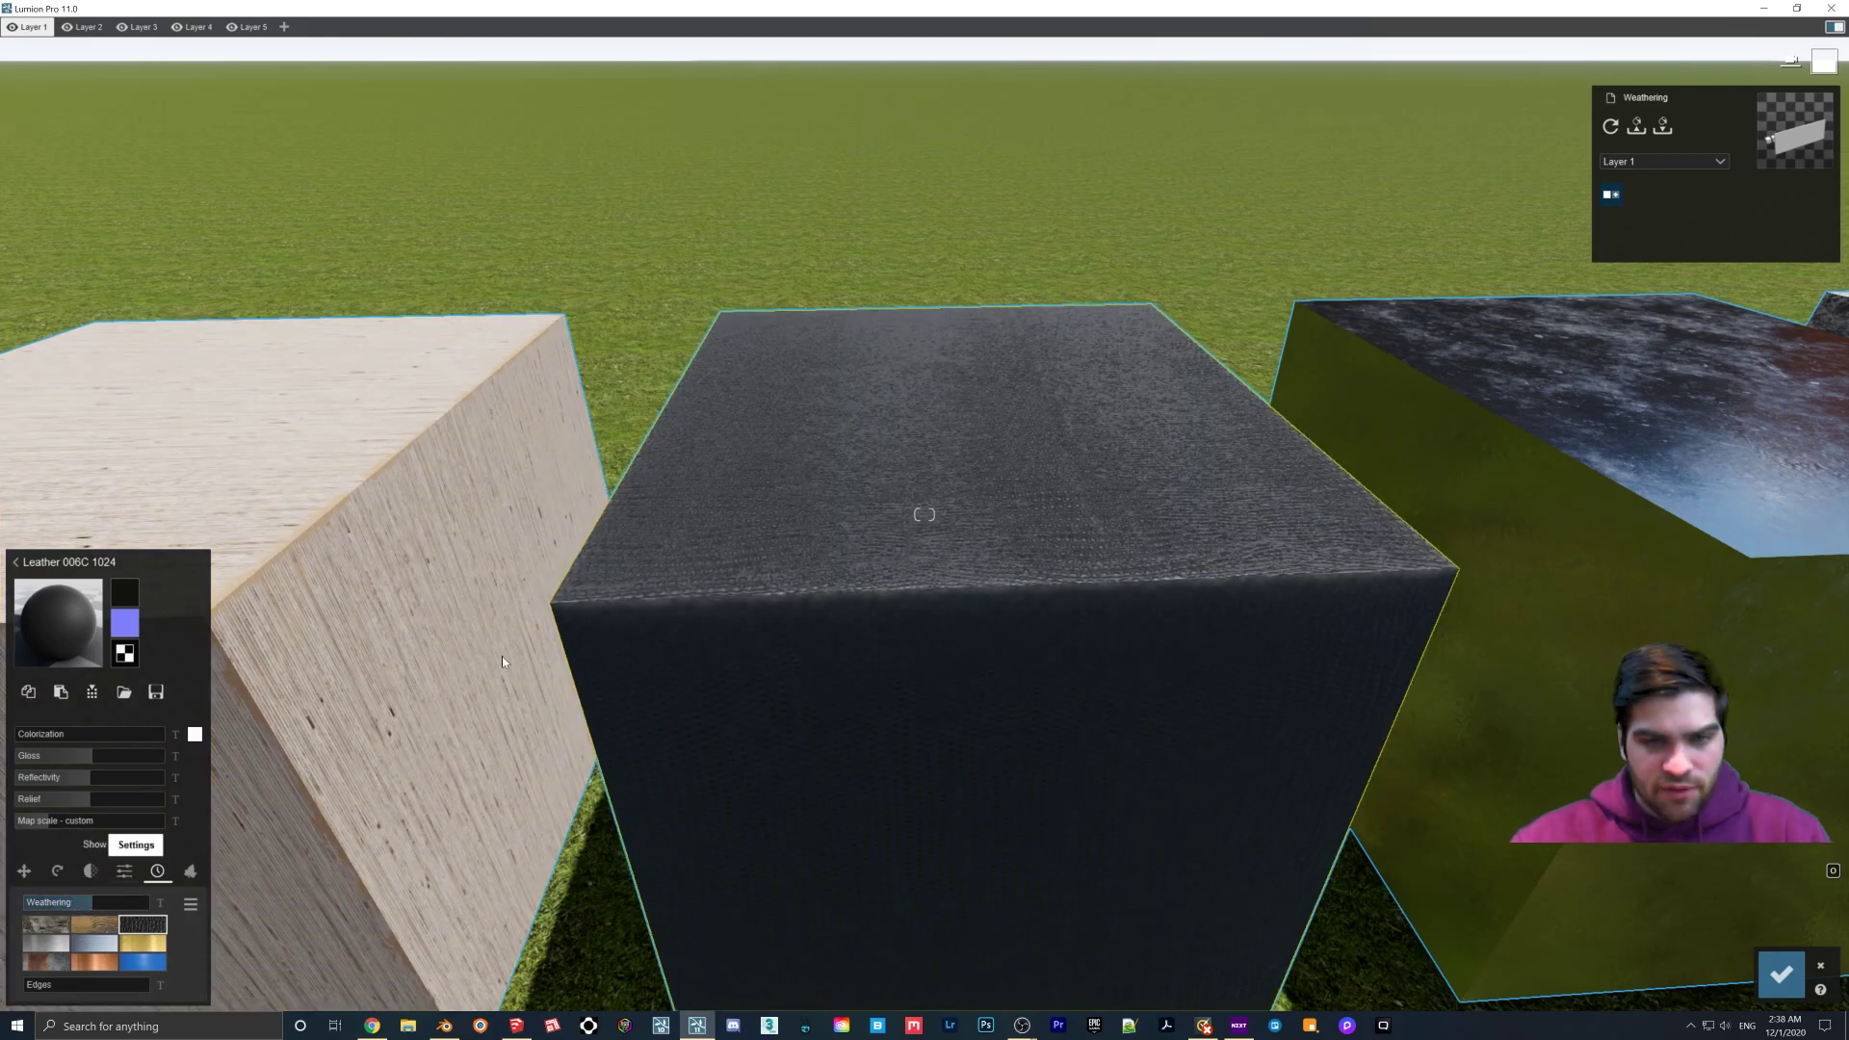
scroll(937, 486, "up", 5)
scroll(886, 589, "down", 5)
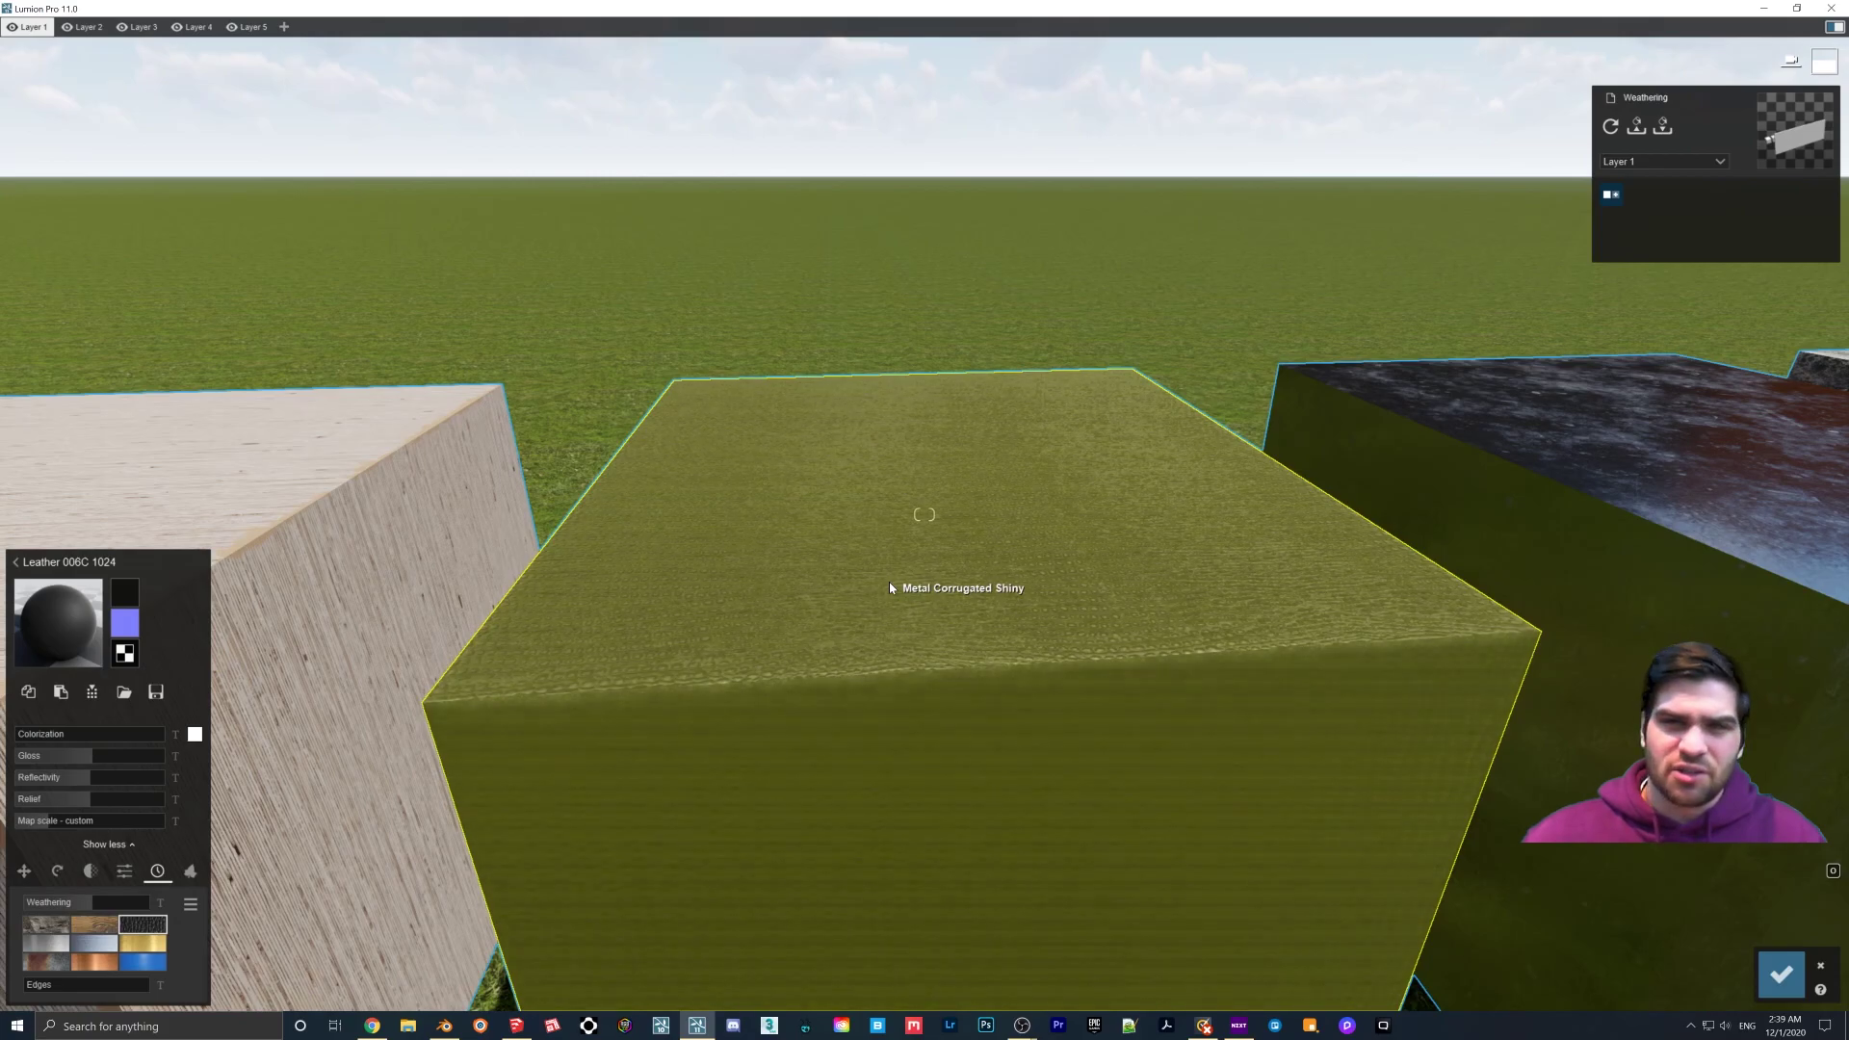
left_click(985, 535)
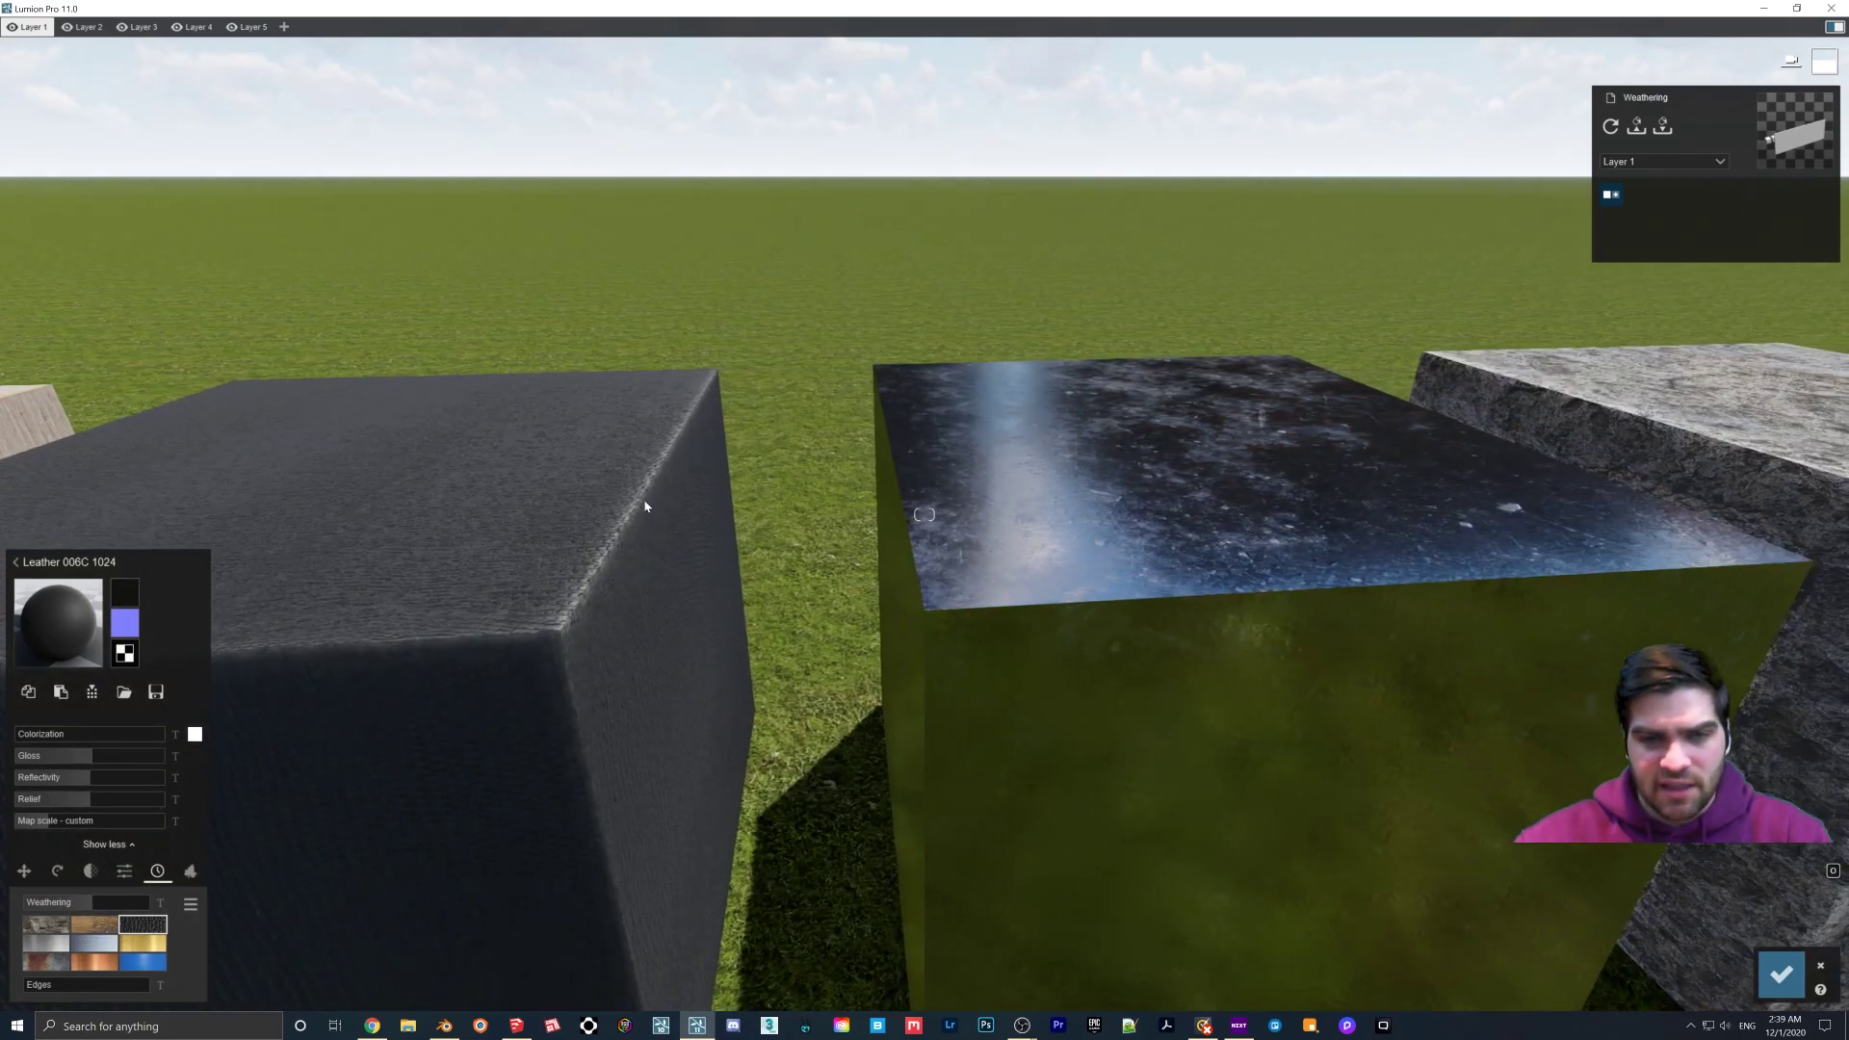
key("d")
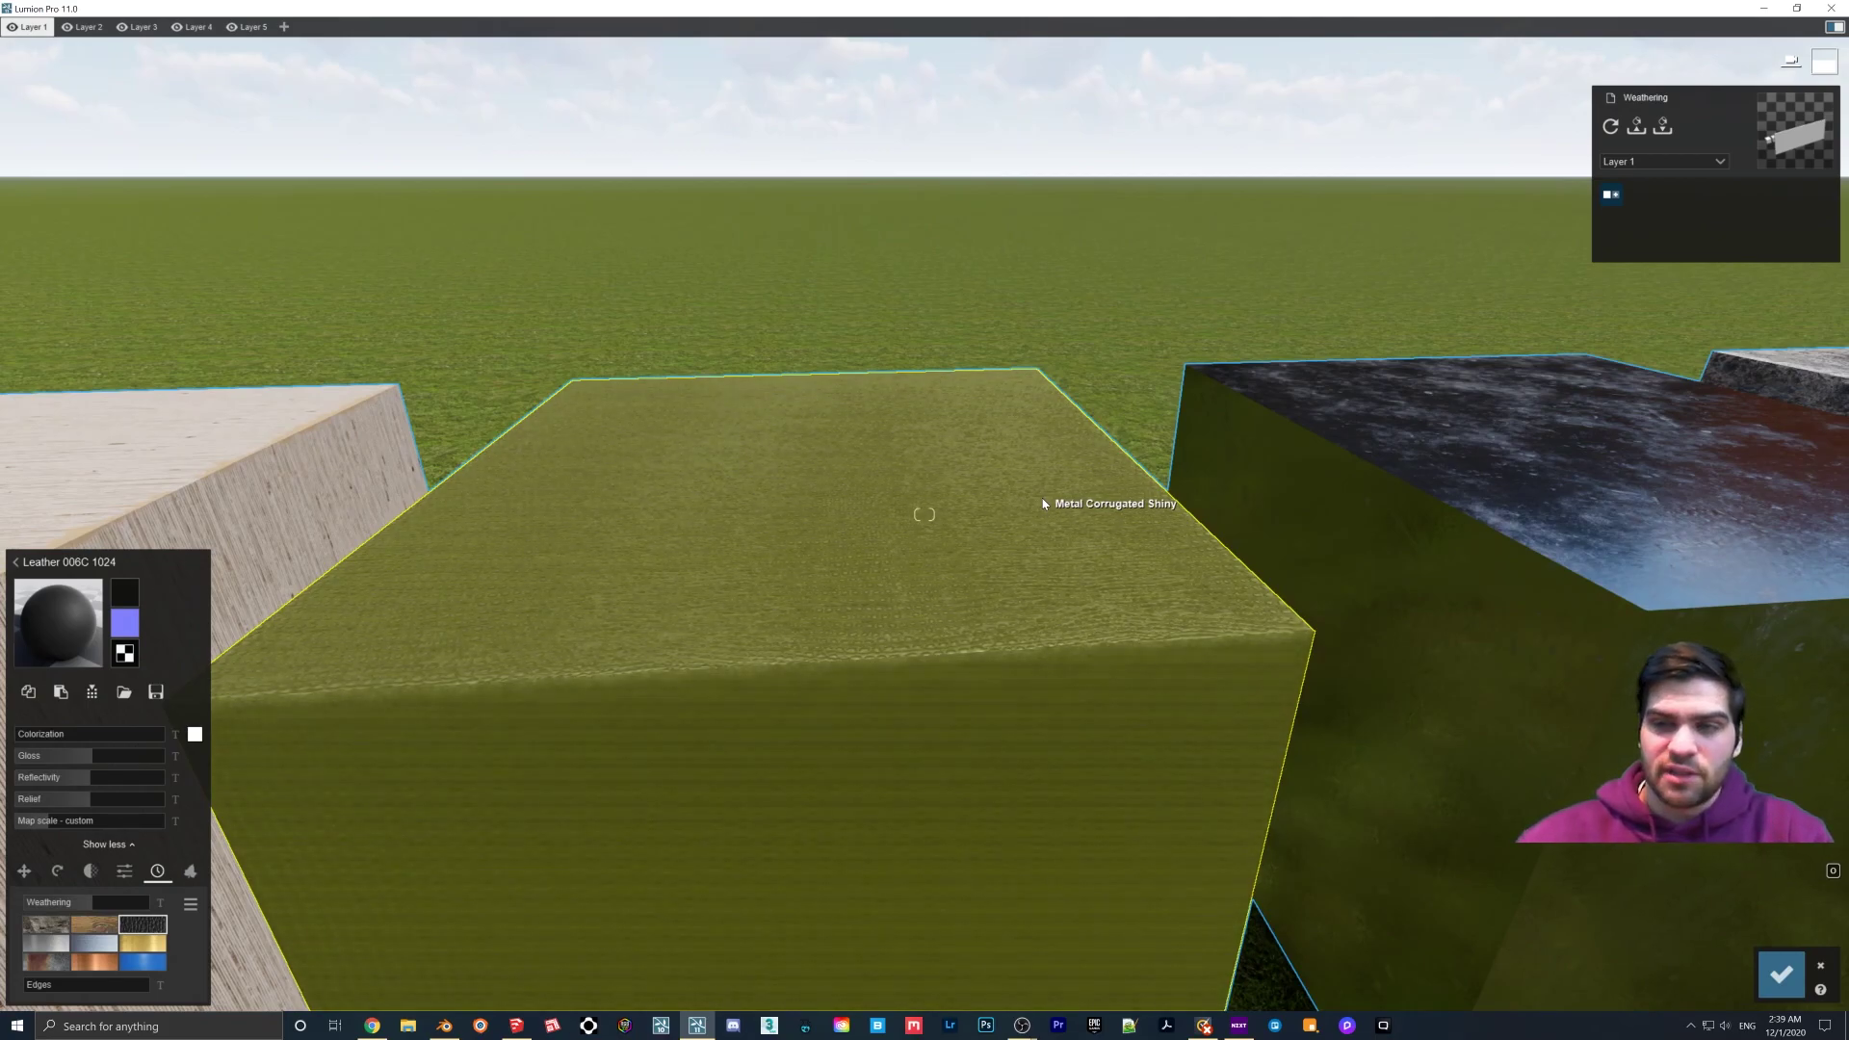
Step: Select the dark chrome cube with silver weathering and set its gloss slightly below 0.9
key("d")
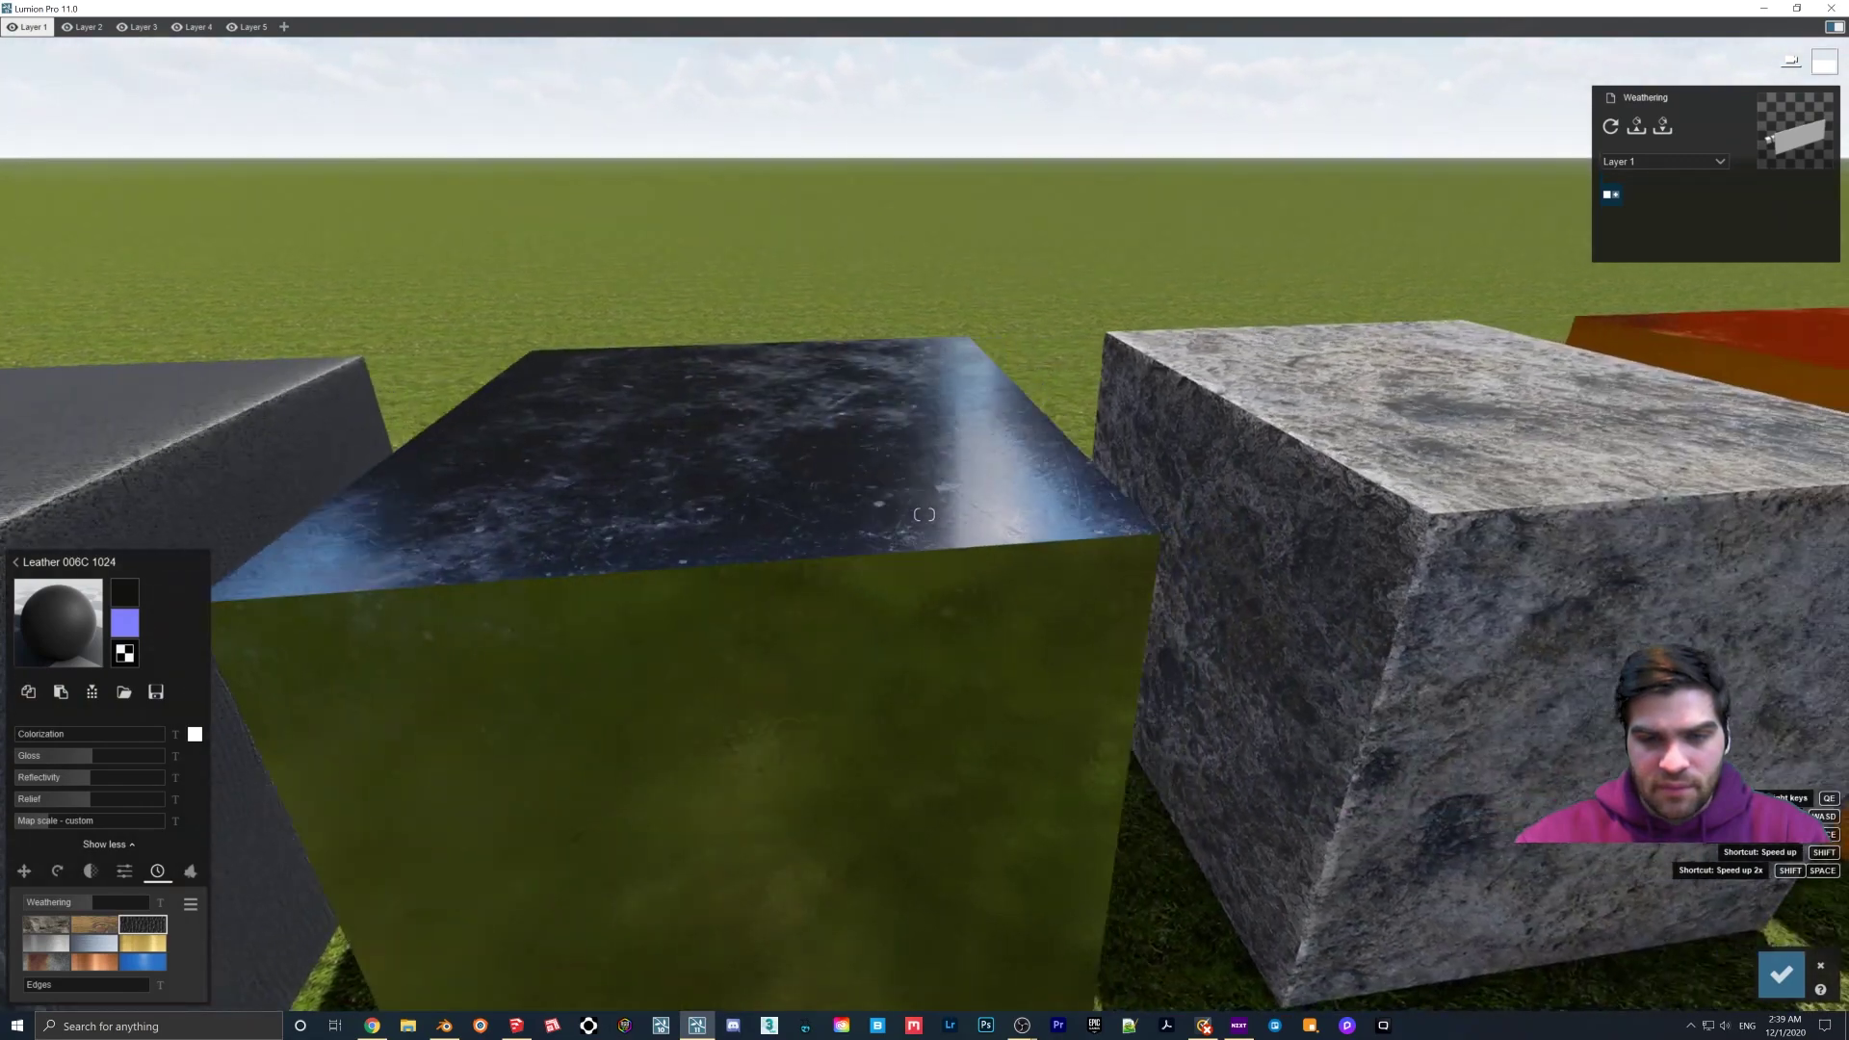
right_click_drag(925, 583, 912, 594)
left_click(915, 589)
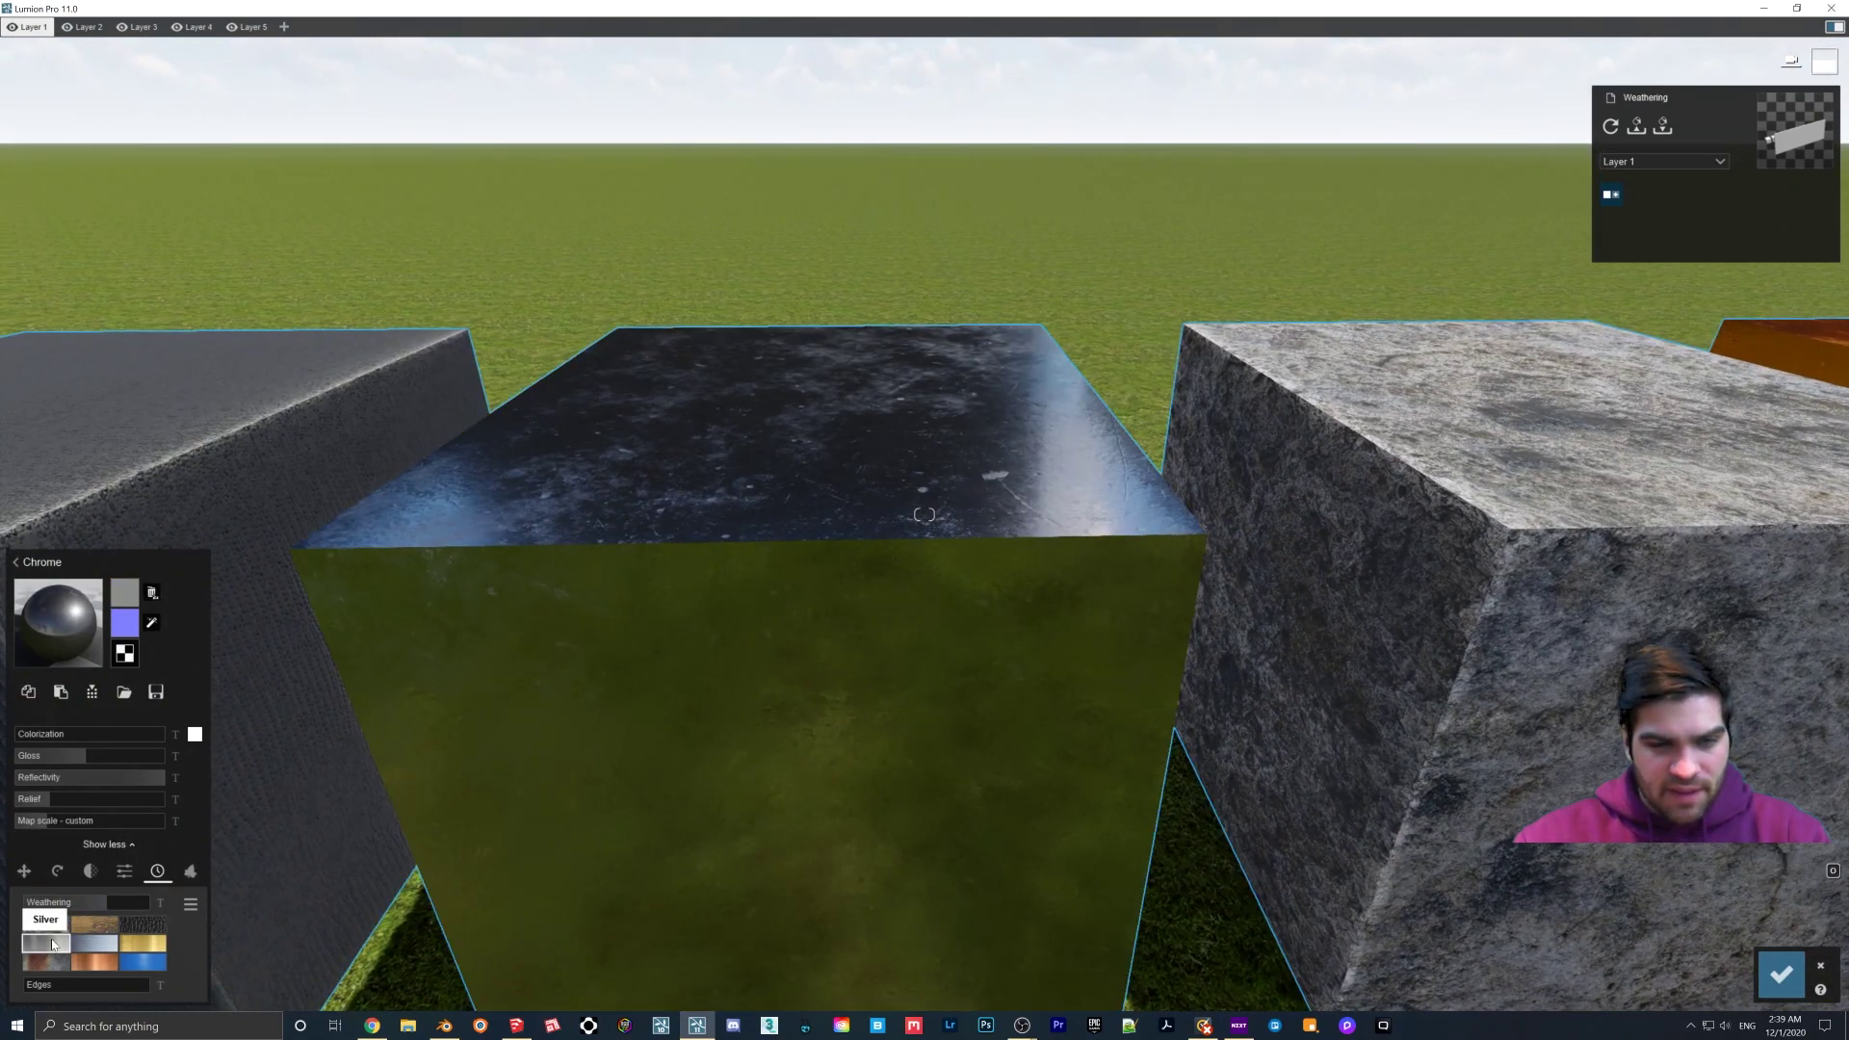
key("s")
right_click_drag(722, 738, 731, 724)
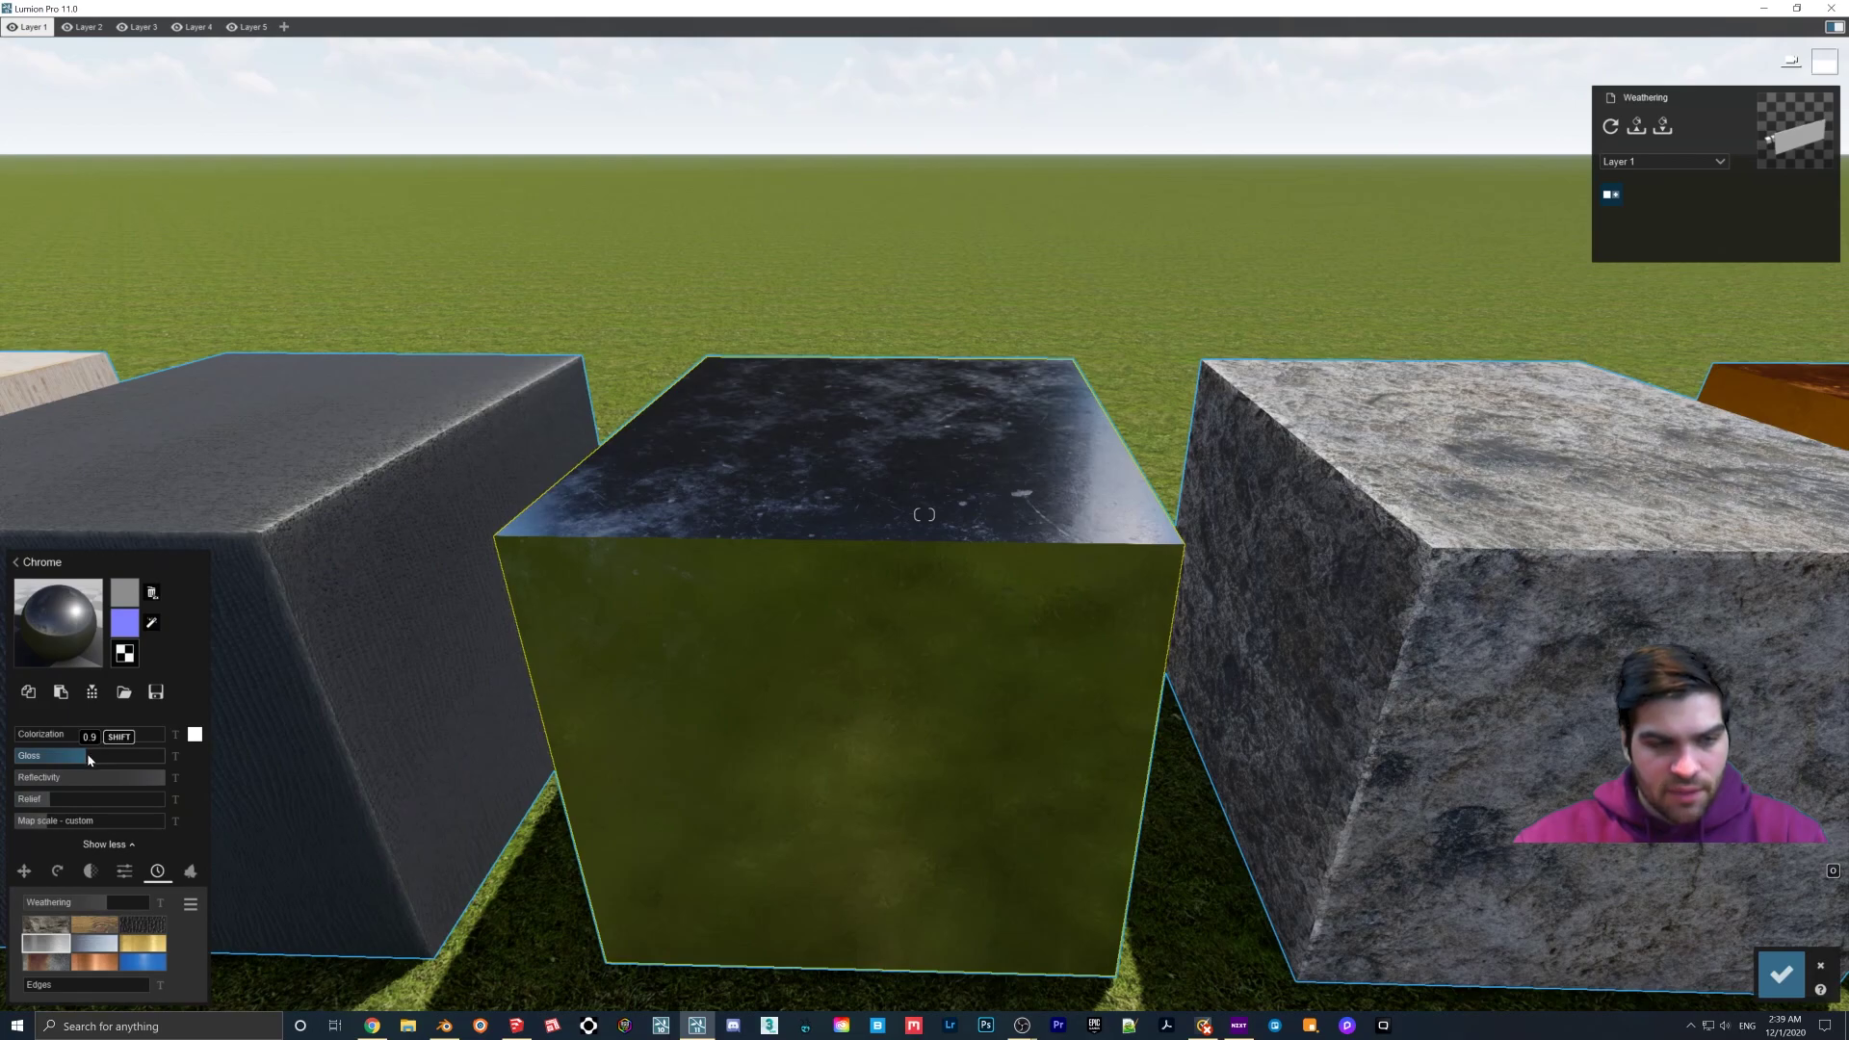
left_click_drag(88, 755, 85, 755)
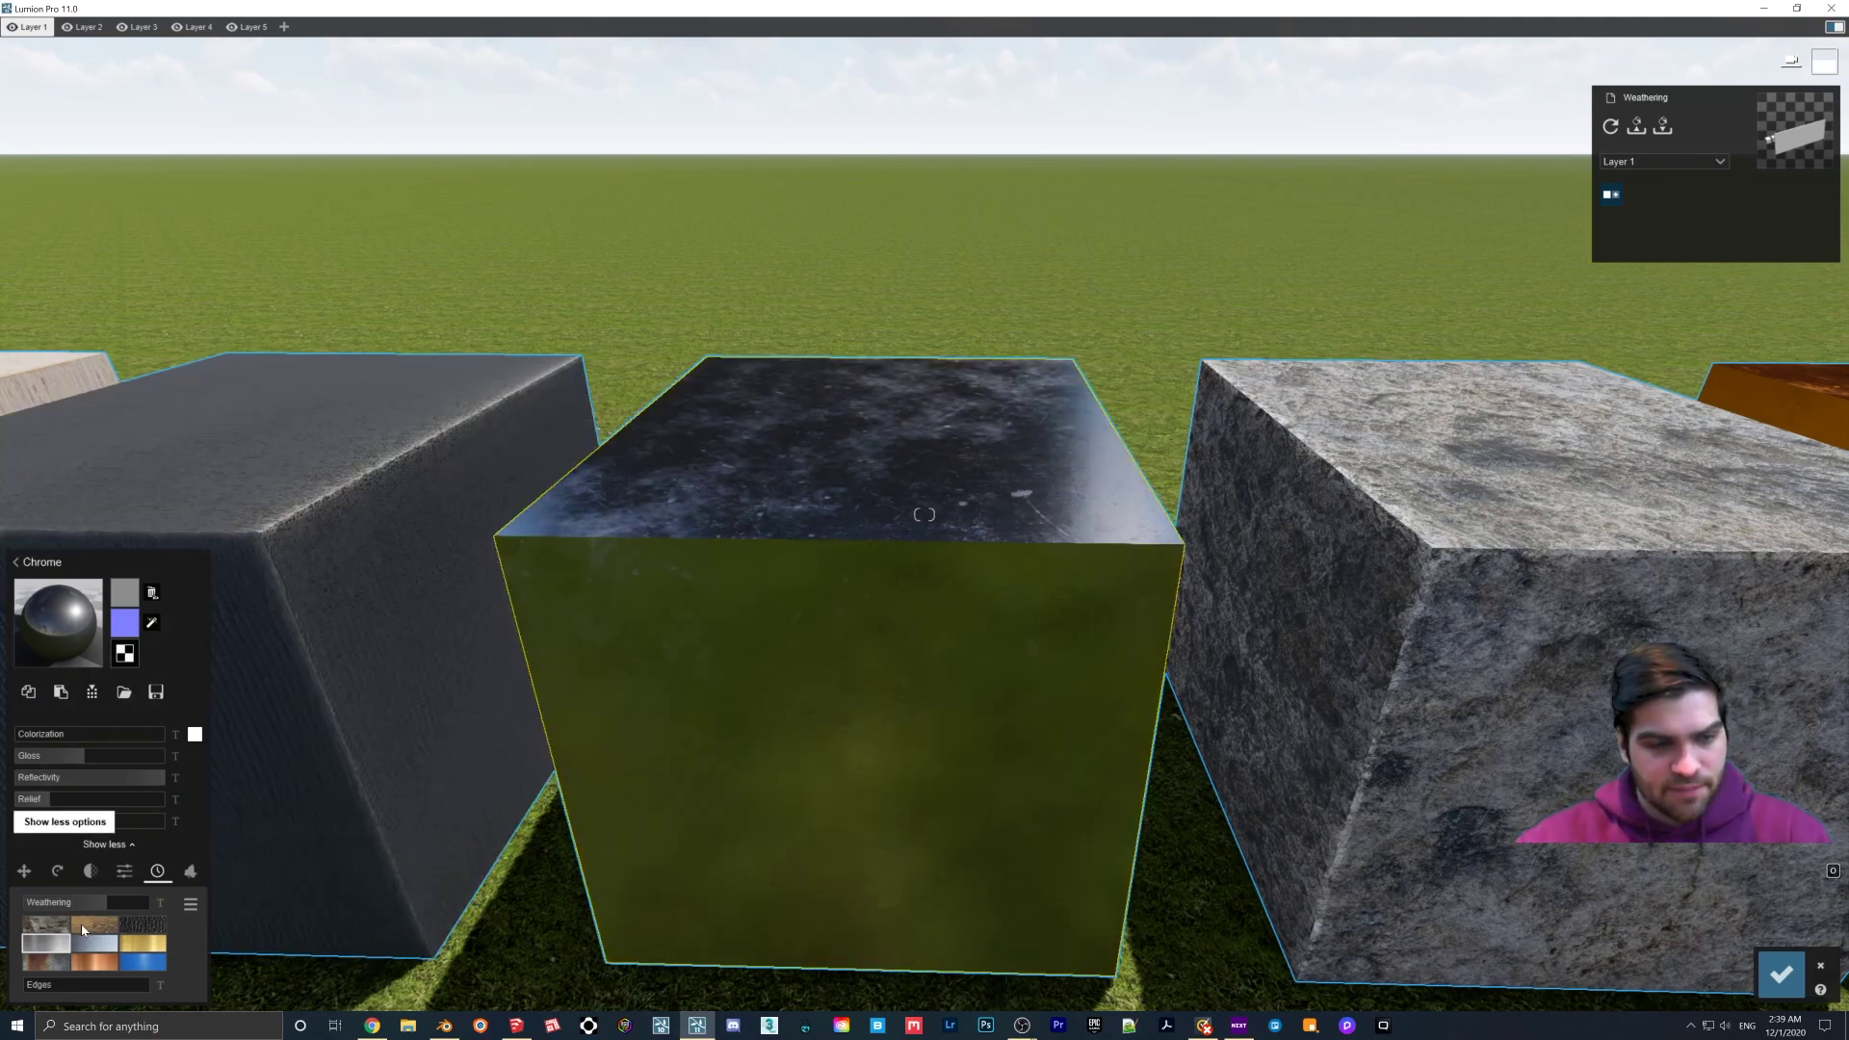
Step: Compare the chrome cube's silver weathering at lower and higher intensities, leaving it at roughly three quarters of full intensity
left_click_drag(89, 906, 113, 903)
right_click_drag(250, 828, 418, 908)
key("w")
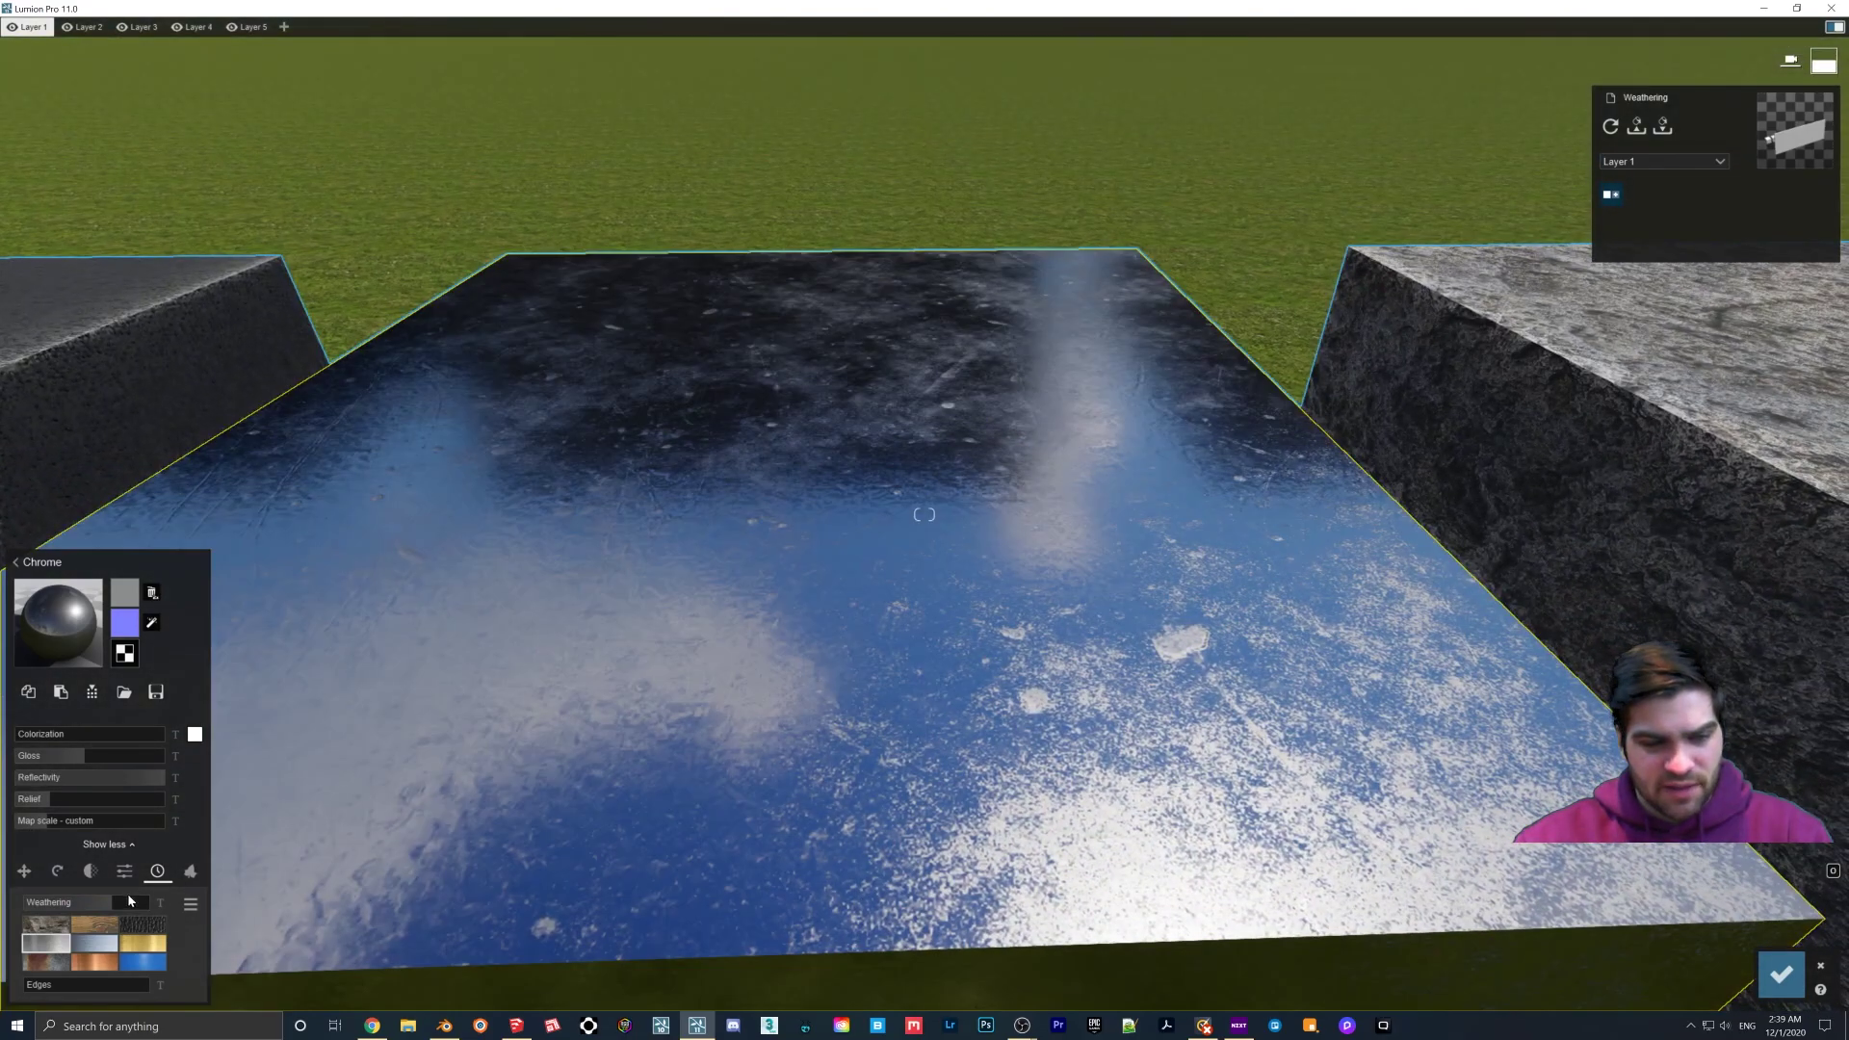
left_click(108, 901)
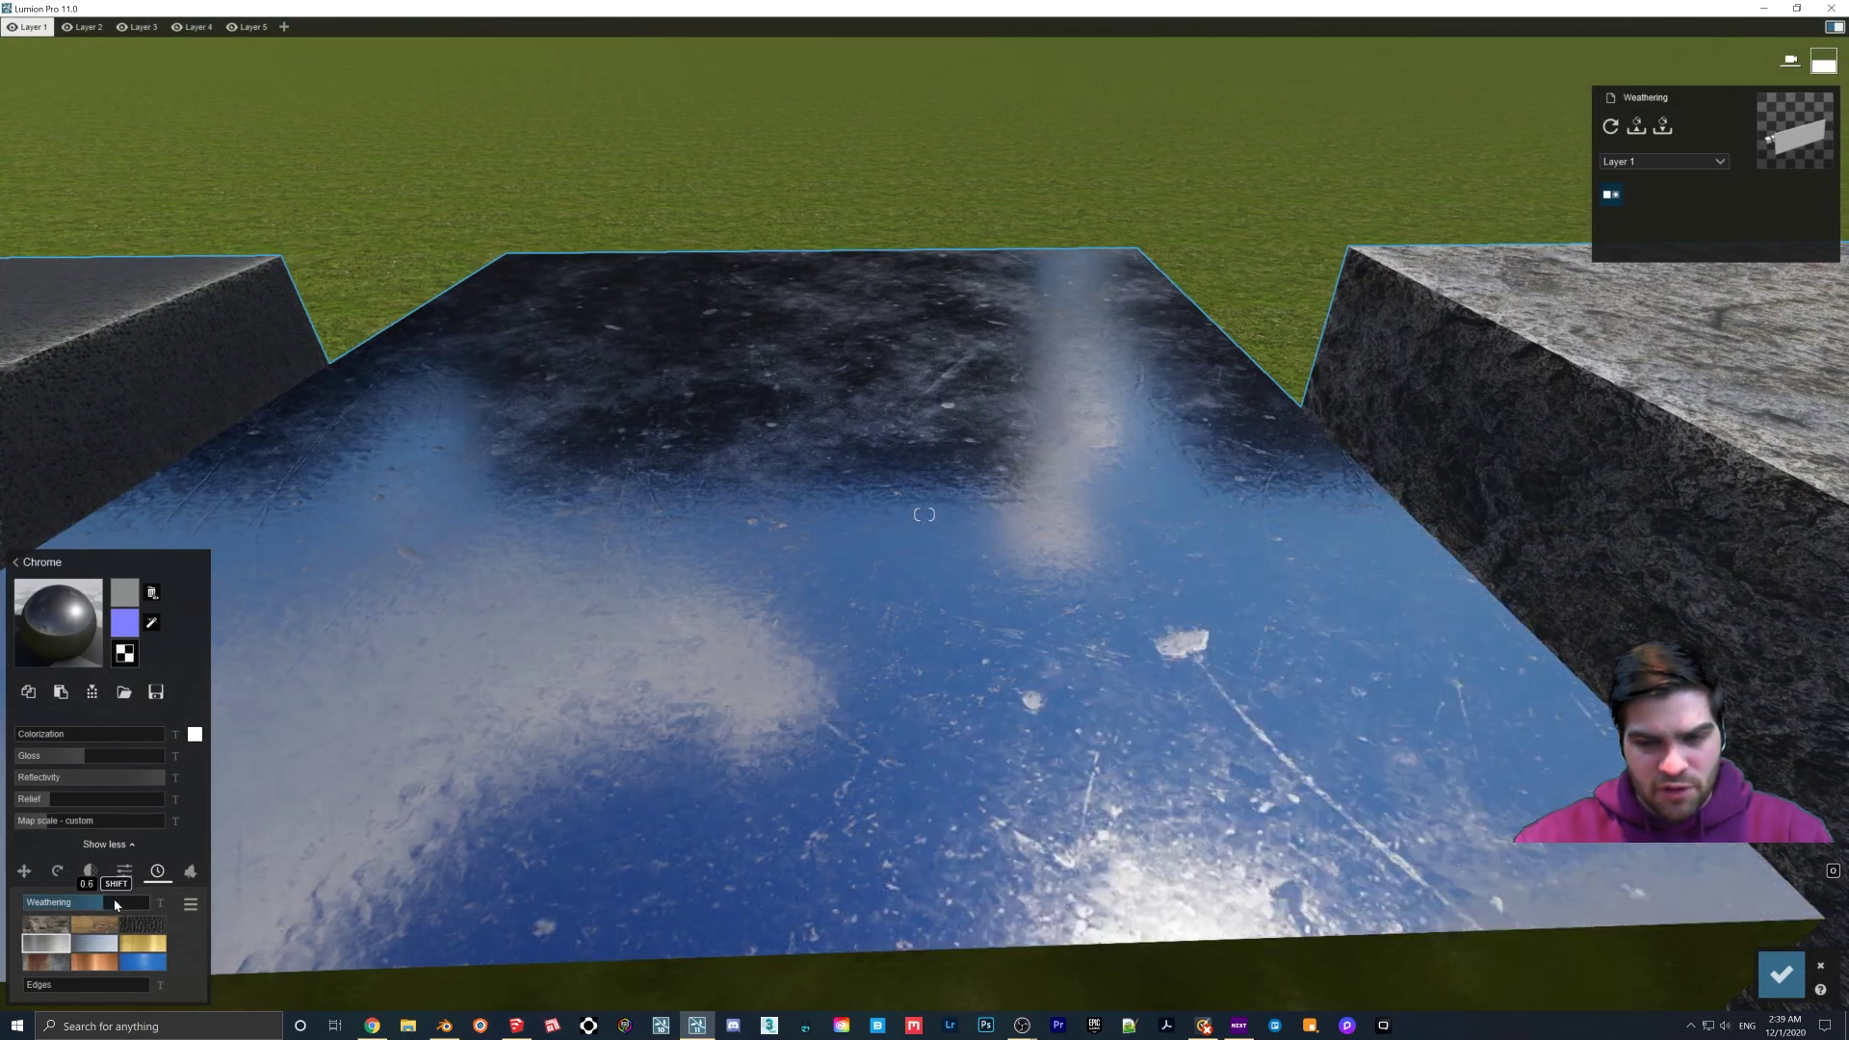
left_click_drag(114, 902, 2, 899)
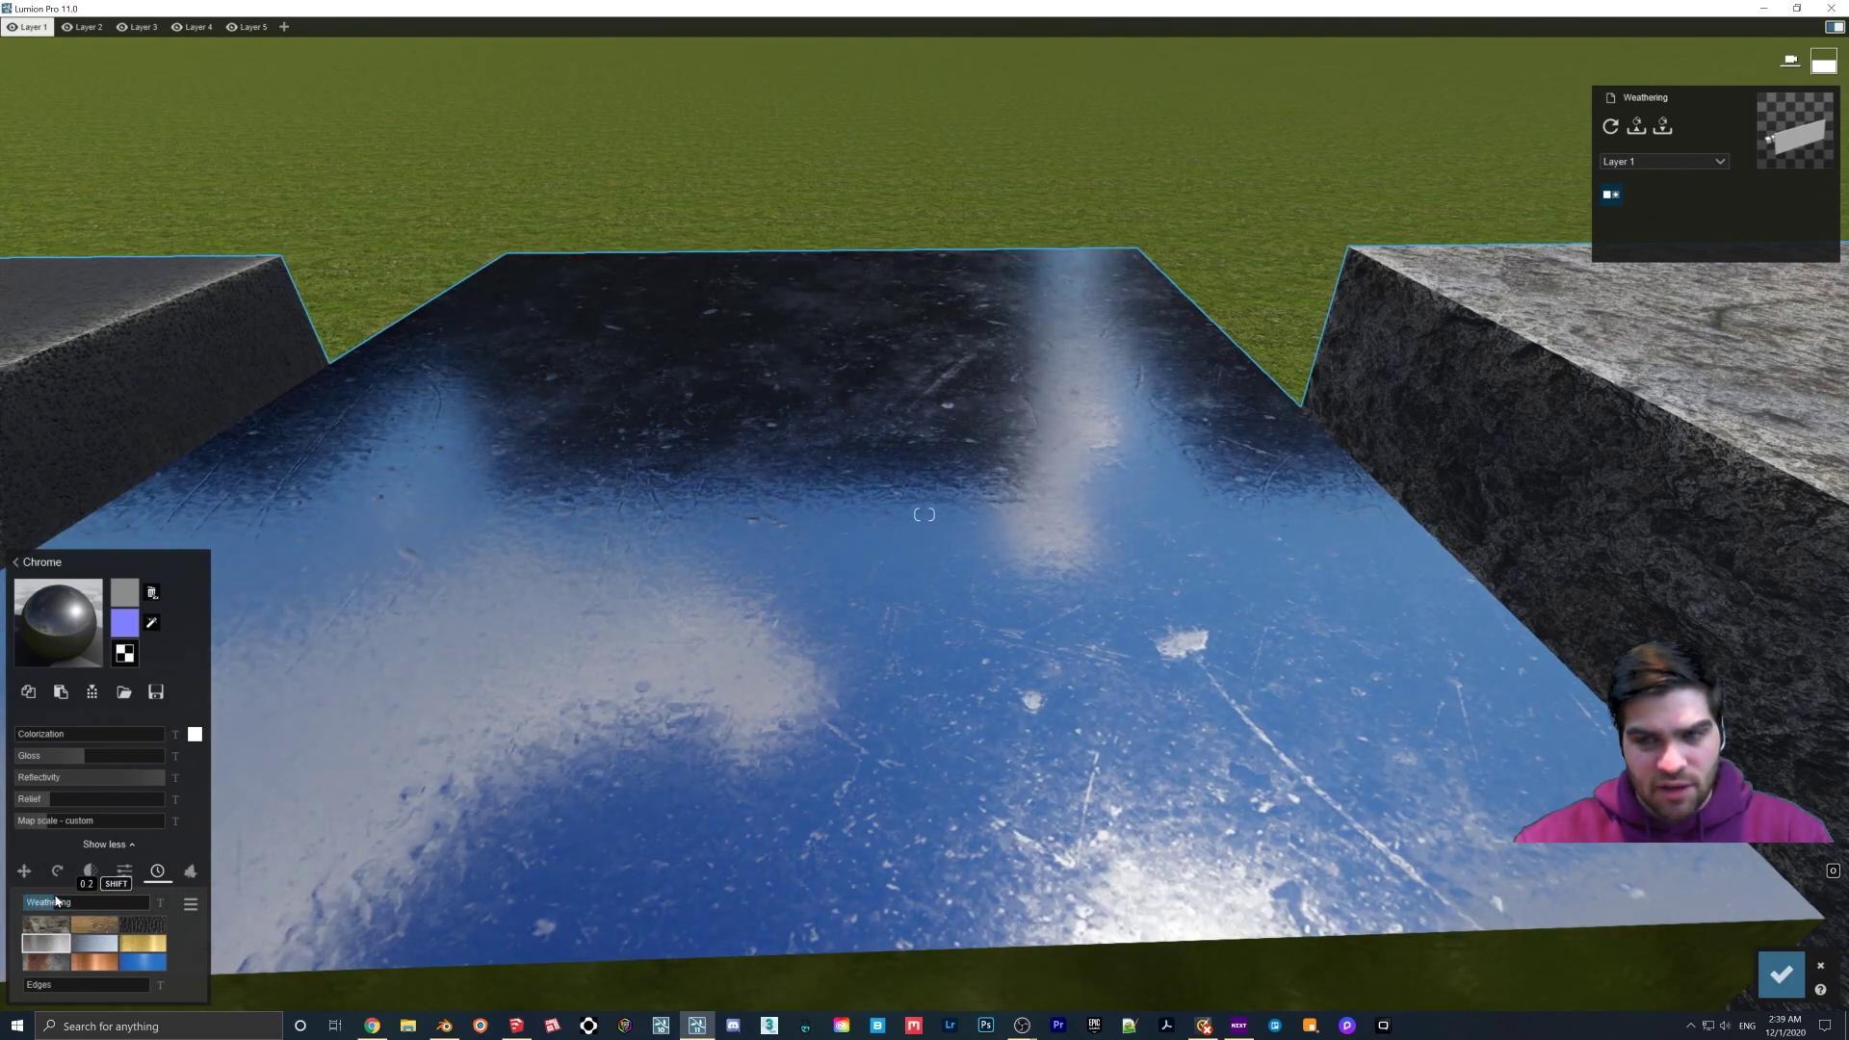
left_click(116, 902)
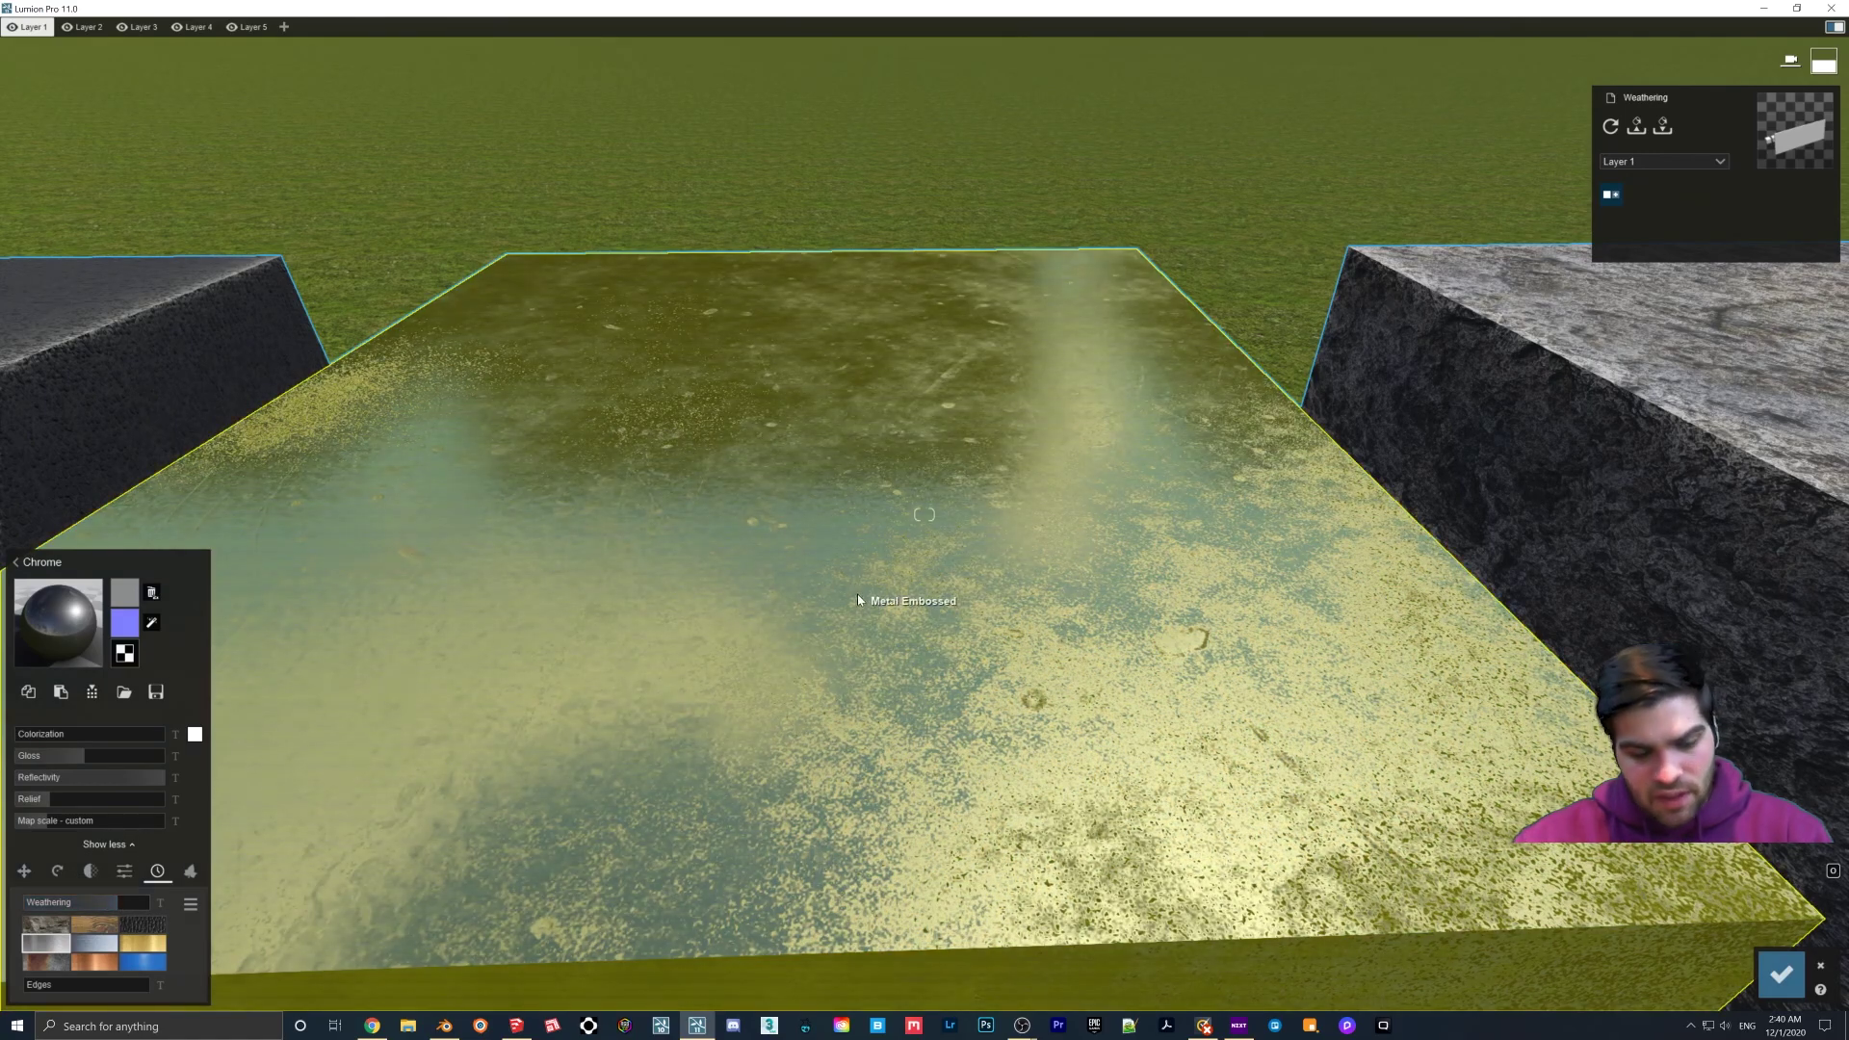
Step: Select the grey rock cube and raise its weathering from none to 0.7 and on to 0.9
key("d")
key("s")
key("s")
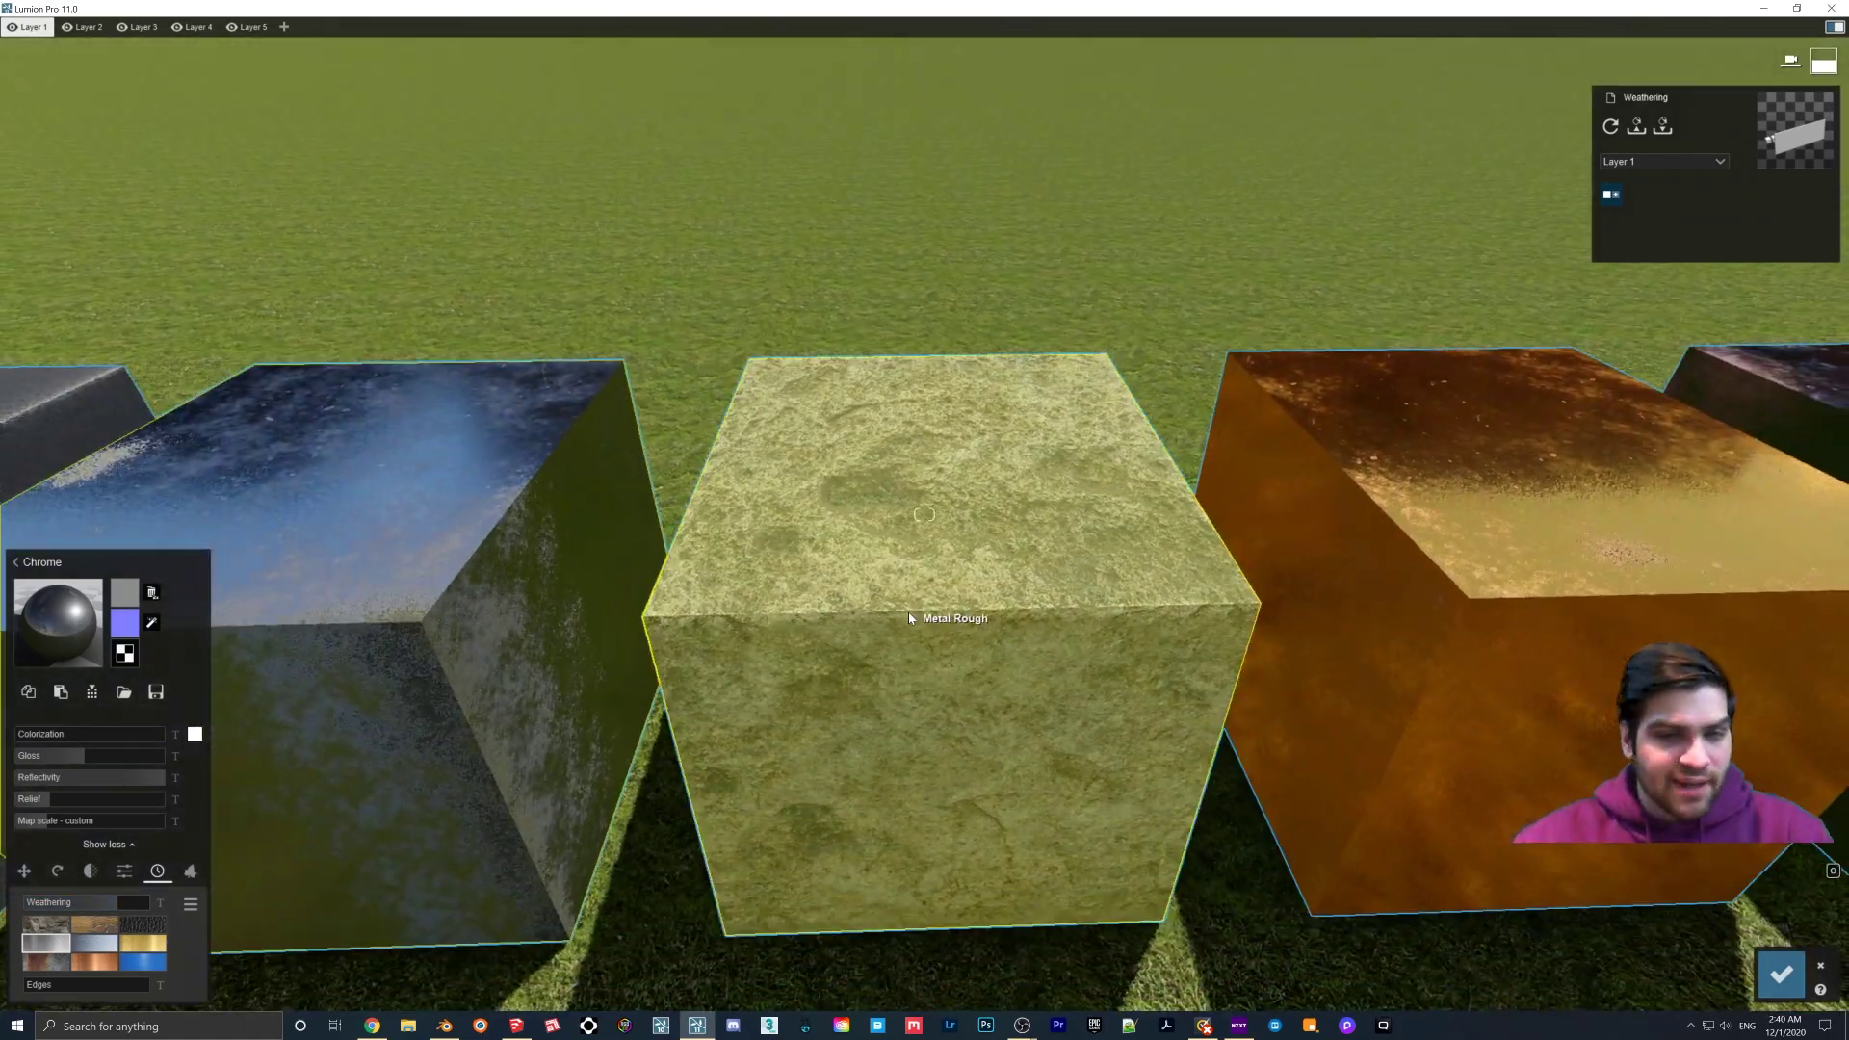
left_click(910, 611)
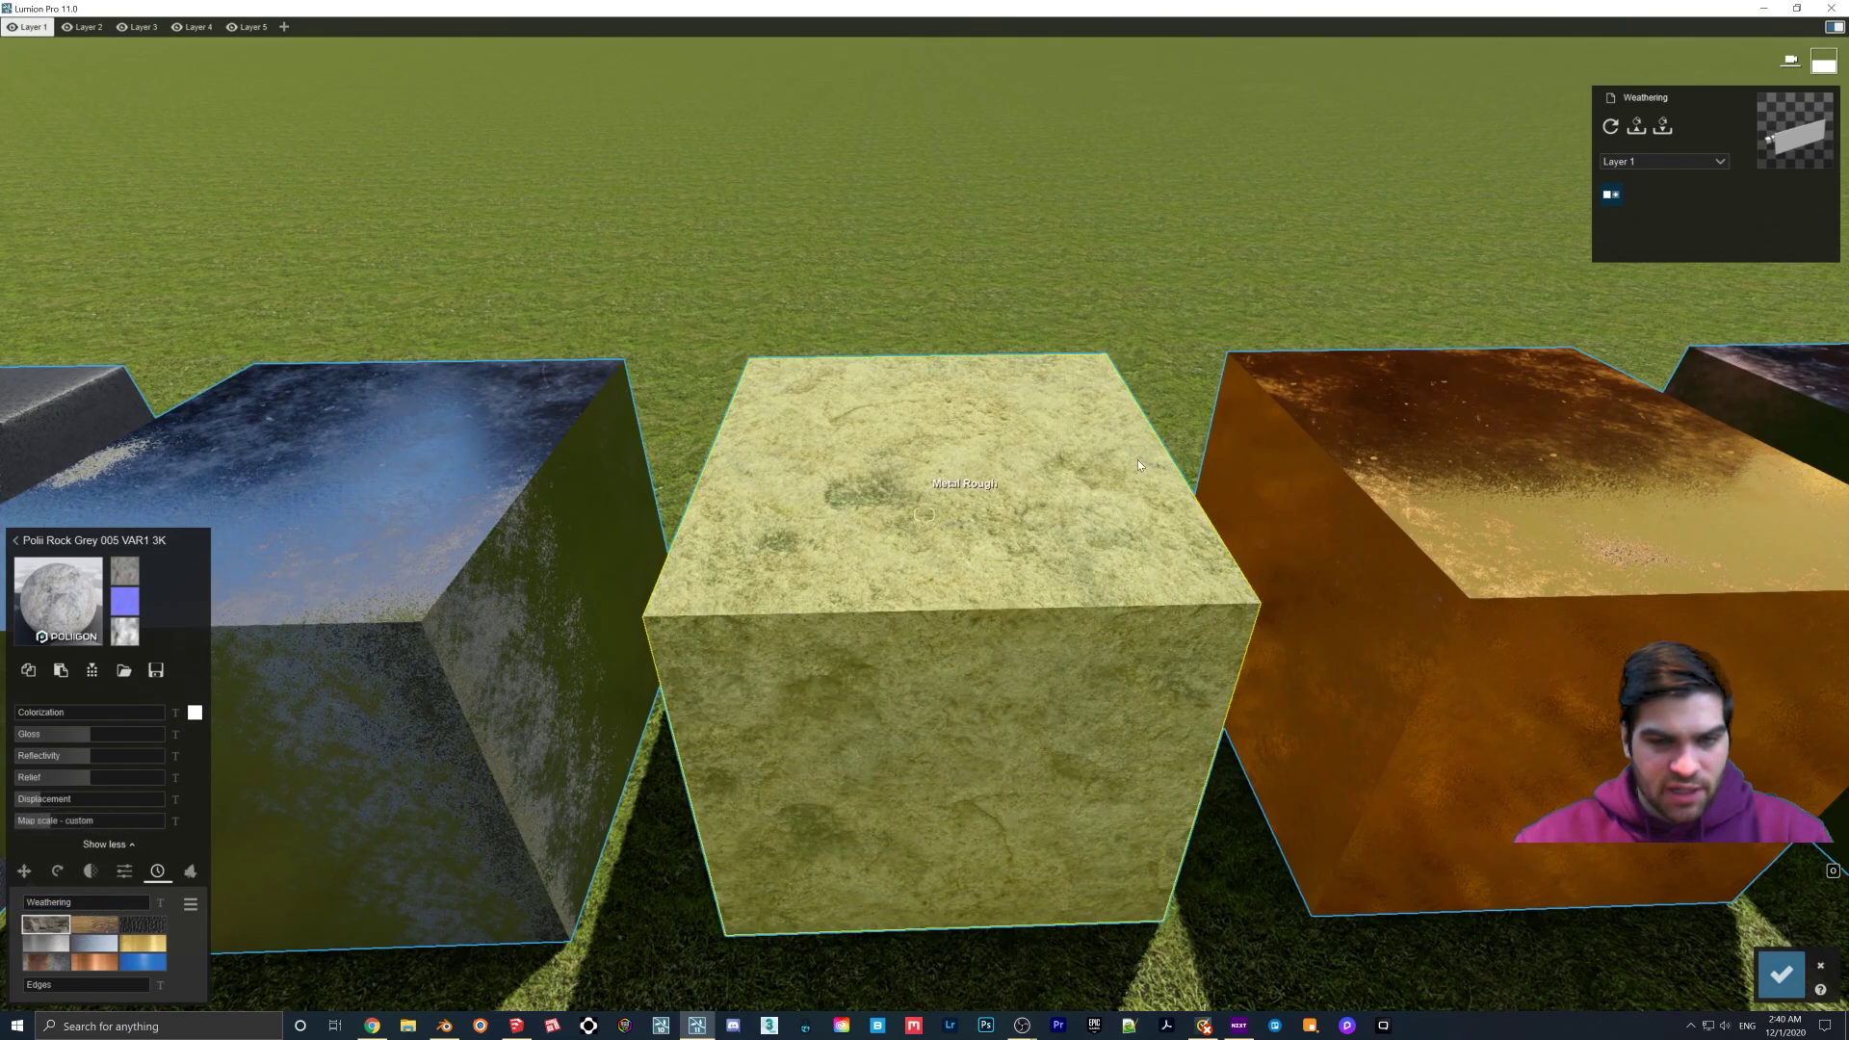
key("w")
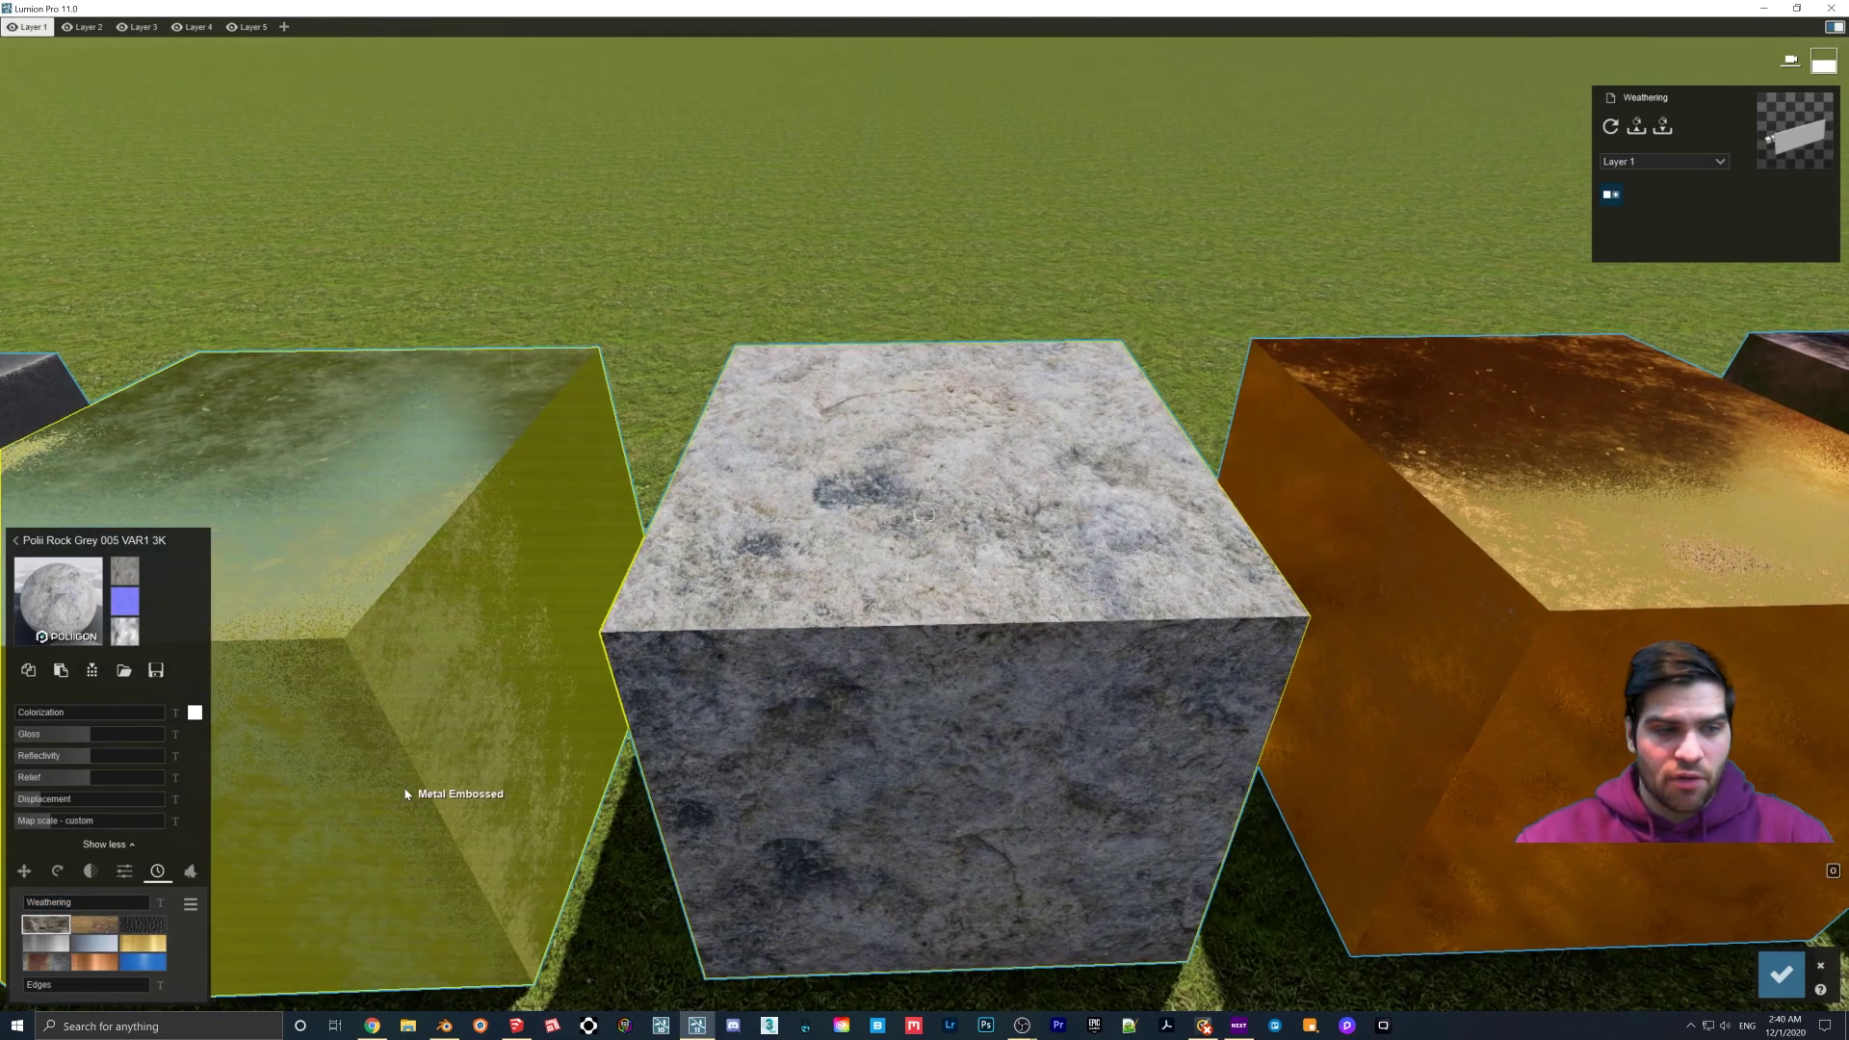
left_click_drag(33, 902, 108, 901)
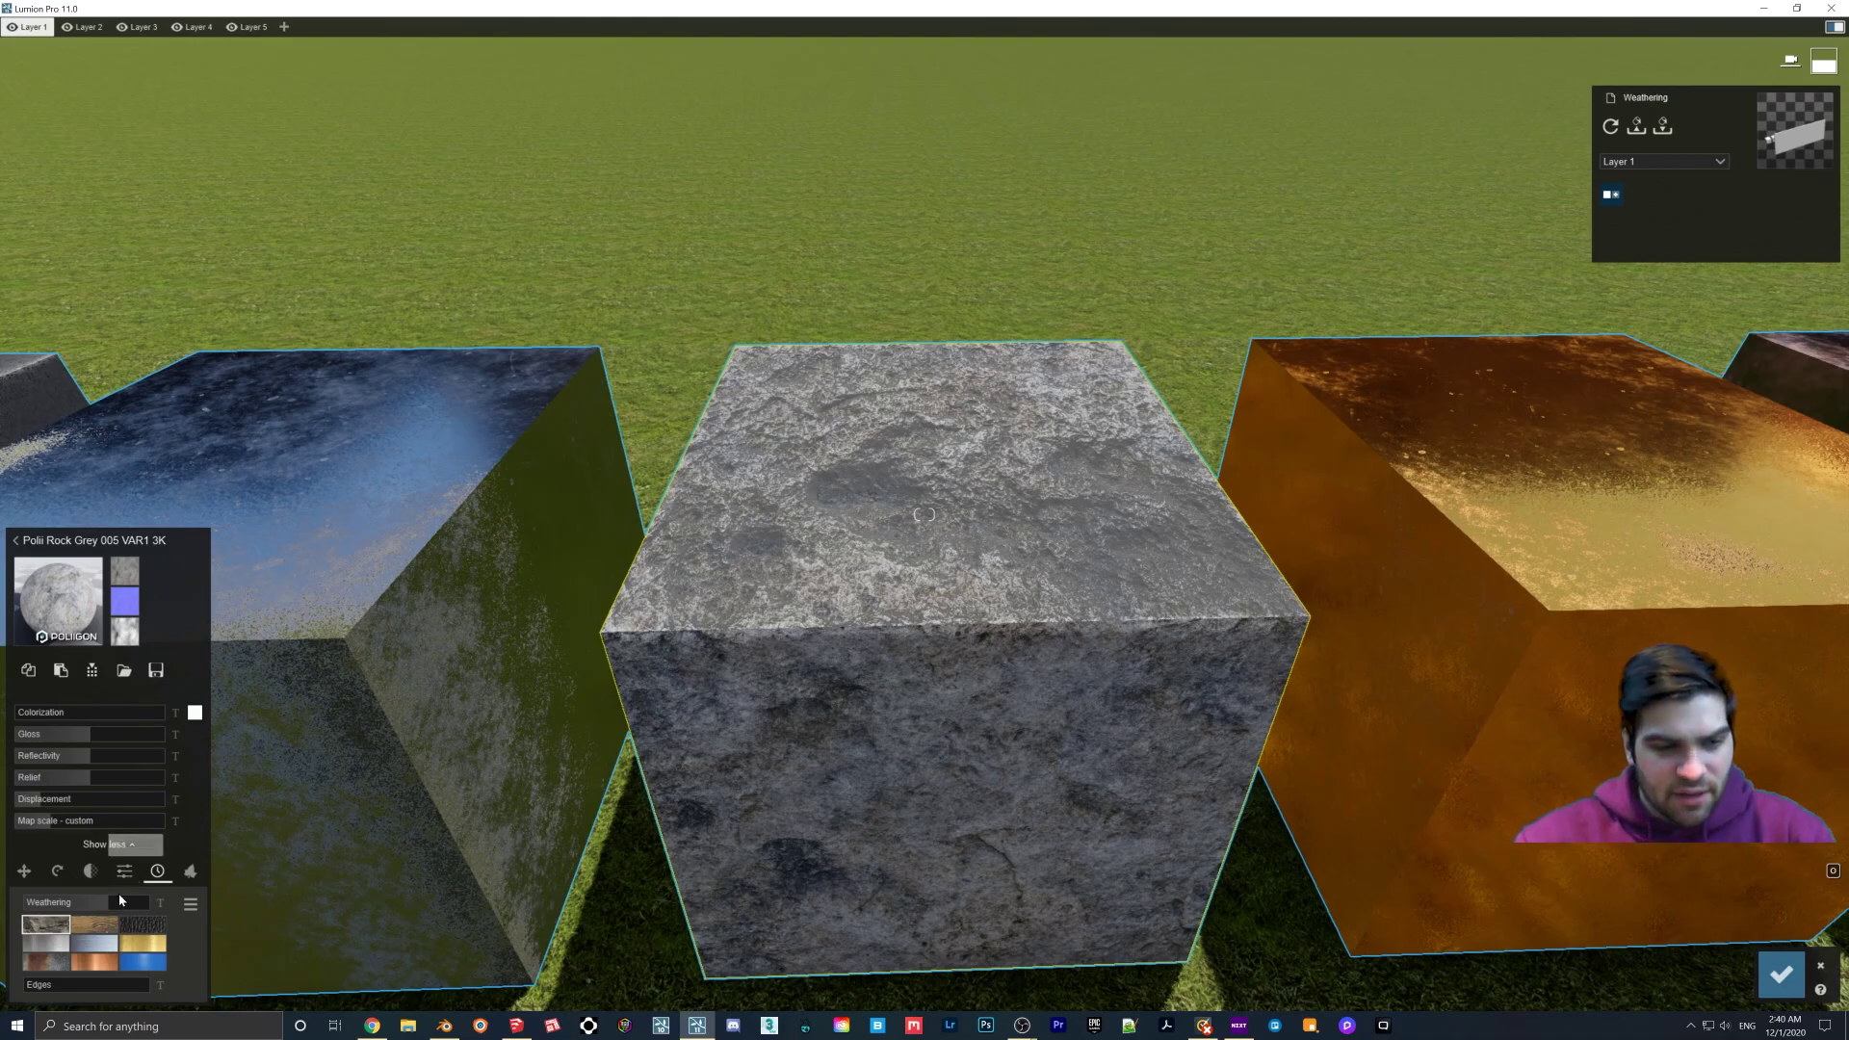
left_click_drag(41, 900, 110, 905)
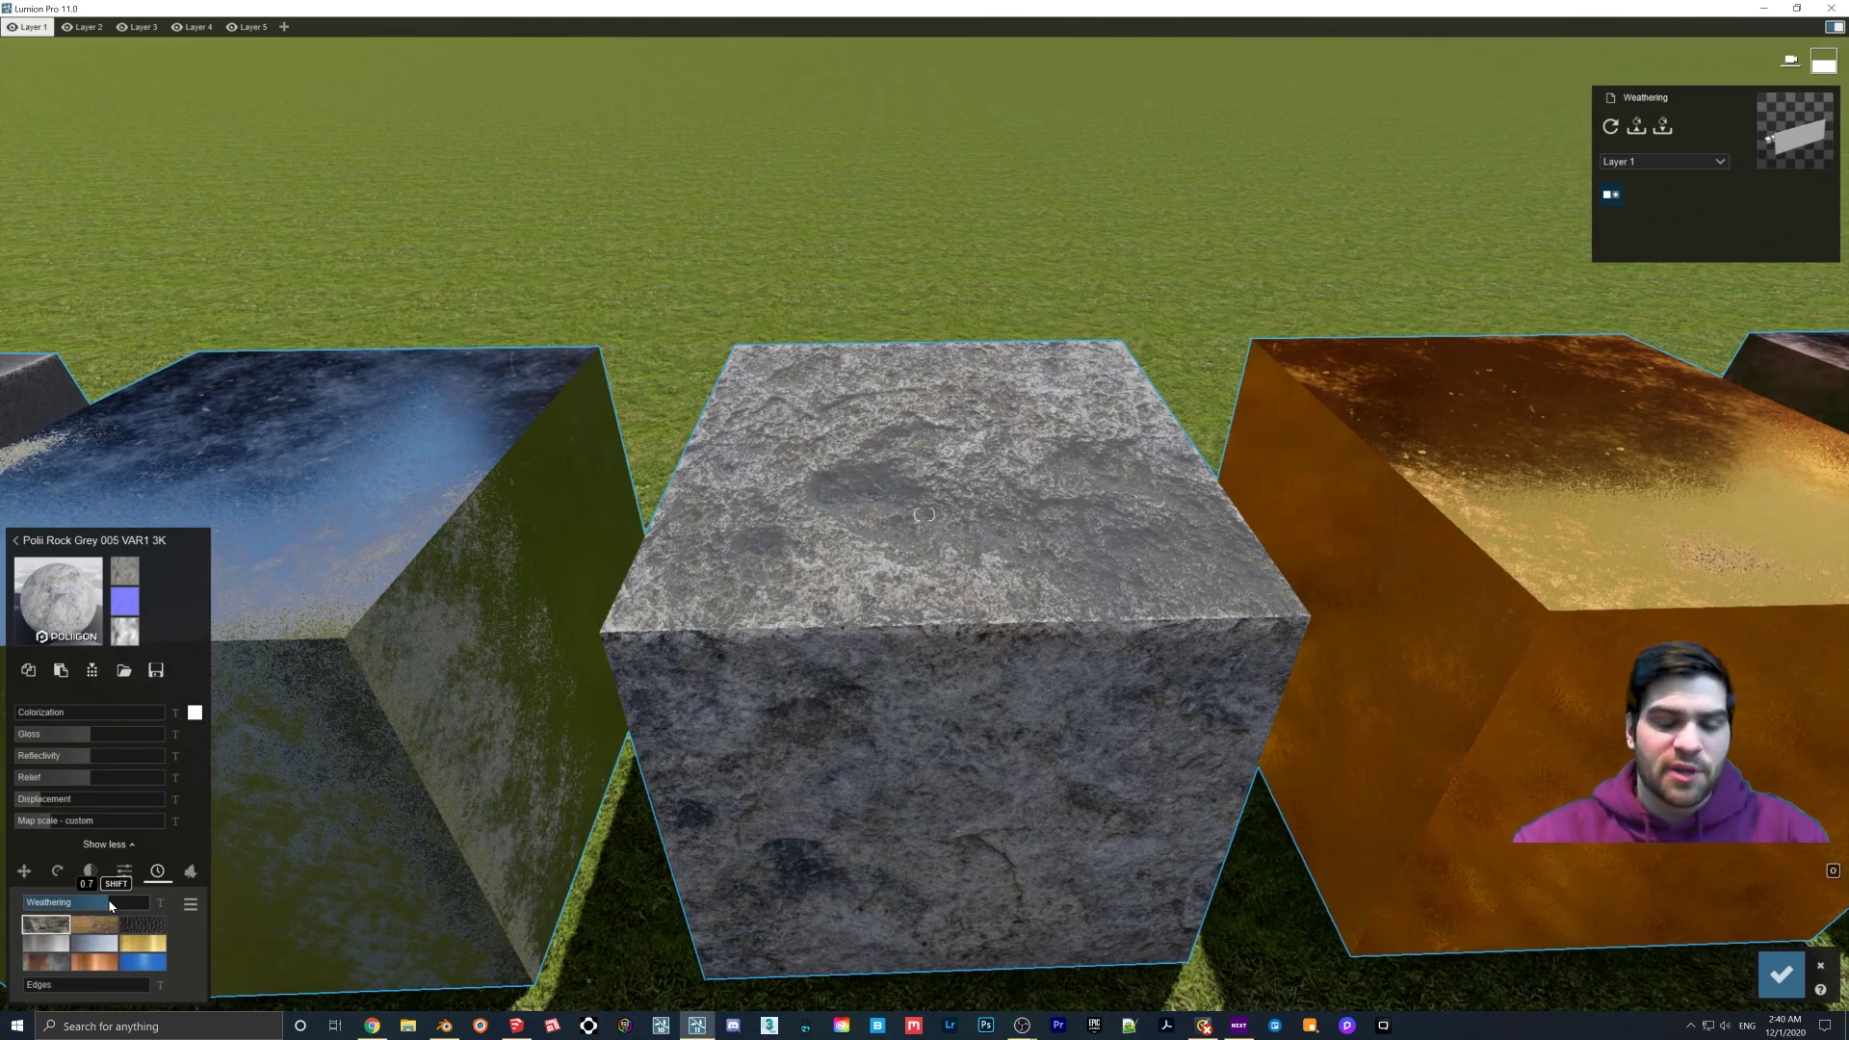
left_click_drag(109, 906, 131, 906)
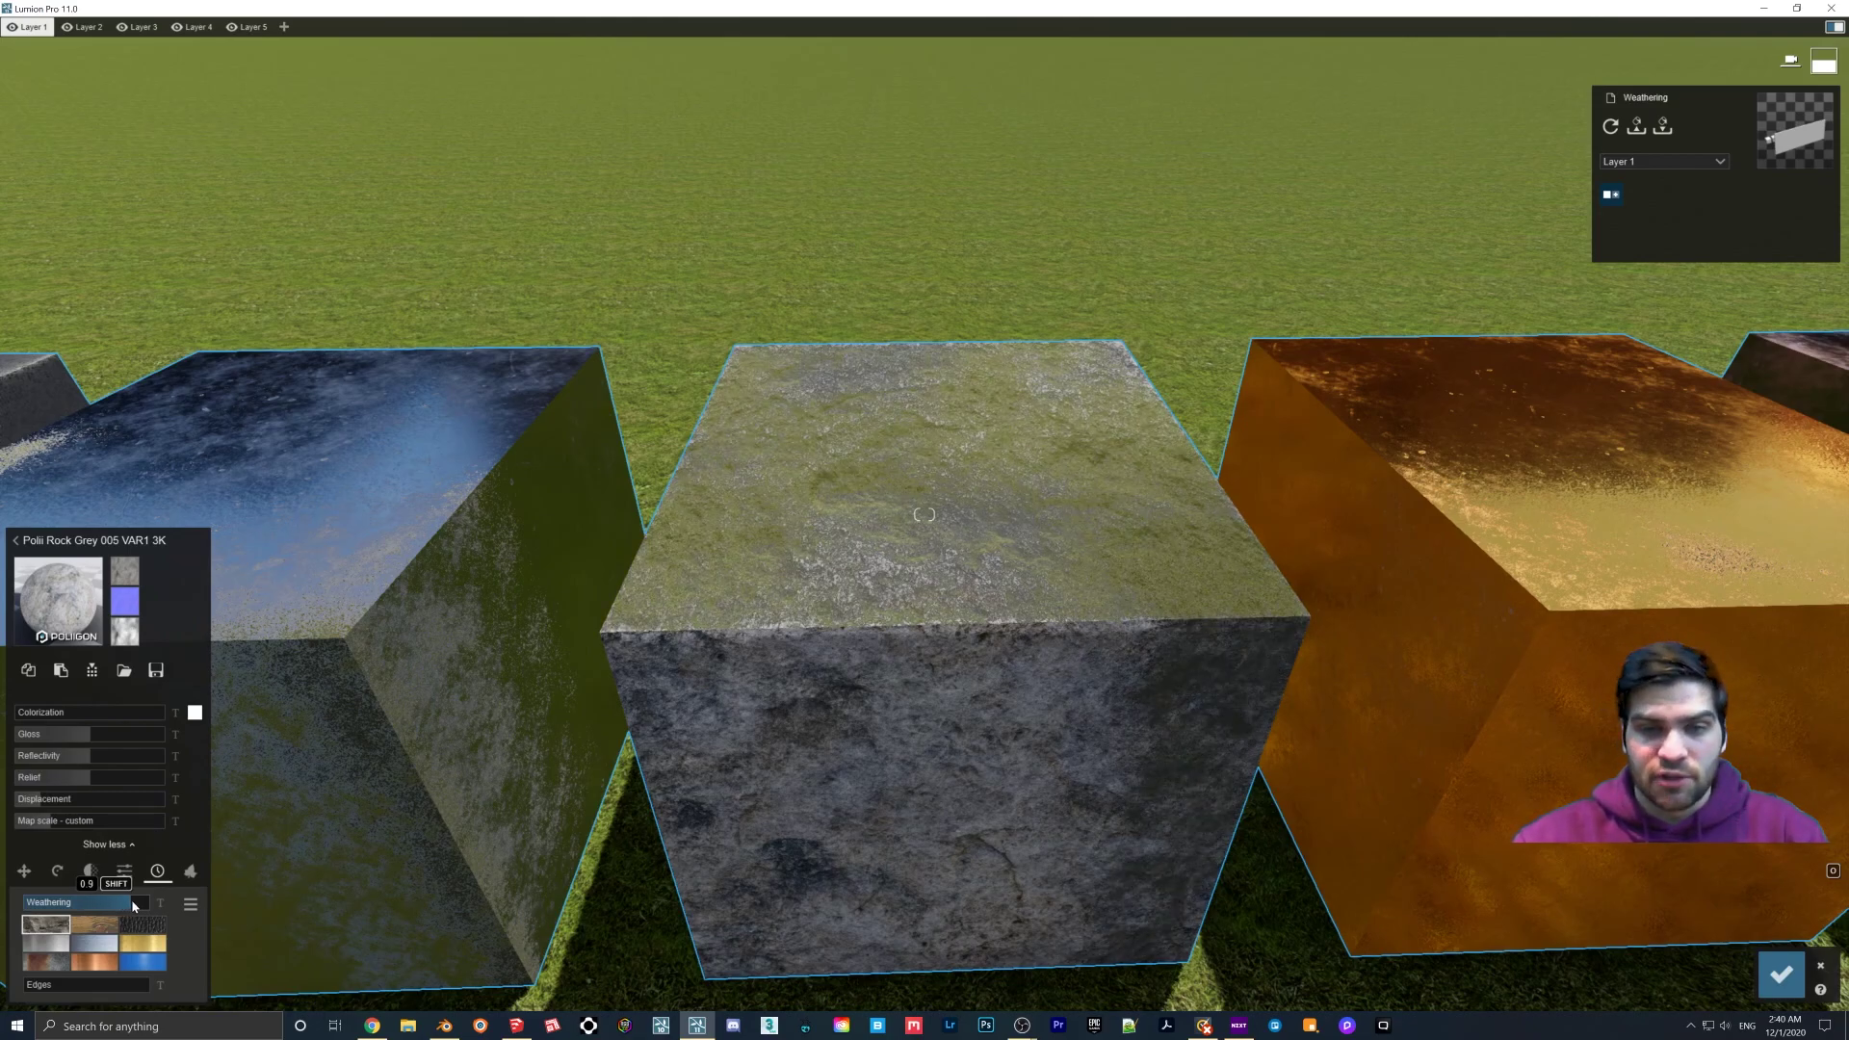
Step: Inspect the heavily weathered rock cube from several angles and reduce its weathering to slightly above the middle of the range
mouse_move(925, 514)
right_mouse_down()
mouse_move(1021, 434)
mouse_move(953, 520)
mouse_move(924, 525)
right_mouse_up()
key("w")
key("s")
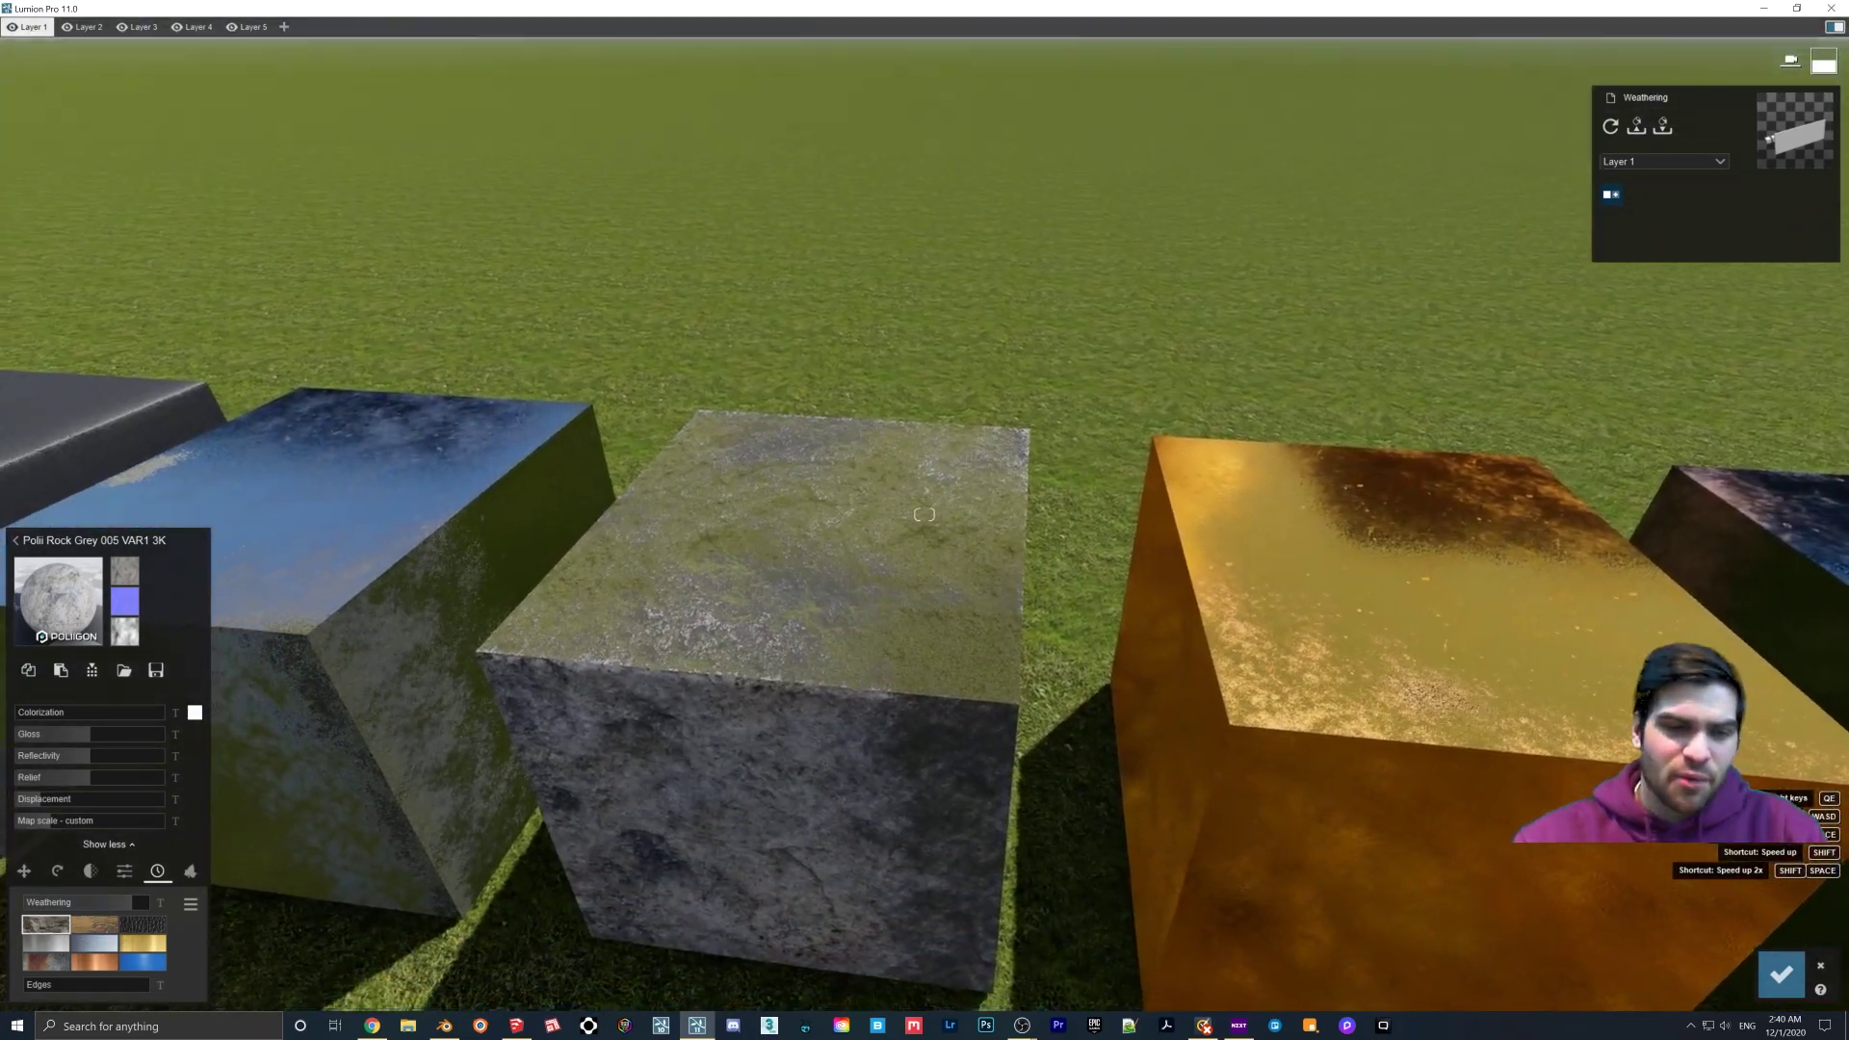
key("d")
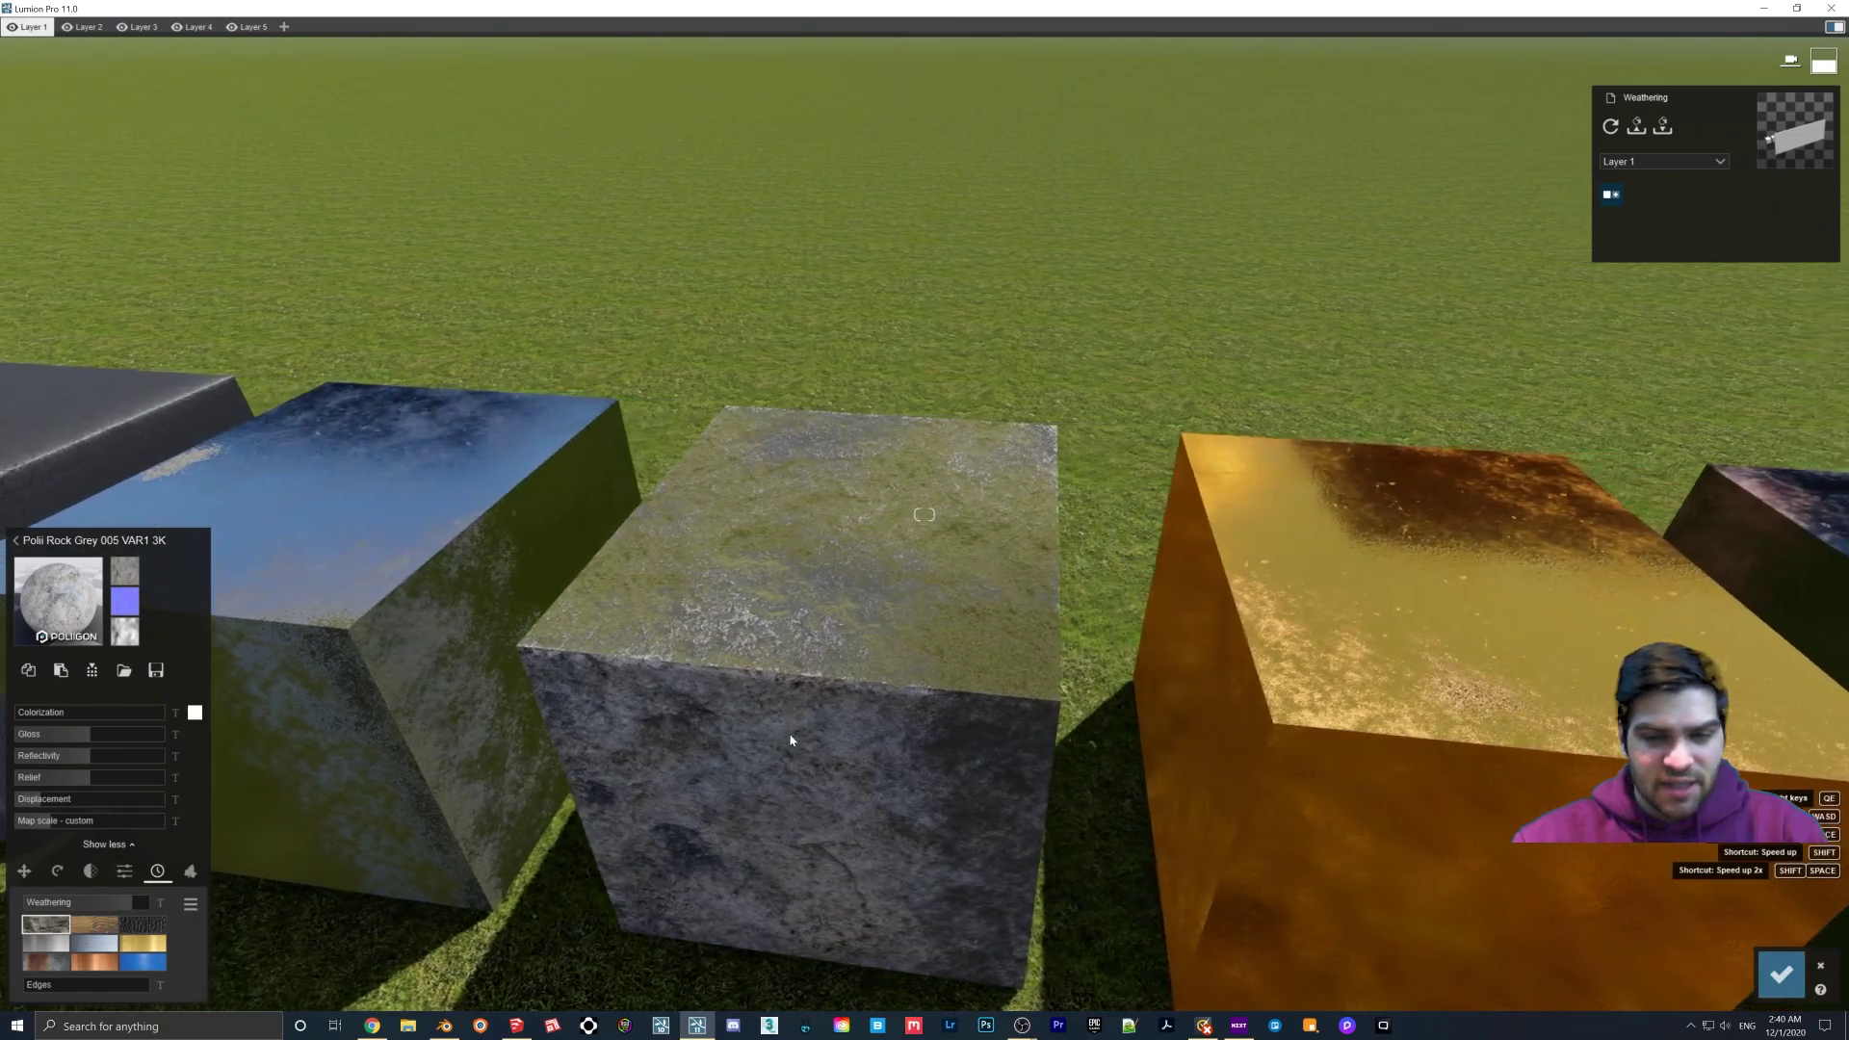
key("a")
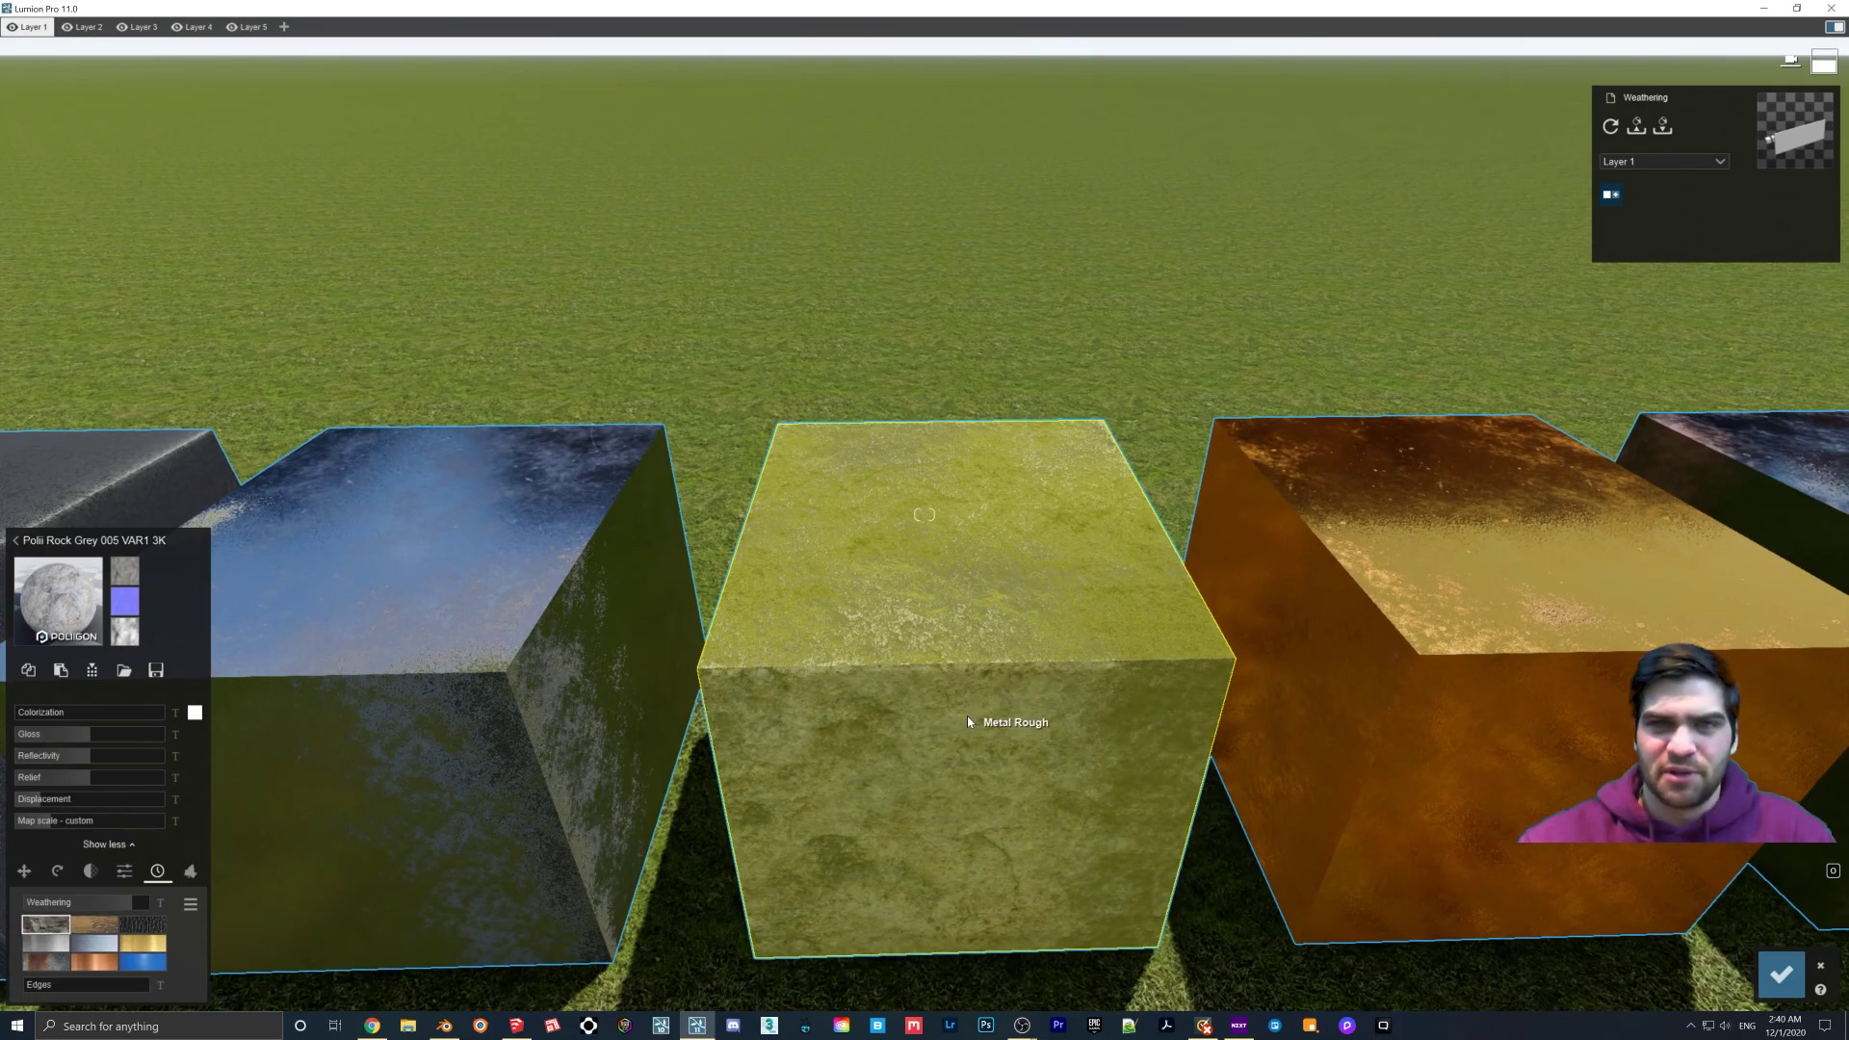
left_click_drag(130, 904, 105, 906)
left_click_drag(95, 907, 103, 907)
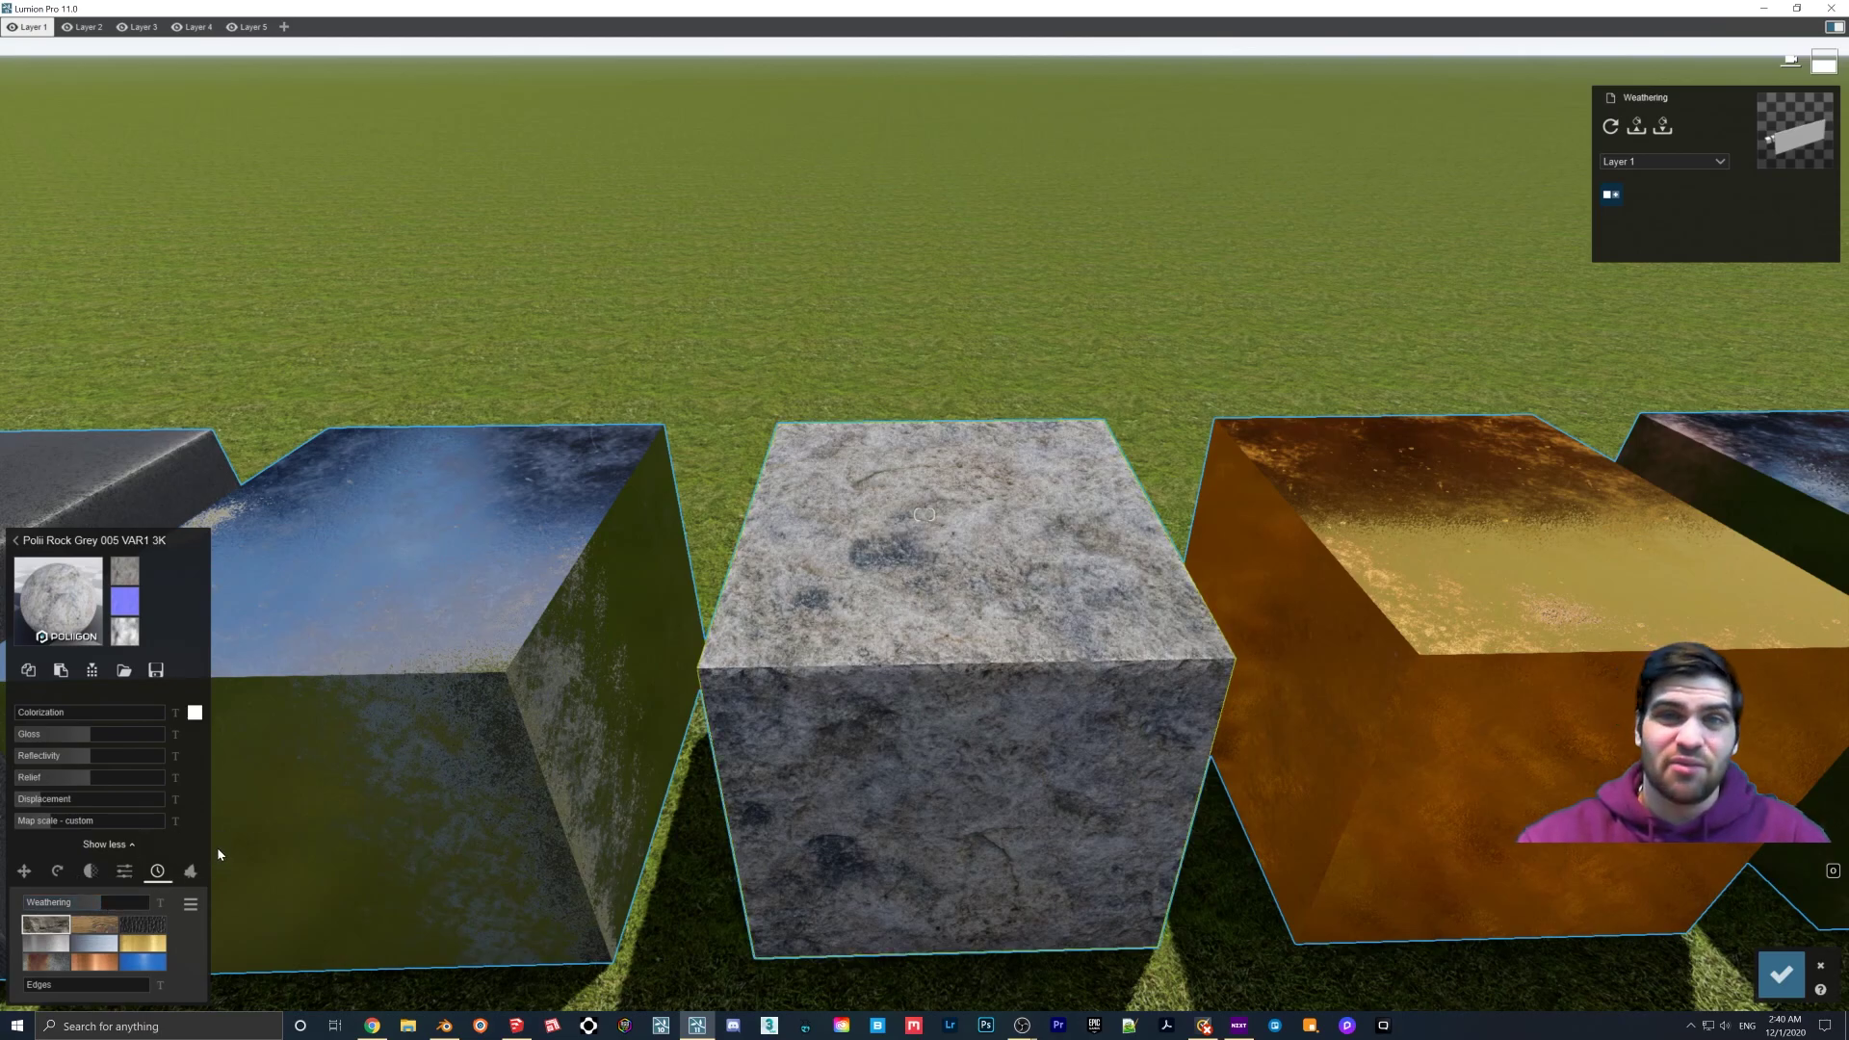
Step: Select the gold cube, try its weathering at 0.7, and ease it back to slightly above the middle of the range
key("d")
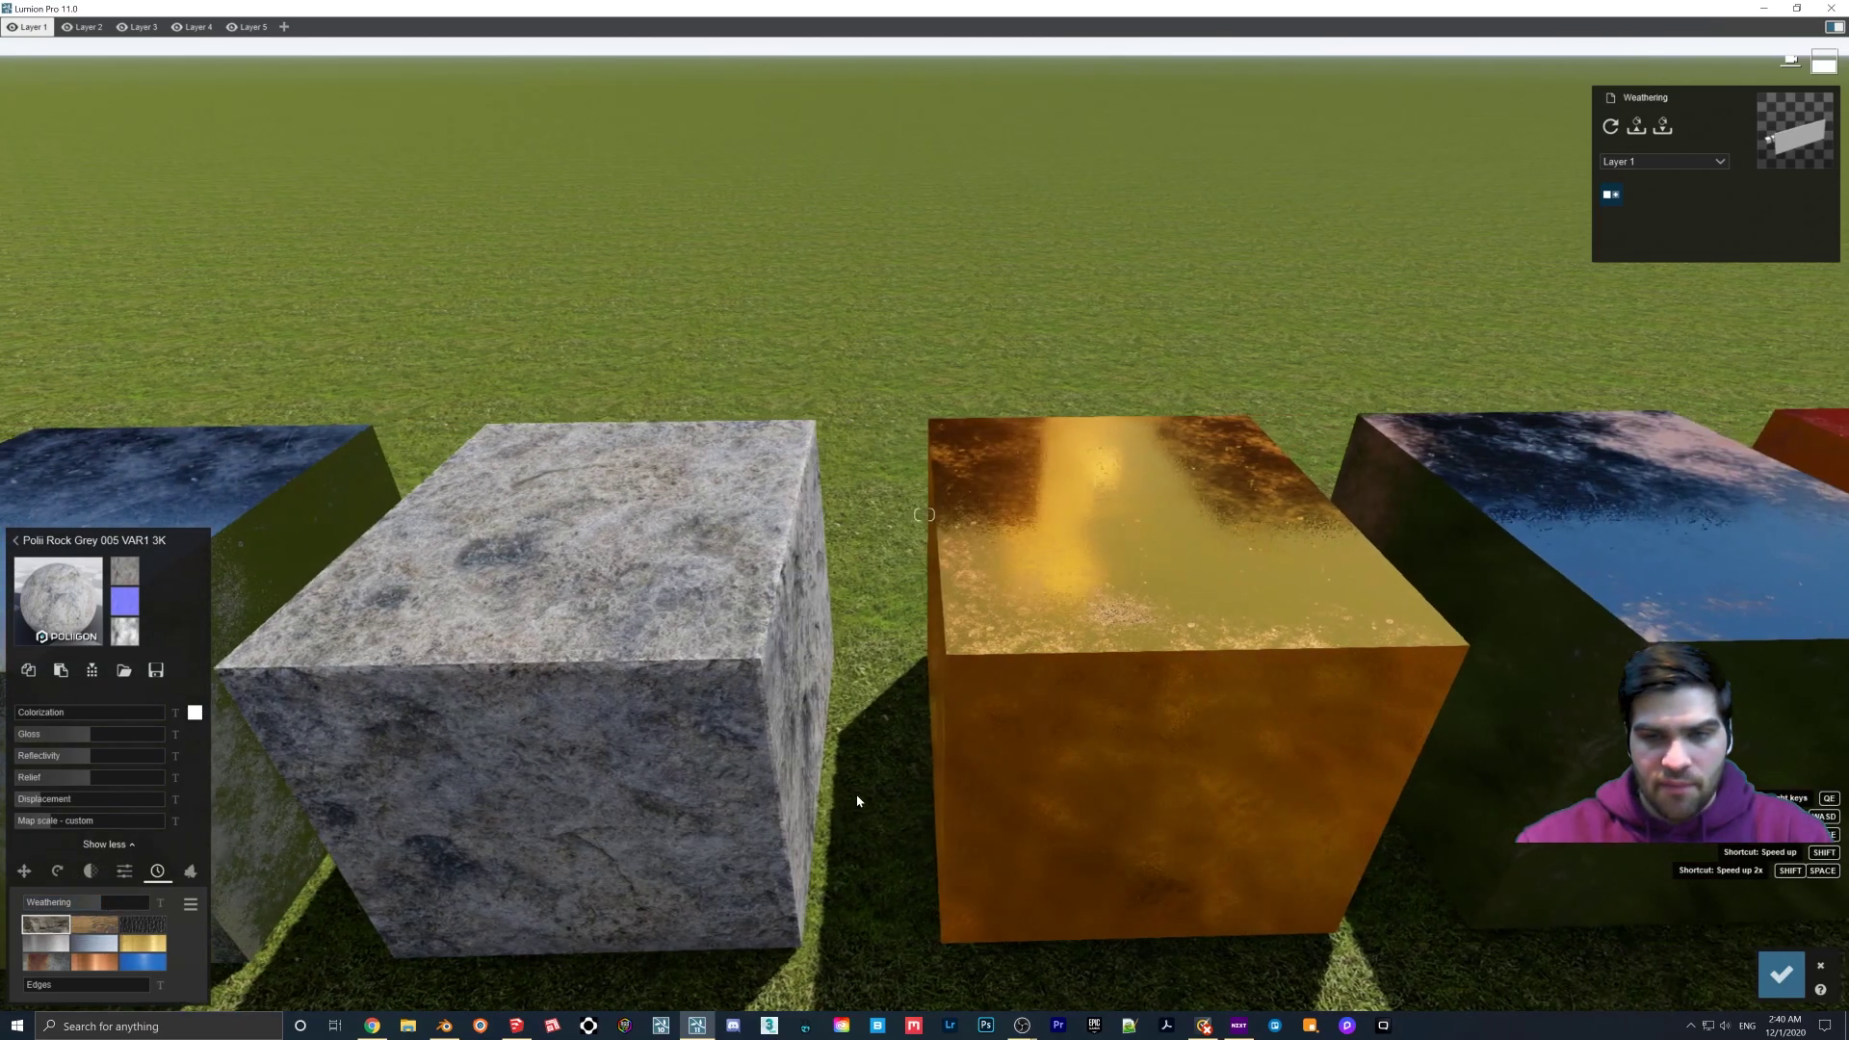
key("d")
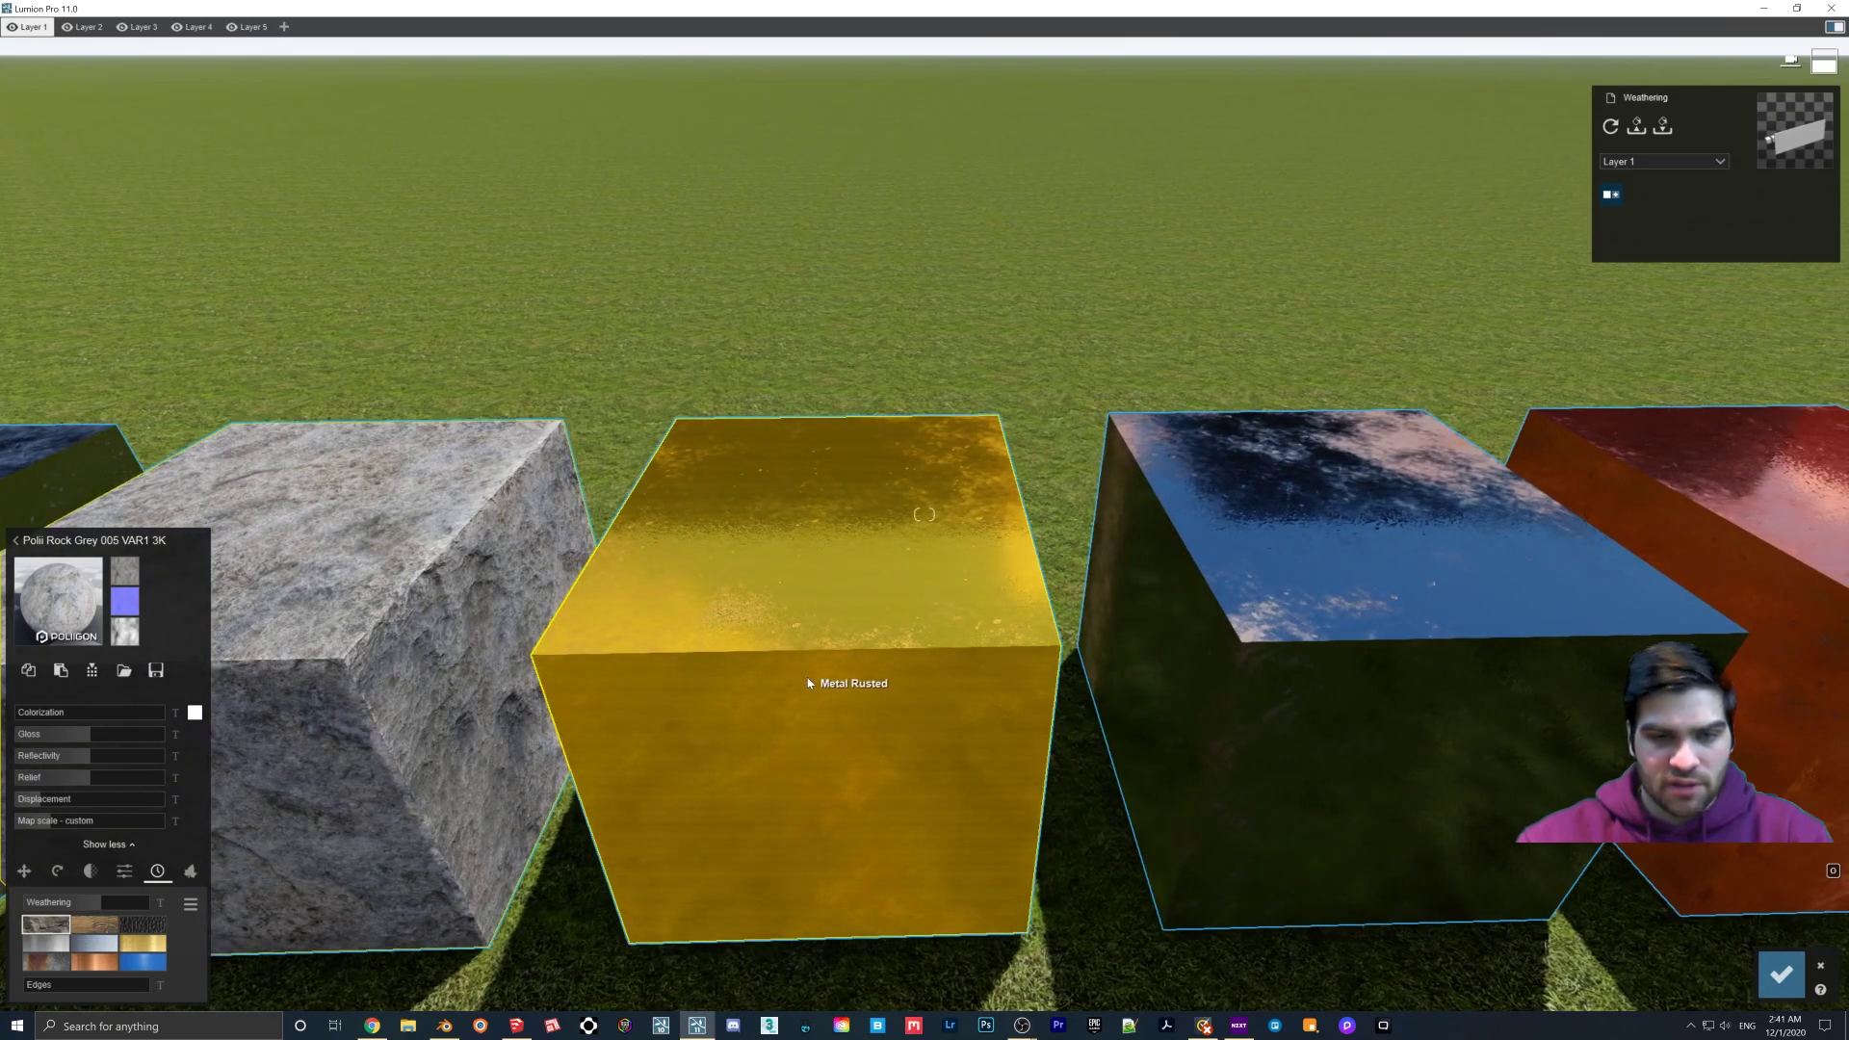
left_click(809, 683)
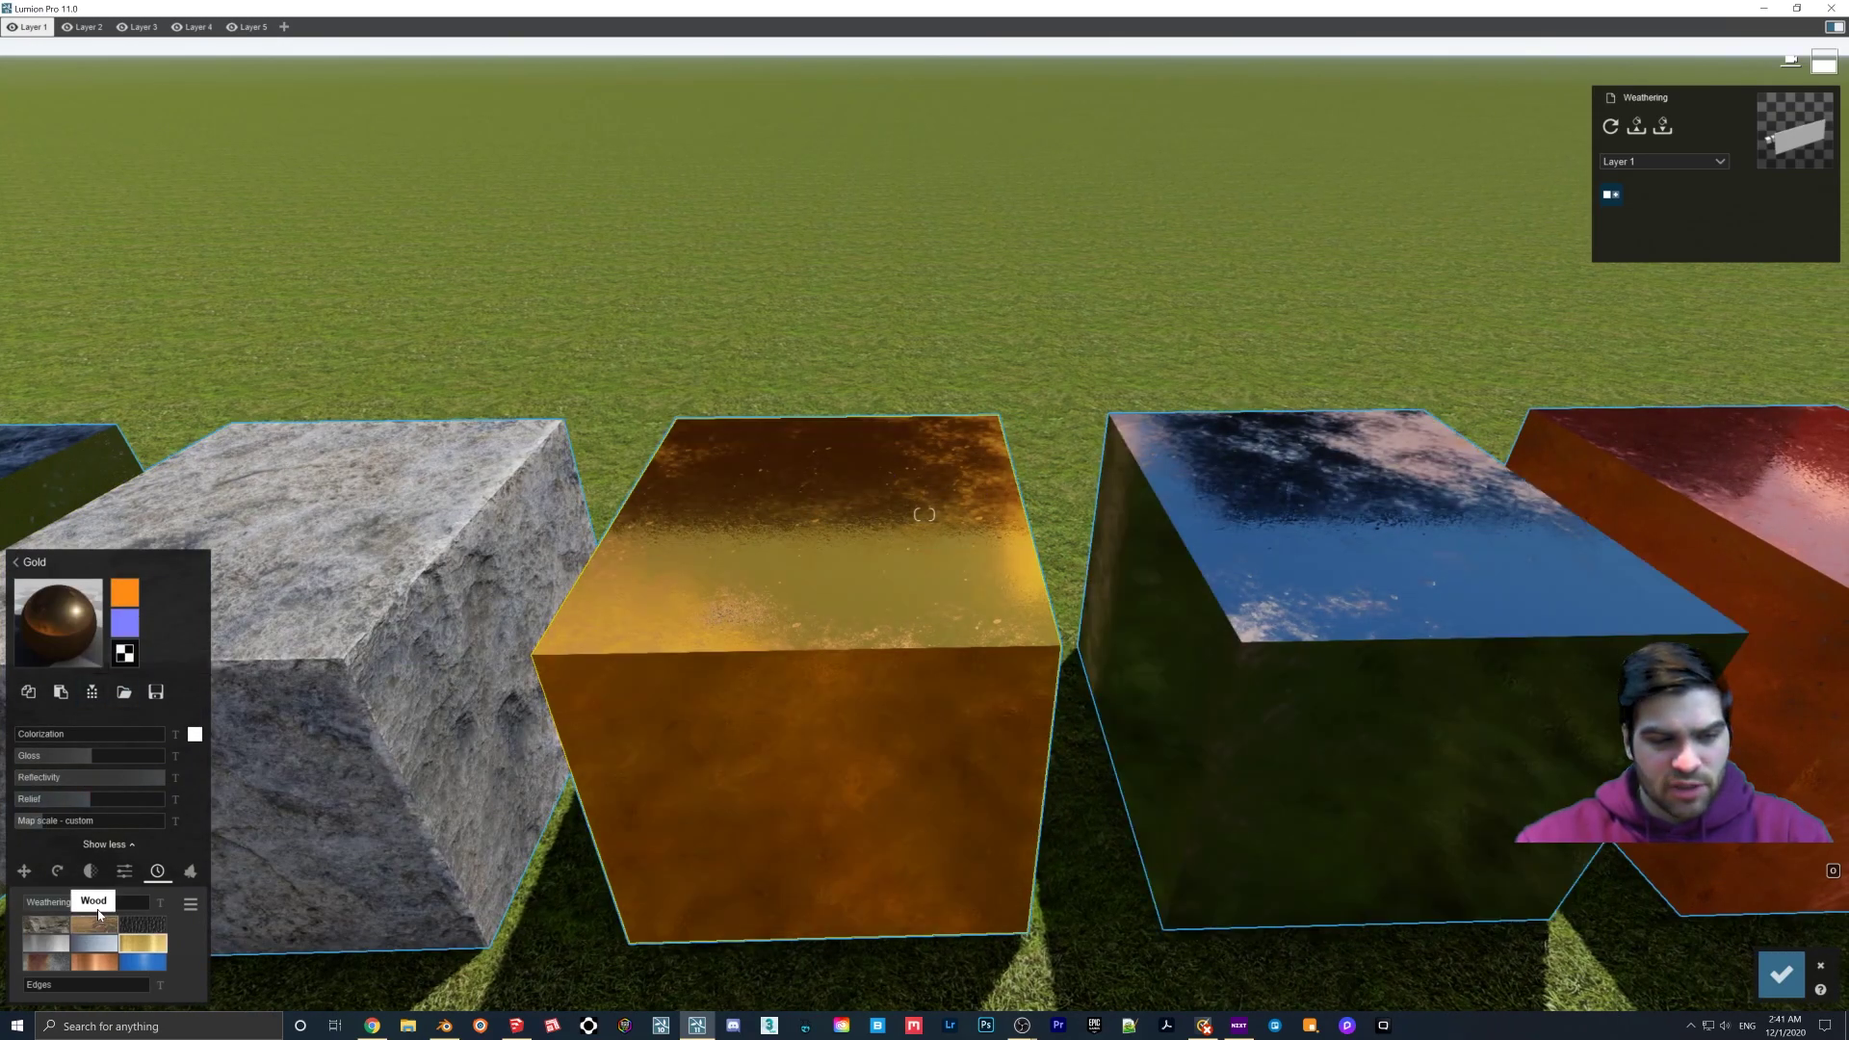
left_click(95, 902)
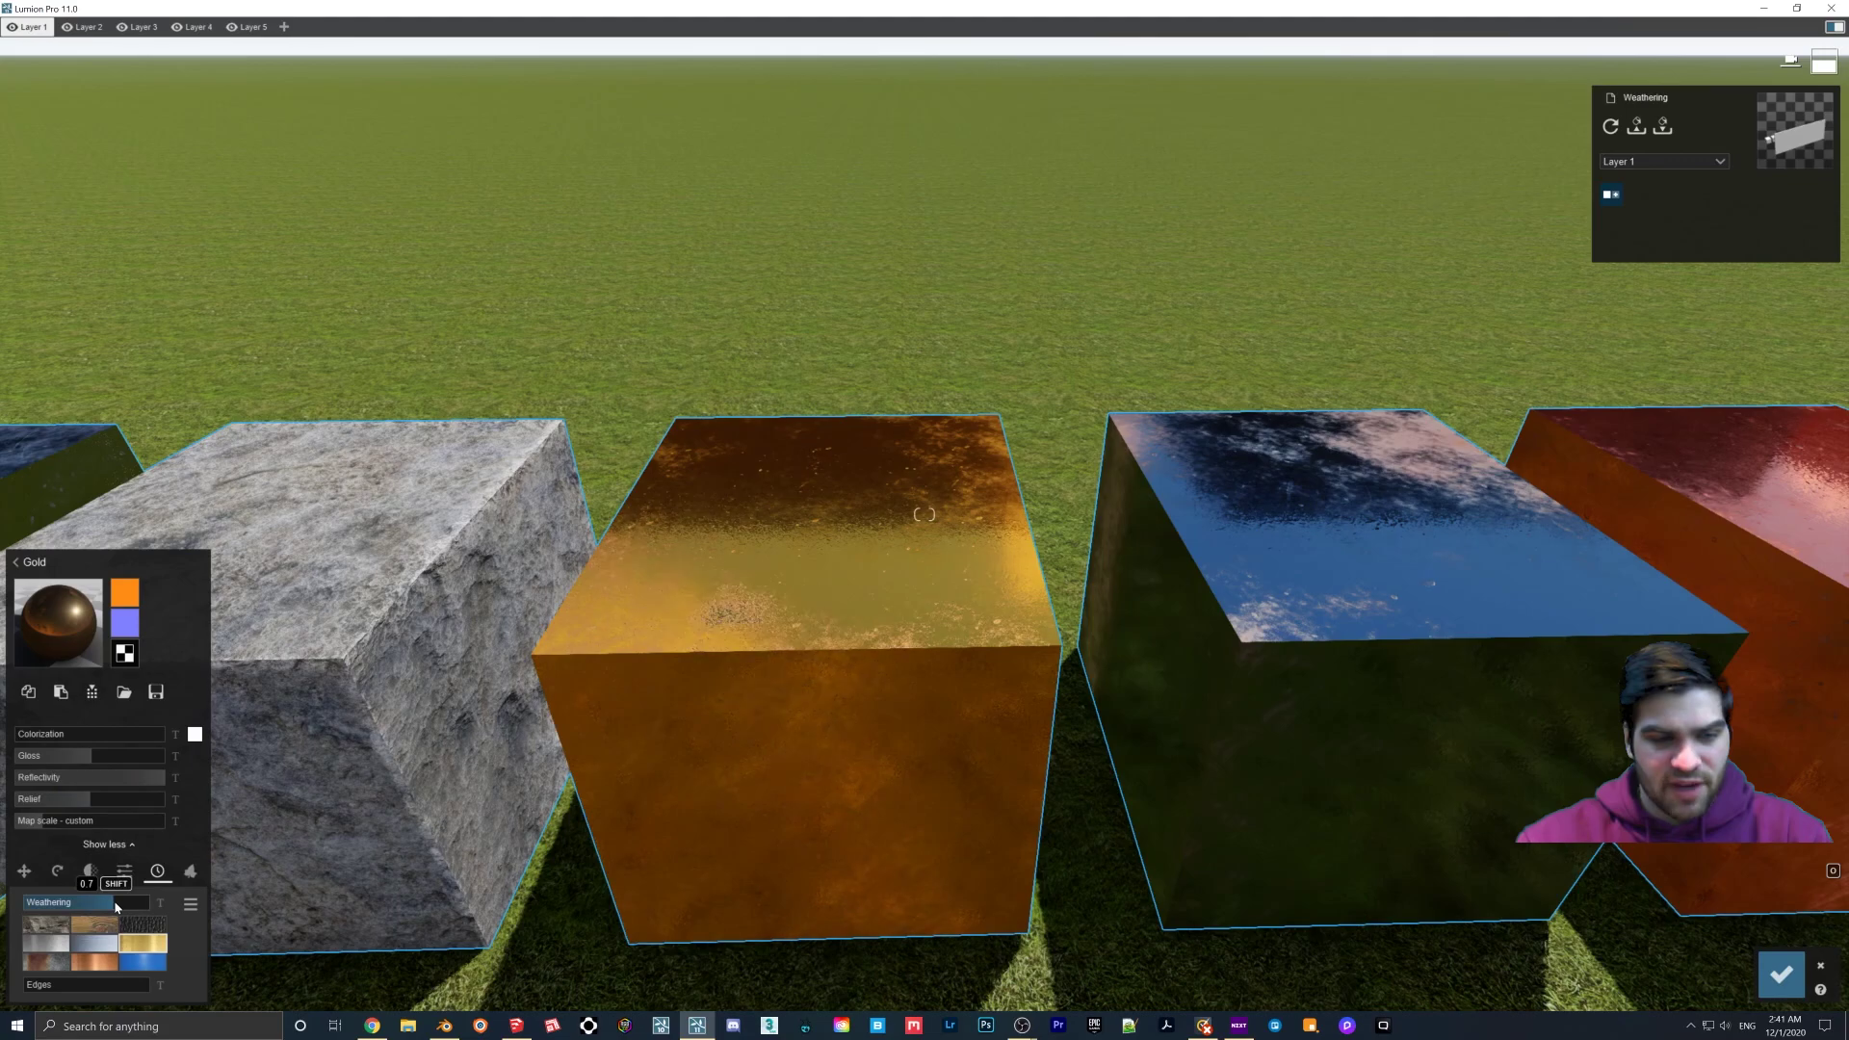
left_click_drag(111, 902, 103, 902)
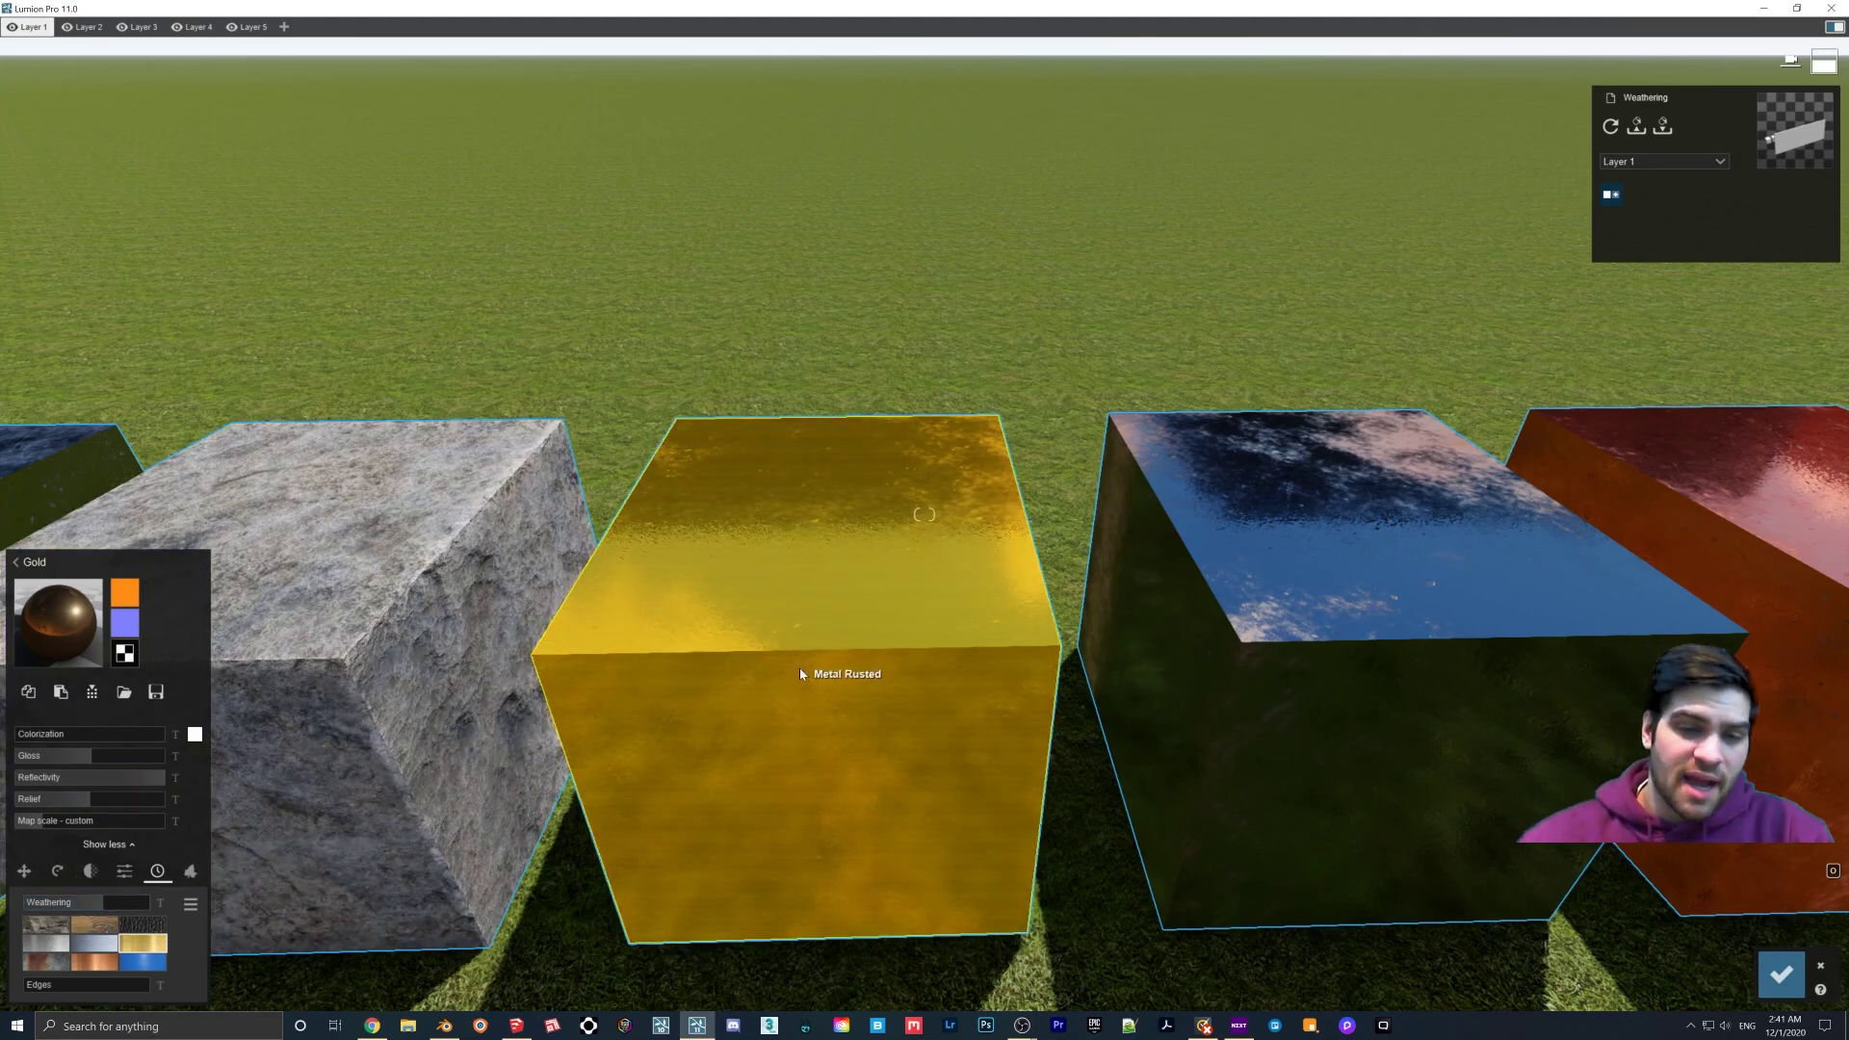
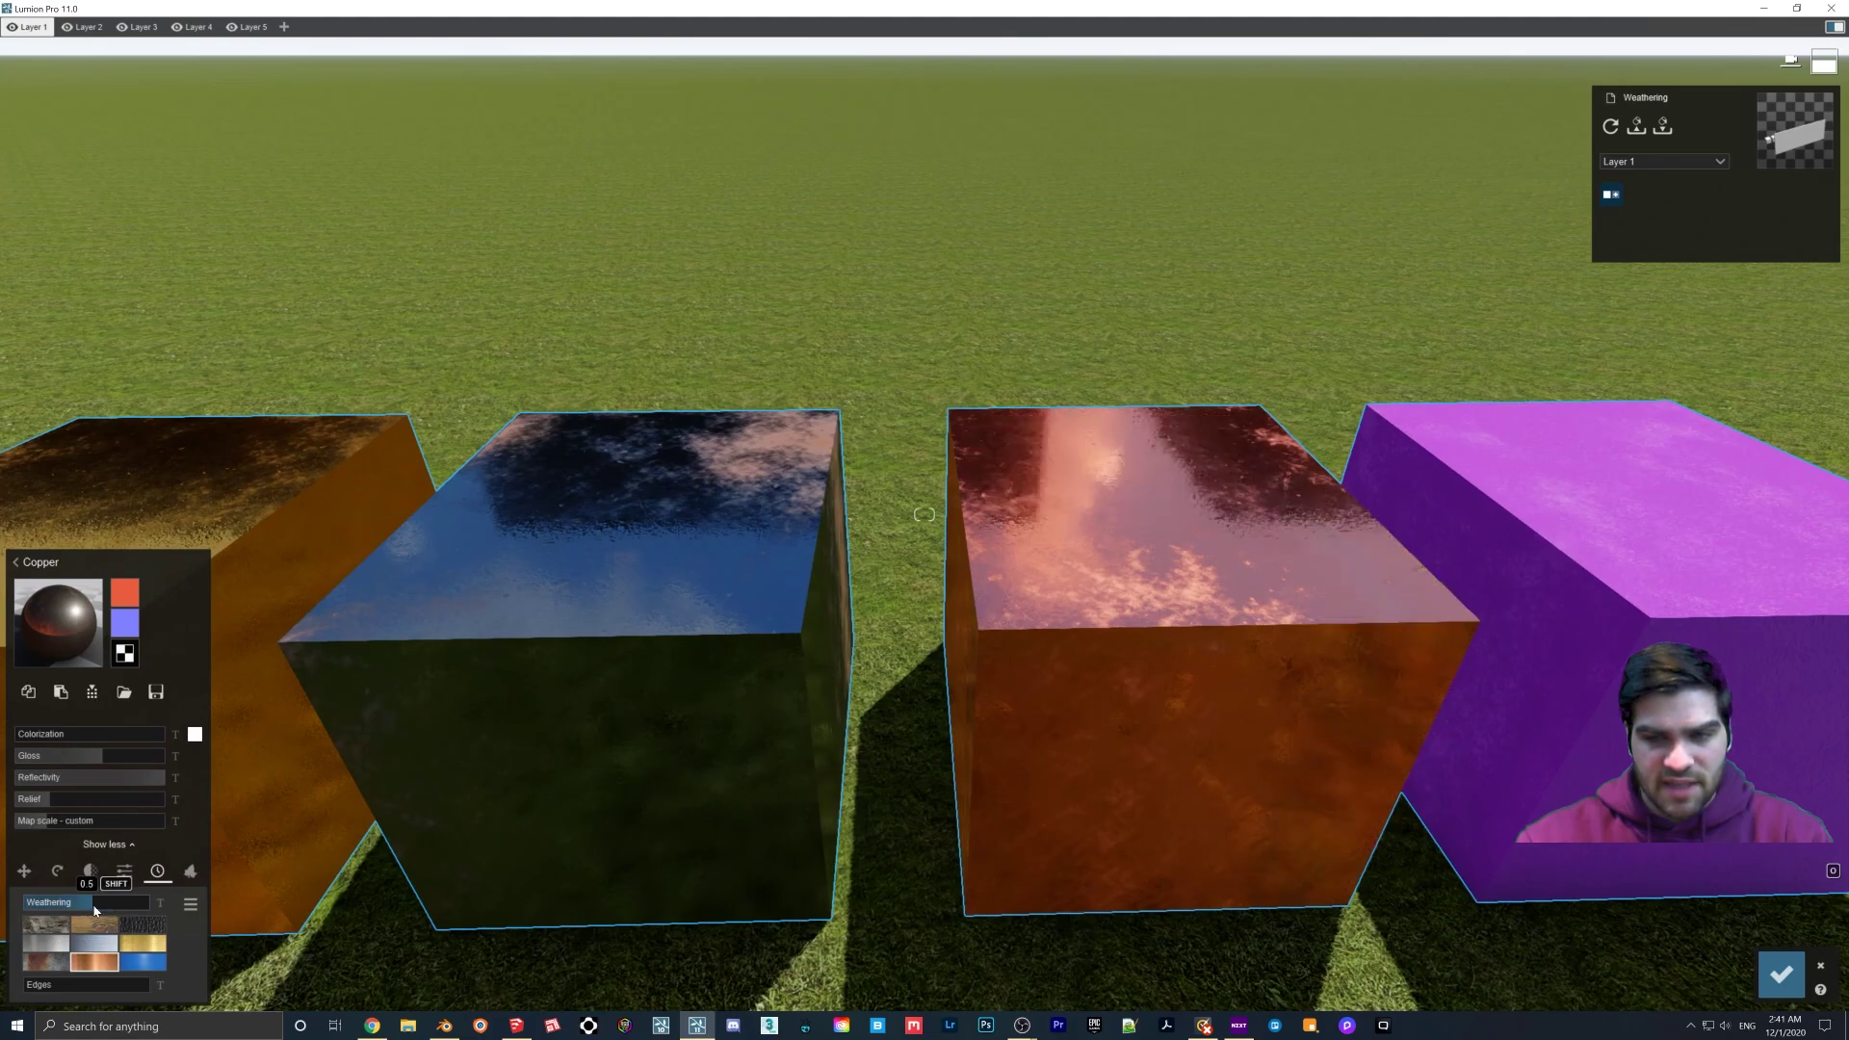
Step: Select the purple Plastic Glossy 006 cube at the end of the row and reduce its weathering to zero
key("d")
key("w")
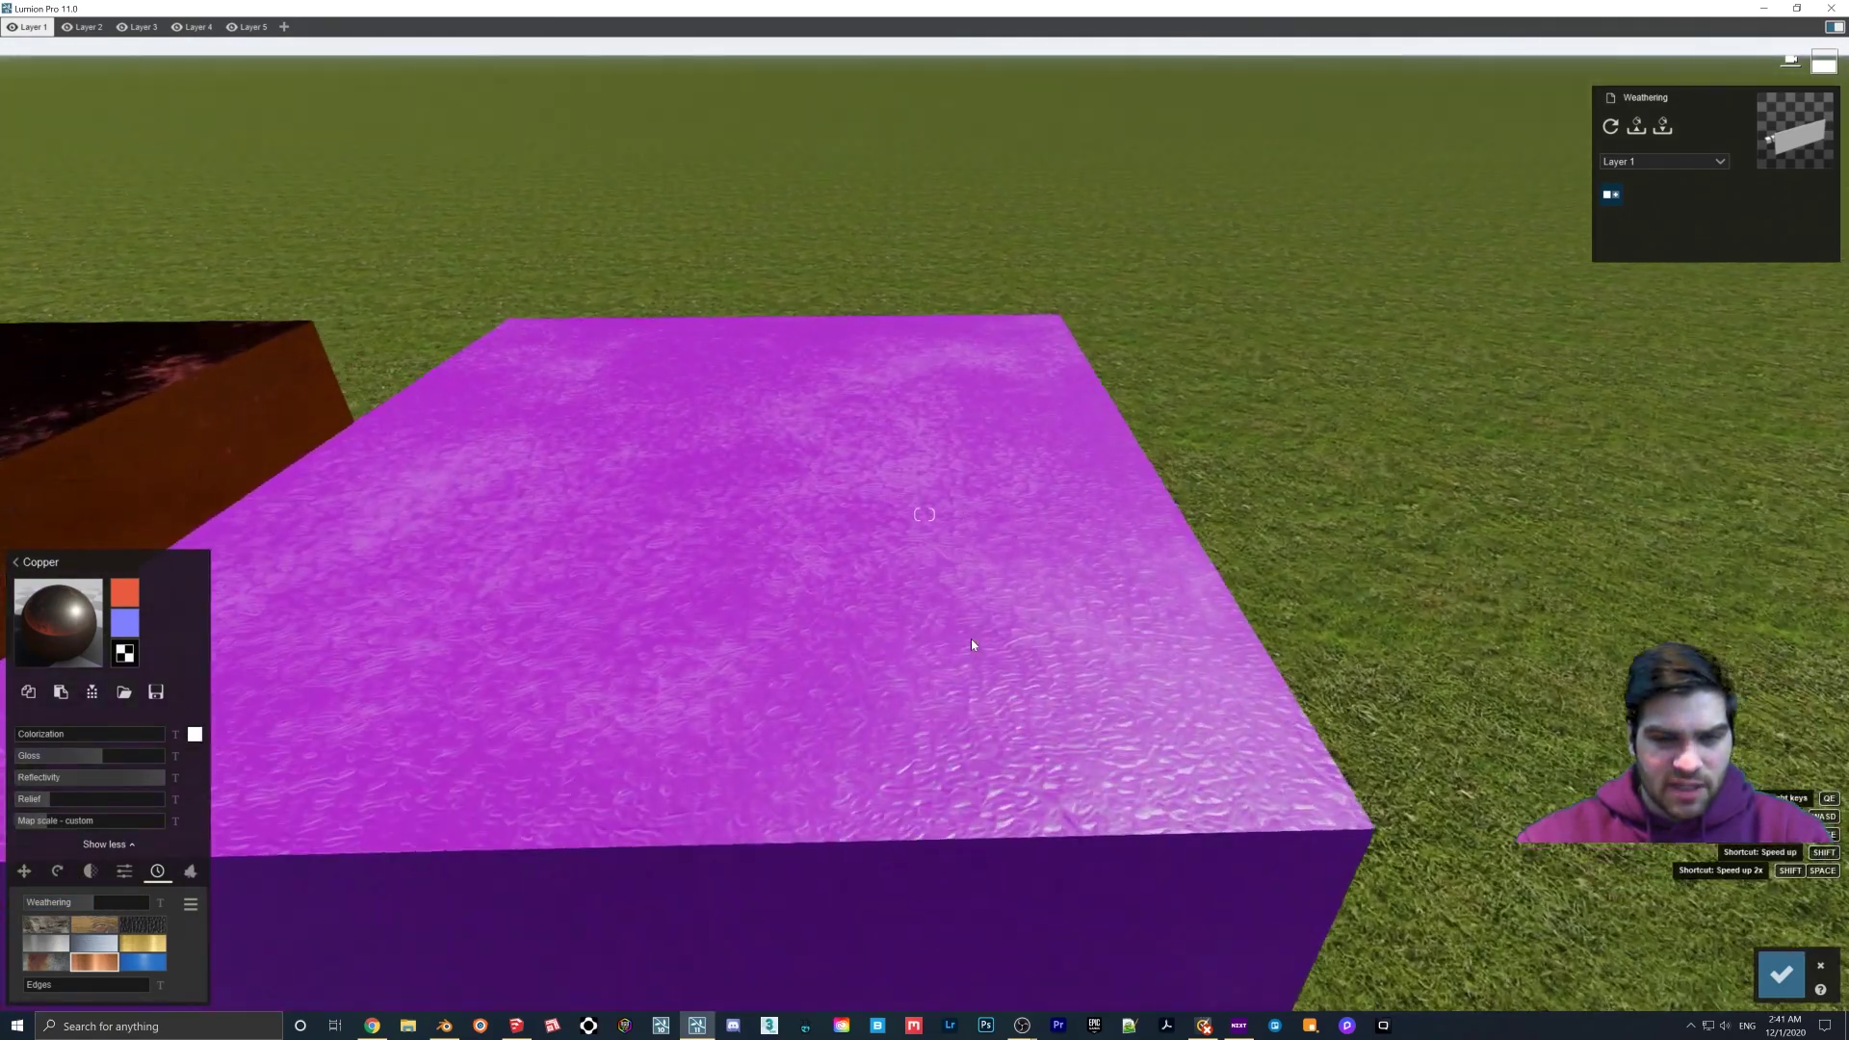
left_click(977, 645)
right_click_drag(990, 653, 975, 659)
key("s")
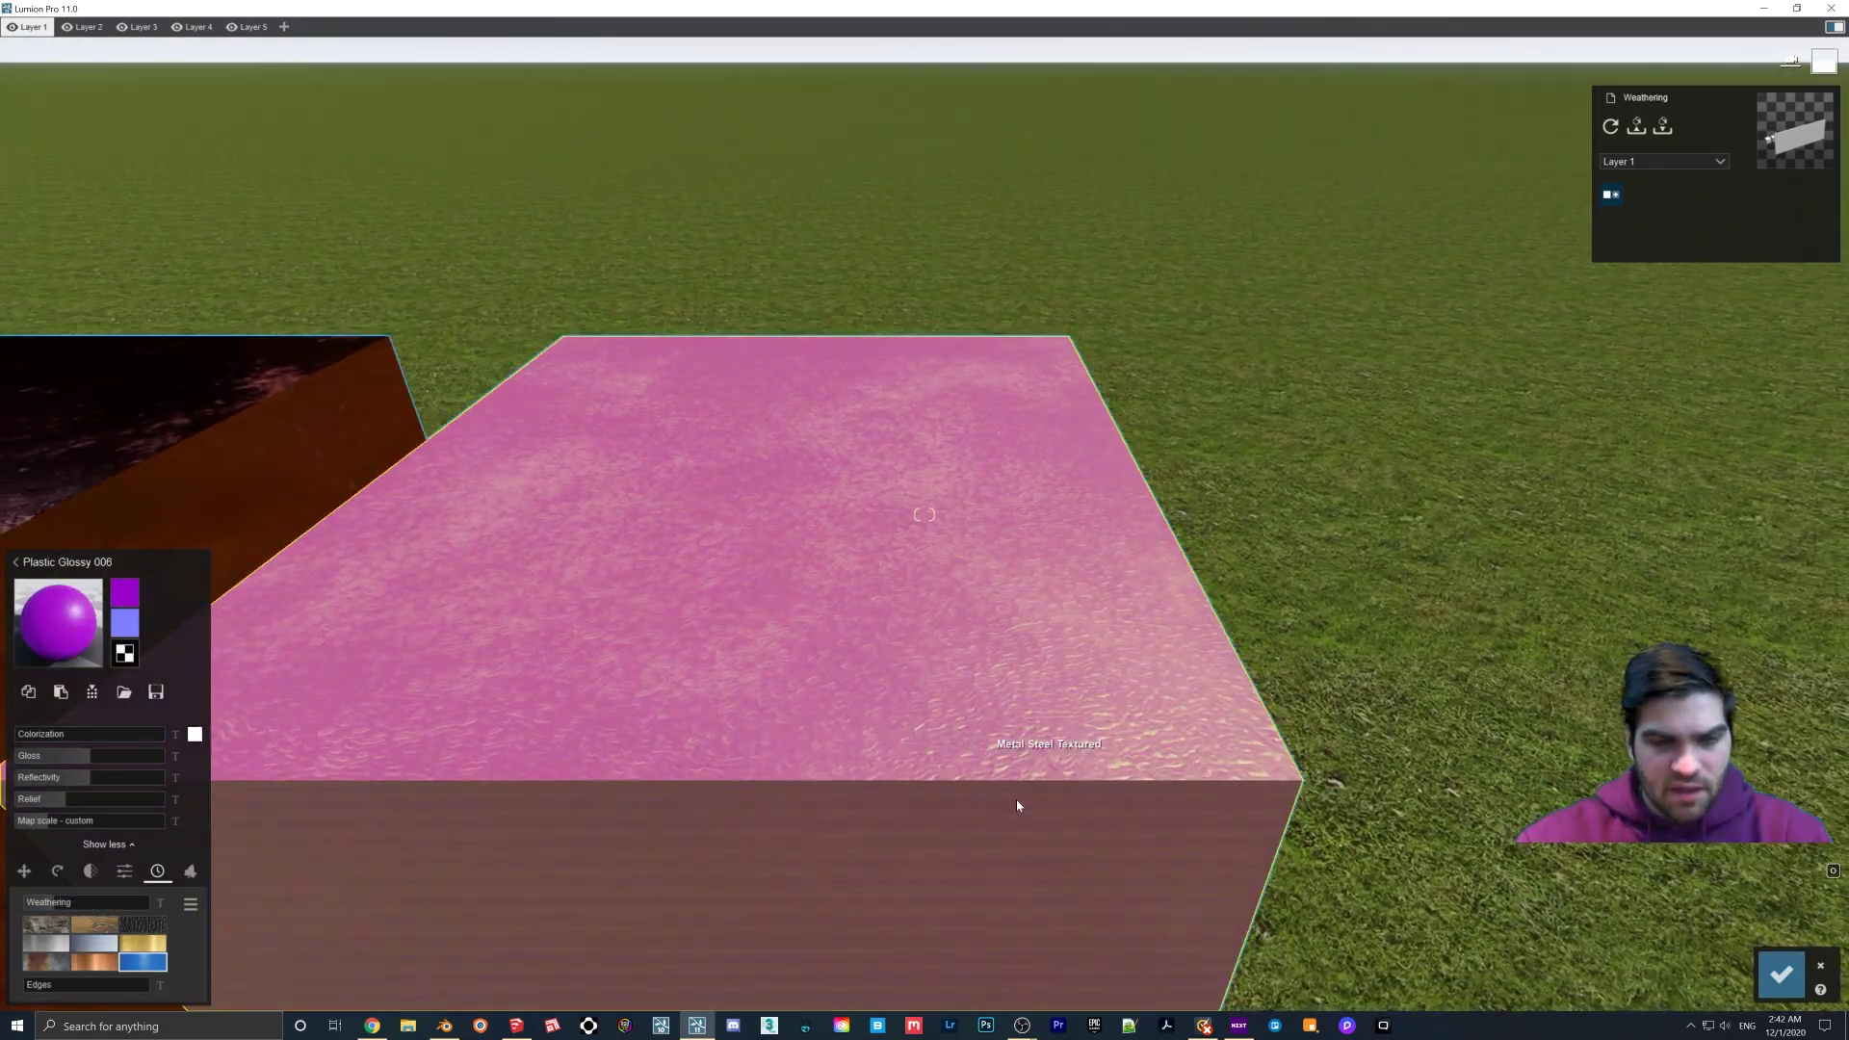
right_click_drag(1324, 801, 1008, 730)
key("s")
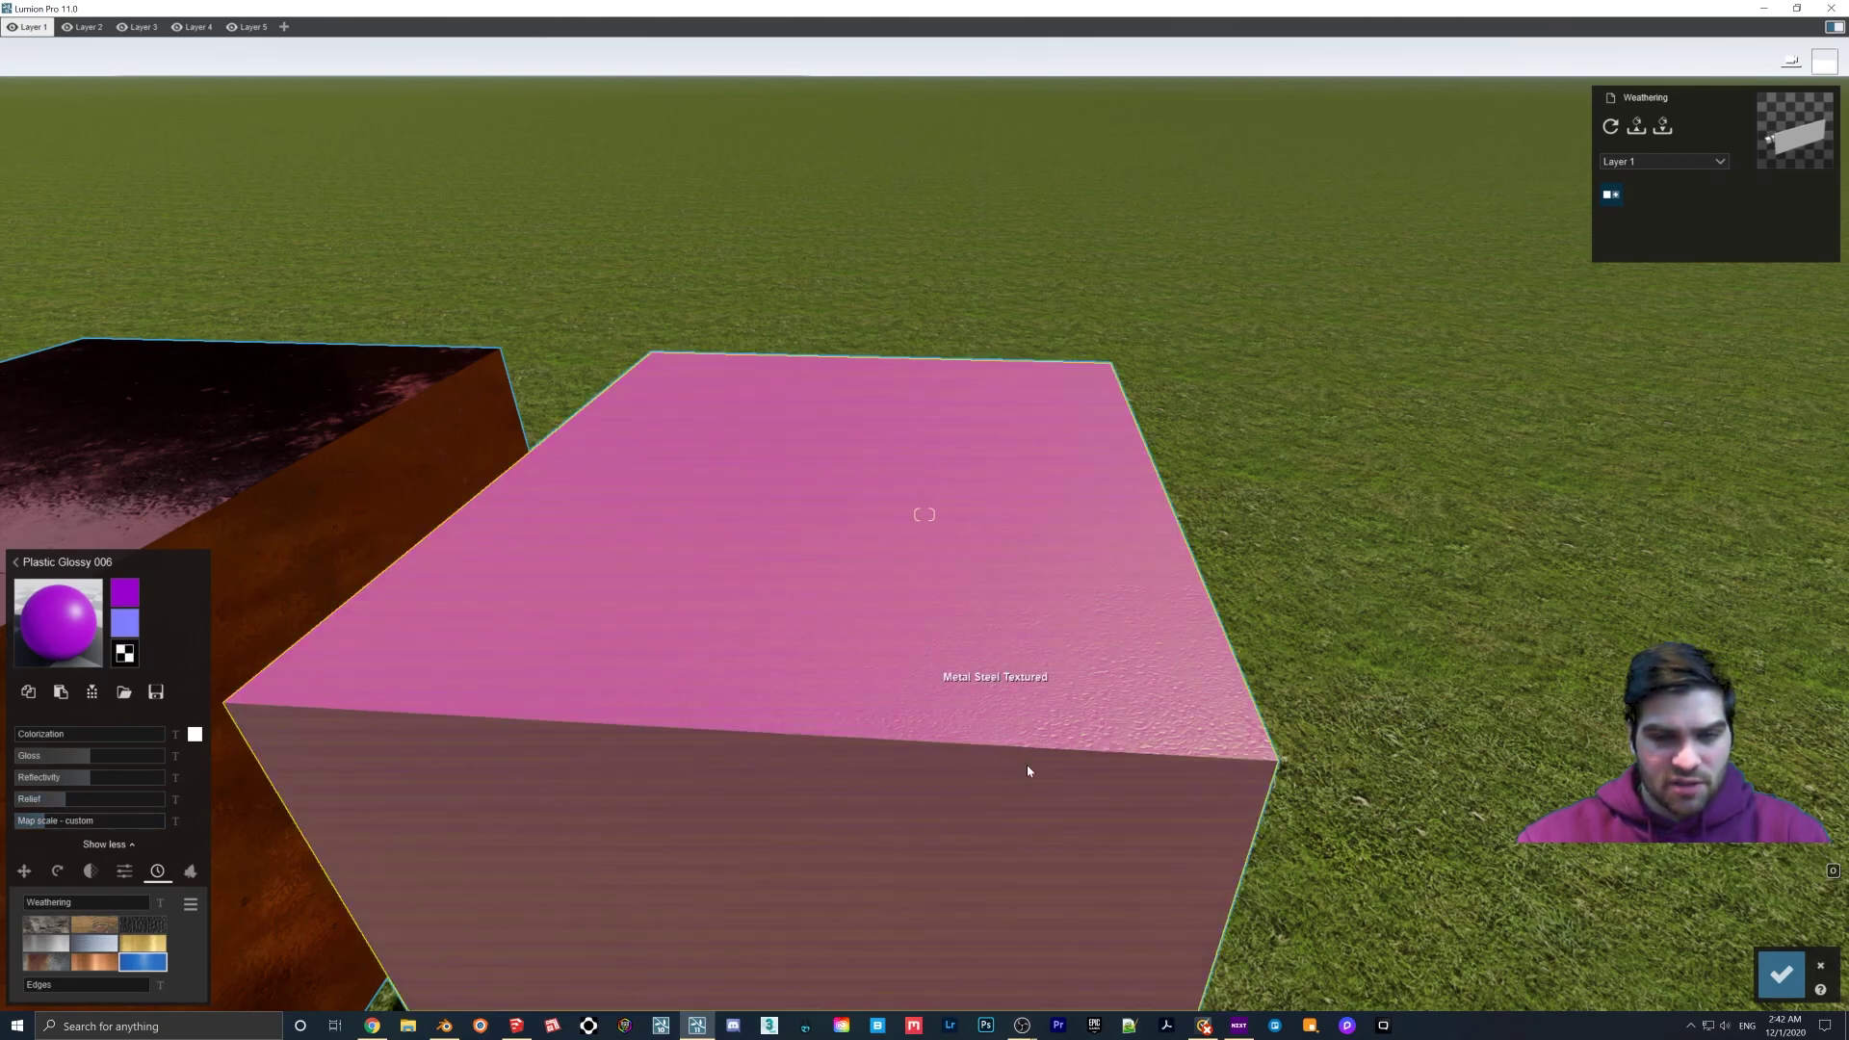
Step: Try the purple plastic cube's relief at maximum, return it to near the middle, and set the weathering slightly above 0.5
left_click_drag(74, 800, 186, 805)
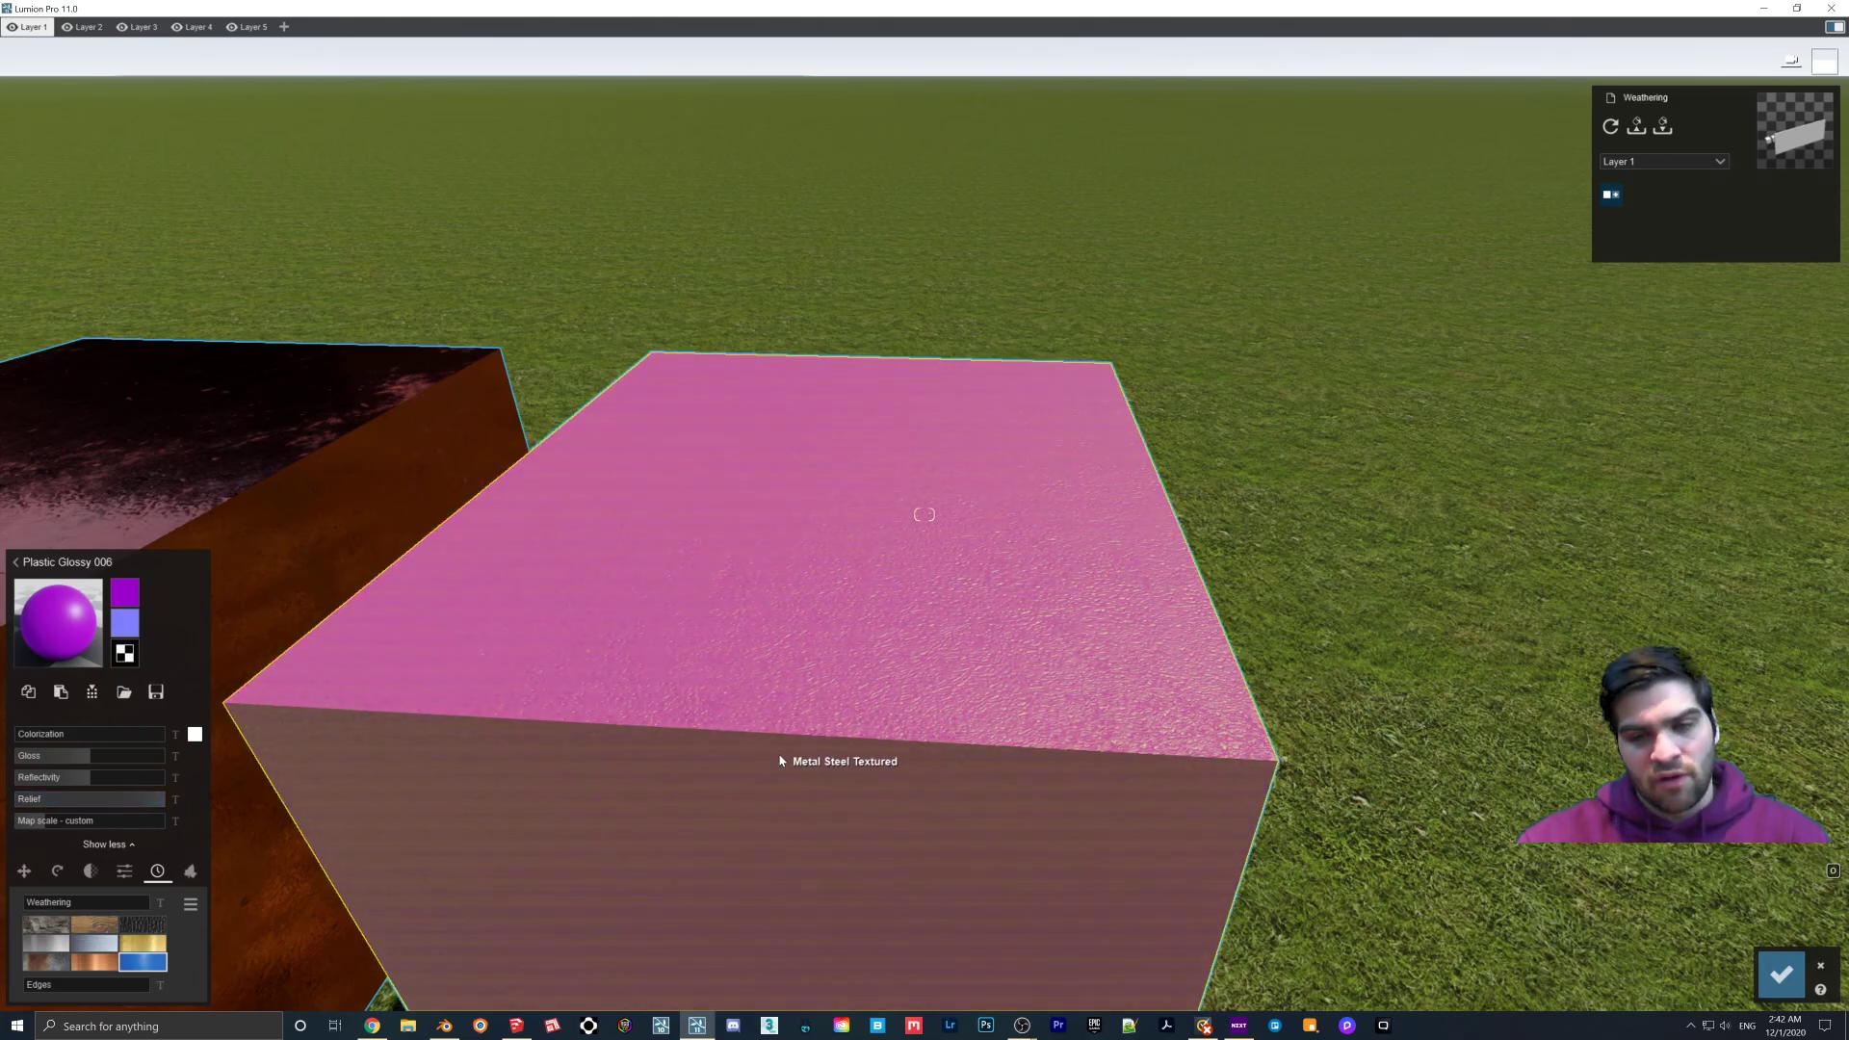
left_click(92, 799)
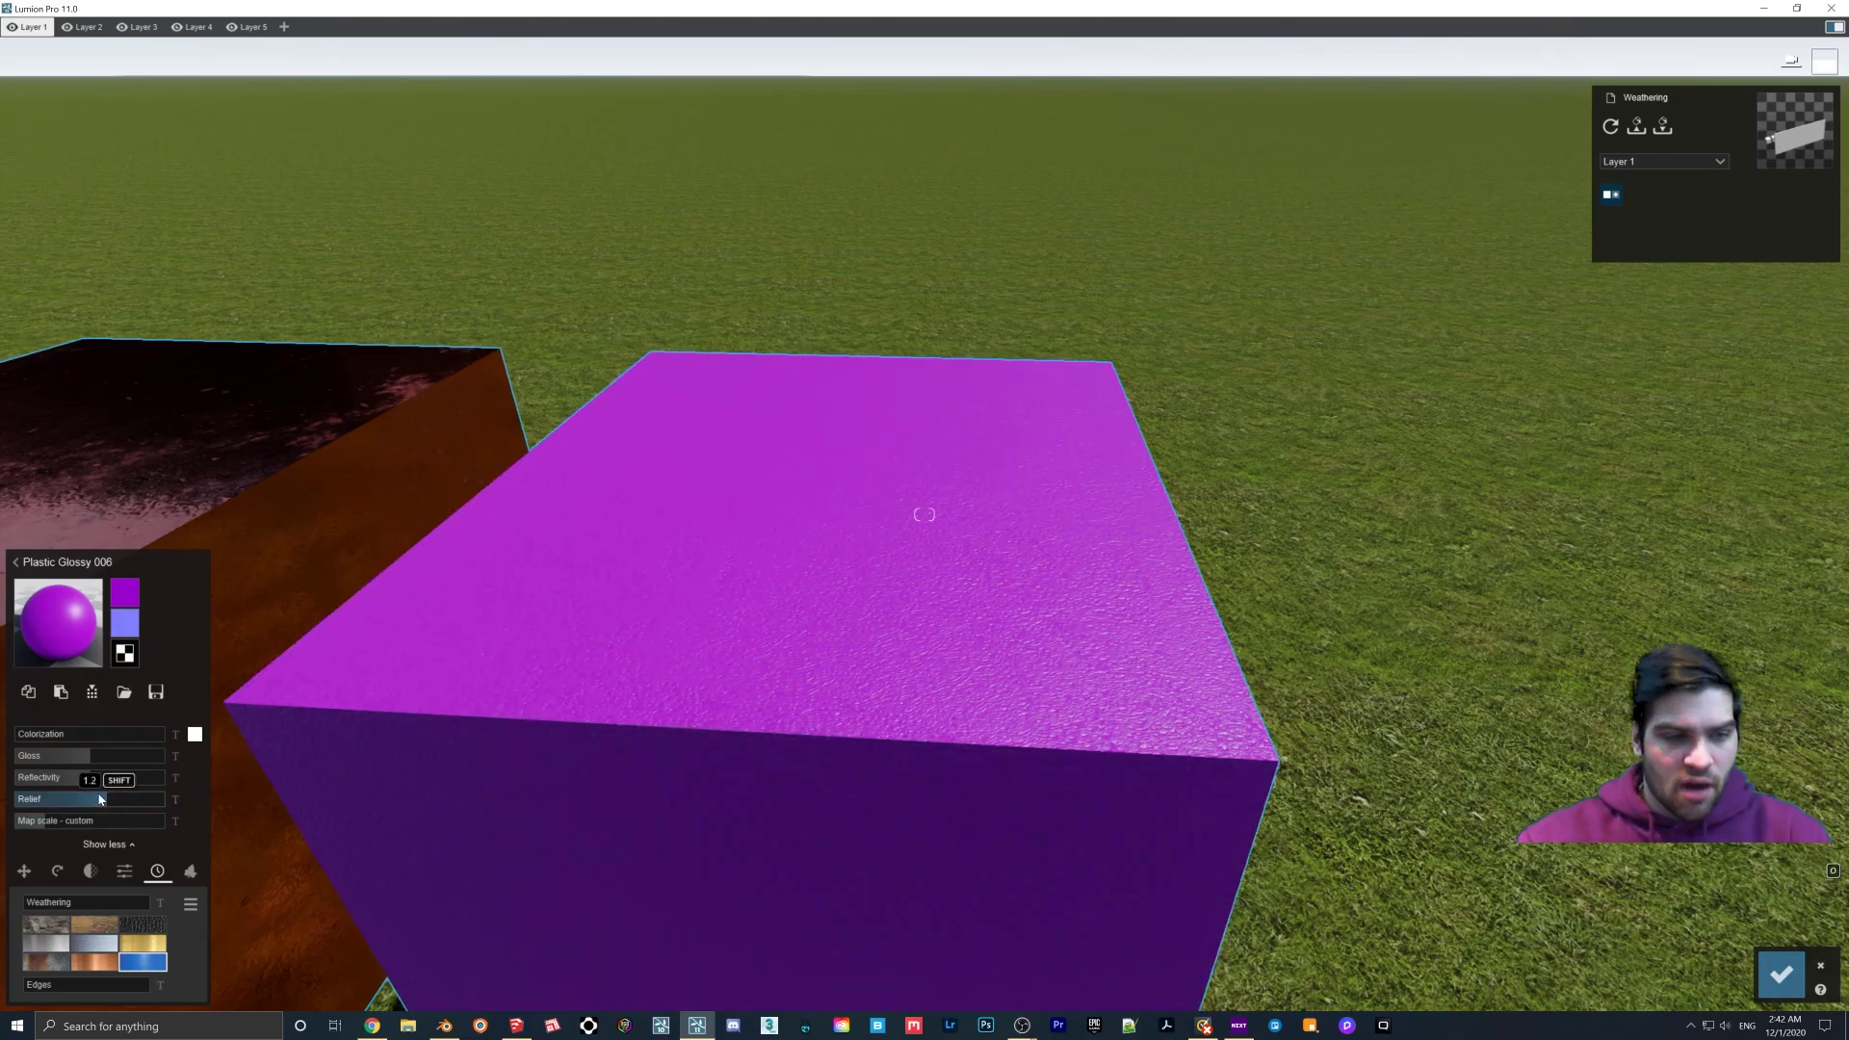
left_click(52, 902)
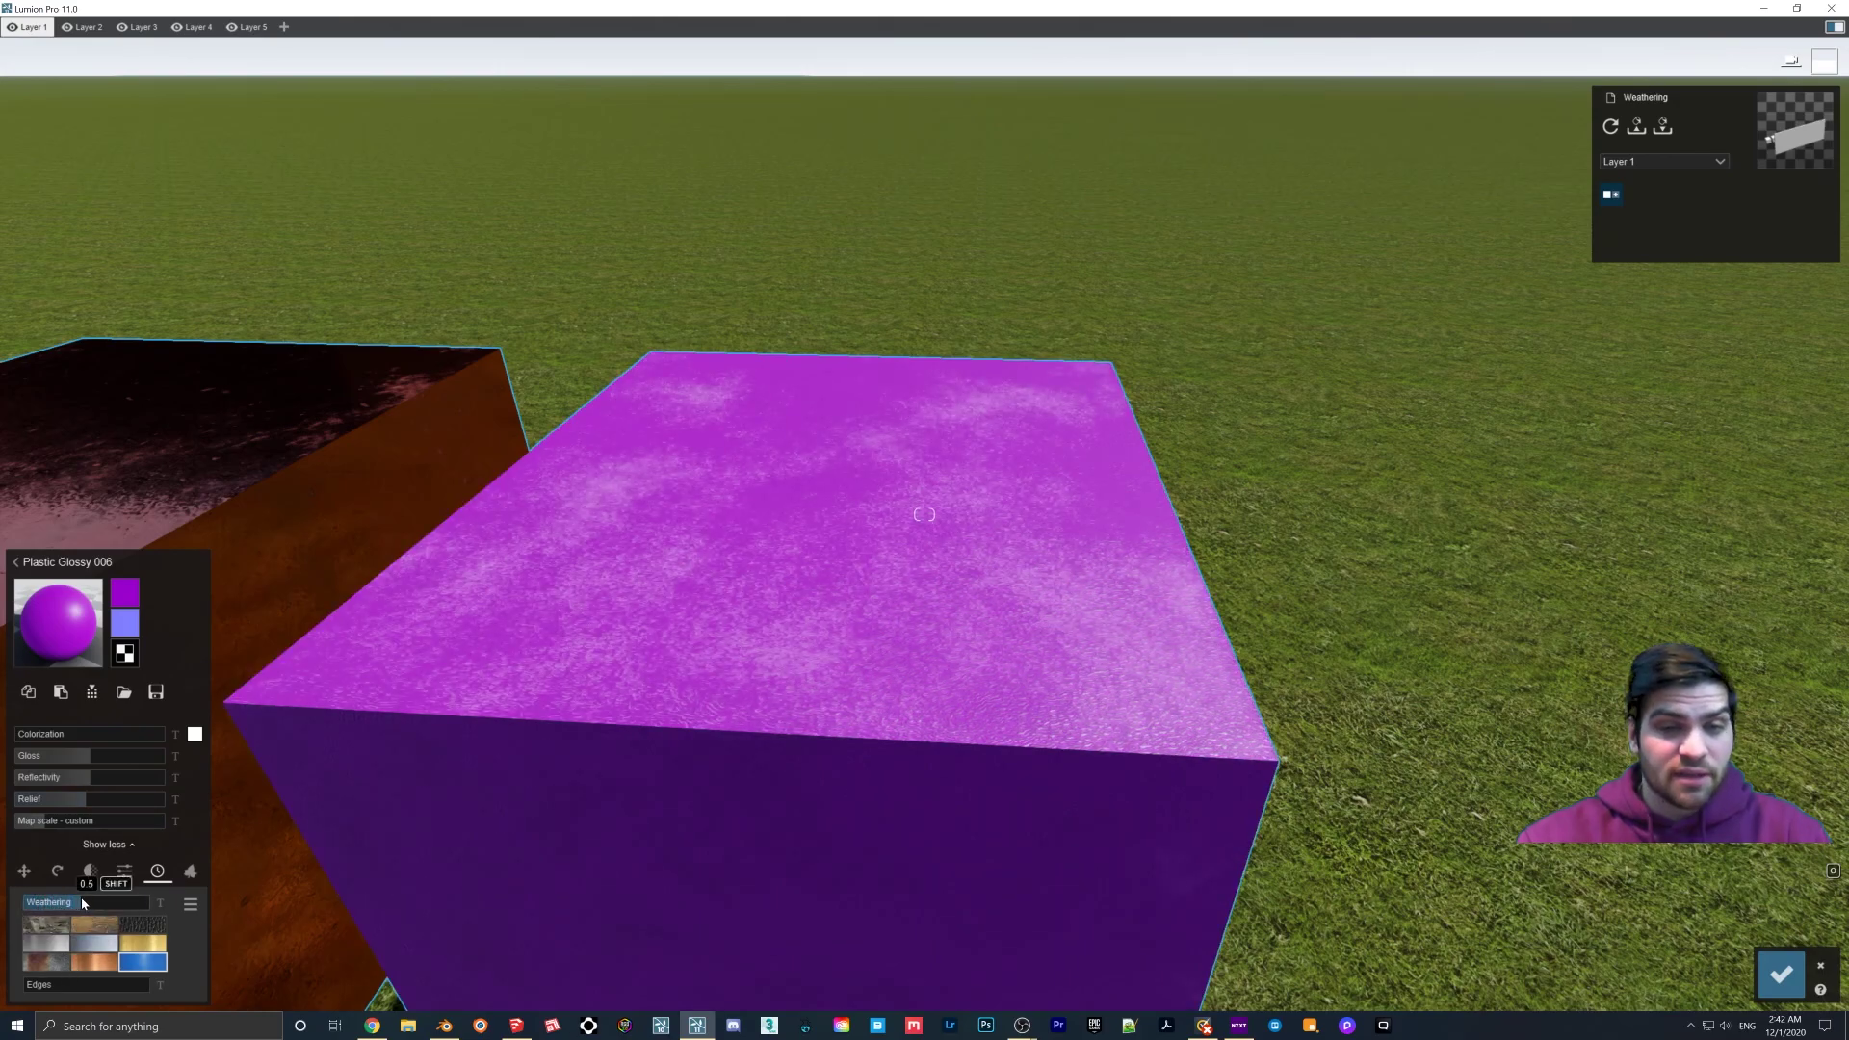
left_click_drag(82, 900, 96, 900)
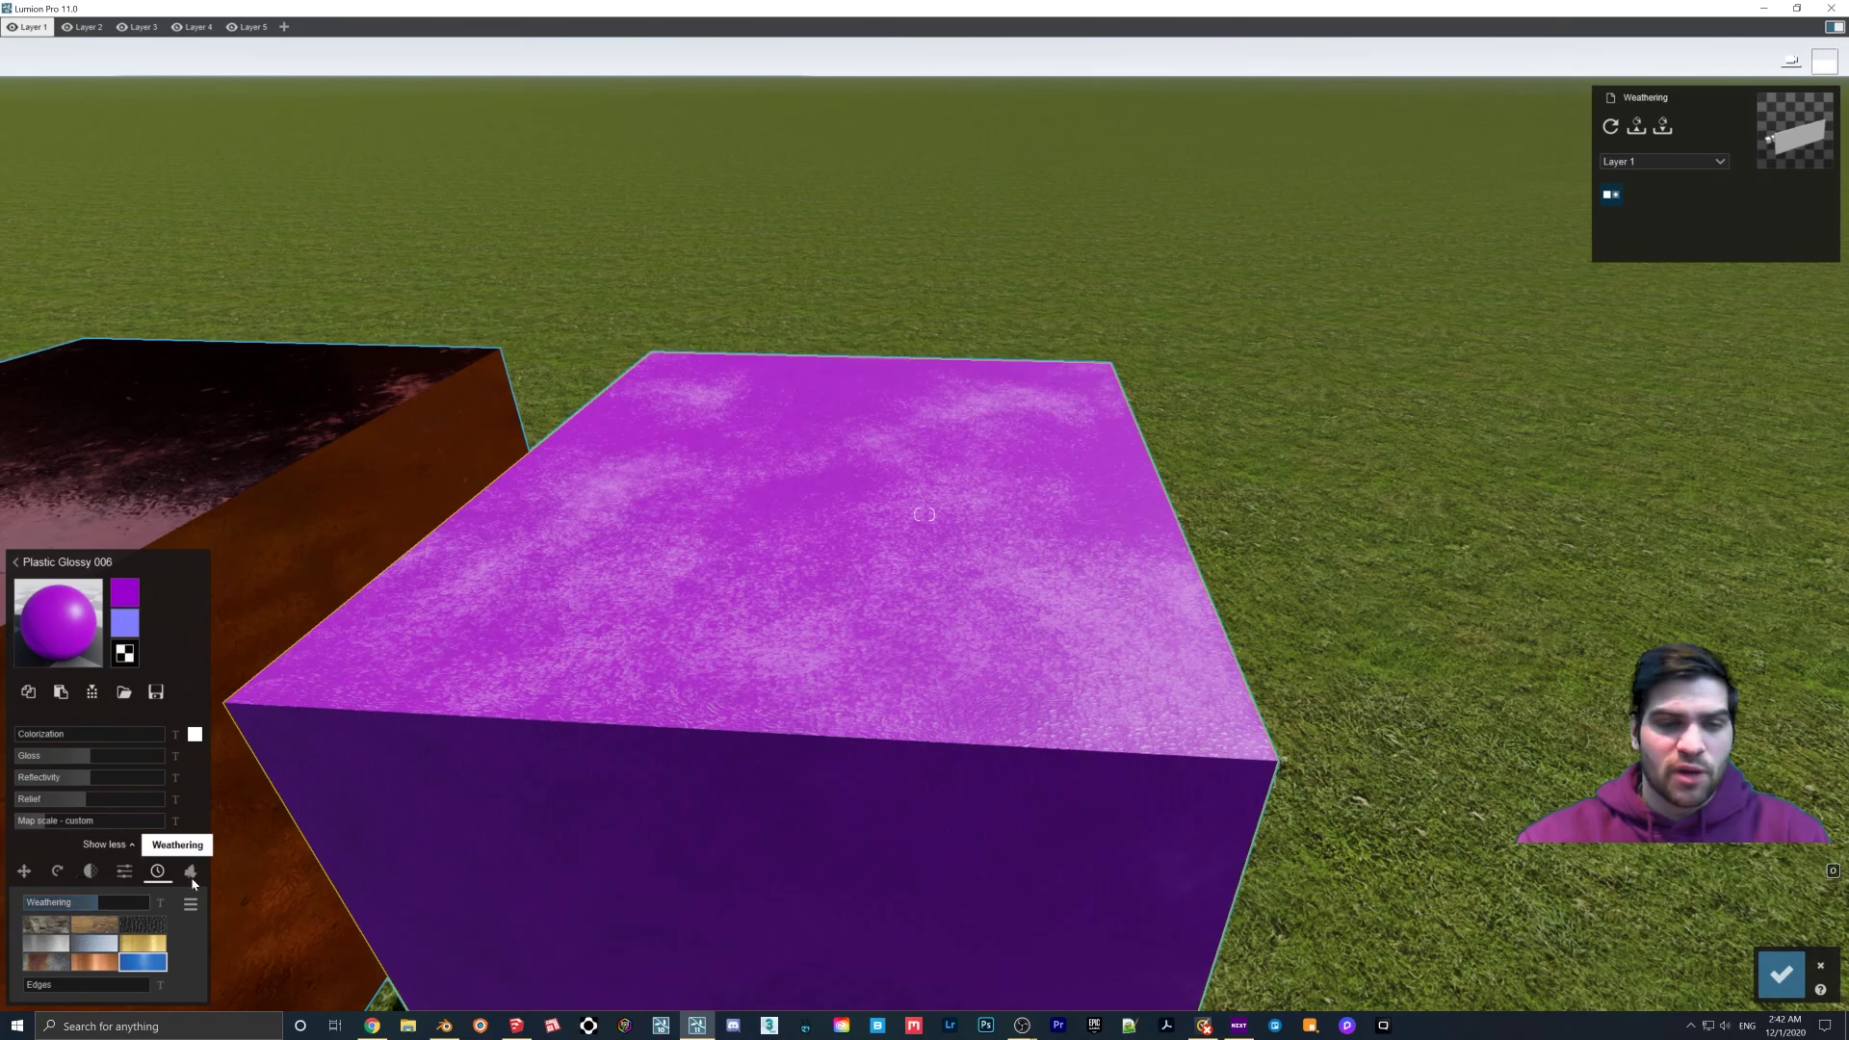
Step: Try a custom map scale of 0.5 on the weathered purple plastic cube
key("w")
right_click_drag(953, 811, 925, 721)
key("s")
scroll(925, 720, "up", 2)
left_click(36, 821)
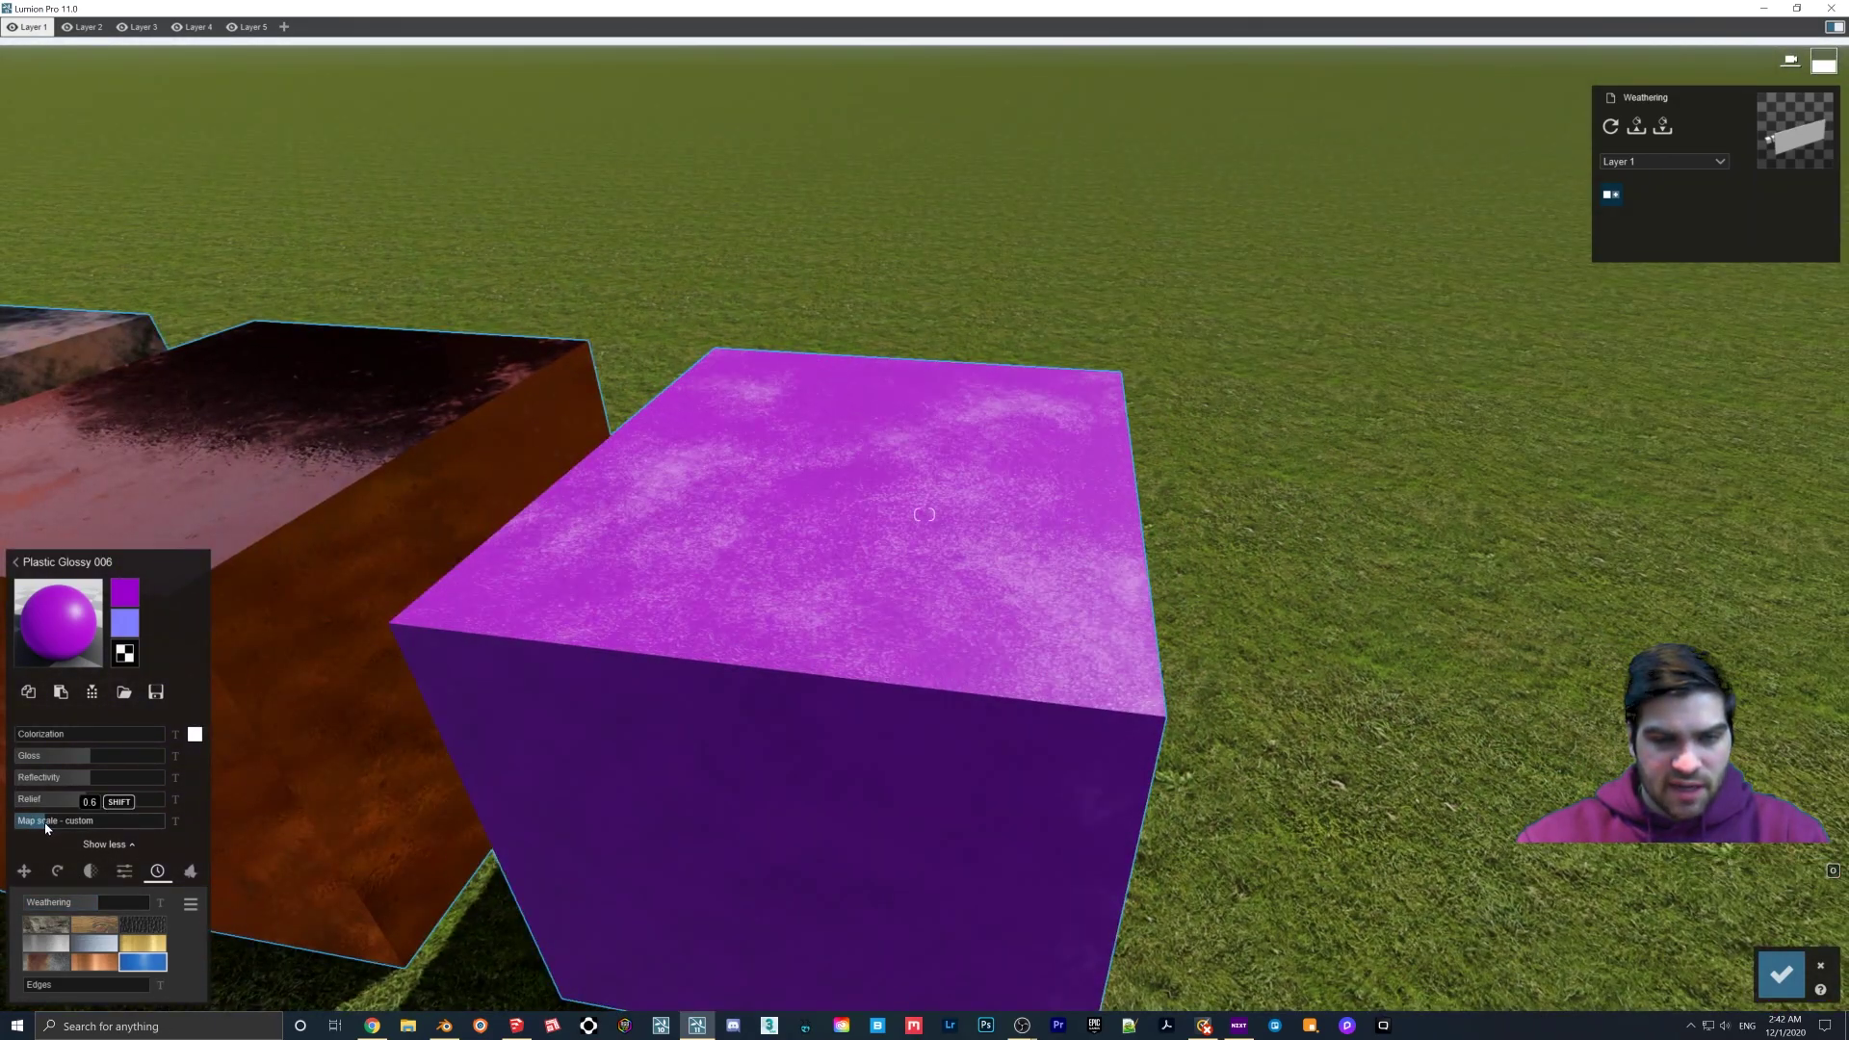
left_click_drag(41, 825, 46, 833)
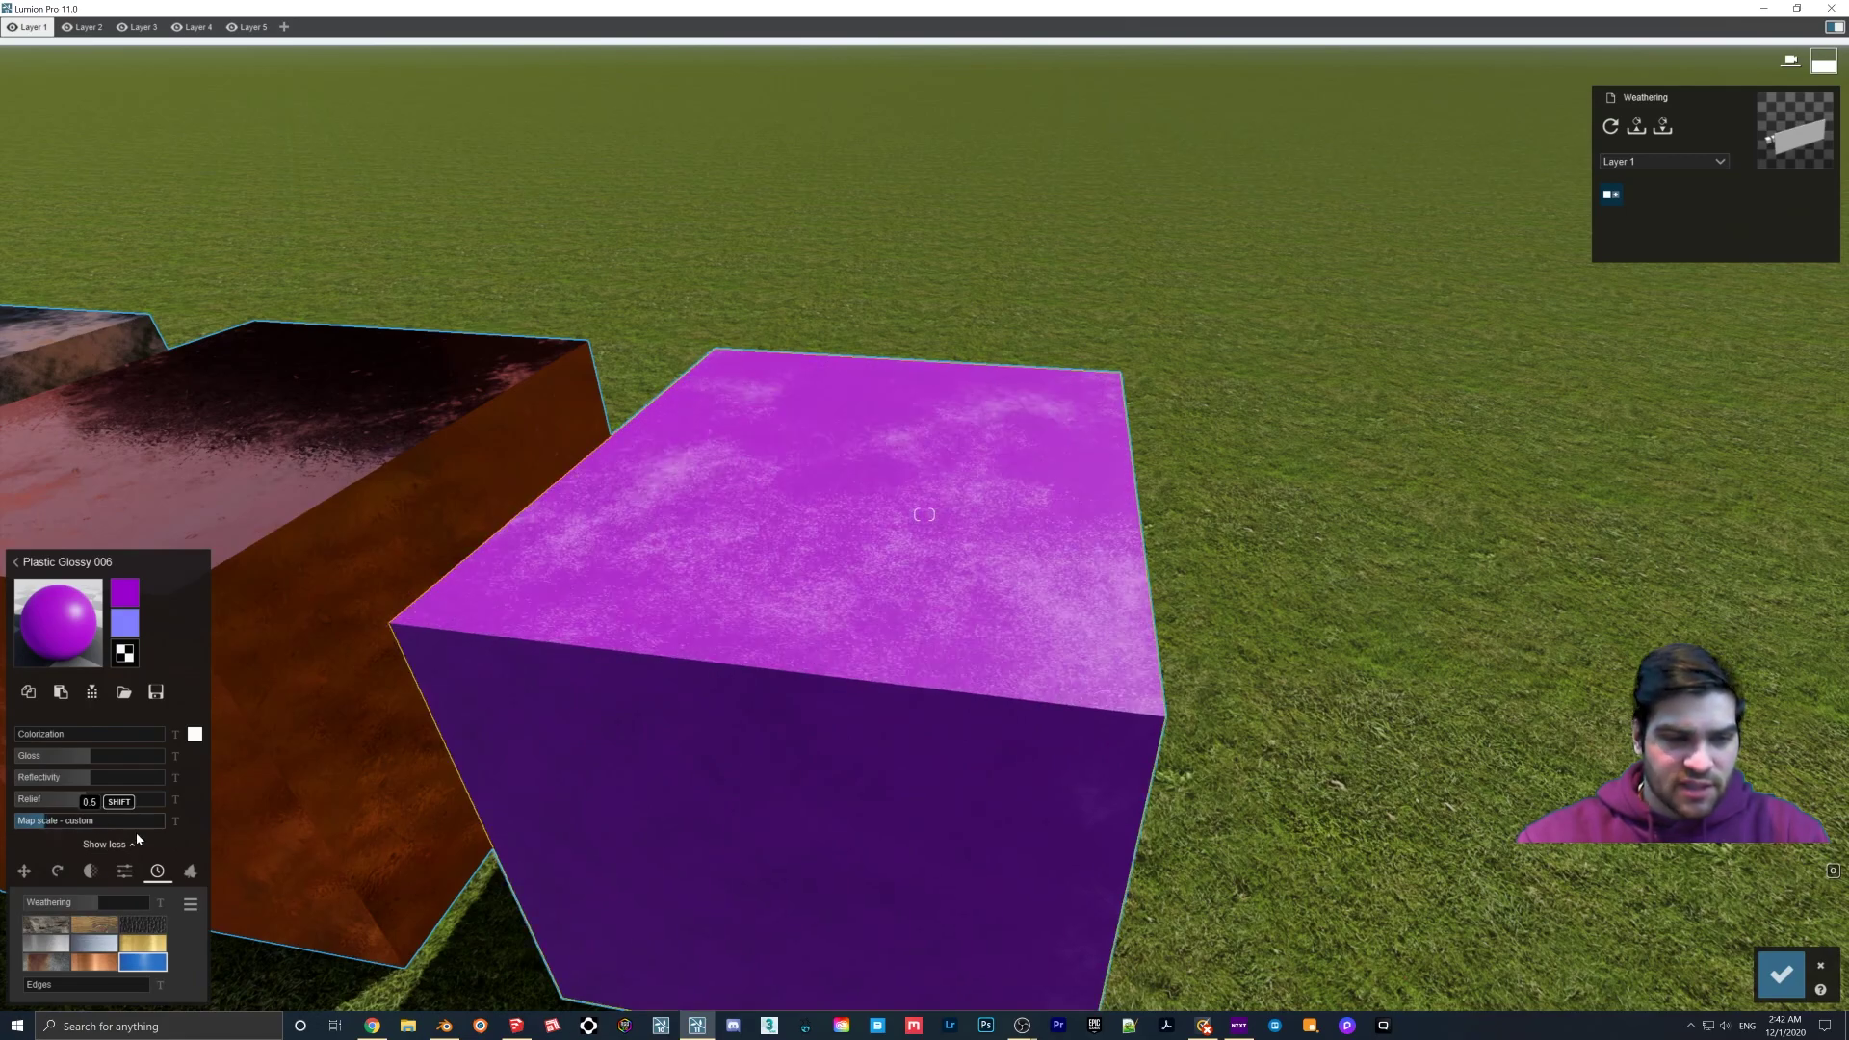
Step: Remove the purple cube's weathering, try a map scale of about 1.7, and raise the weathering to 0.2
left_click_drag(80, 905, 22, 903)
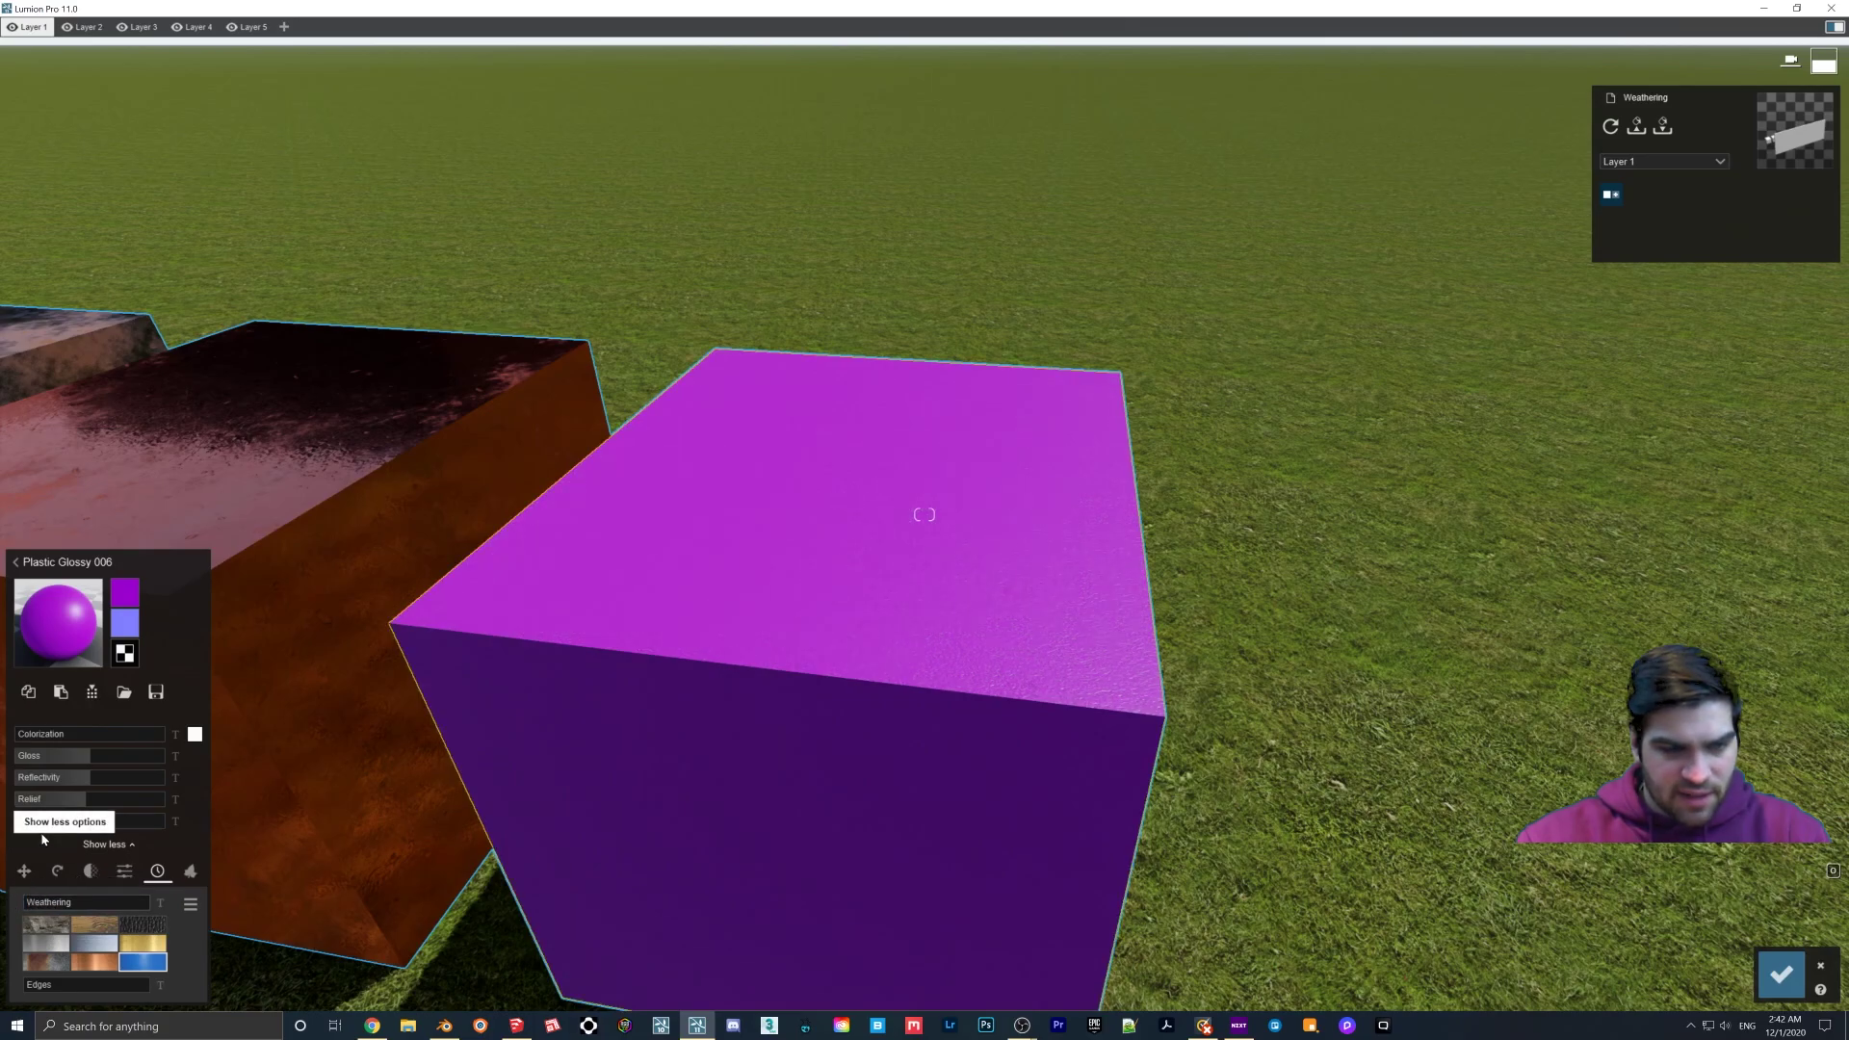
left_click_drag(42, 828, 50, 831)
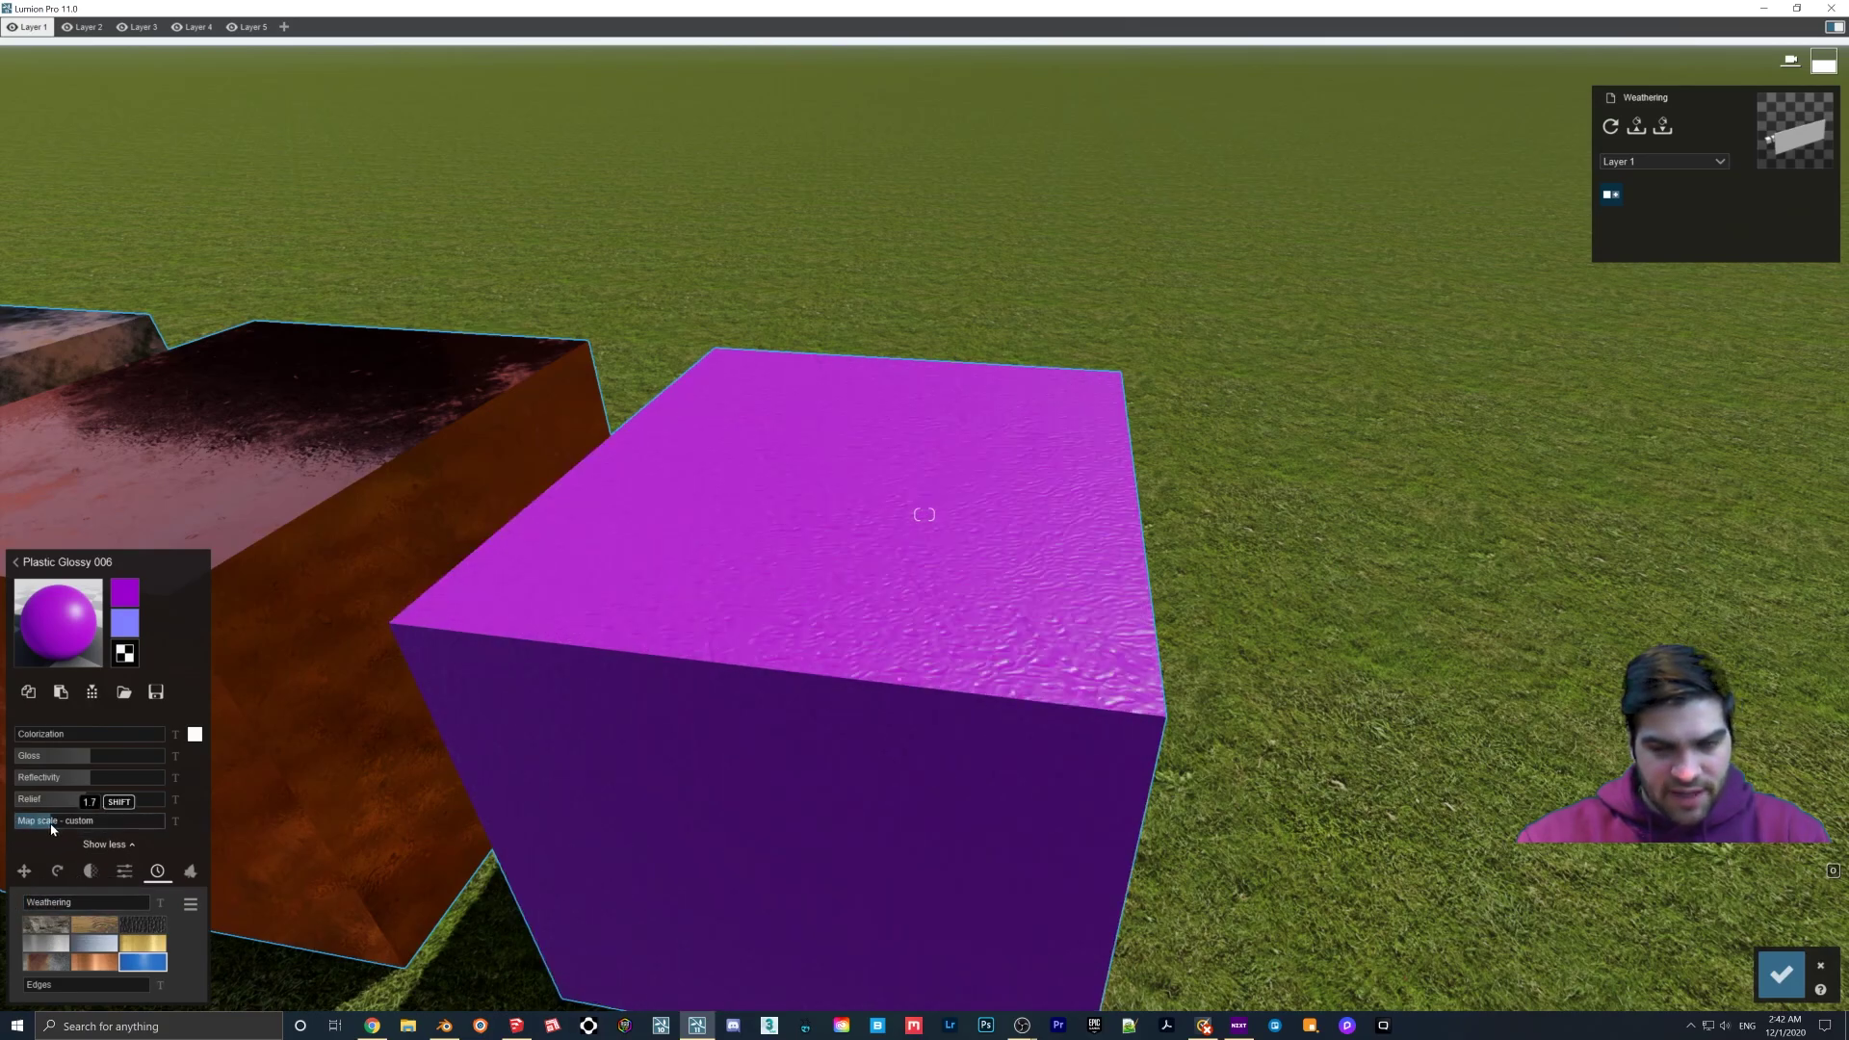
left_click(45, 907)
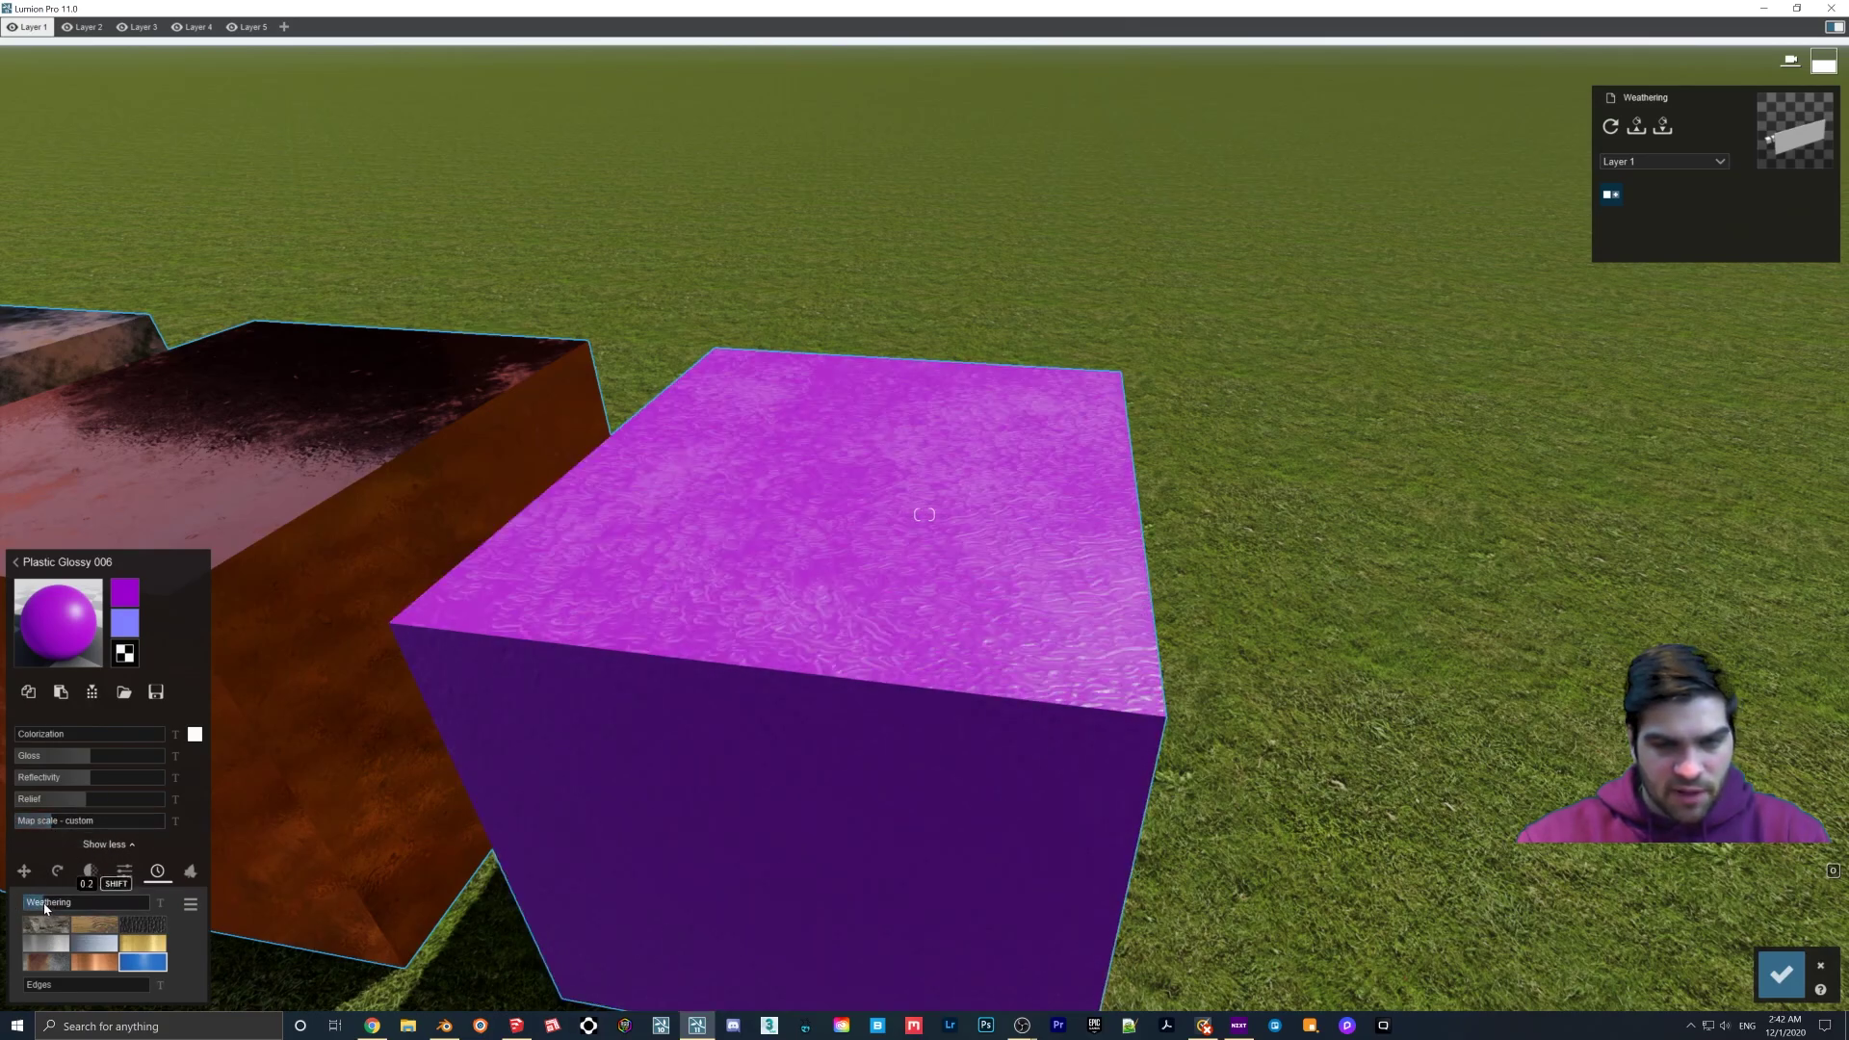
Step: Compare map scales between 1.5 and 5.6 on the lightly weathered purple cube
left_click(64, 823)
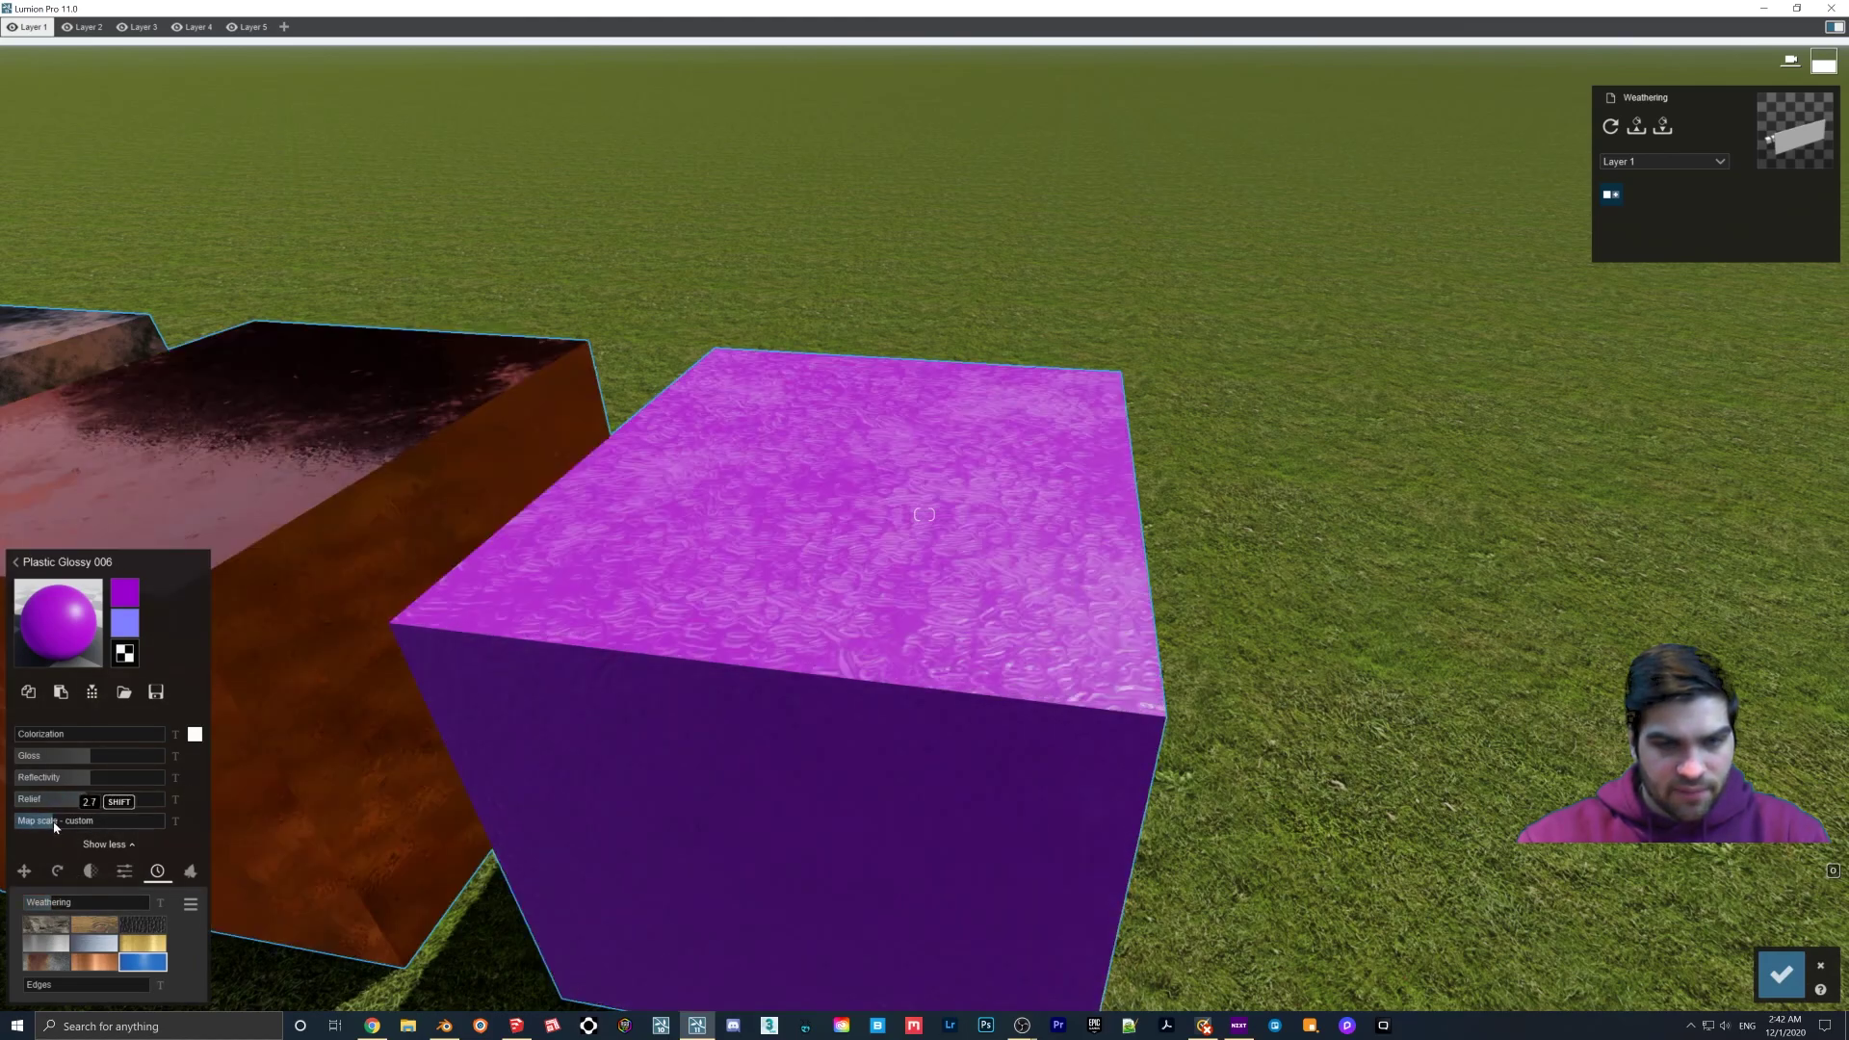
left_click(52, 822)
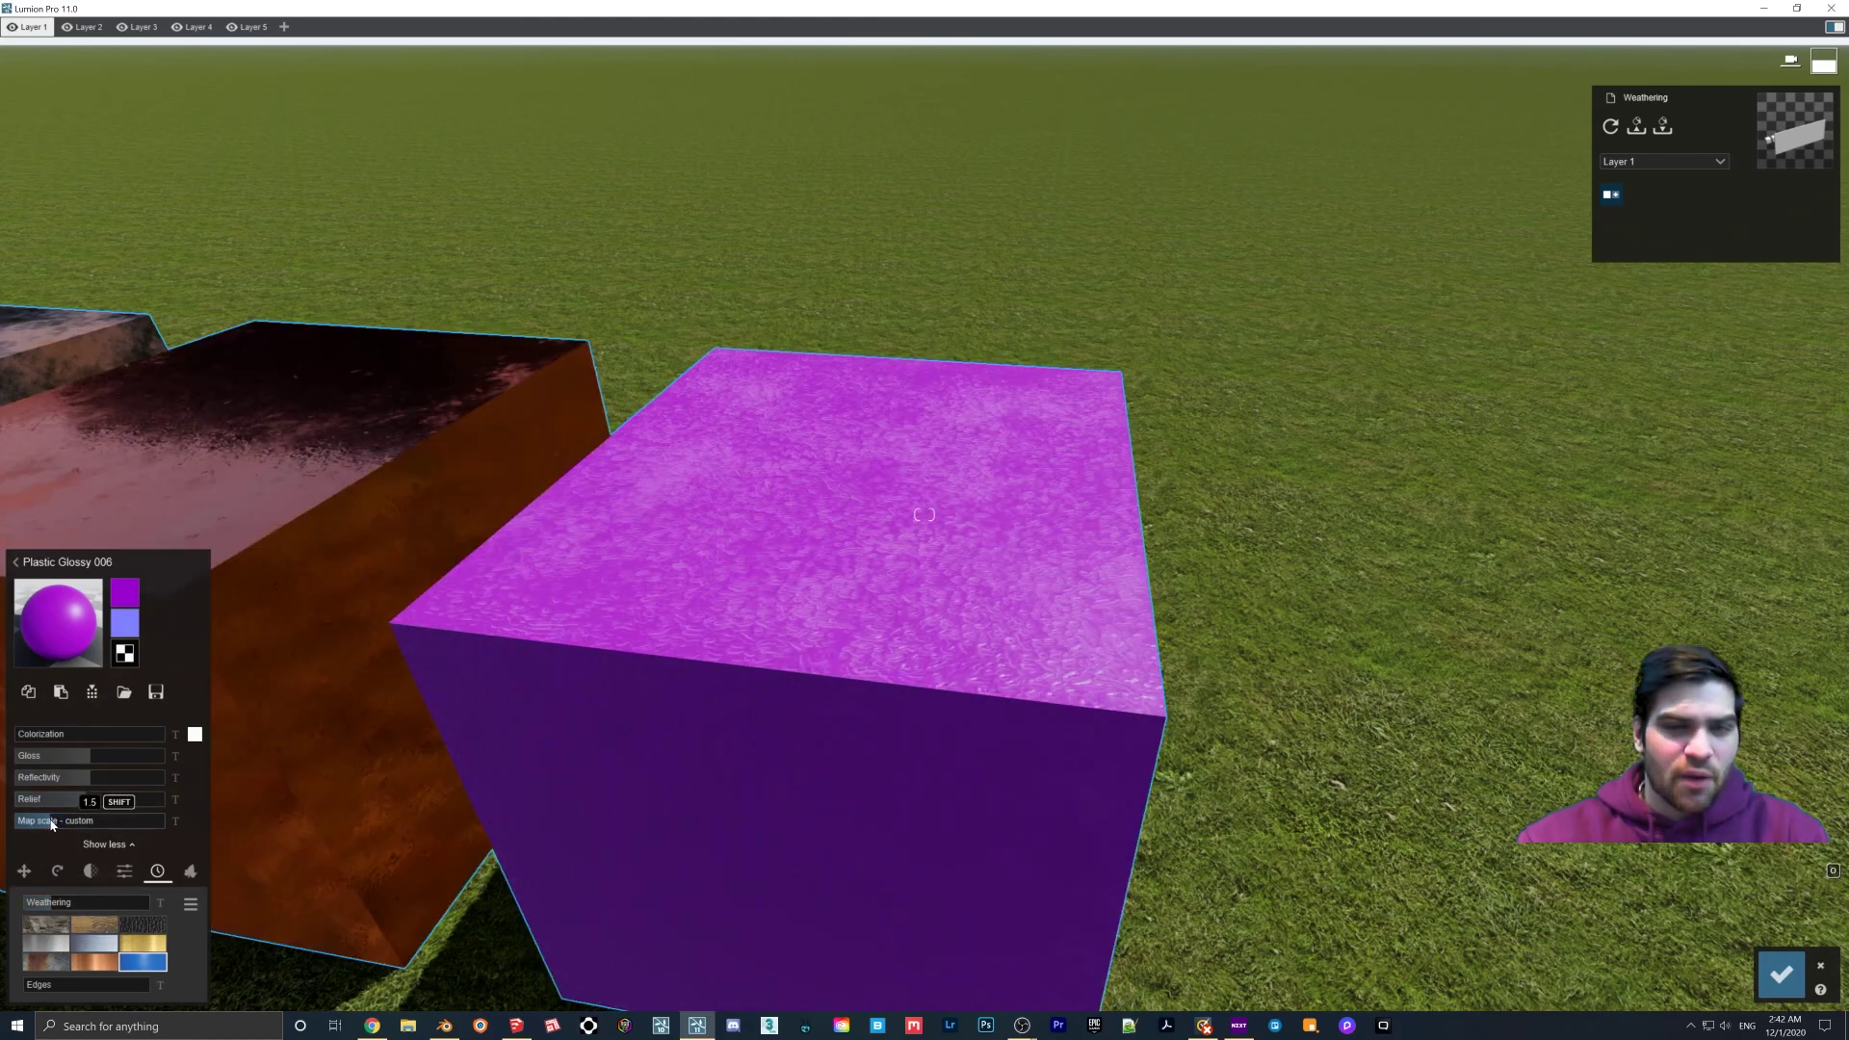
left_click(56, 822)
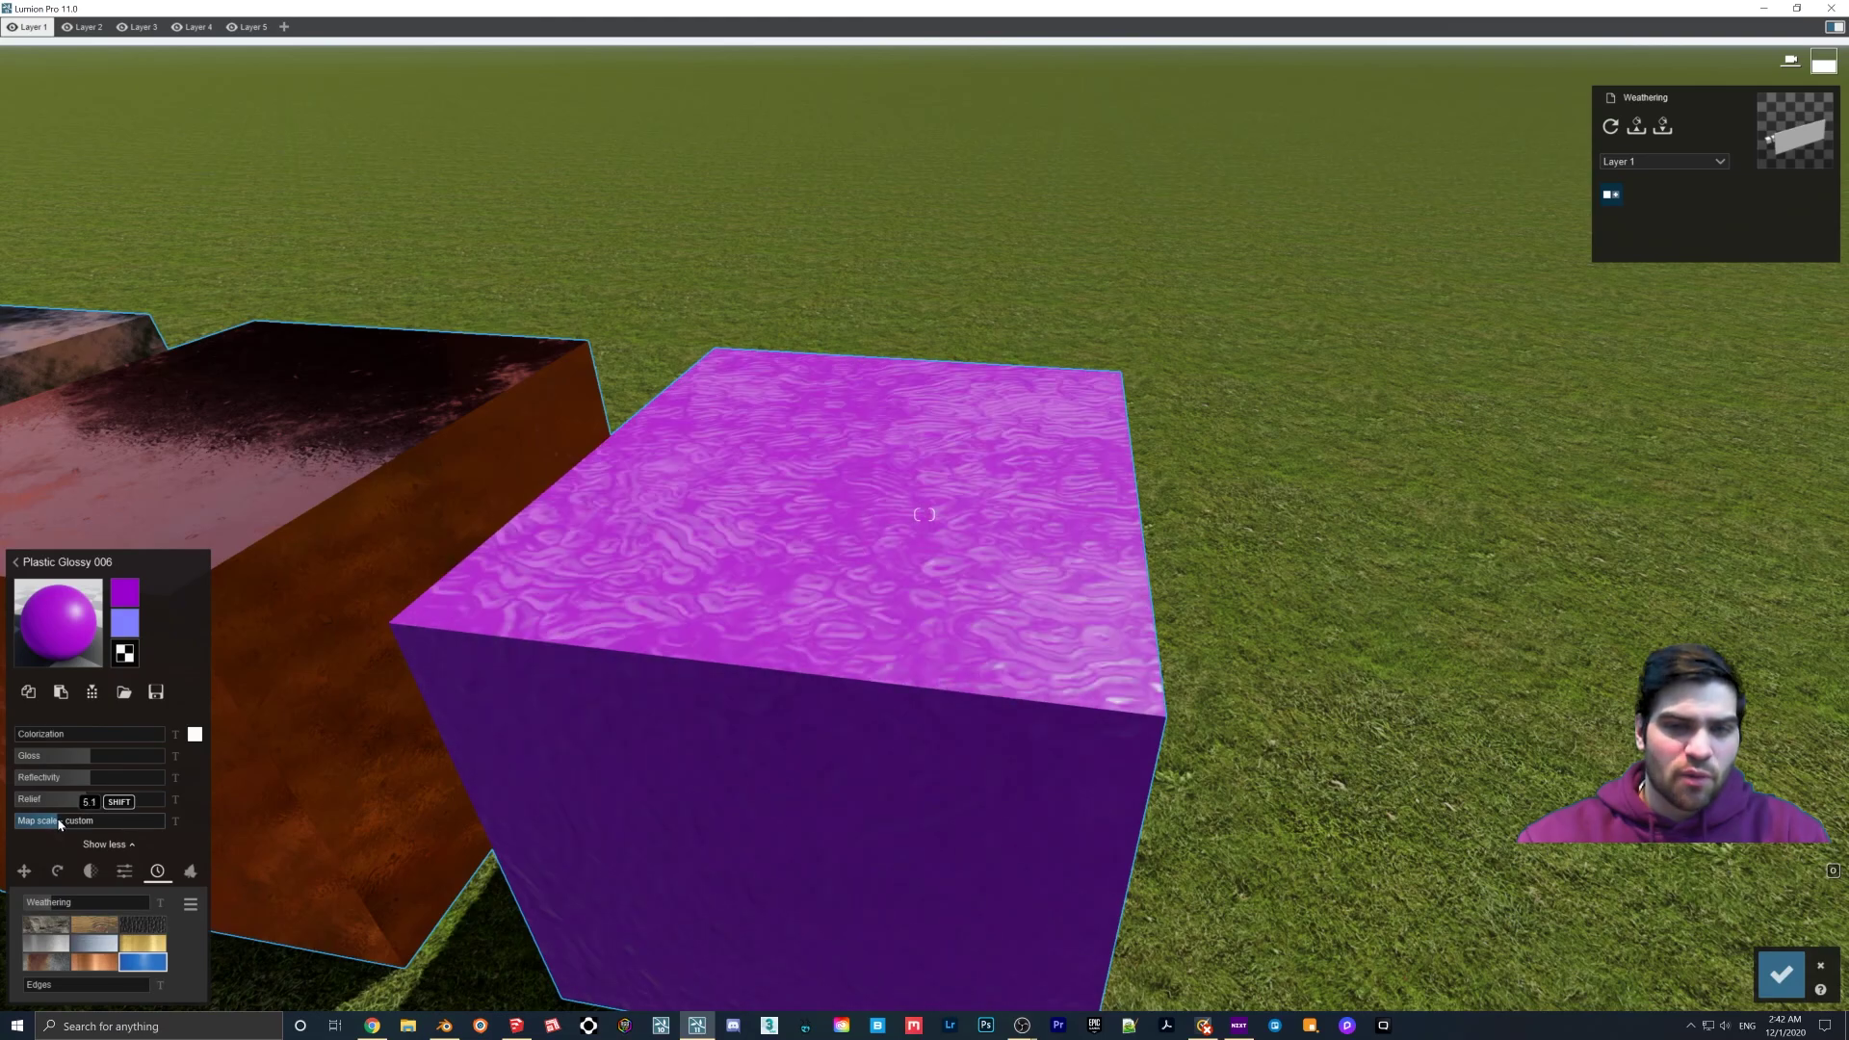
left_click(57, 824)
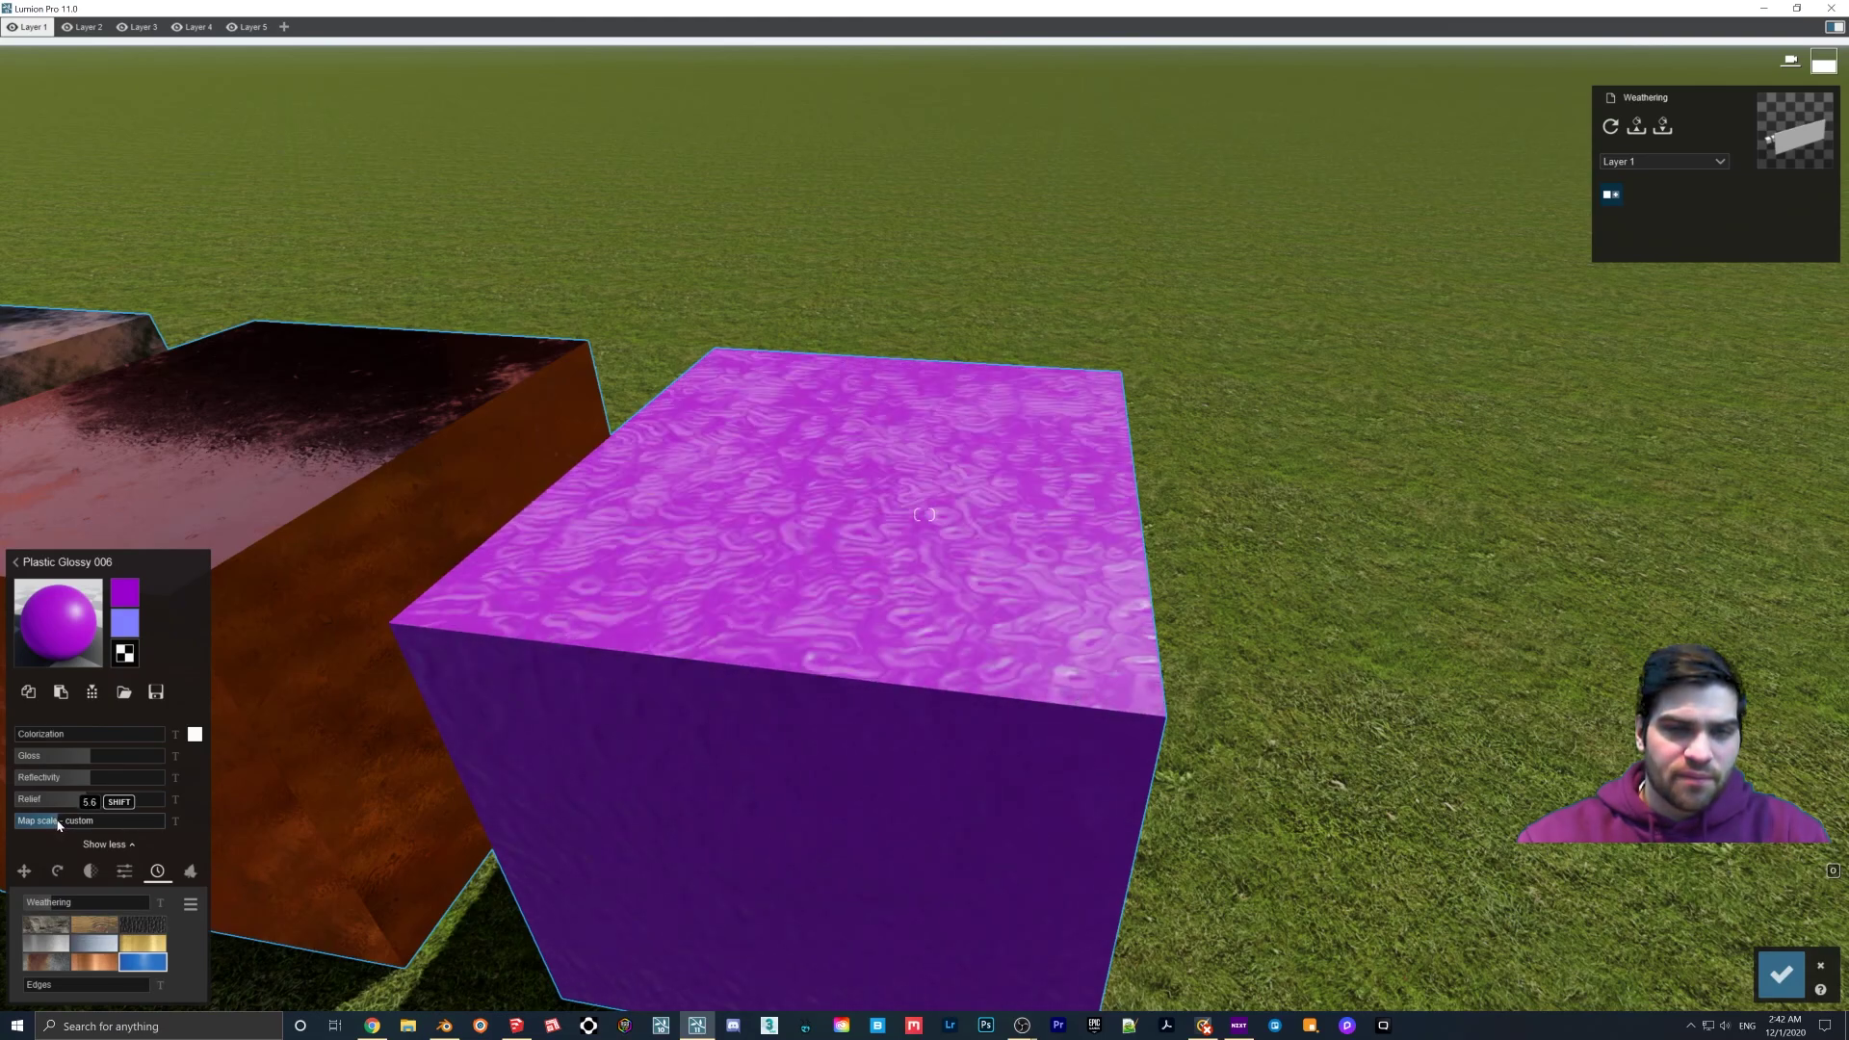
left_click(58, 821)
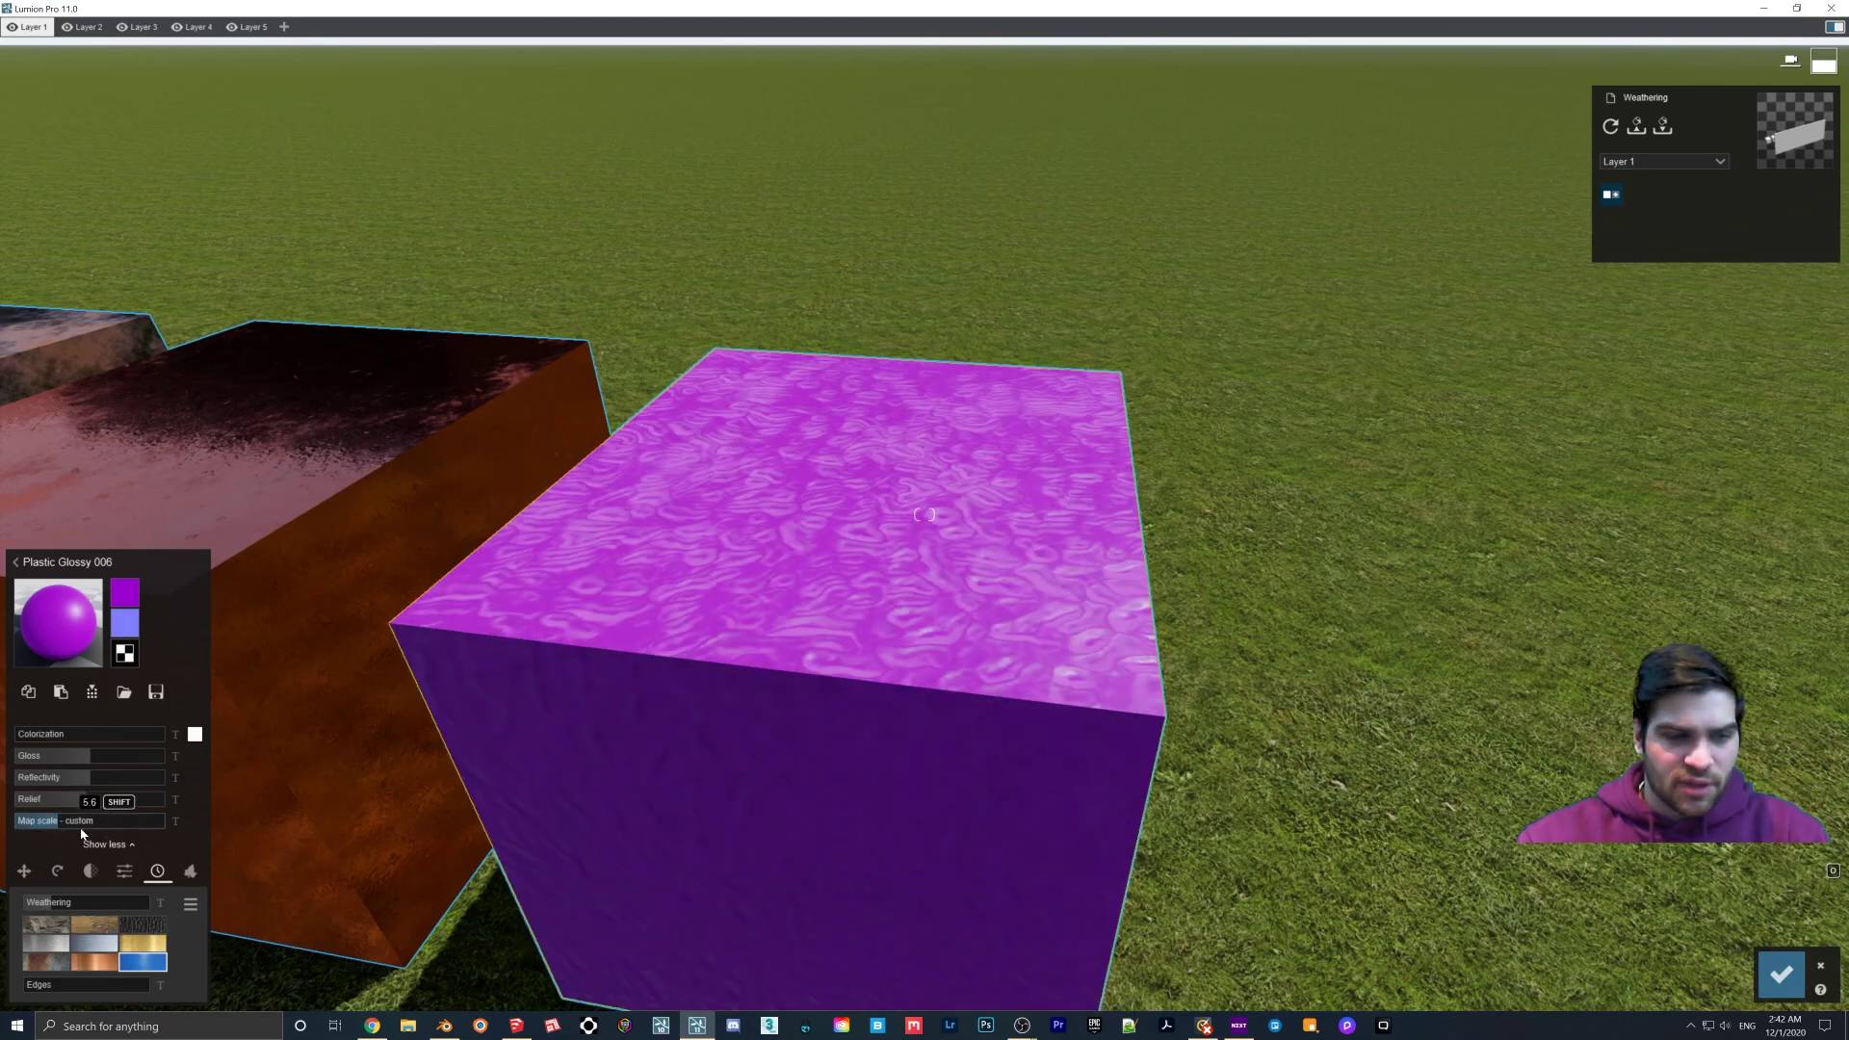
Step: Set the purple cube's weathering to 0.6 and reduce its map scale to slightly below 1.1
left_click(74, 902)
left_click(53, 826)
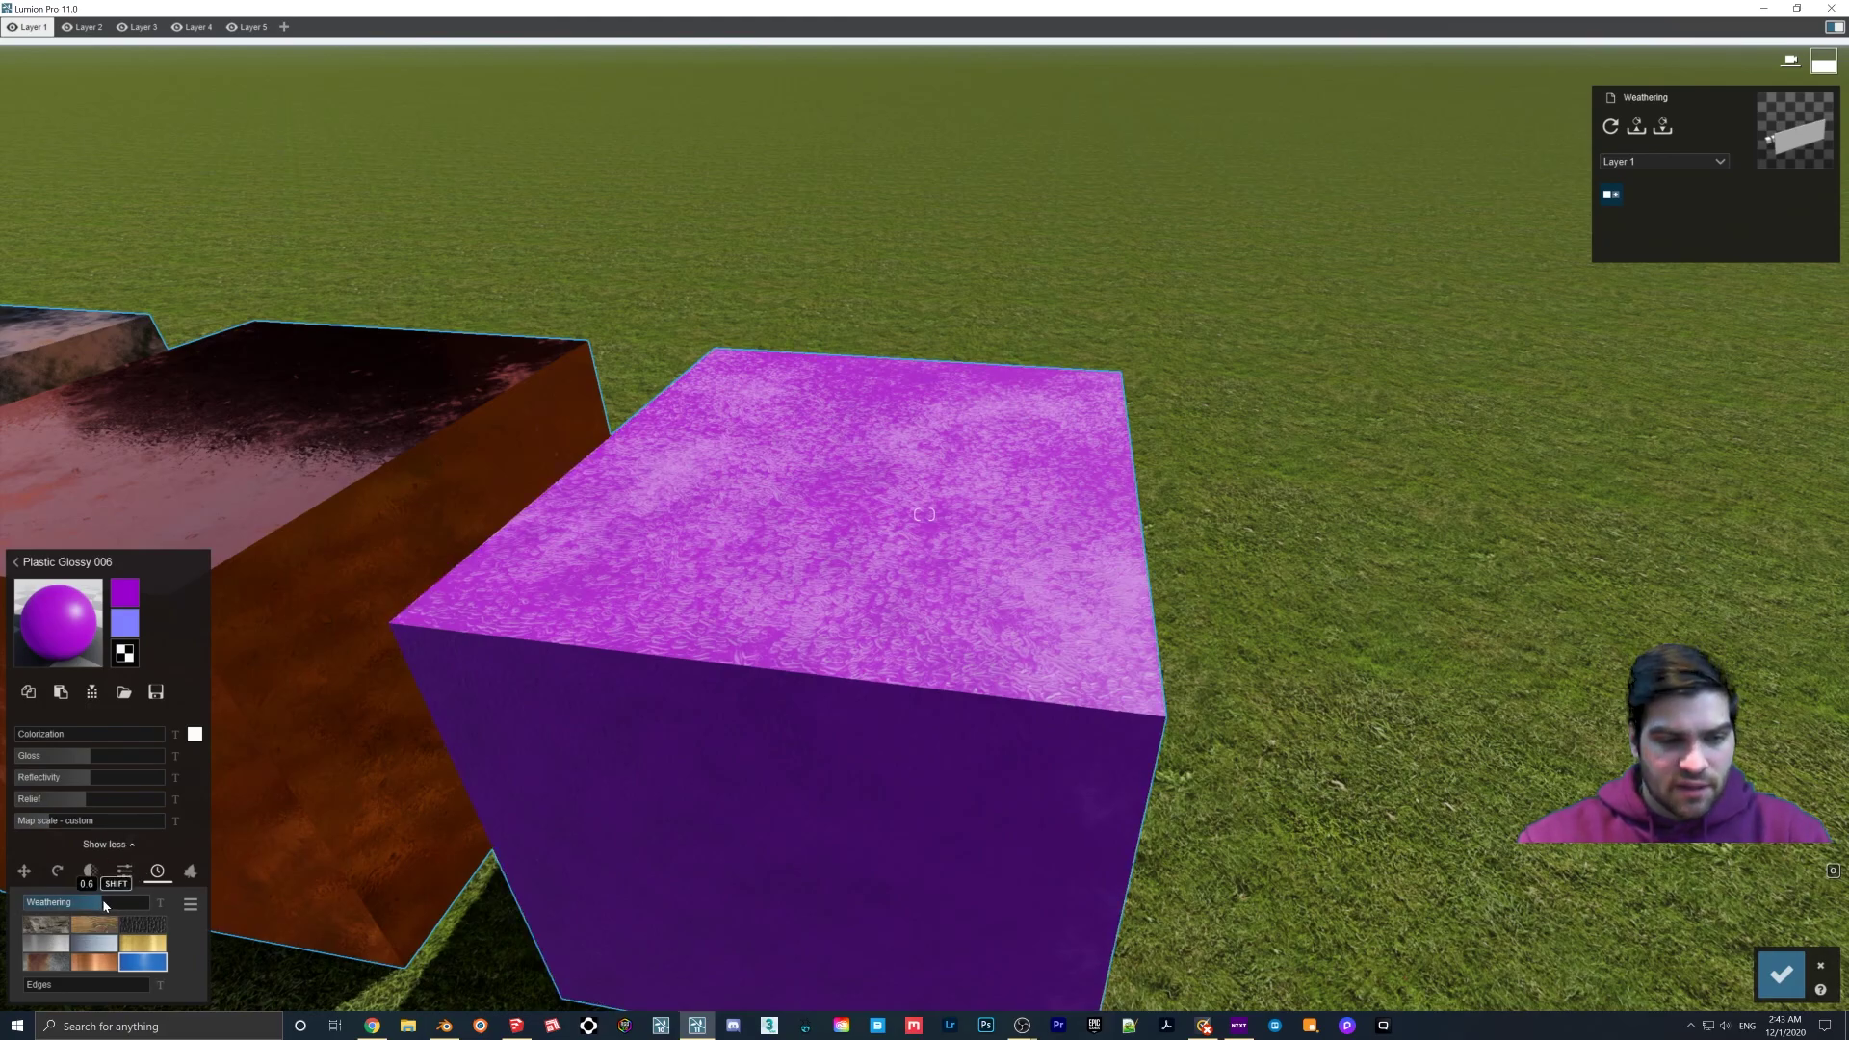
left_click(50, 825)
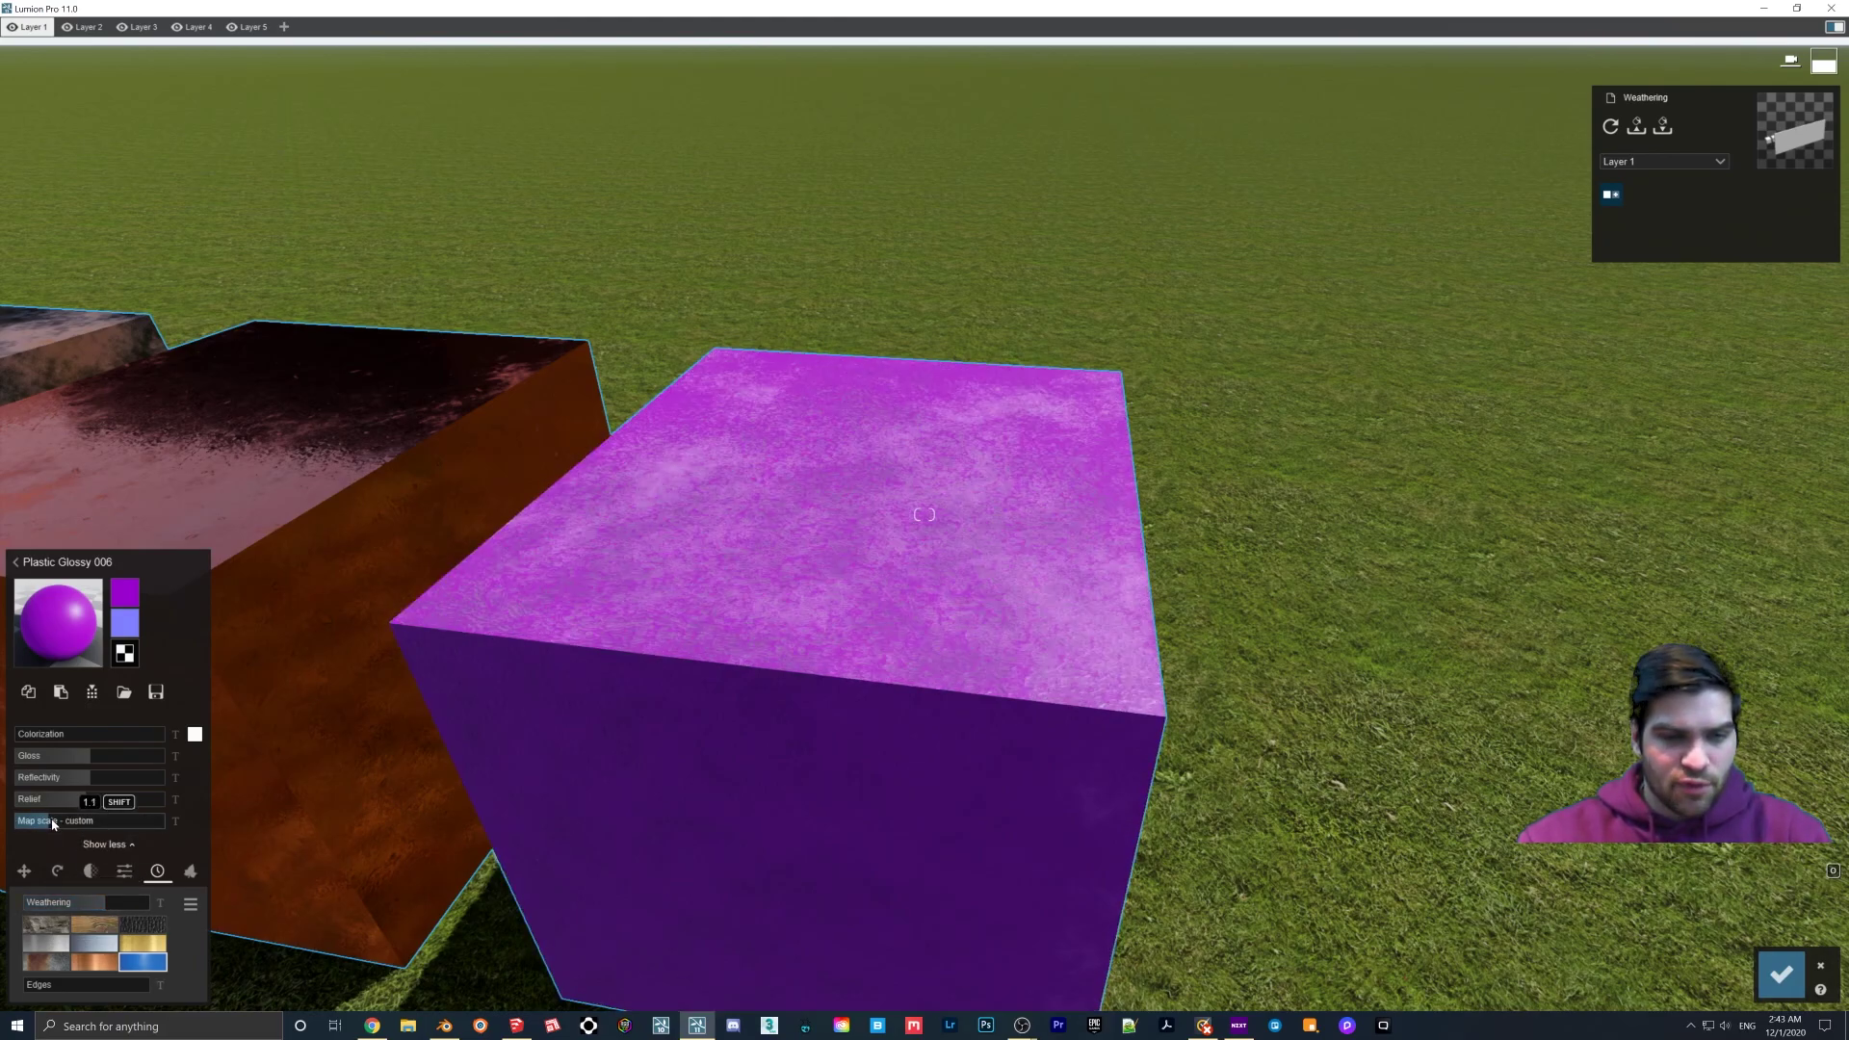
left_click_drag(50, 824, 47, 825)
Step: Select the material of the large rock boulder standing apart from the row of cubes
right_click_drag(920, 730, 883, 691)
key("s")
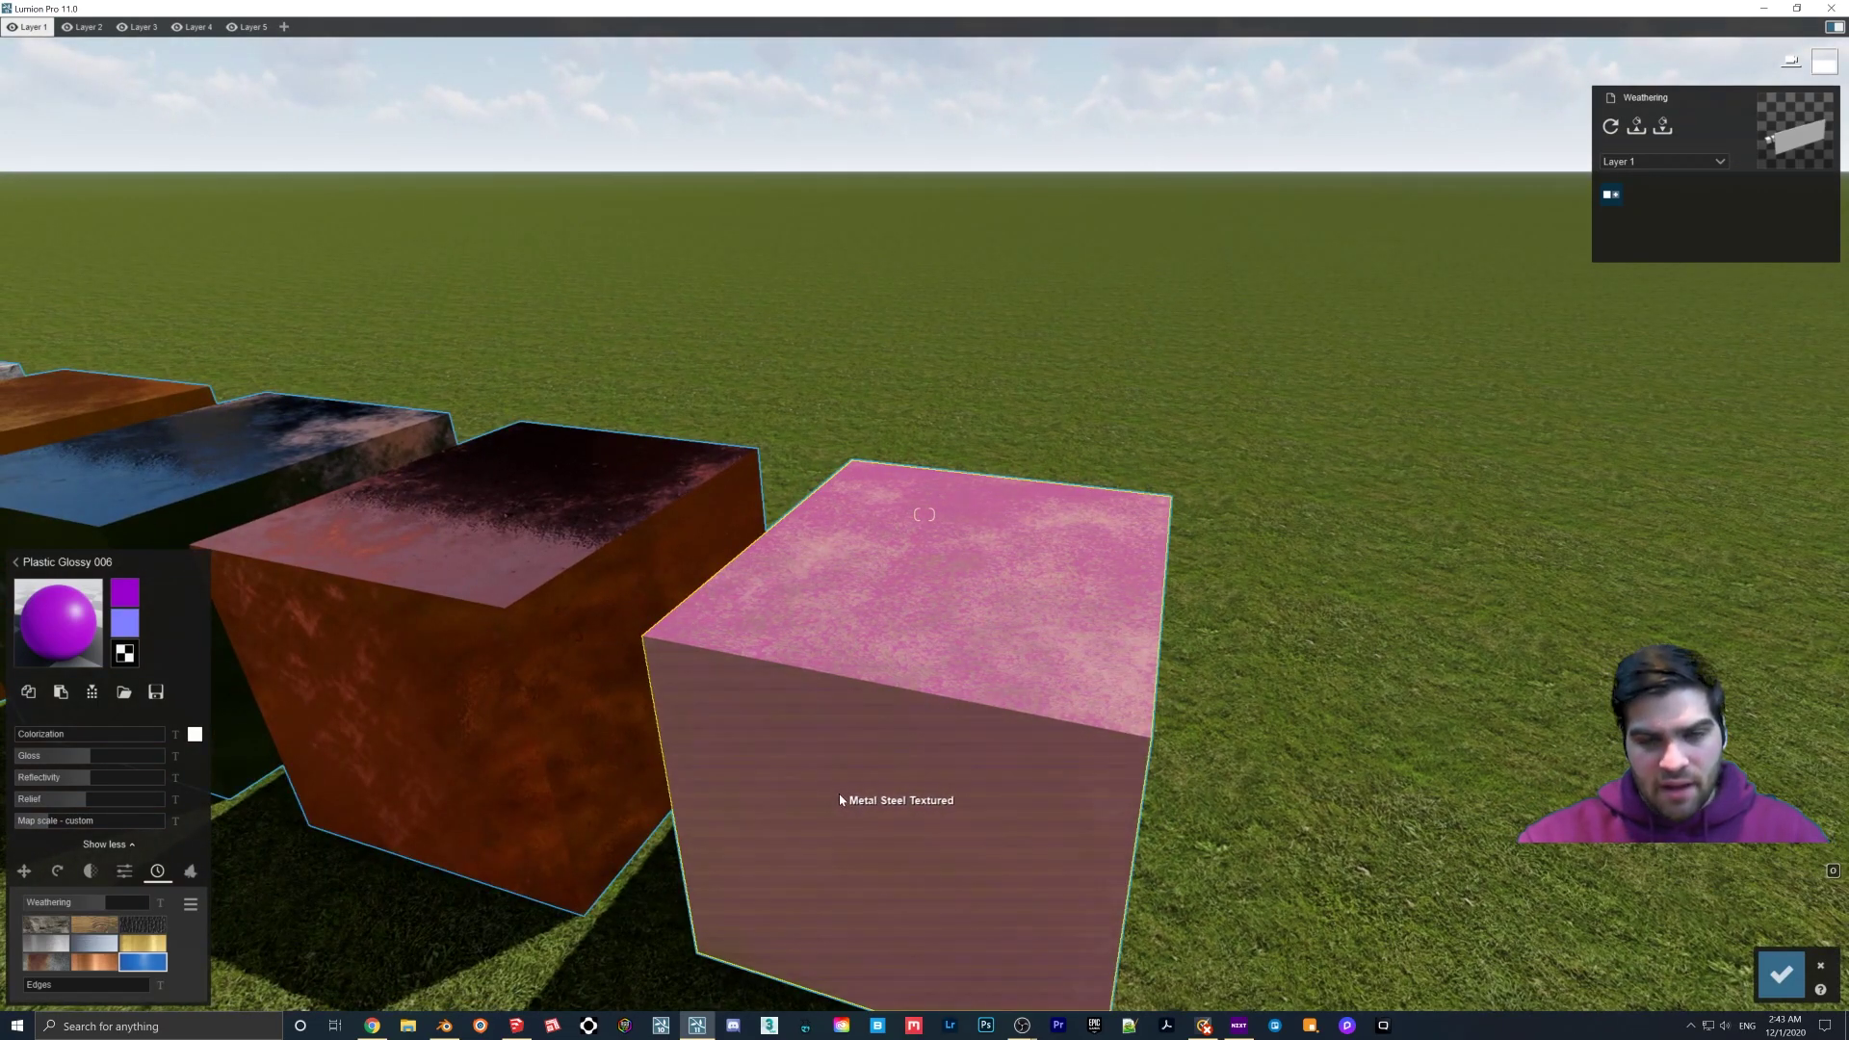
right_click_drag(839, 800, 463, 536)
right_click_drag(792, 545, 850, 574)
key("a")
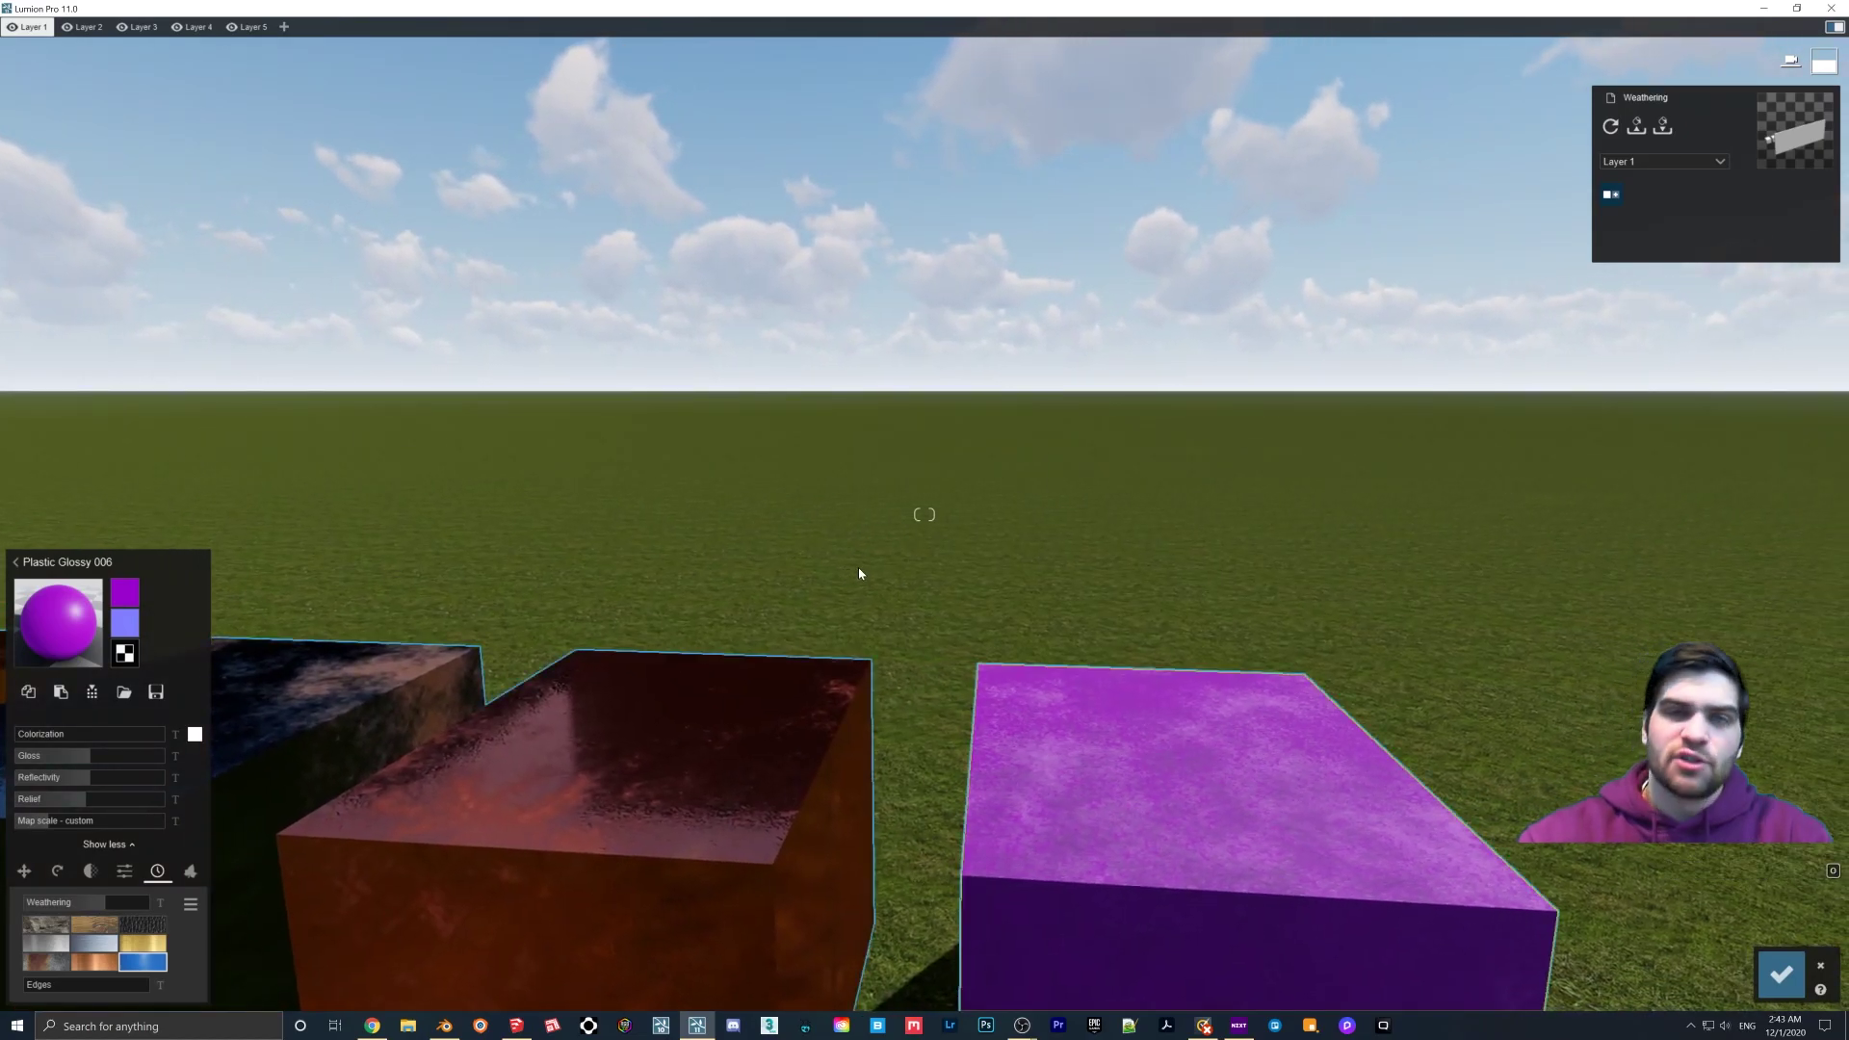
key("s")
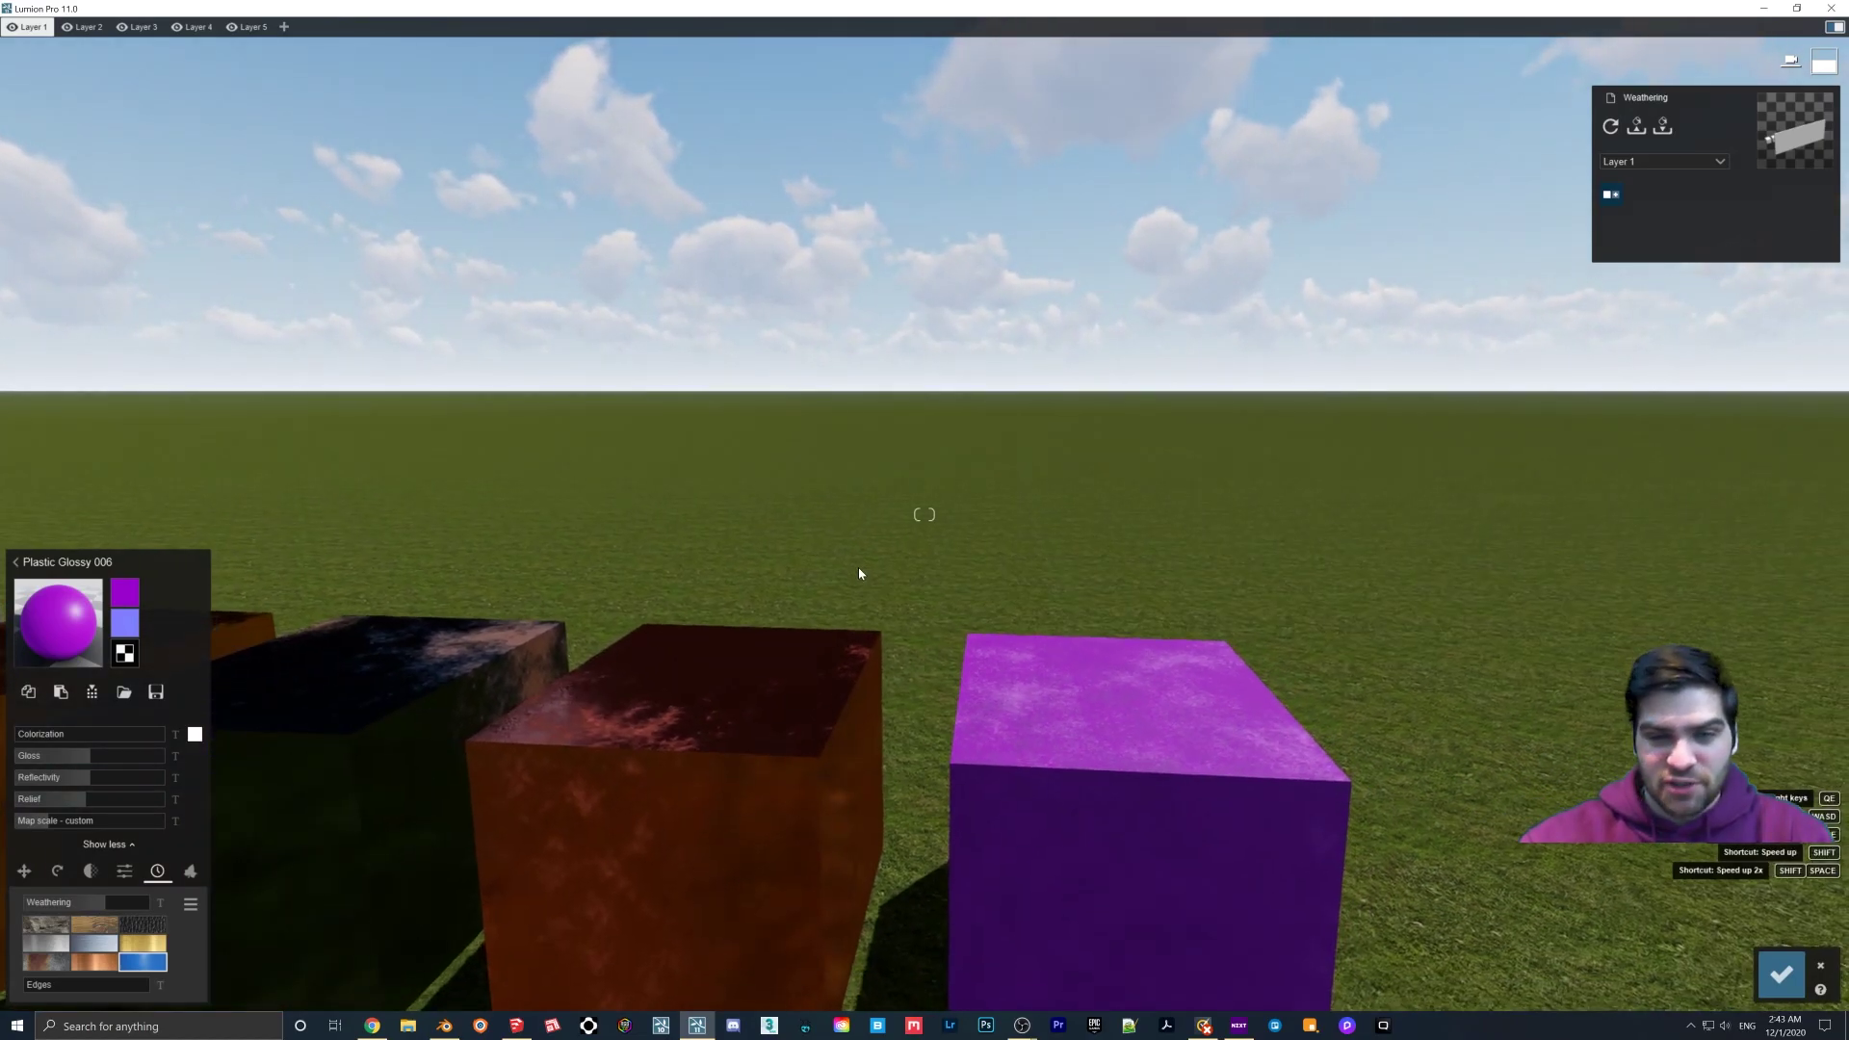
key("s")
right_click_drag(909, 563, 984, 554)
key("s")
key("a")
key("s")
key("a")
right_click_drag(881, 530, 1021, 770)
left_click(878, 707)
Step: Examine the unweathered boulder's top and side surfaces from several angles
key("w")
key("a")
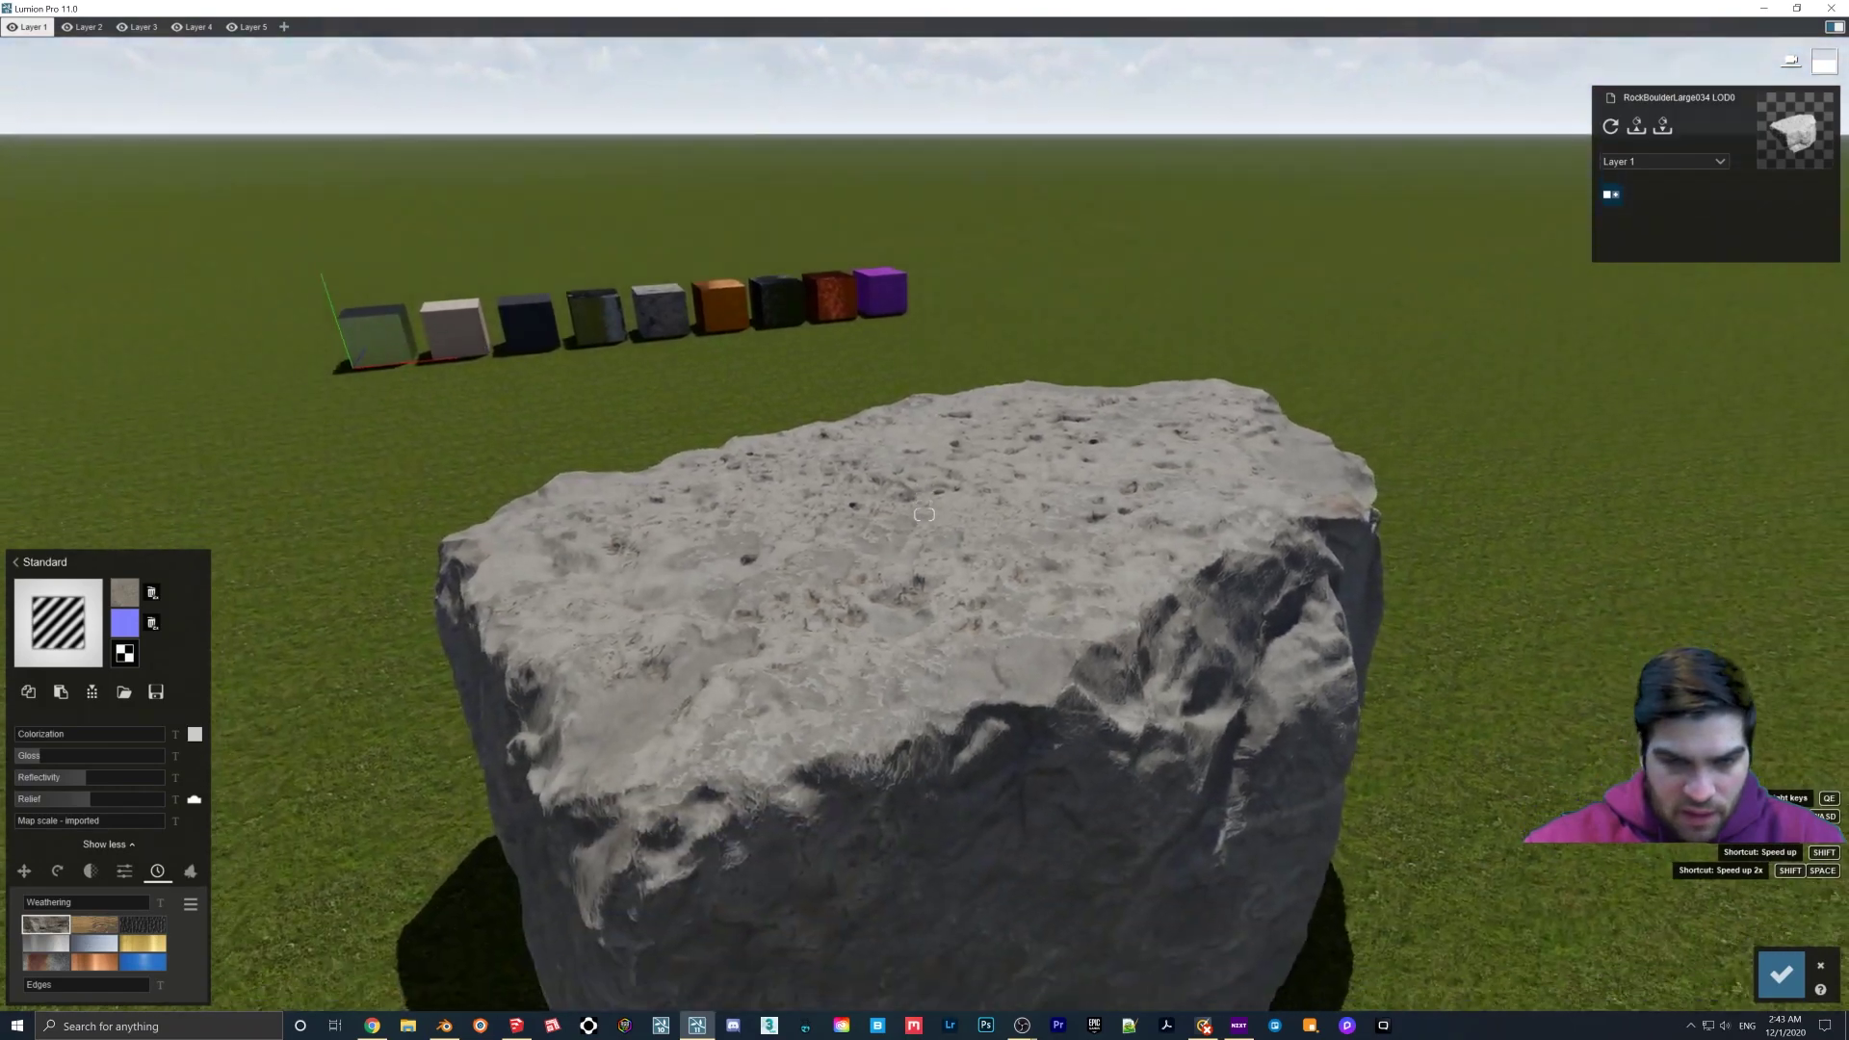
key("s")
right_click_drag(962, 650, 947, 771)
key("w")
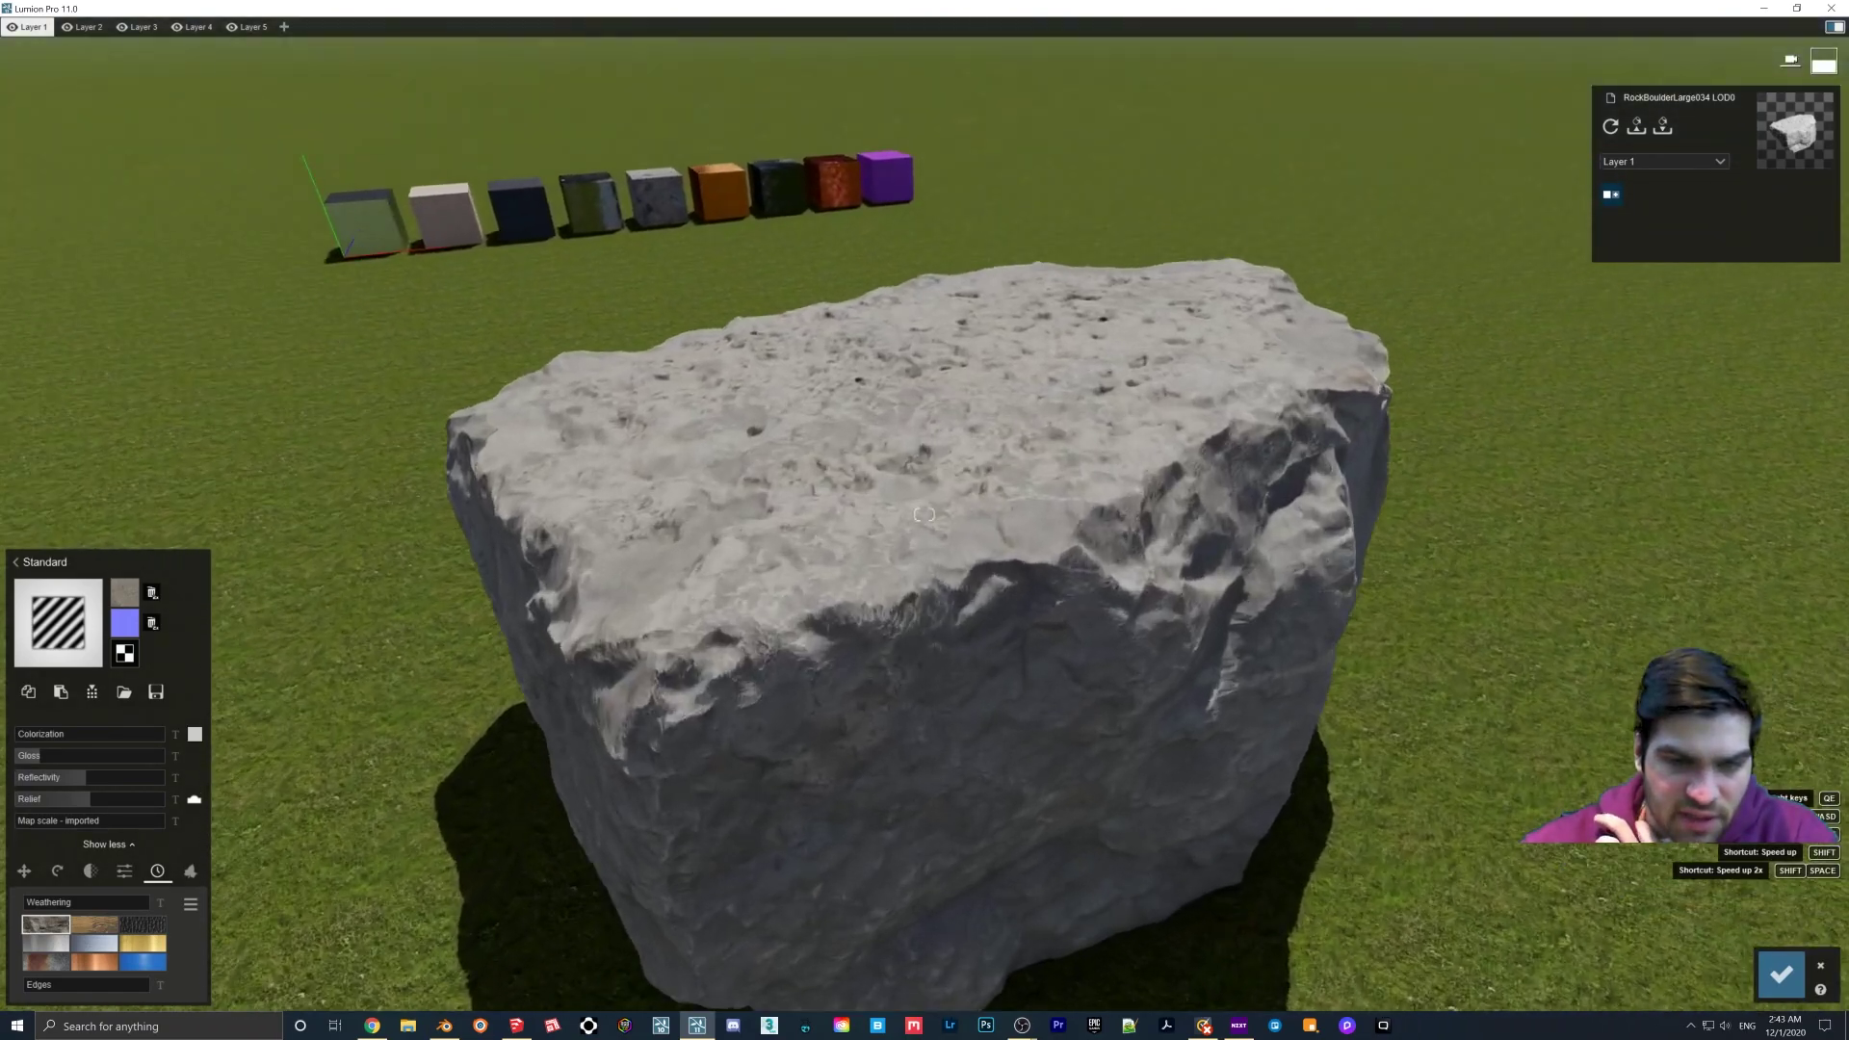
right_click_drag(989, 679, 949, 681)
key("s")
left_click(156, 693)
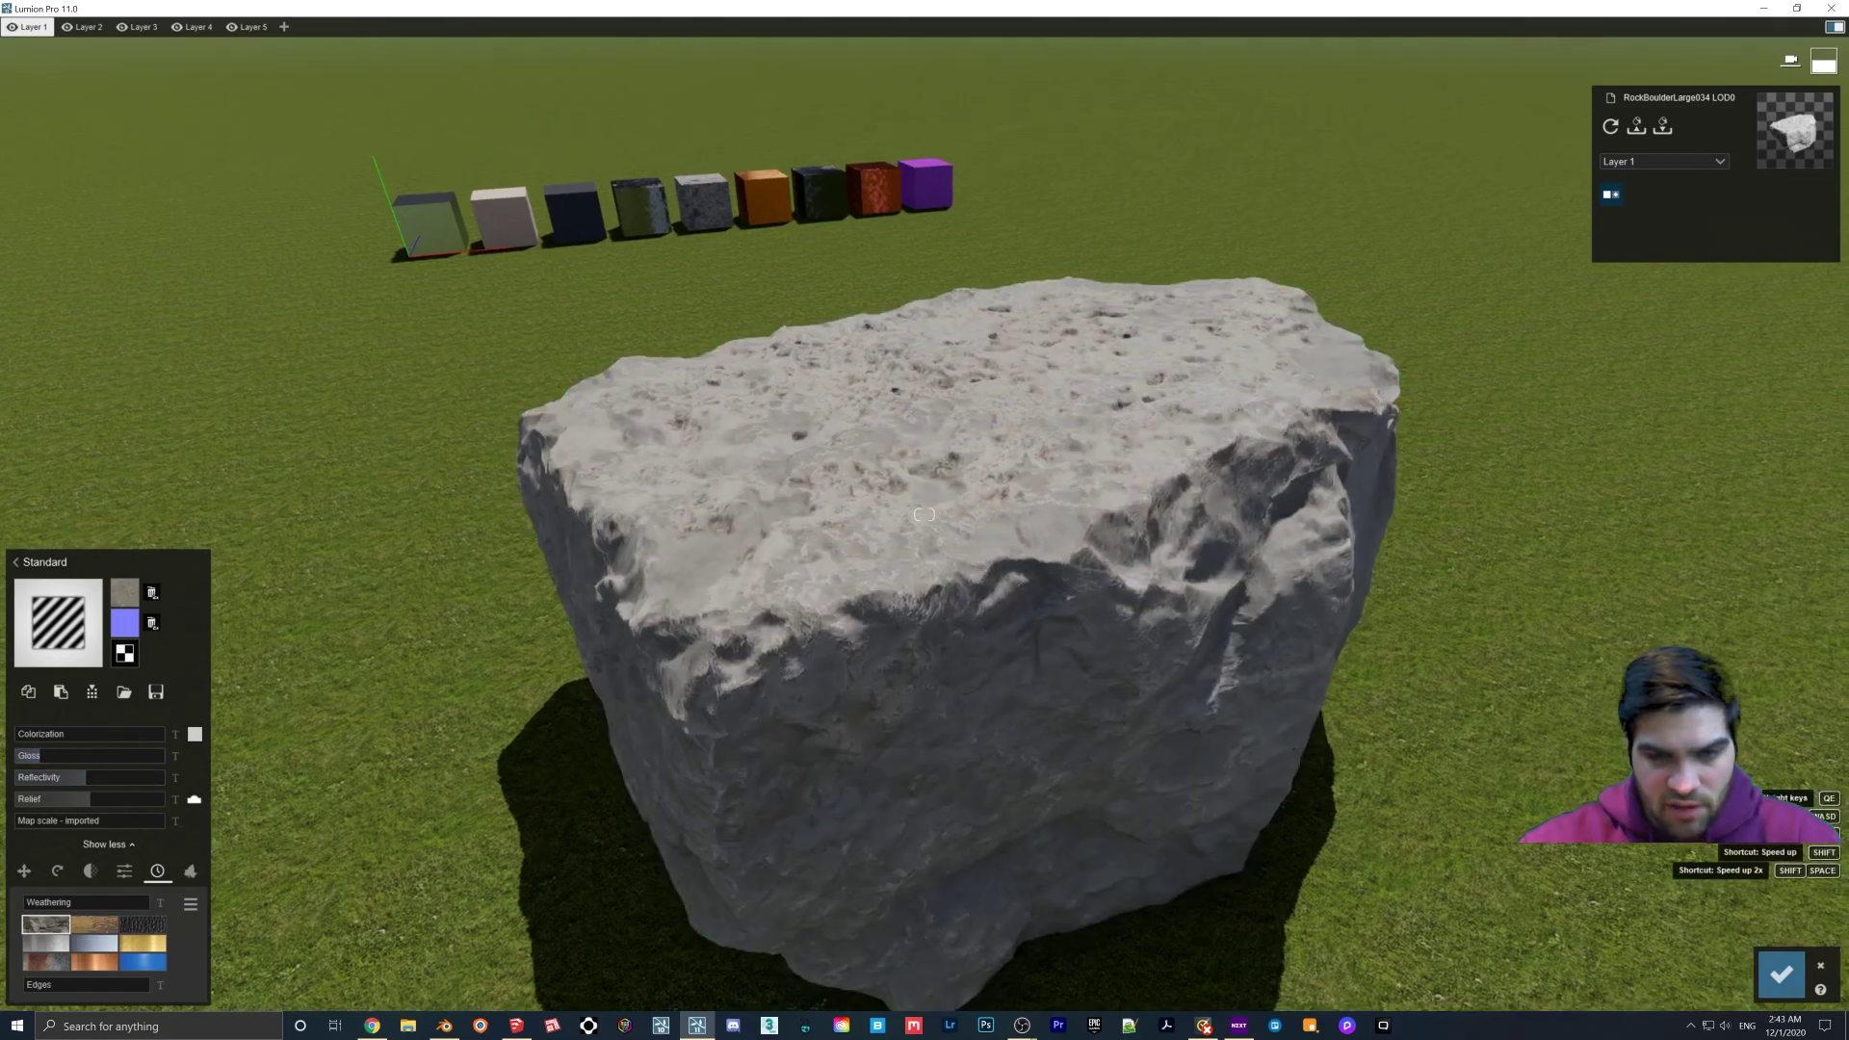
right_click_drag(1004, 557, 990, 598)
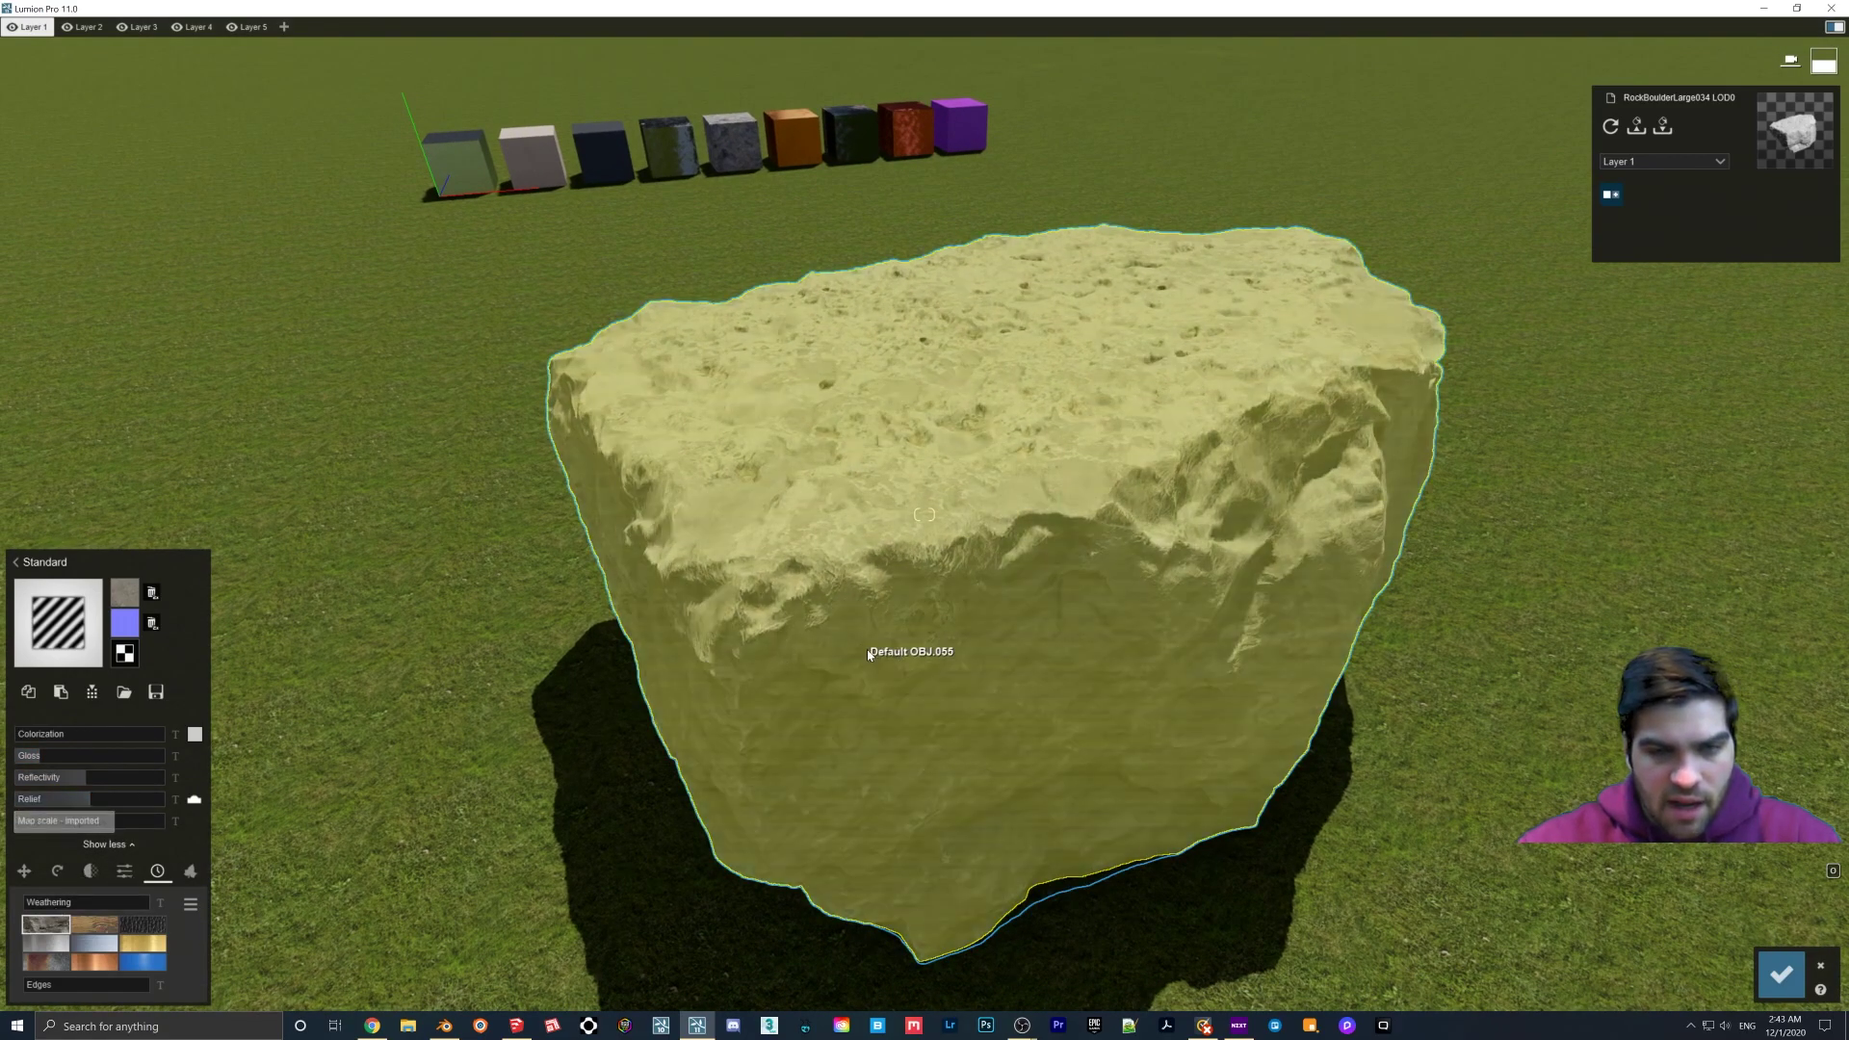
key("w")
mouse_move(871, 649)
right_mouse_down()
mouse_move(911, 607)
mouse_move(859, 651)
right_mouse_up()
key("s")
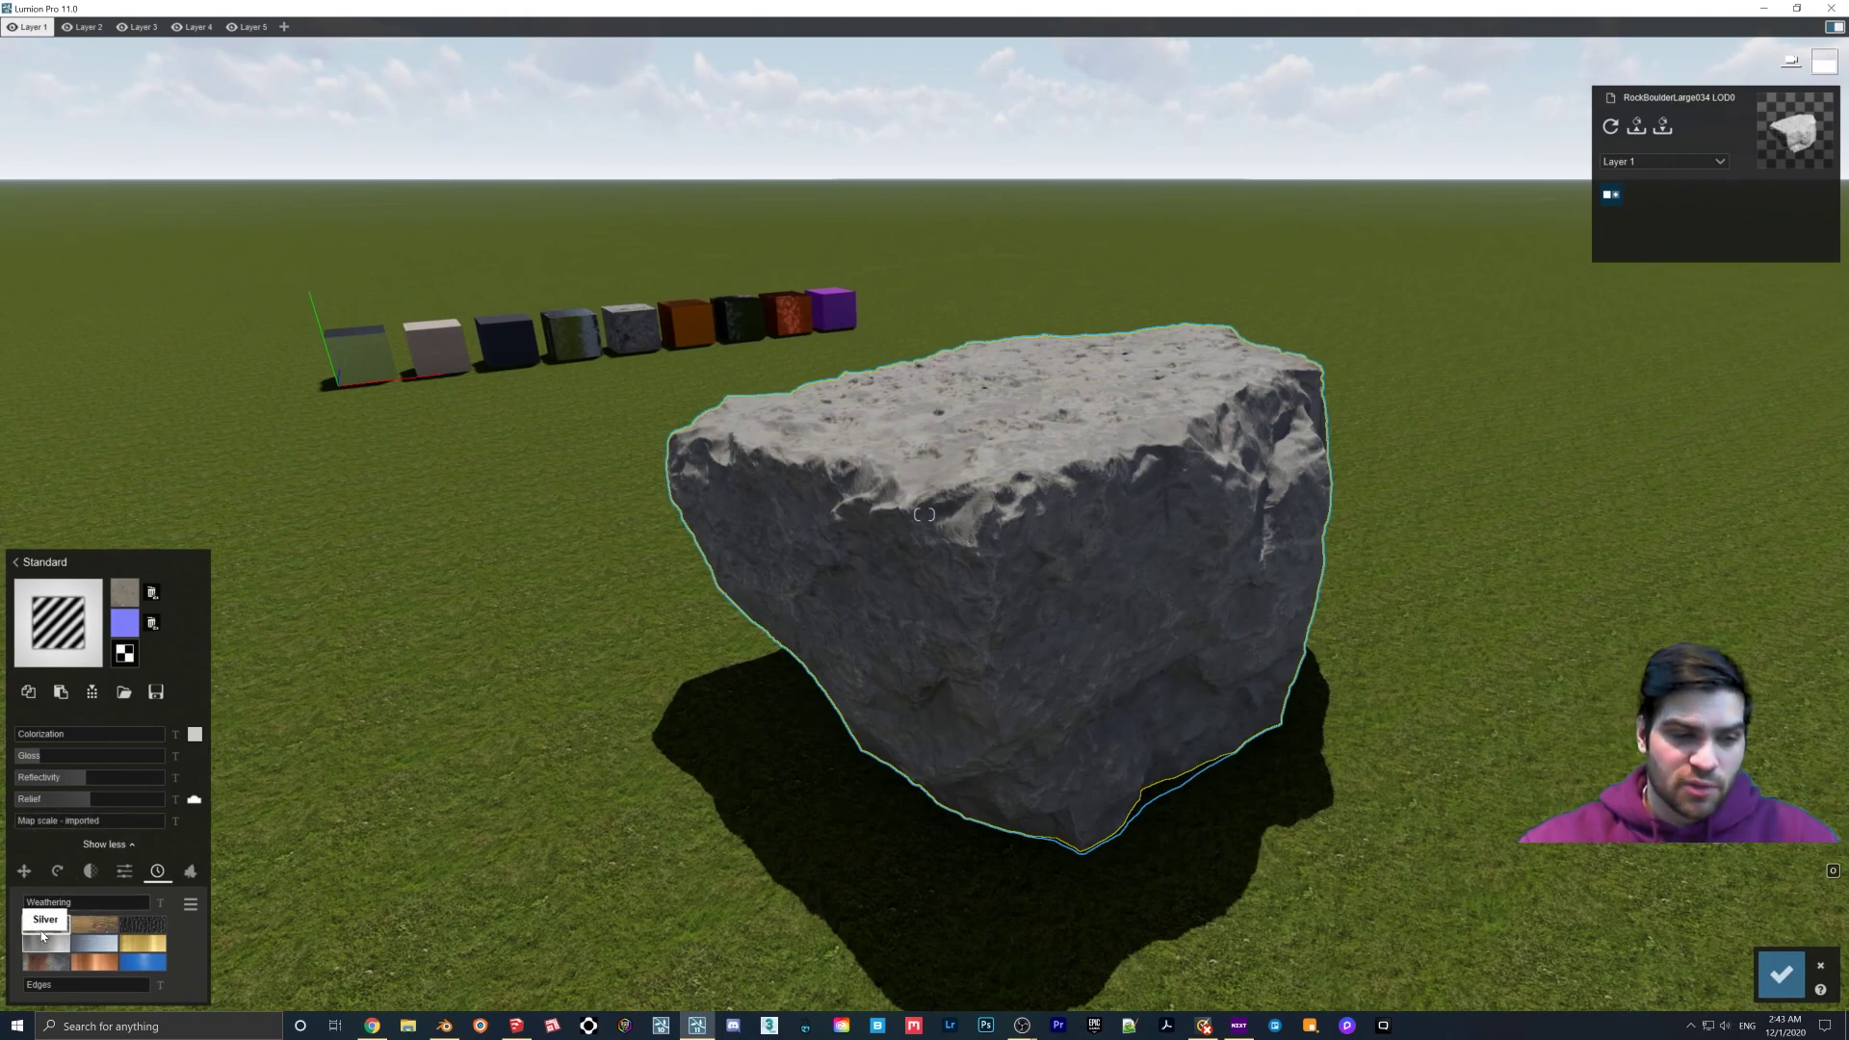
Step: Raise the boulder's weathering in stages through 0.5 and 0.7 to 0.8
left_click_drag(36, 903, 47, 903)
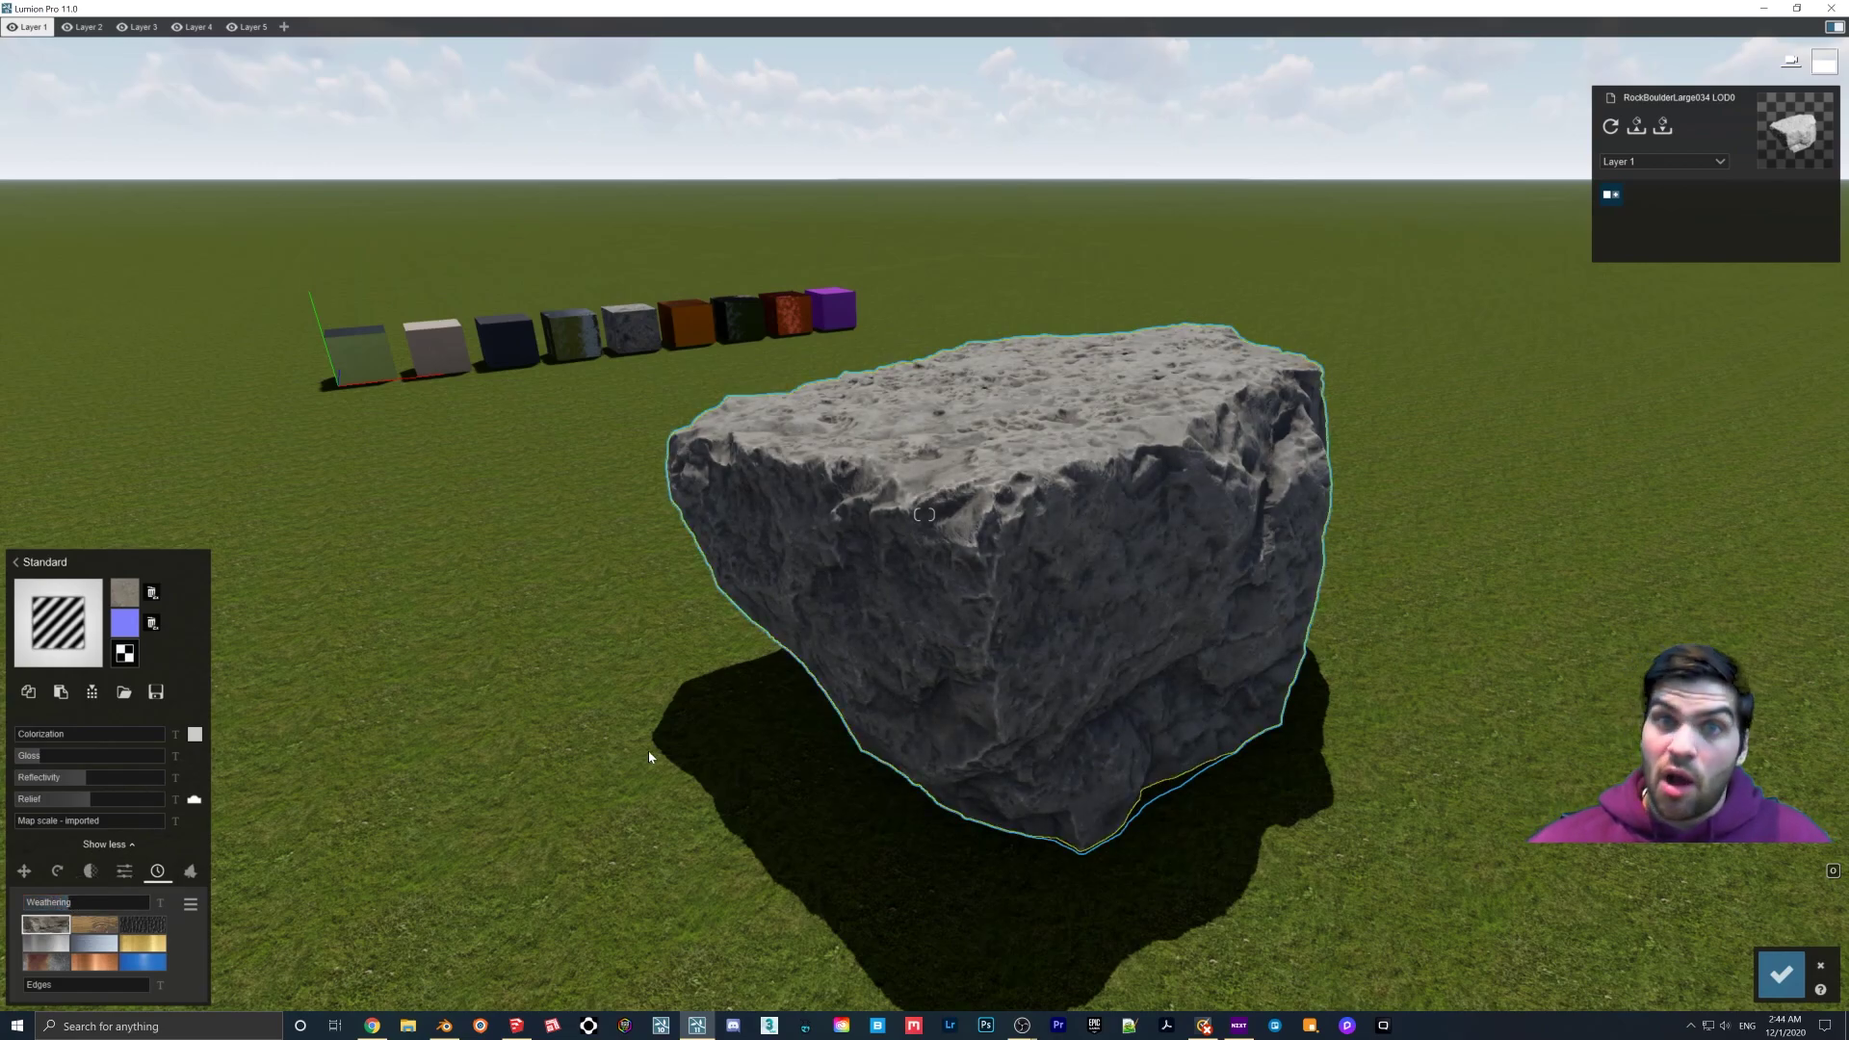
left_click(80, 905)
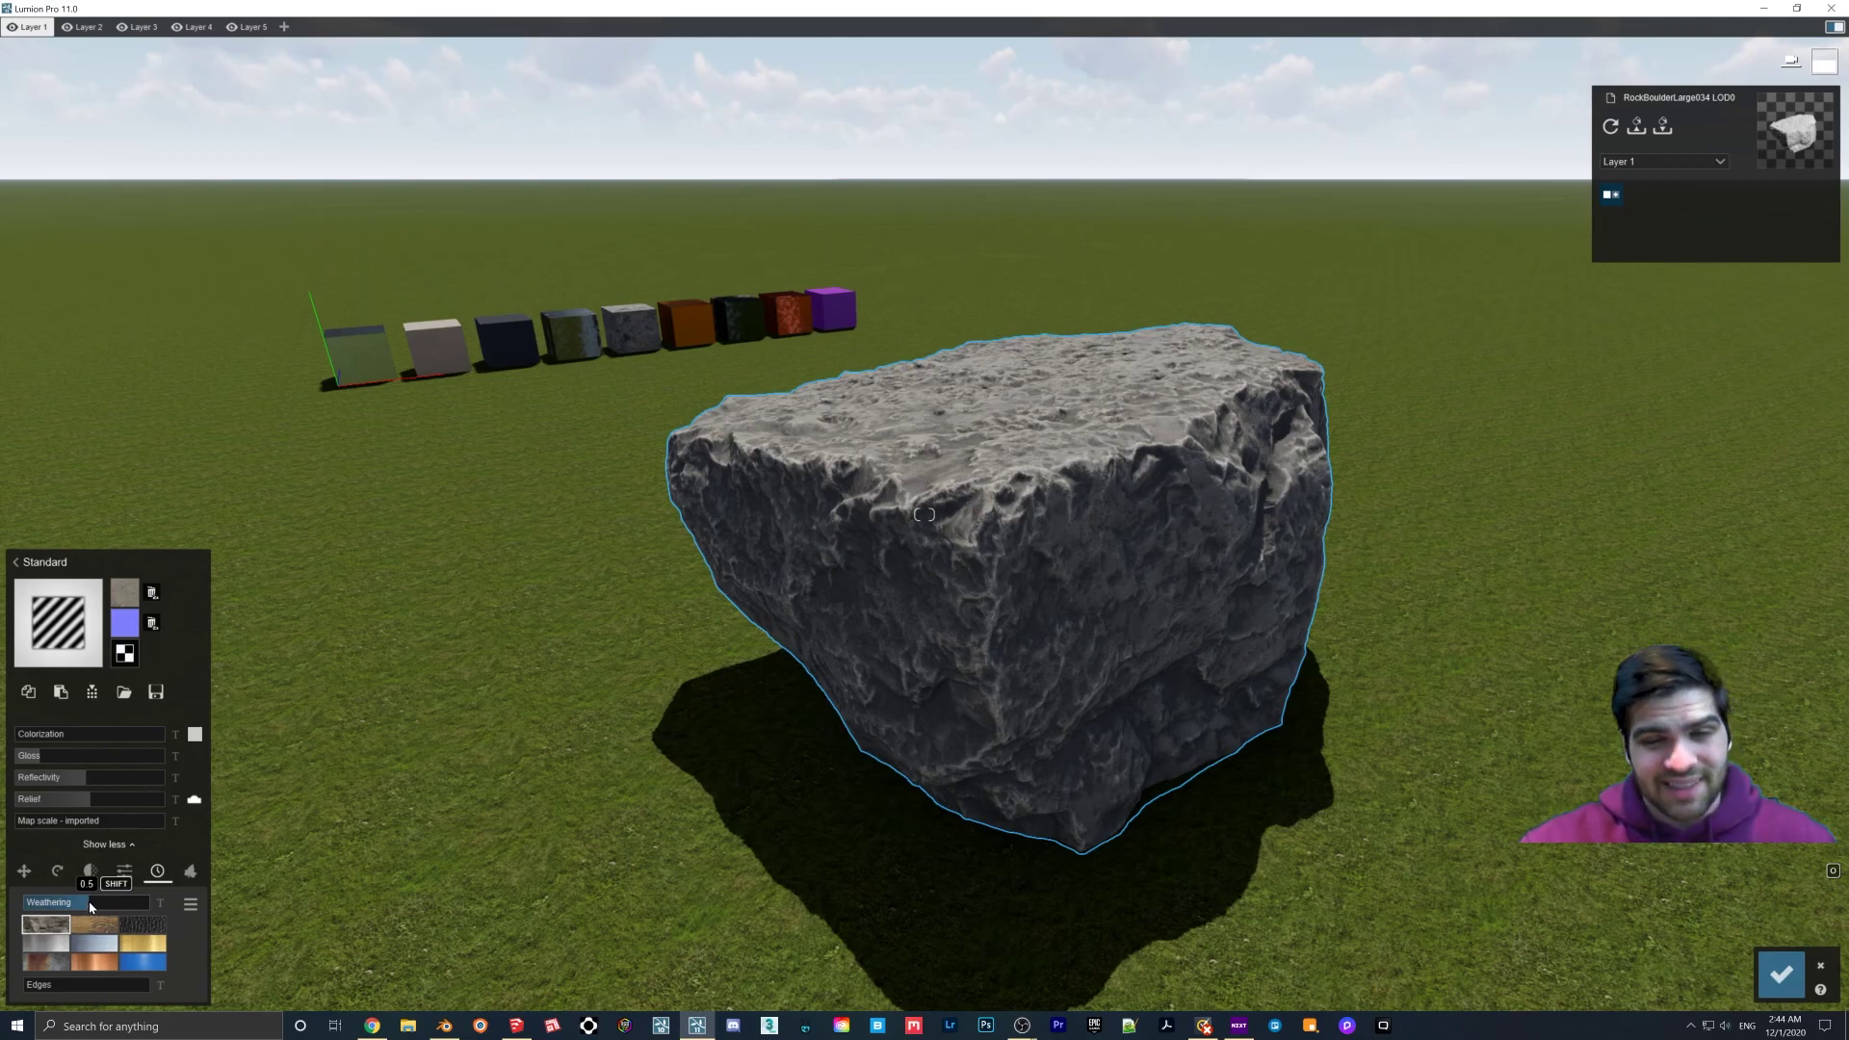
left_click_drag(101, 905, 109, 906)
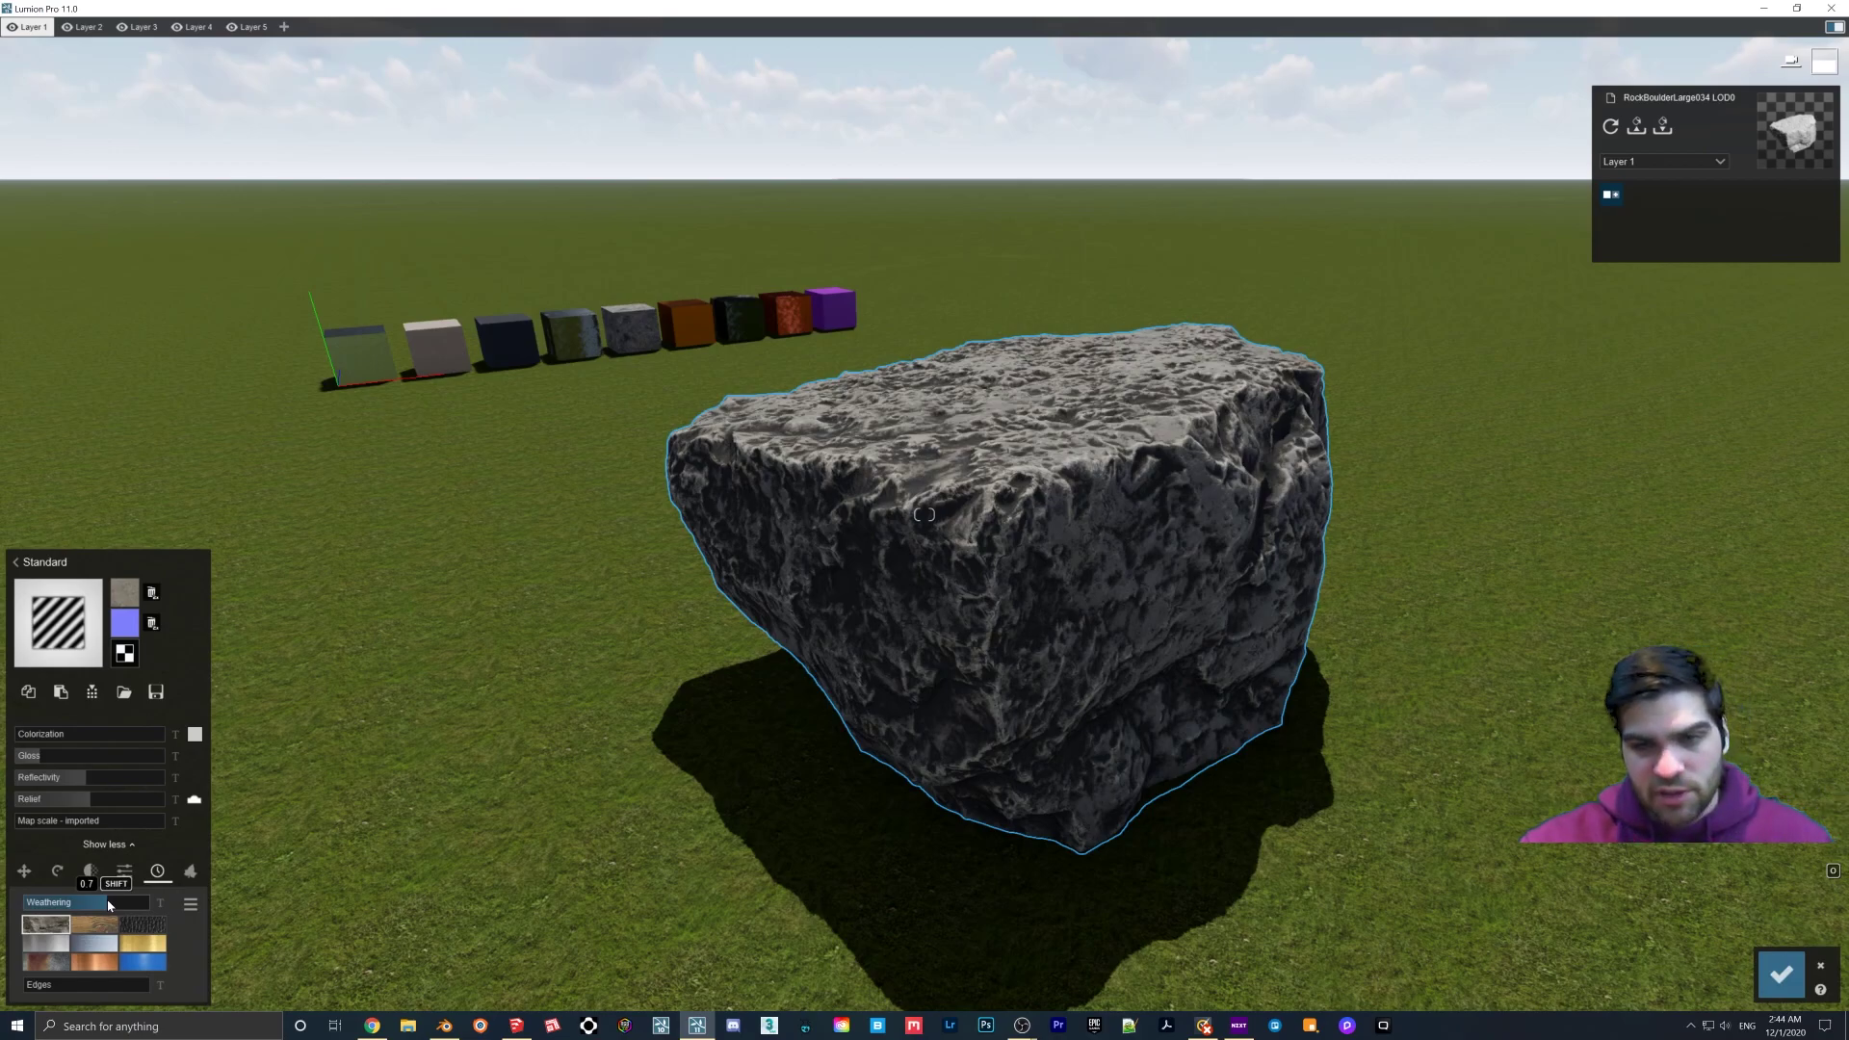
left_click_drag(109, 905, 119, 905)
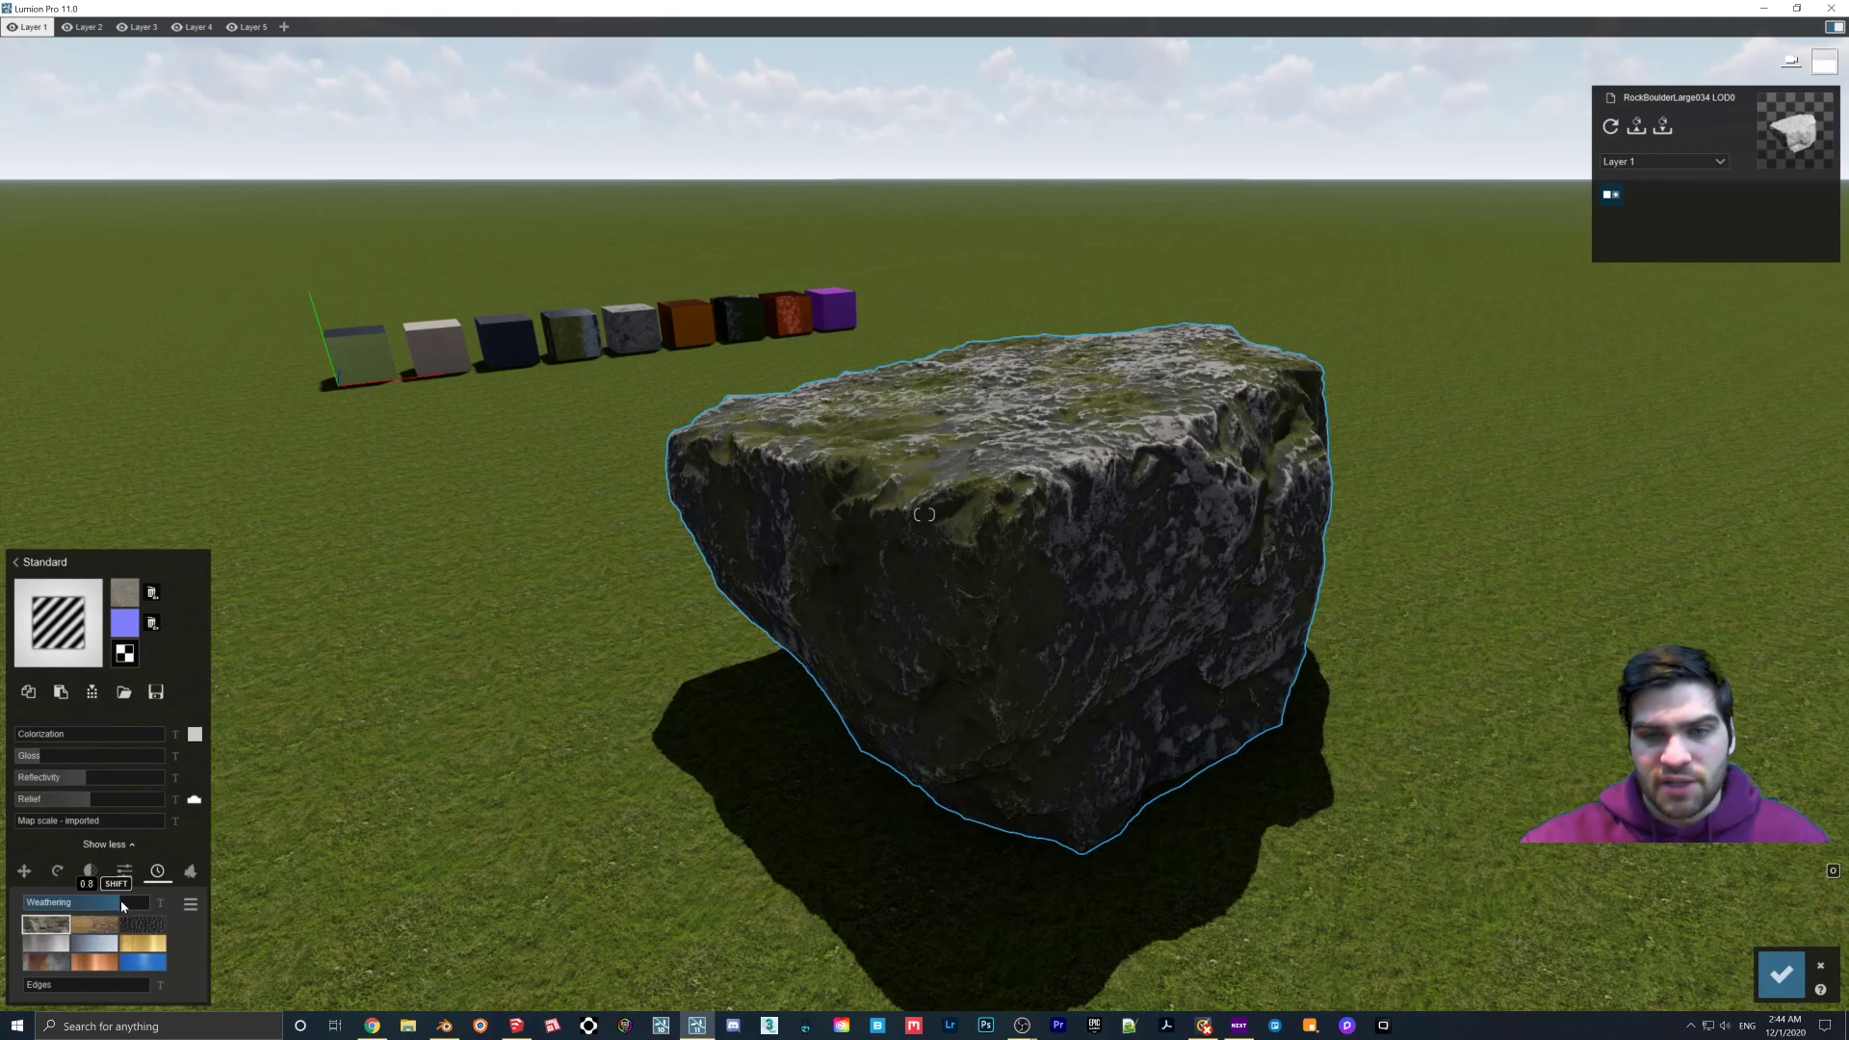
Step: Examine the moss and weathering pattern on the boulder's different sides
right_click_drag(511, 845, 655, 744)
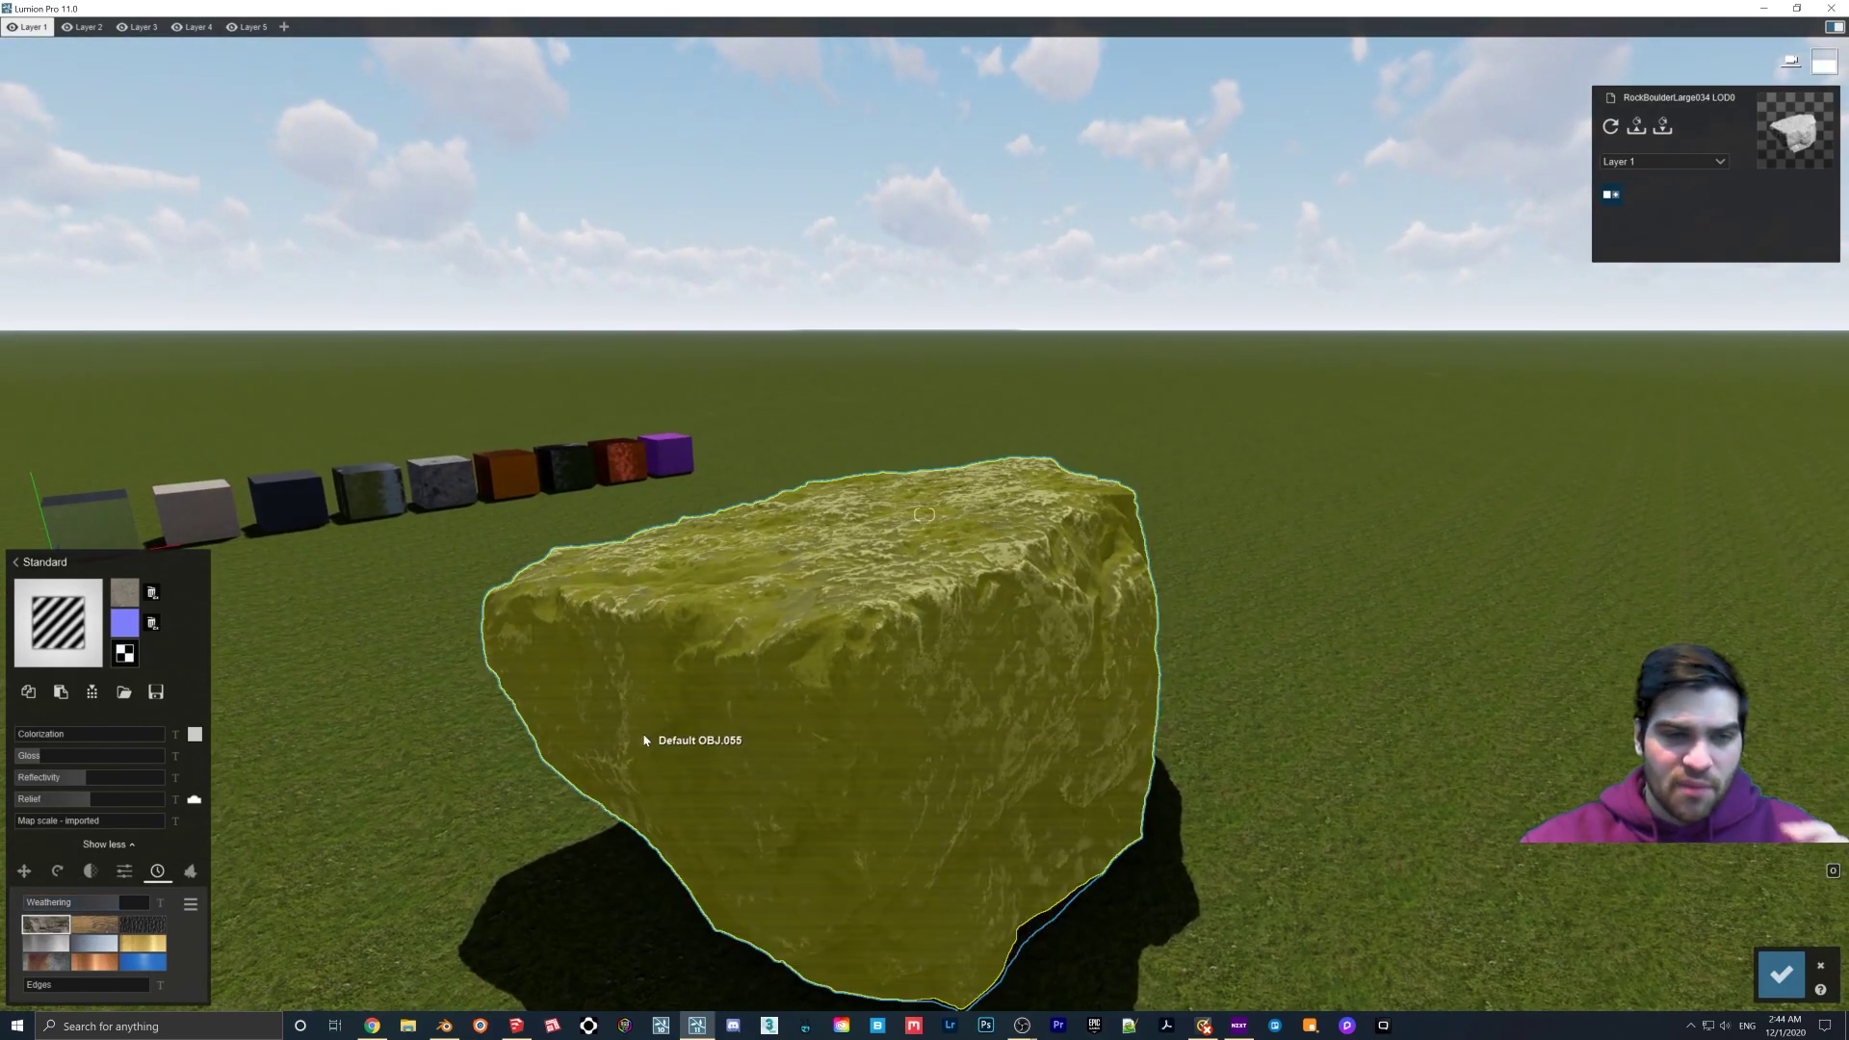
right_click_drag(963, 690, 931, 706)
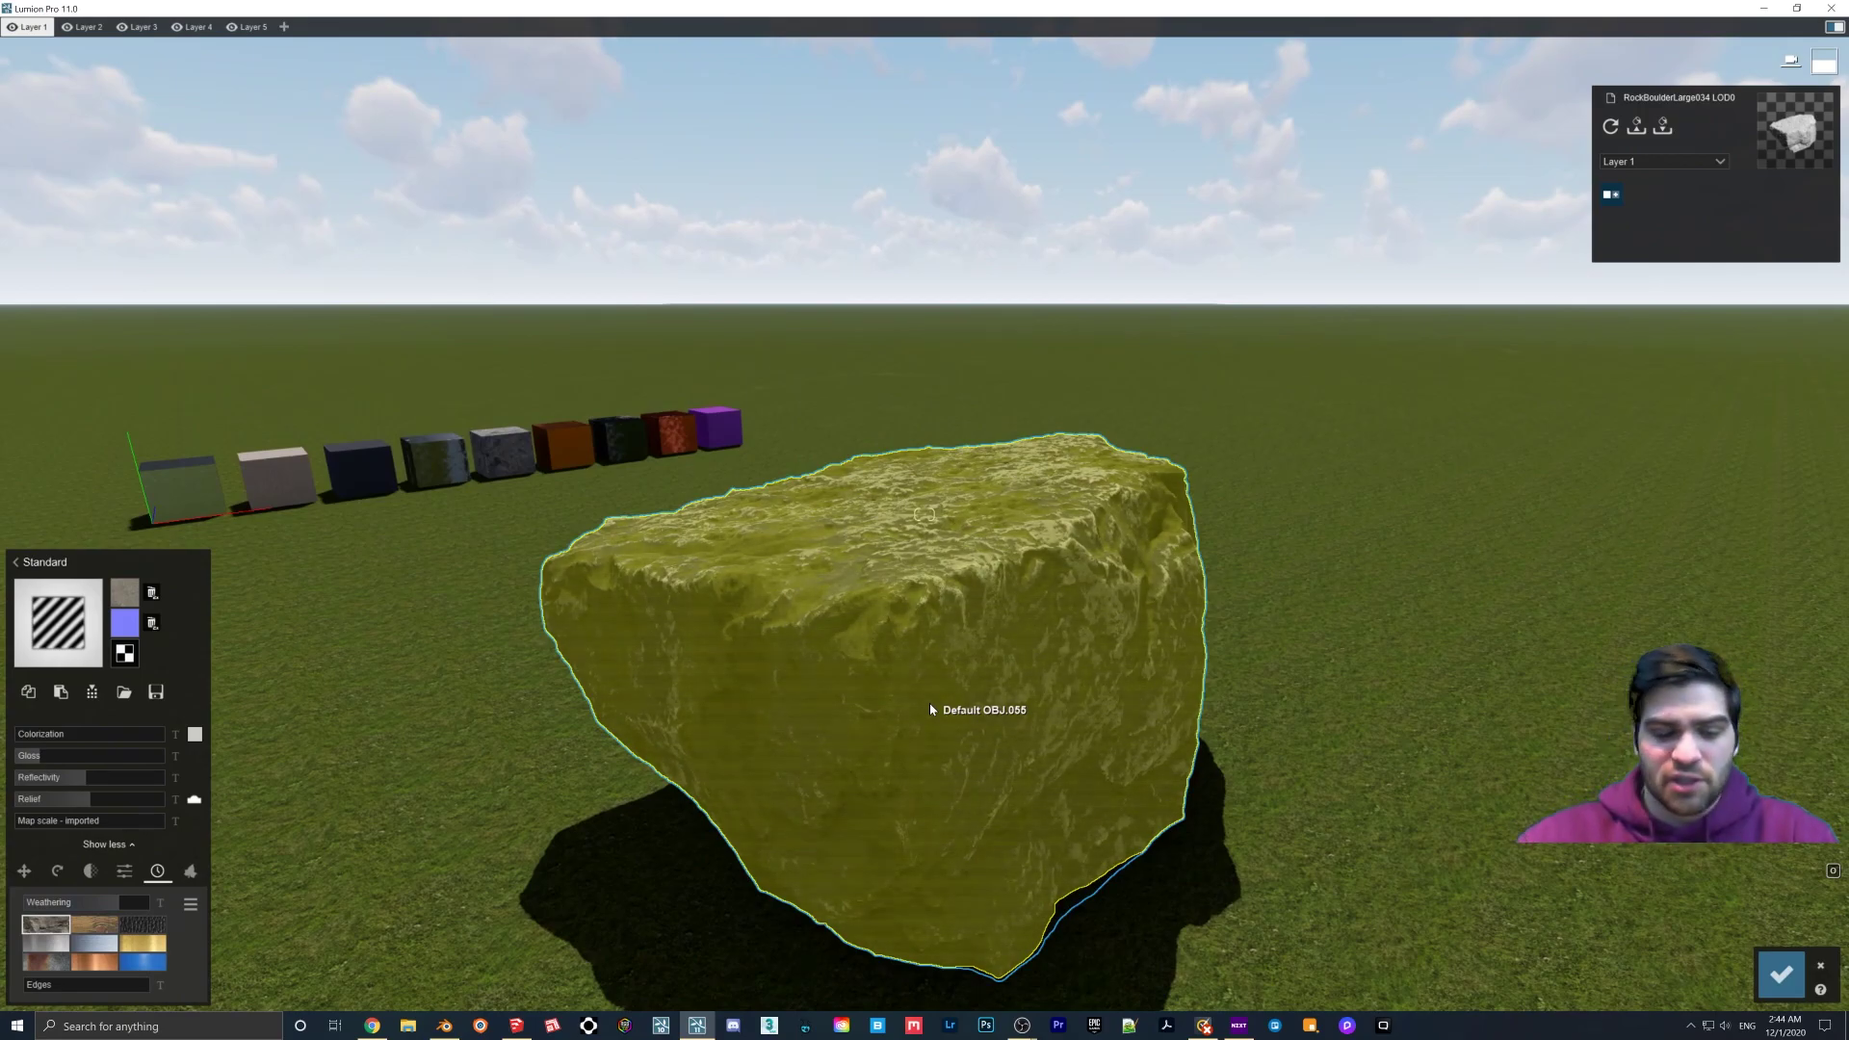
key("d")
right_click_drag(946, 706, 771, 734)
key("w")
right_click_drag(1011, 673, 970, 685)
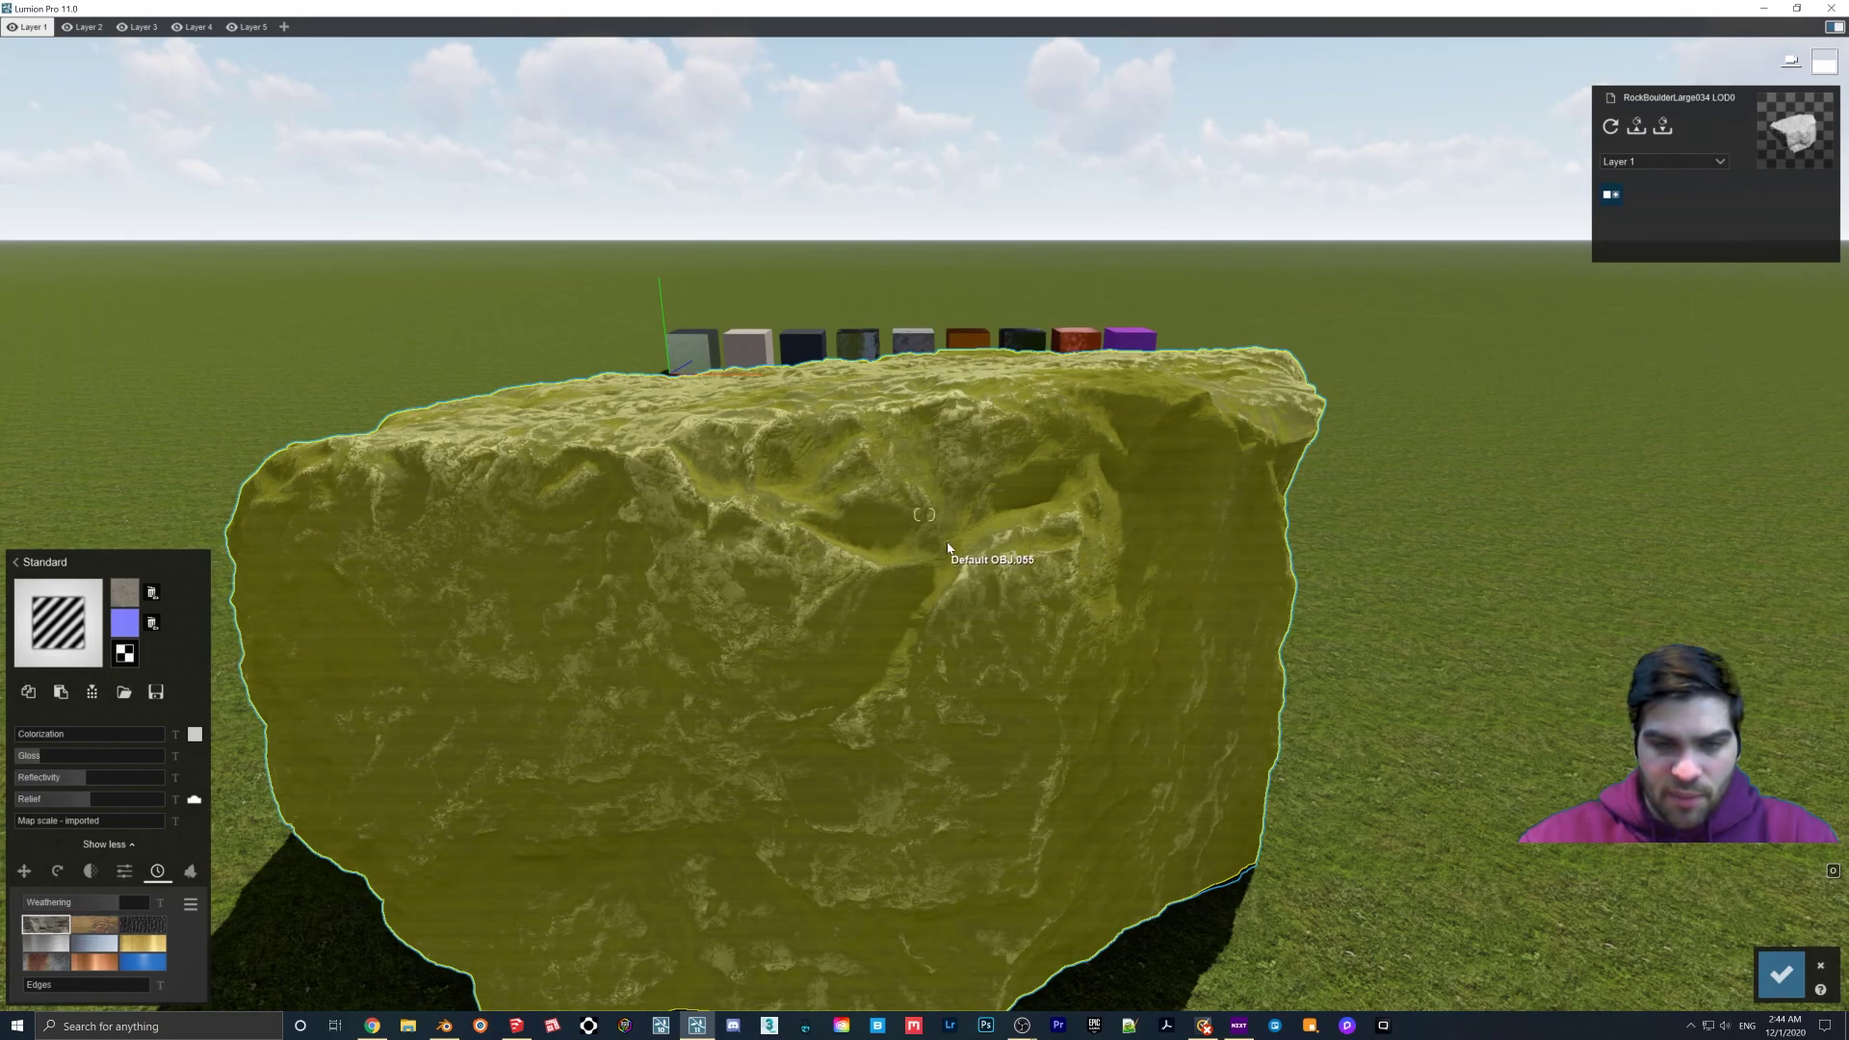
key("a")
mouse_move(995, 479)
right_mouse_down()
mouse_move(1088, 520)
mouse_move(1151, 520)
mouse_move(995, 482)
right_mouse_up()
key("w")
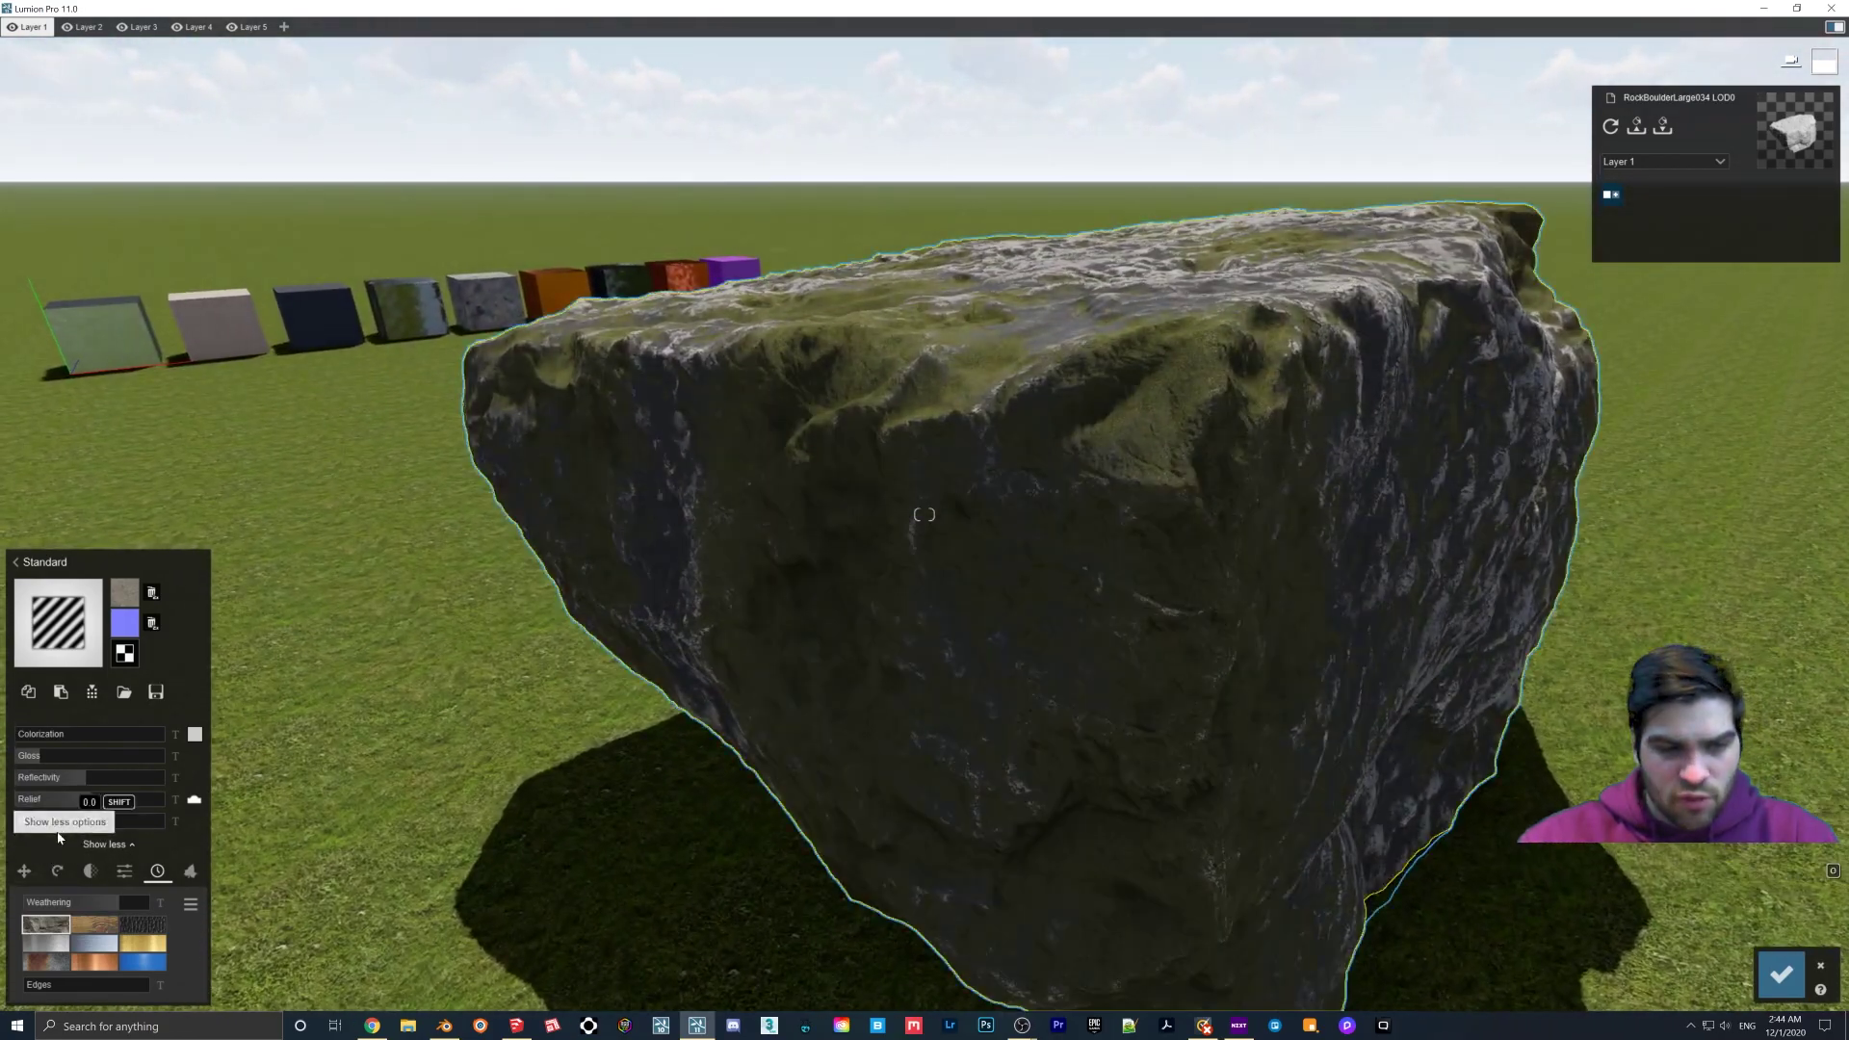
Step: Set the boulder's custom map scale below 0.7 and compare its sides with the weathering reduced to 0.3
left_click(48, 822)
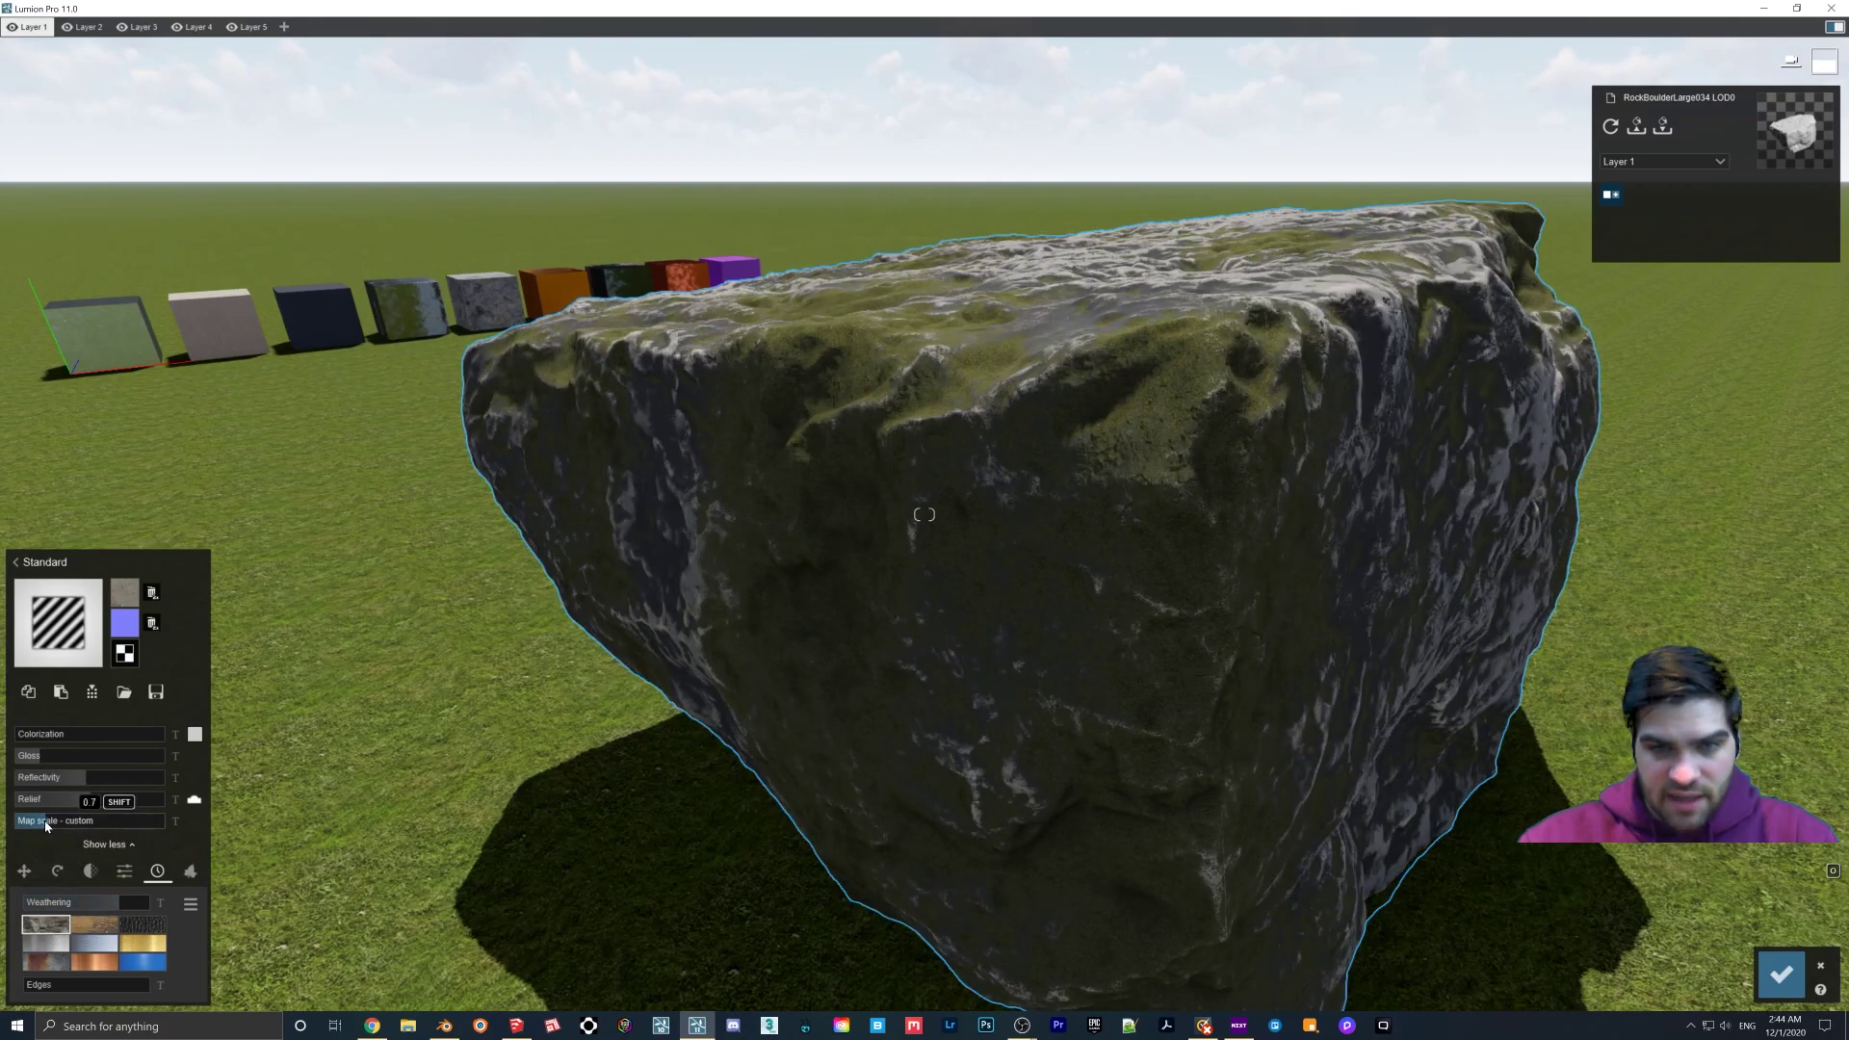
left_click_drag(48, 825, 38, 822)
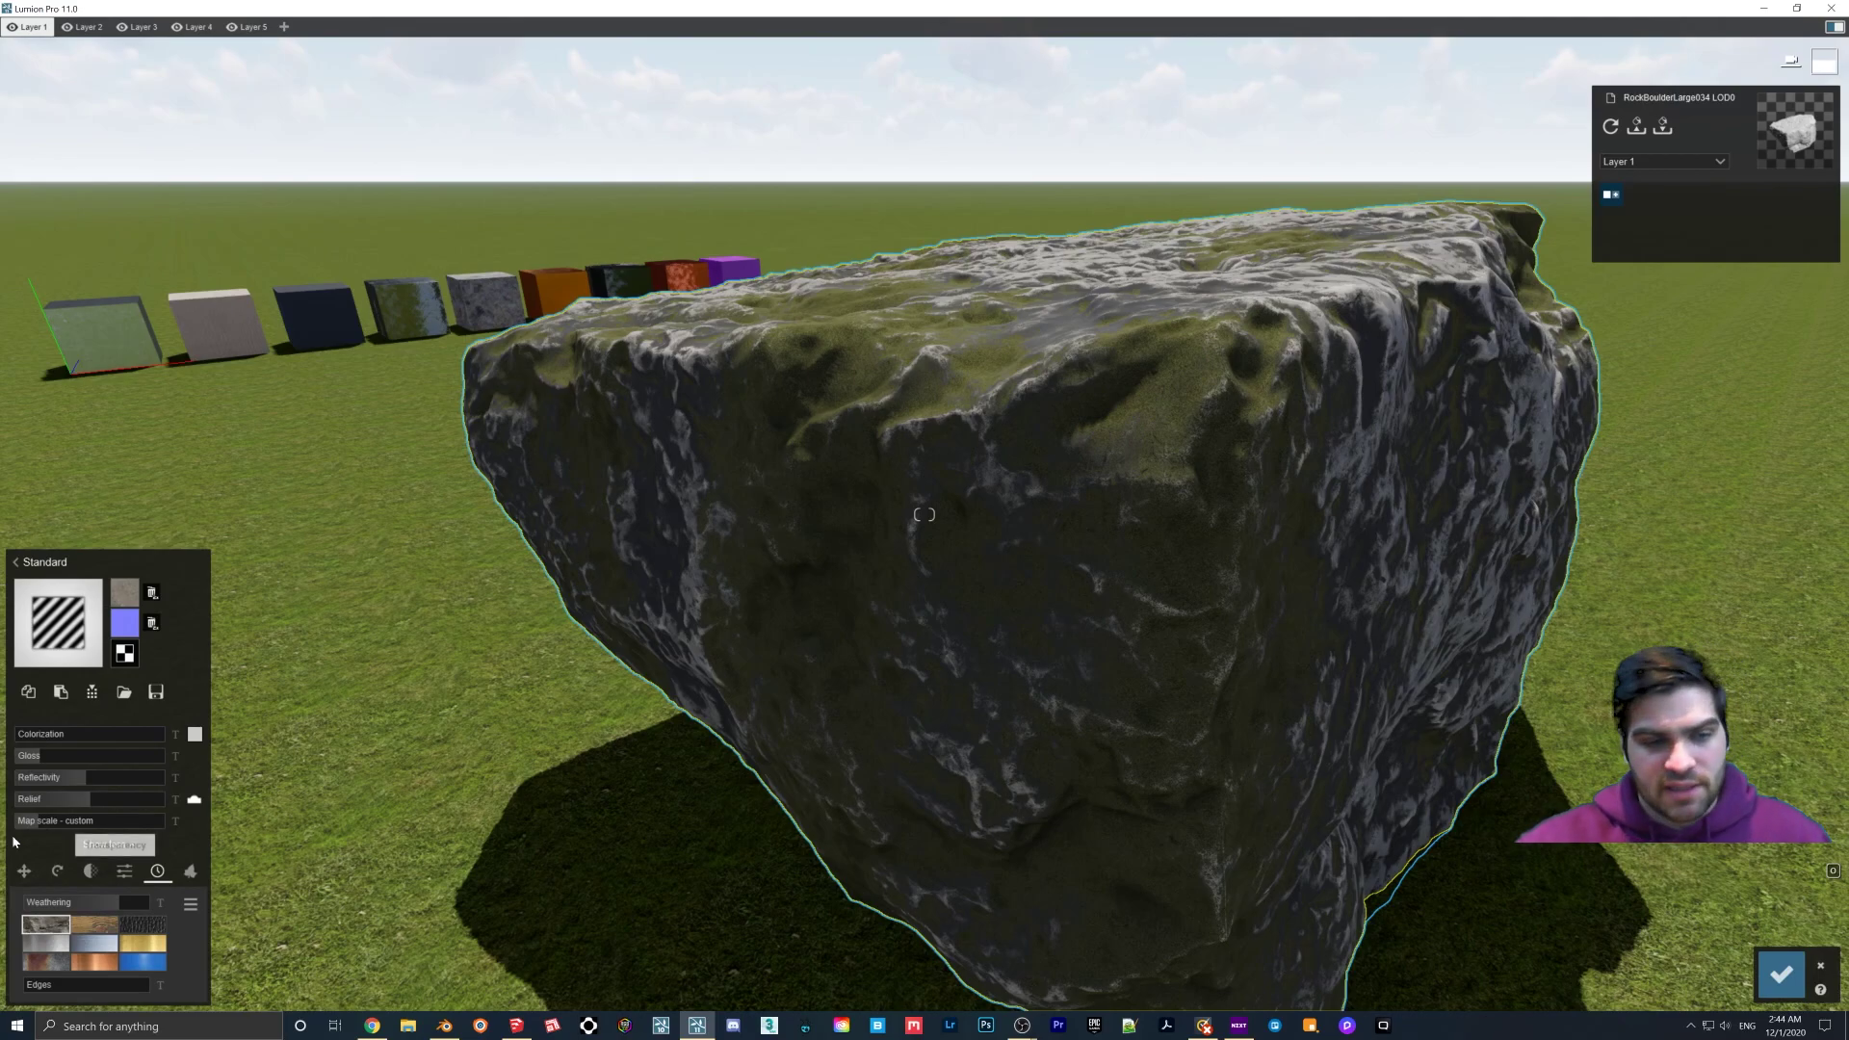
left_click(68, 903)
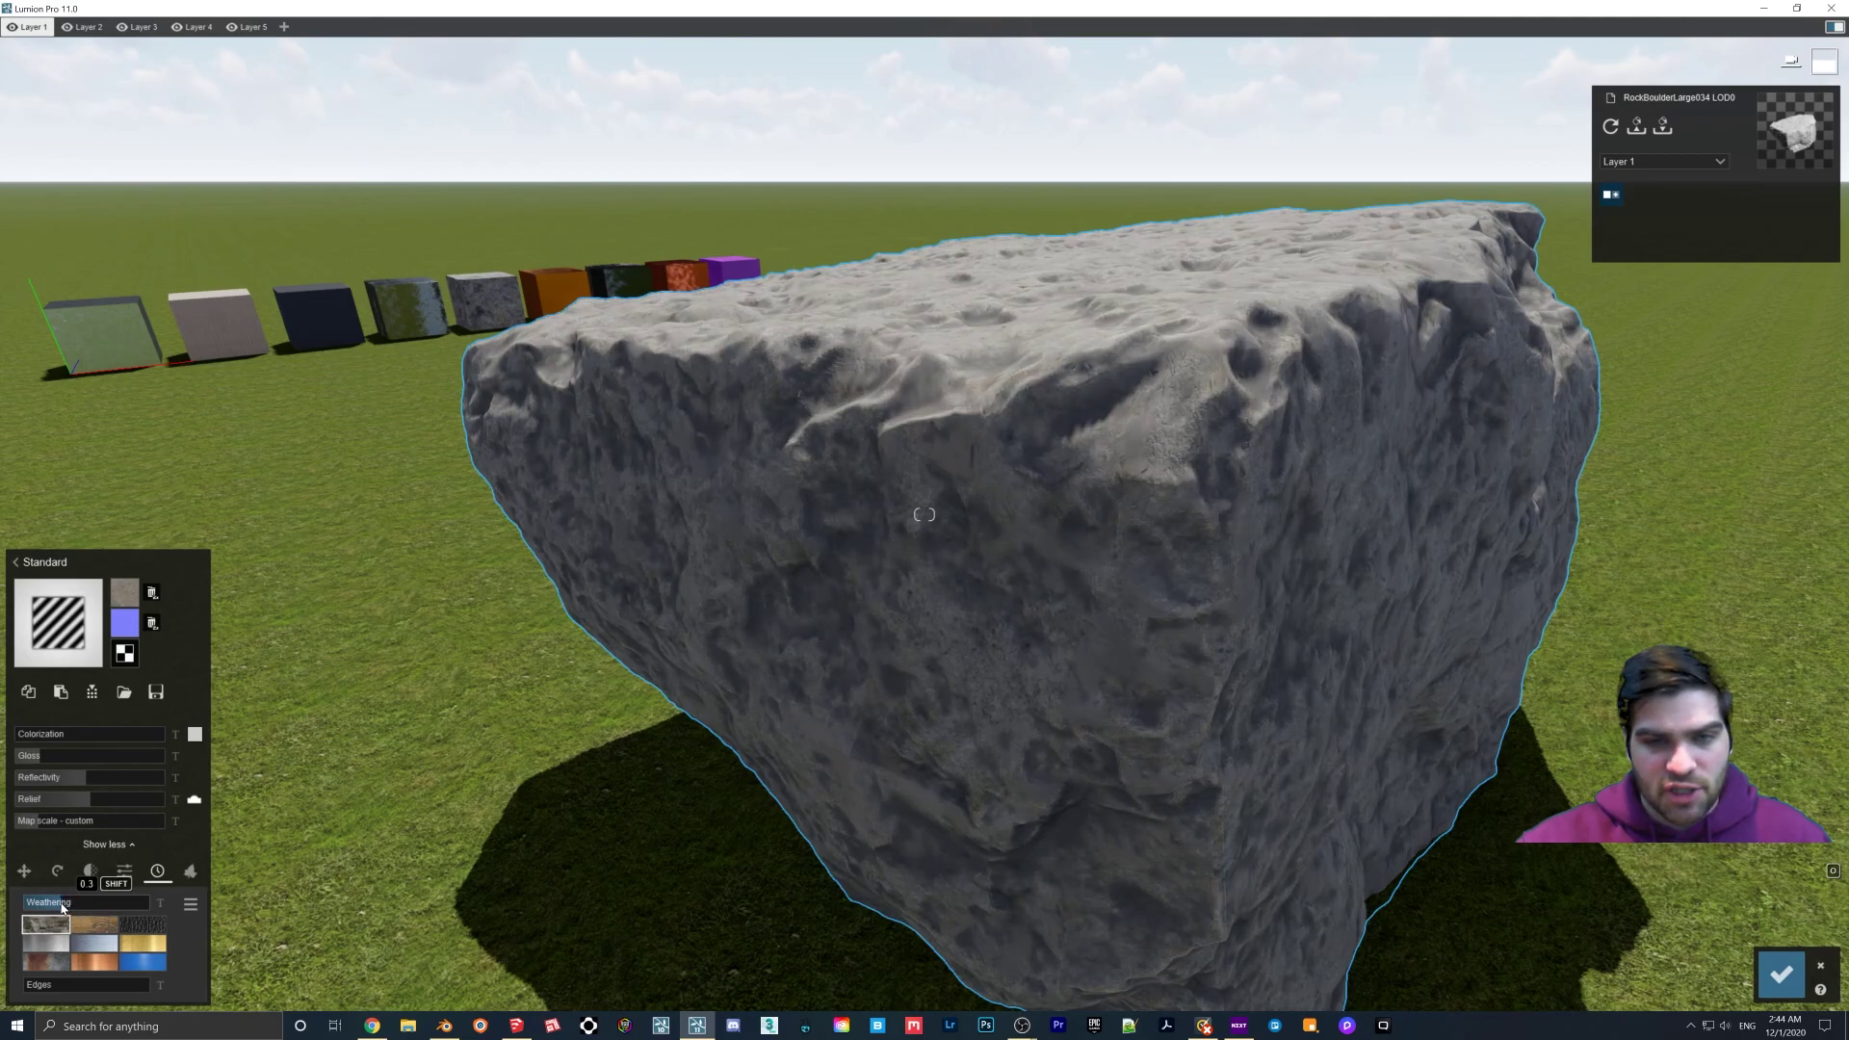
key("d")
right_click_drag(400, 640, 734, 705)
key("s")
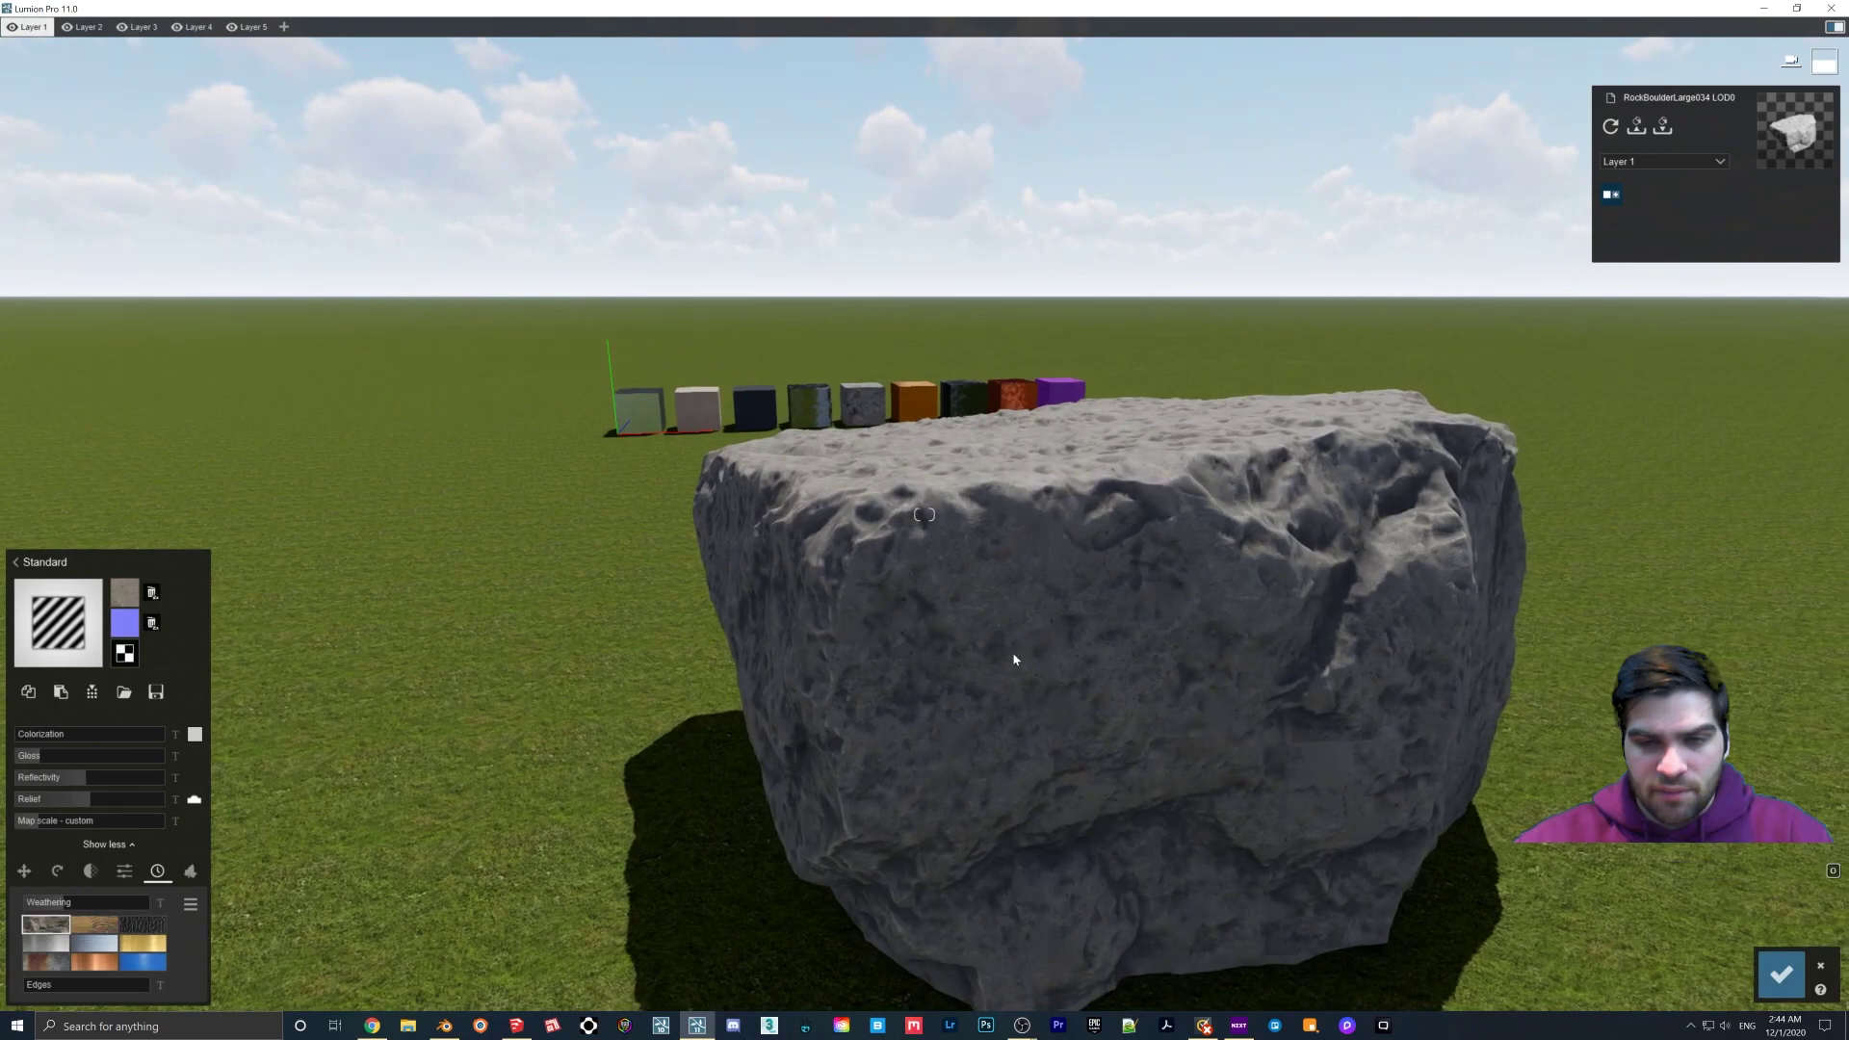
right_click_drag(1015, 661, 1246, 668)
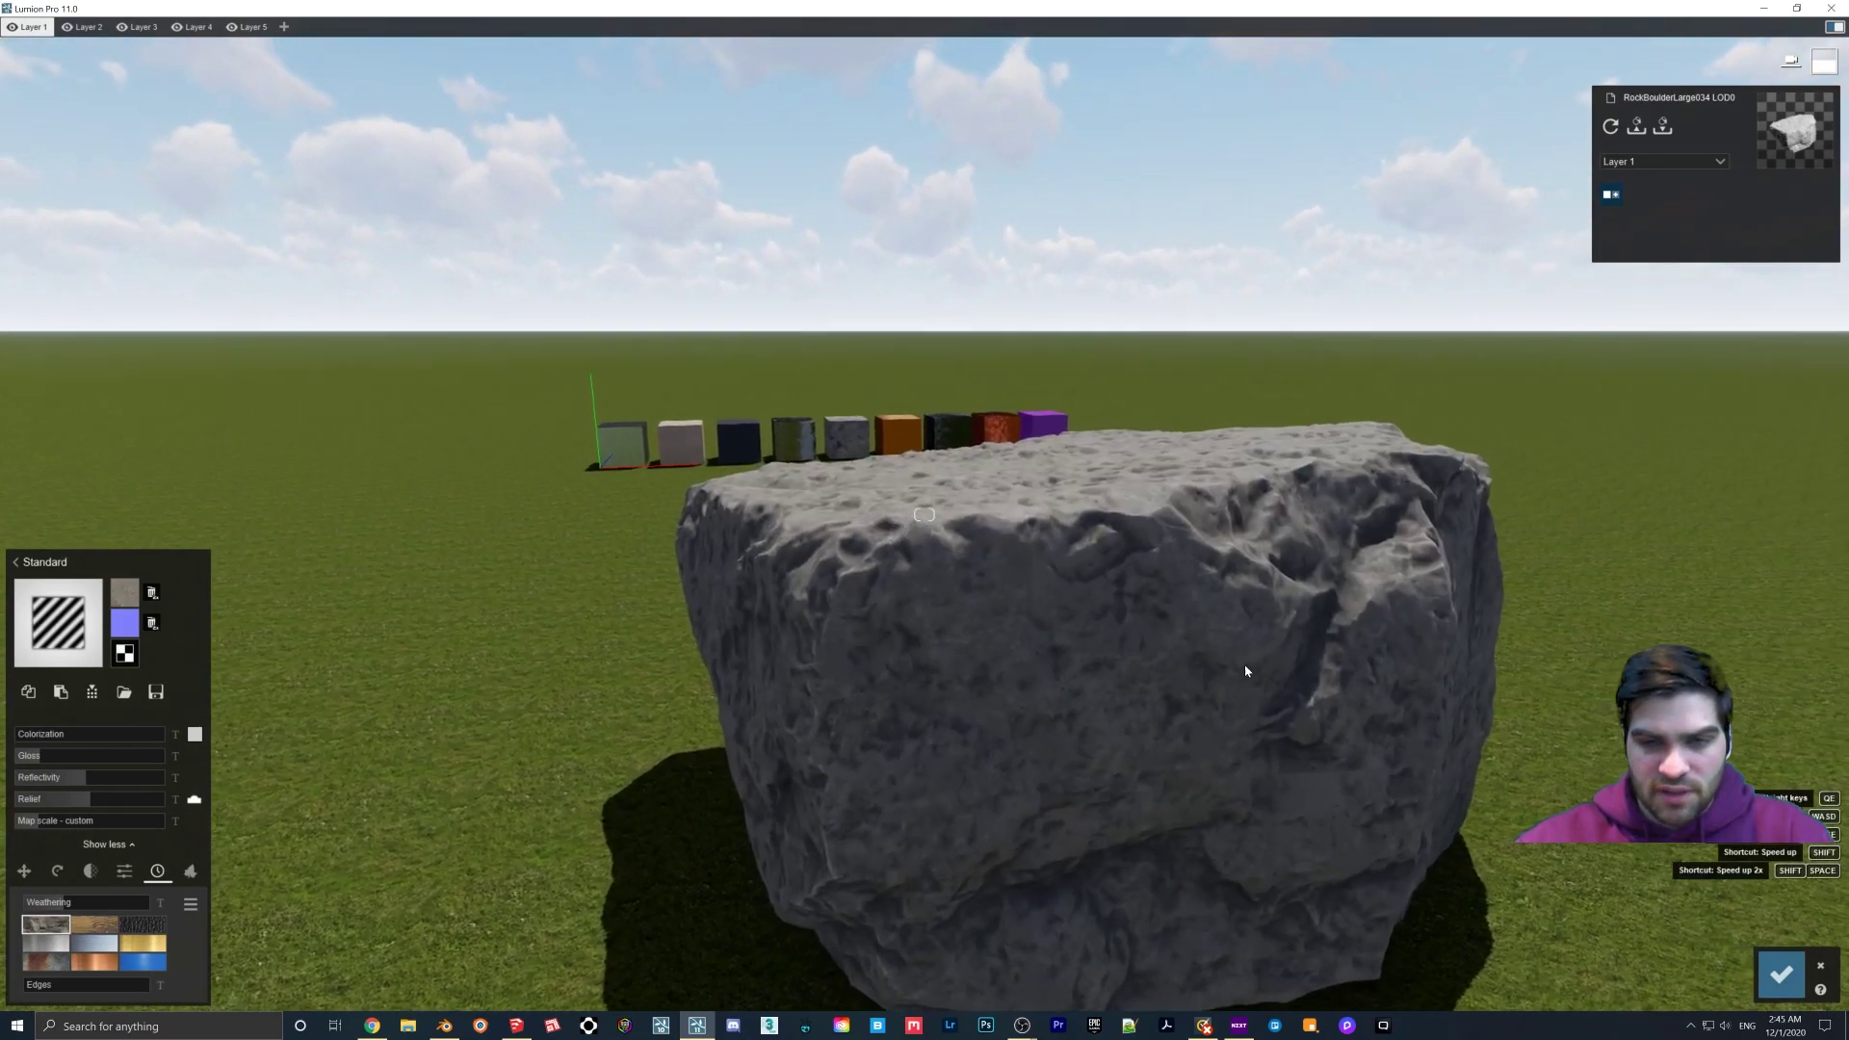
Step: Raise the boulder's weathering to maximum and view the whole boulder from farther away
left_click_drag(66, 903, 150, 904)
right_click_drag(1048, 539, 925, 455)
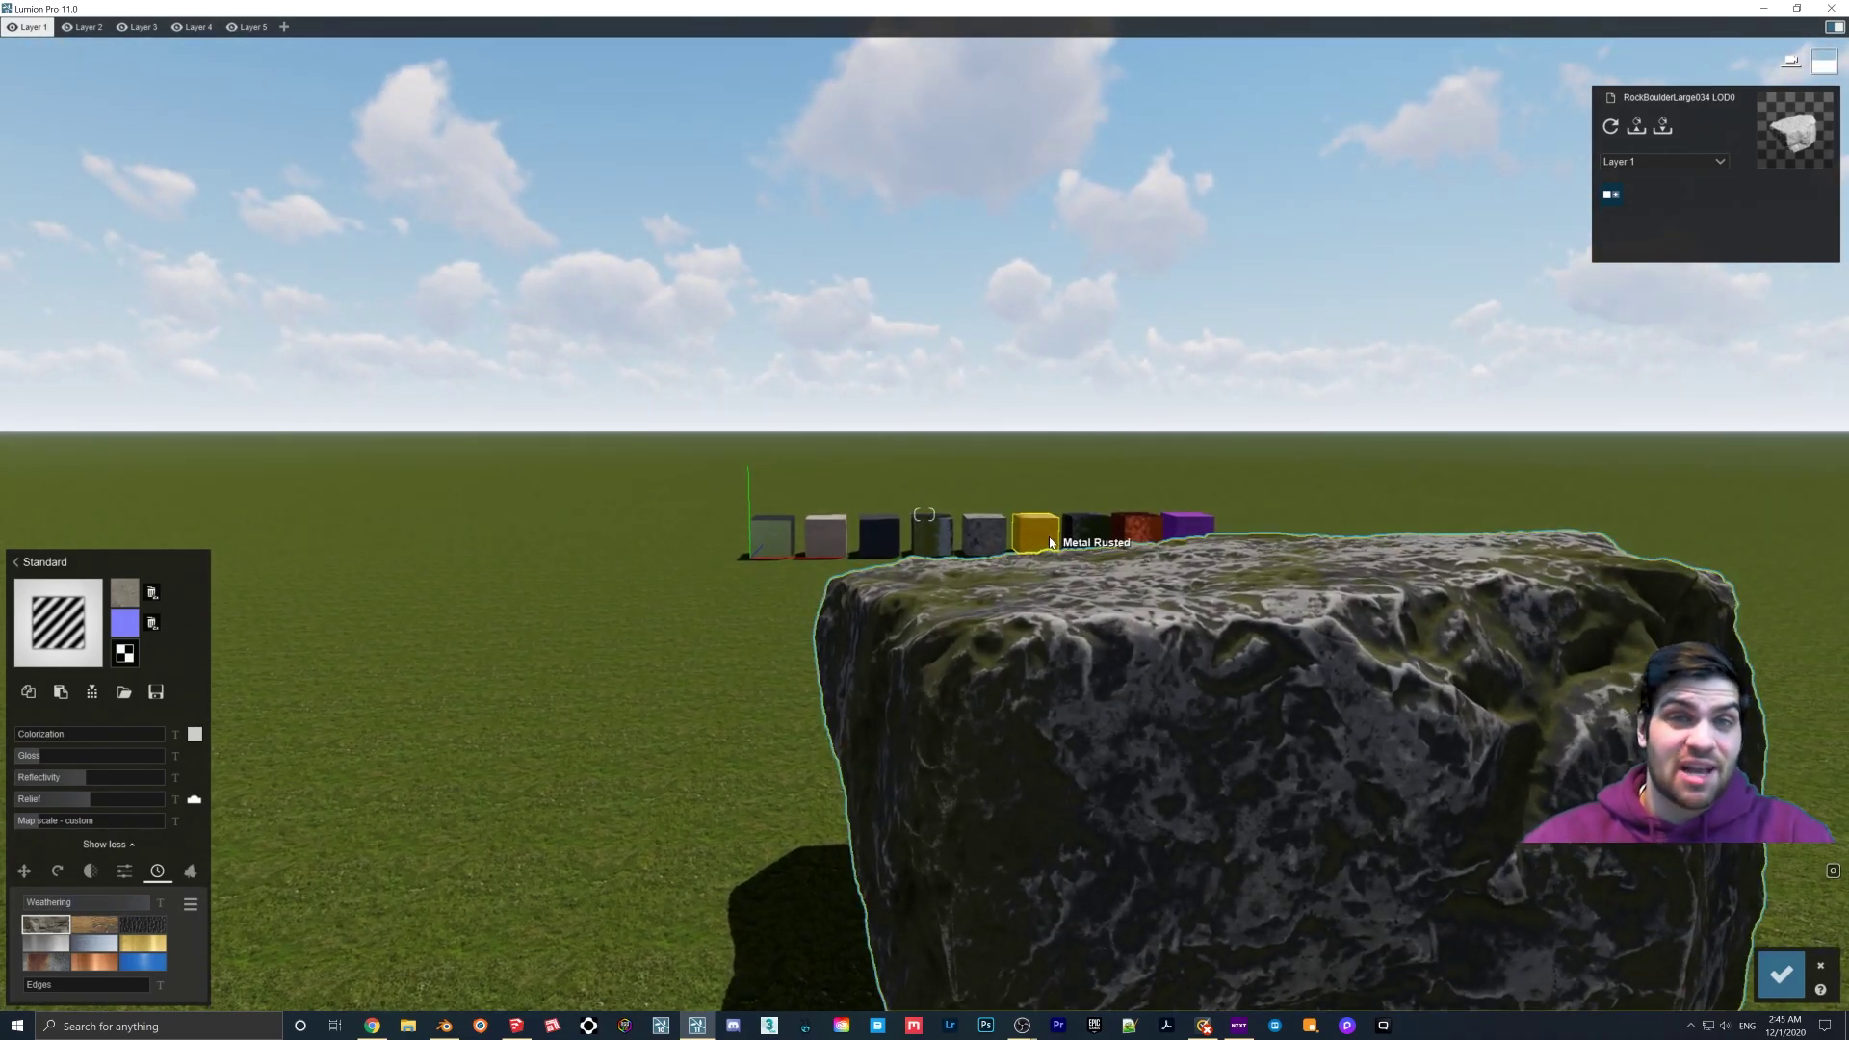
key("s")
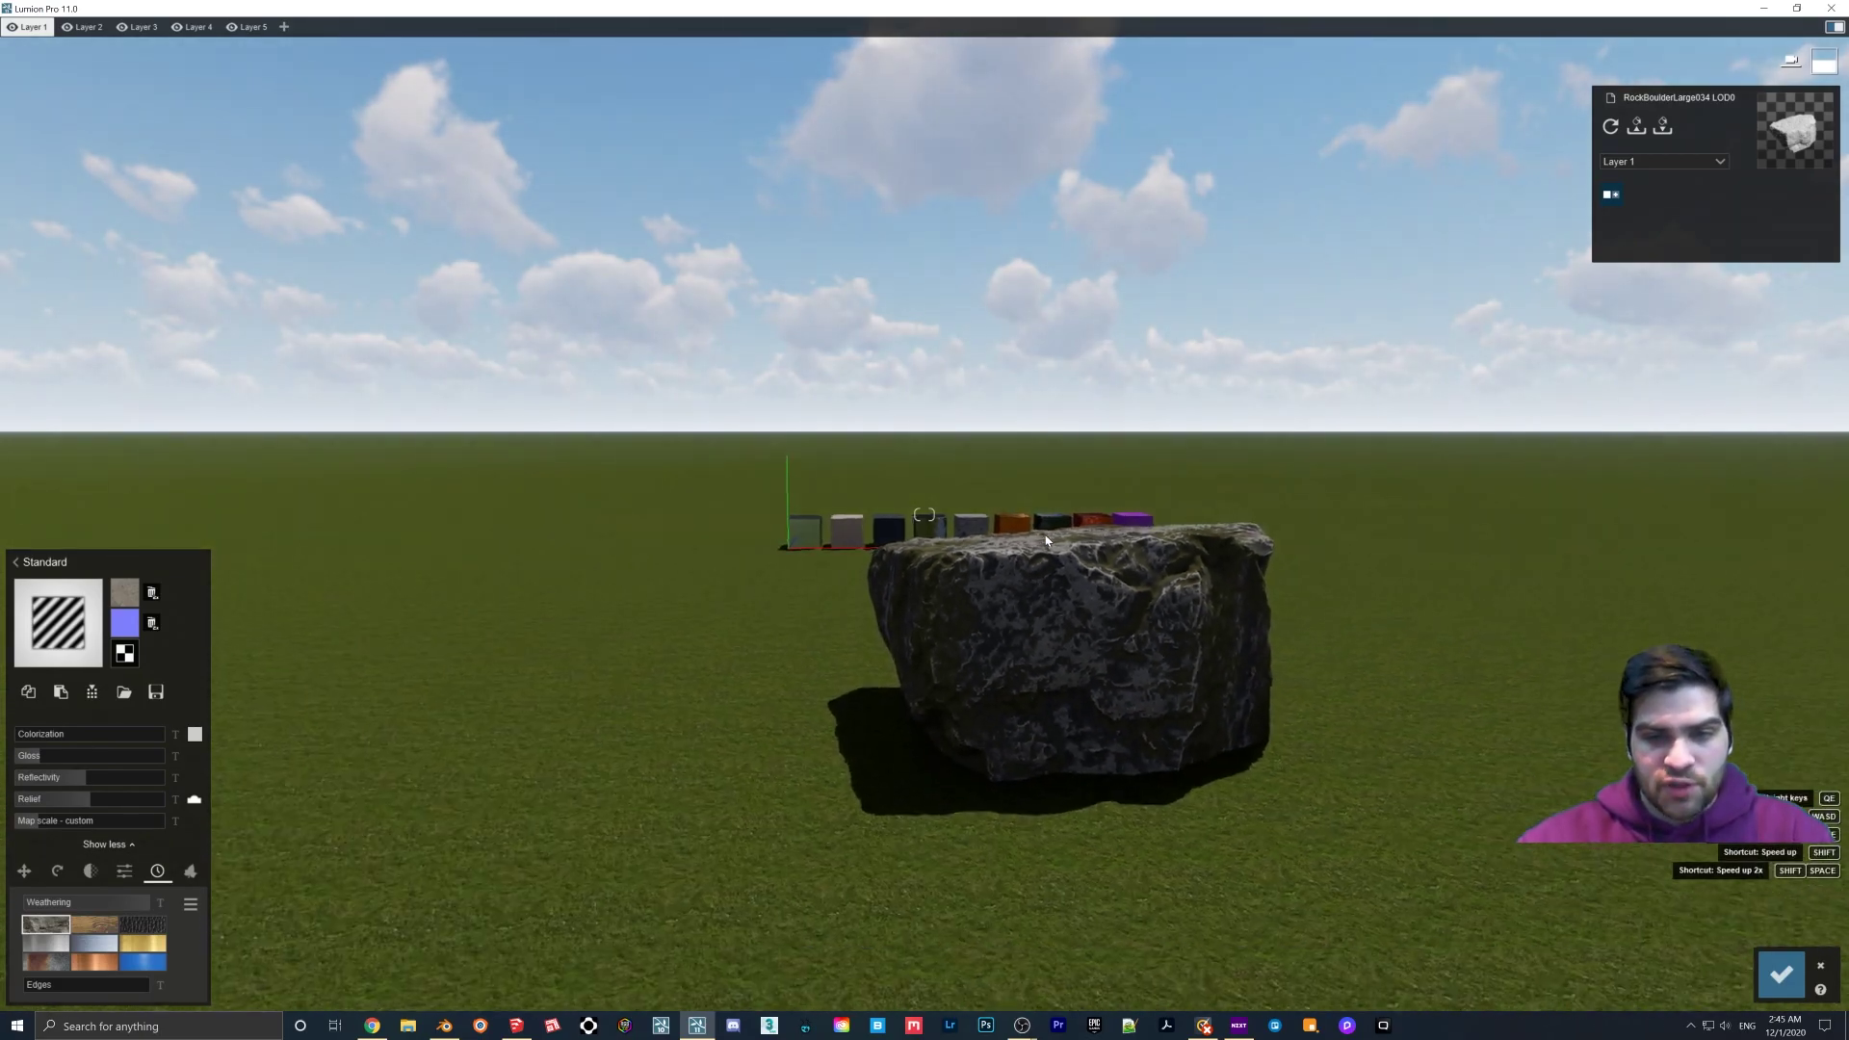
Step: Select the white cladding siding material on the large wall away from the boulder
key("s")
key("q")
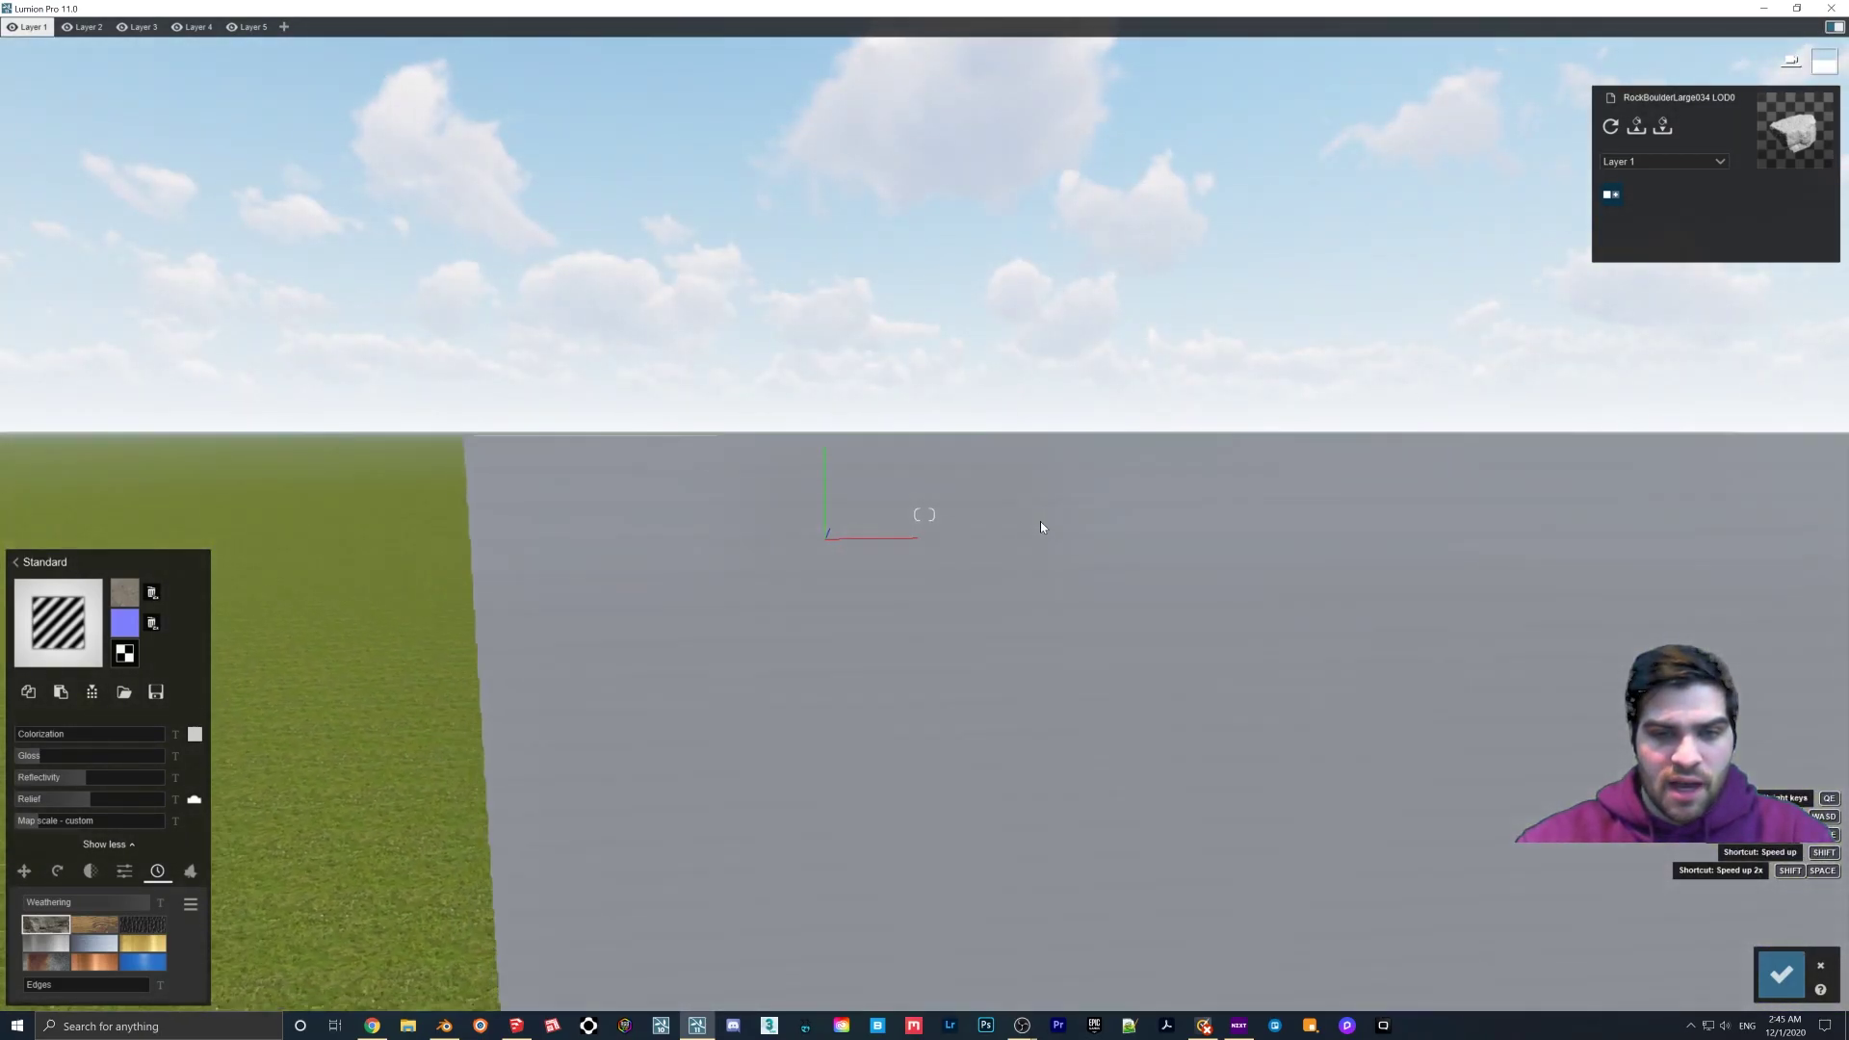
right_click_drag(1040, 522, 1223, 578)
key("s")
key("w")
right_click_drag(1127, 570, 1032, 588)
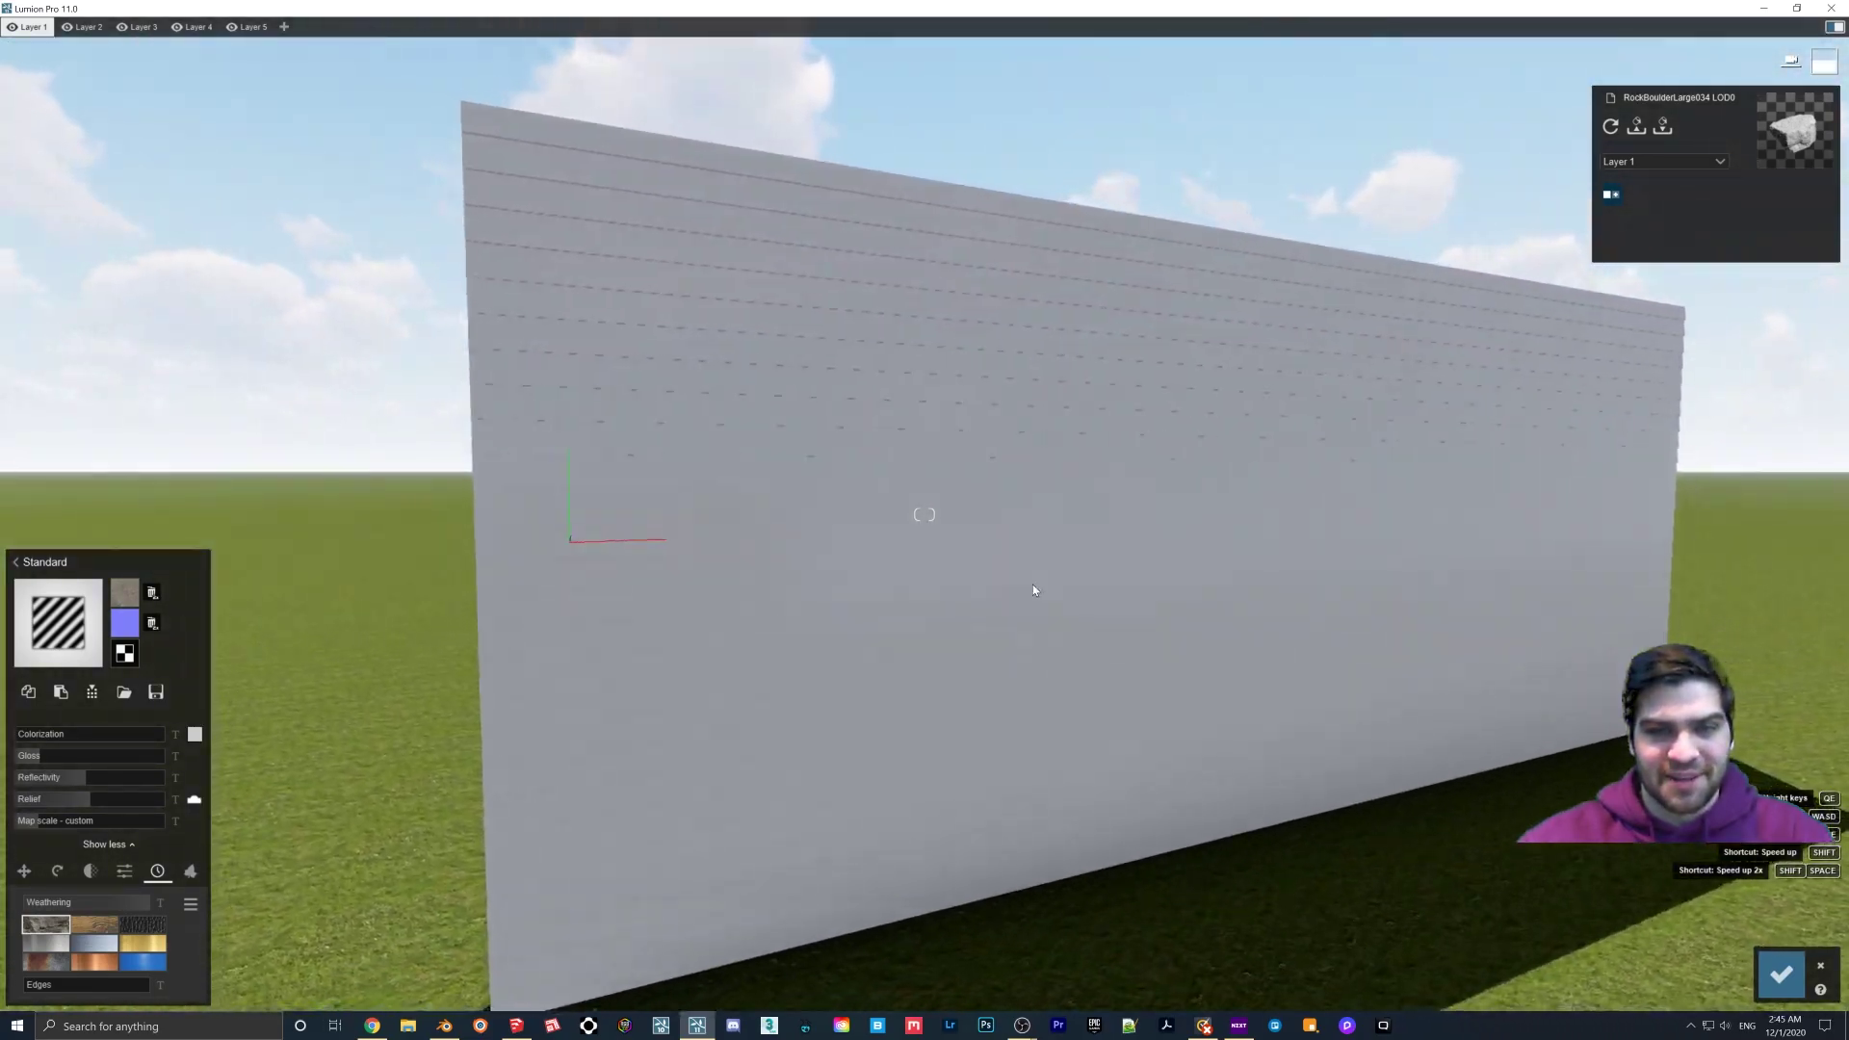
left_click(1031, 514)
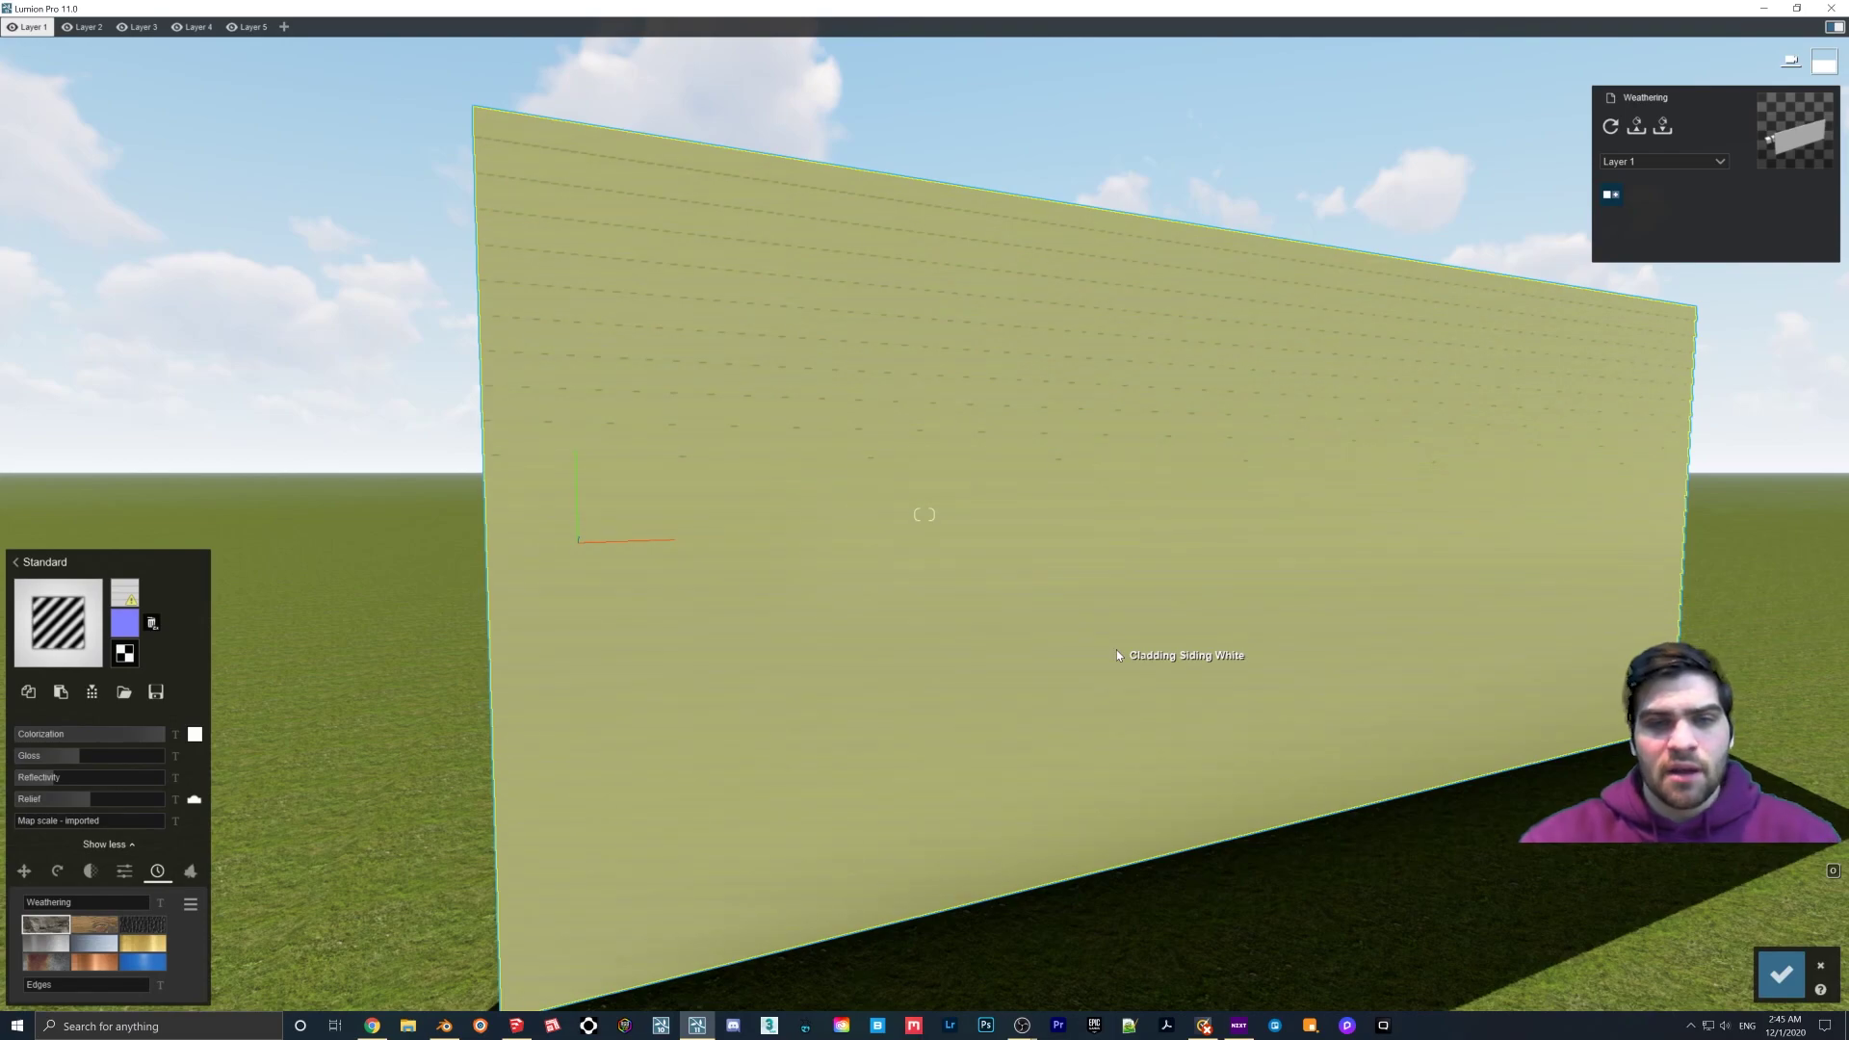
Step: Examine the siding lines and overlaps on the white wall from different angles and distances
mouse_move(1117, 652)
right_mouse_down()
mouse_move(1040, 631)
mouse_move(1107, 629)
right_mouse_up()
key("w")
key("s")
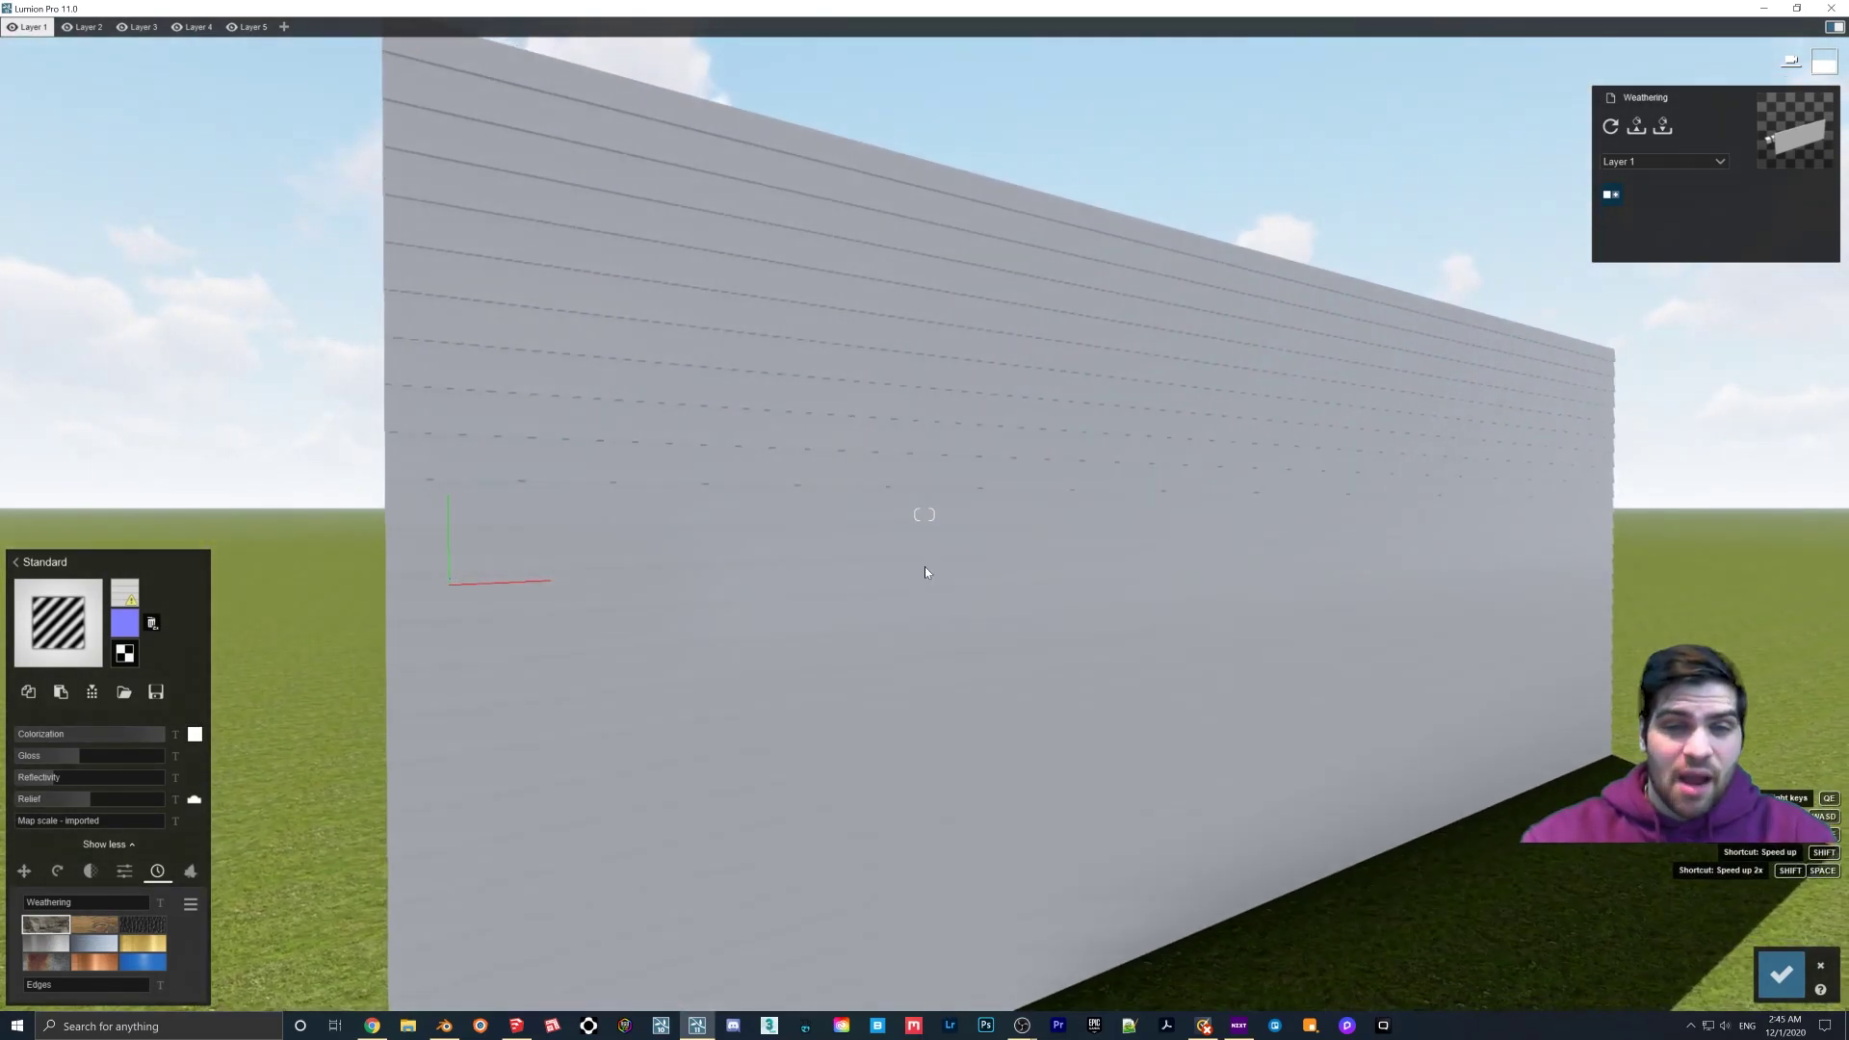
right_click_drag(773, 585, 829, 598)
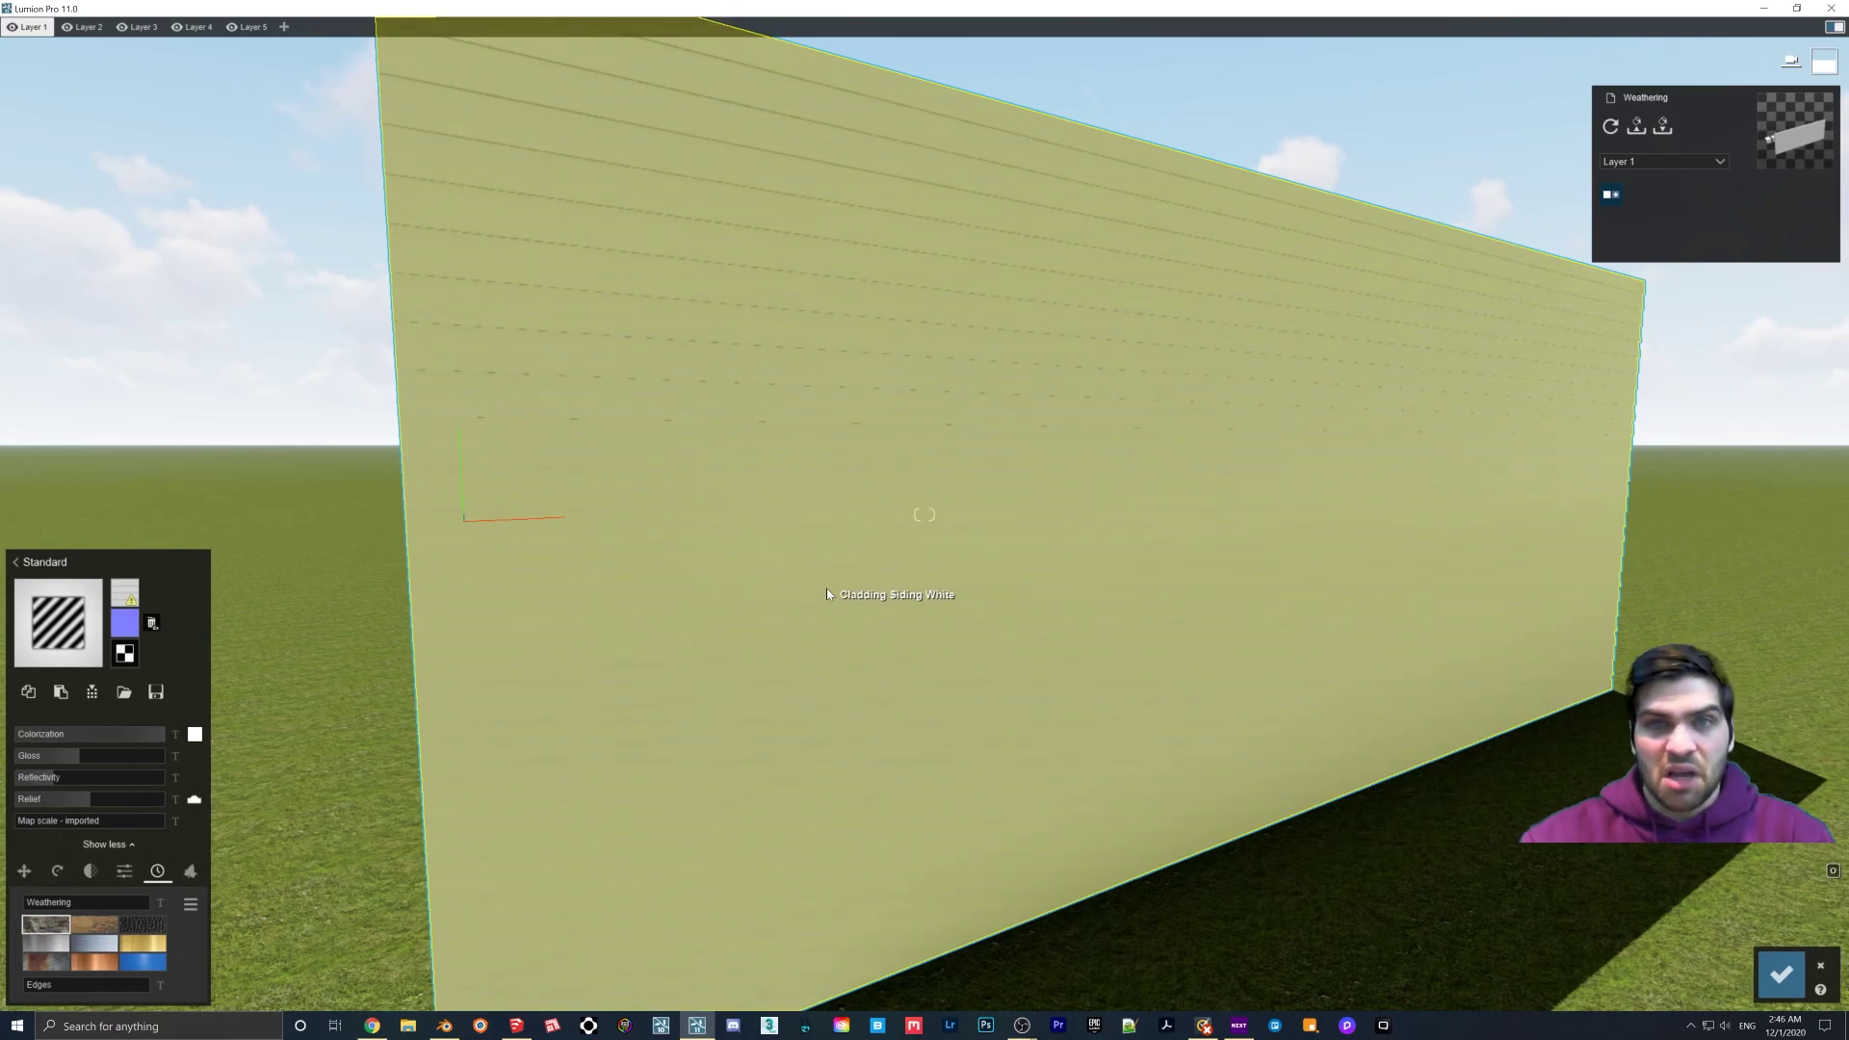
right_click_drag(884, 878, 858, 875)
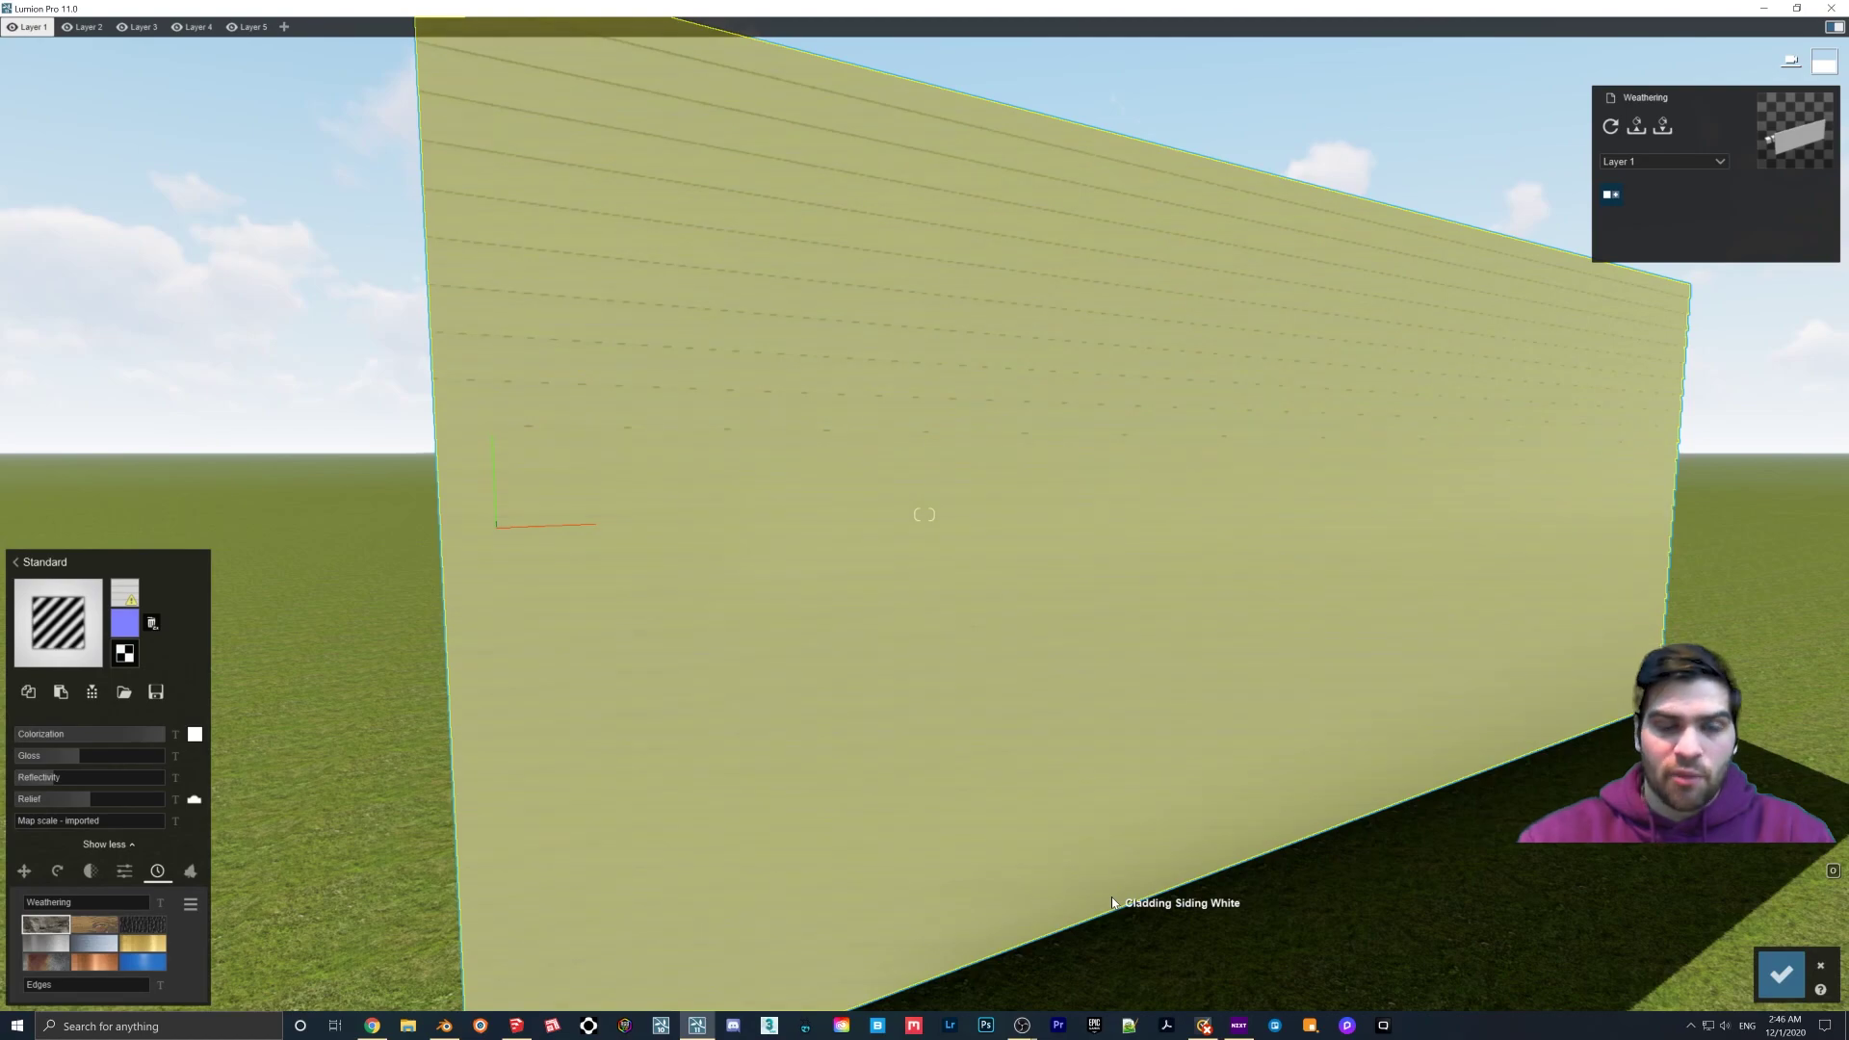
right_click_drag(1113, 903, 884, 522)
right_click_drag(975, 898, 984, 785)
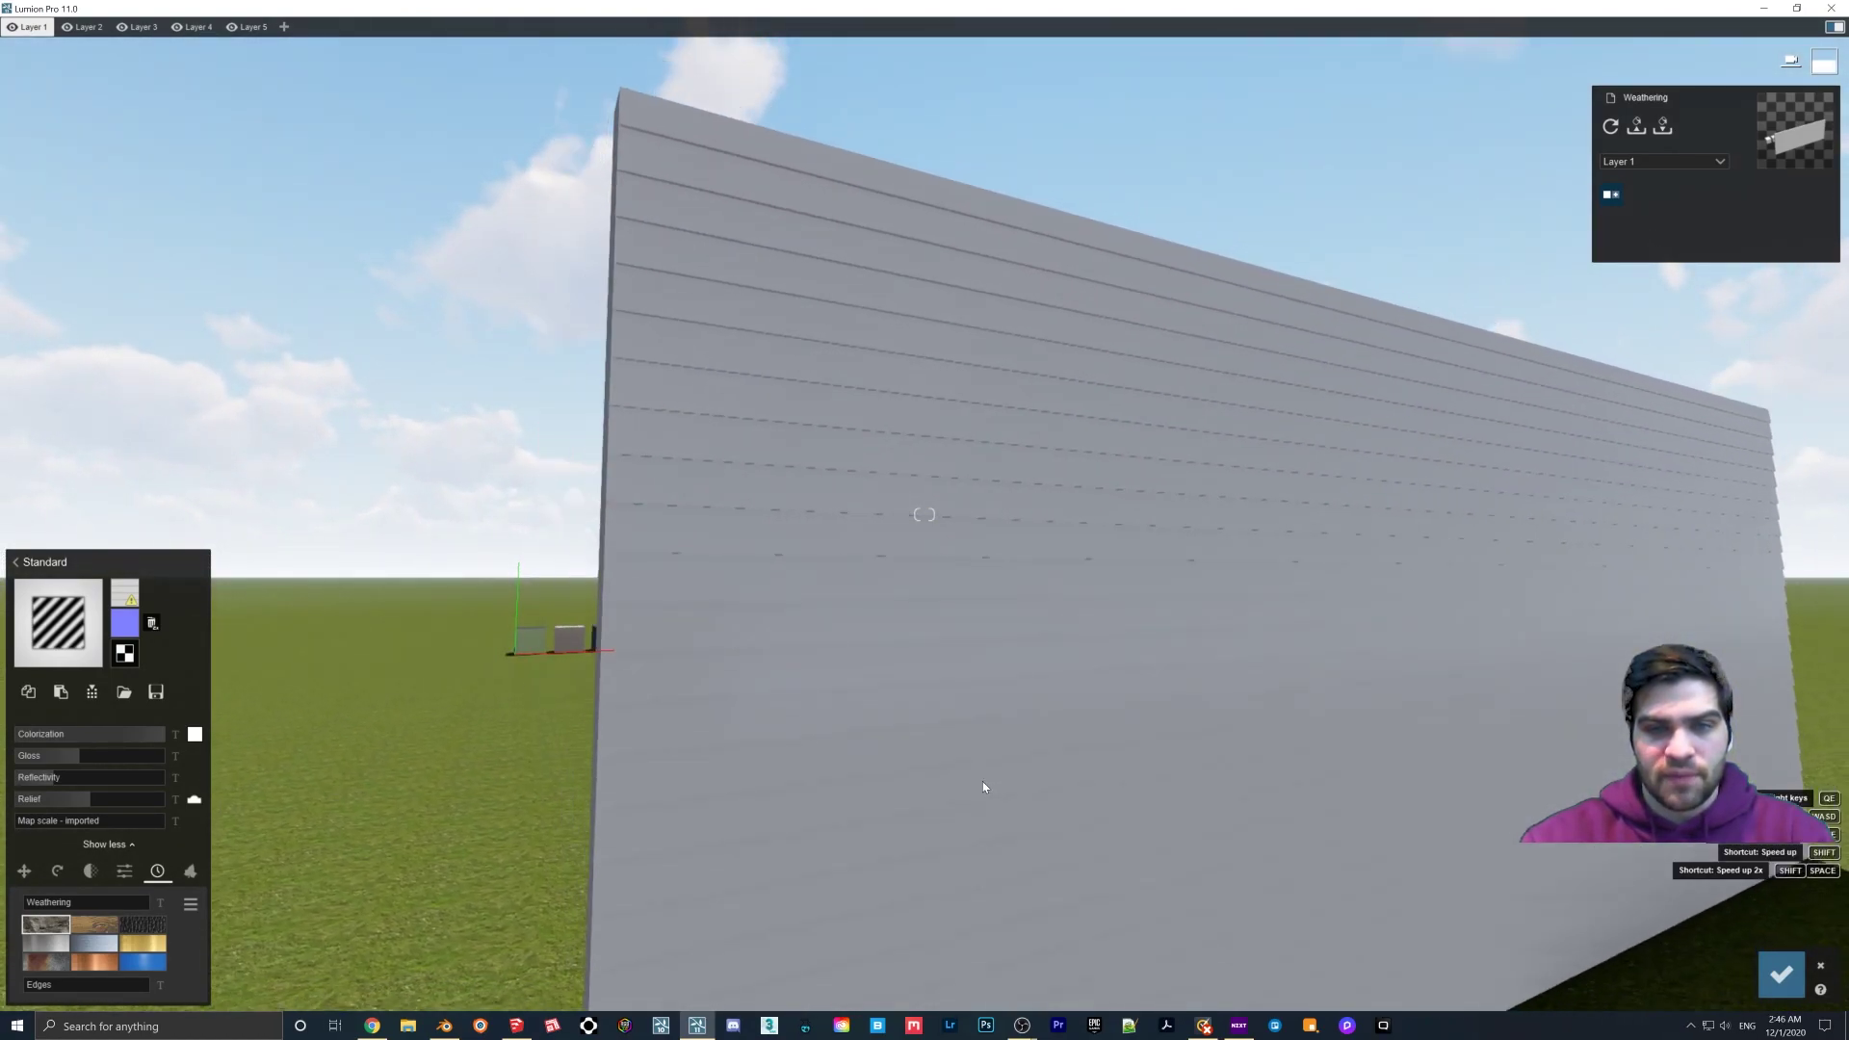
key("s")
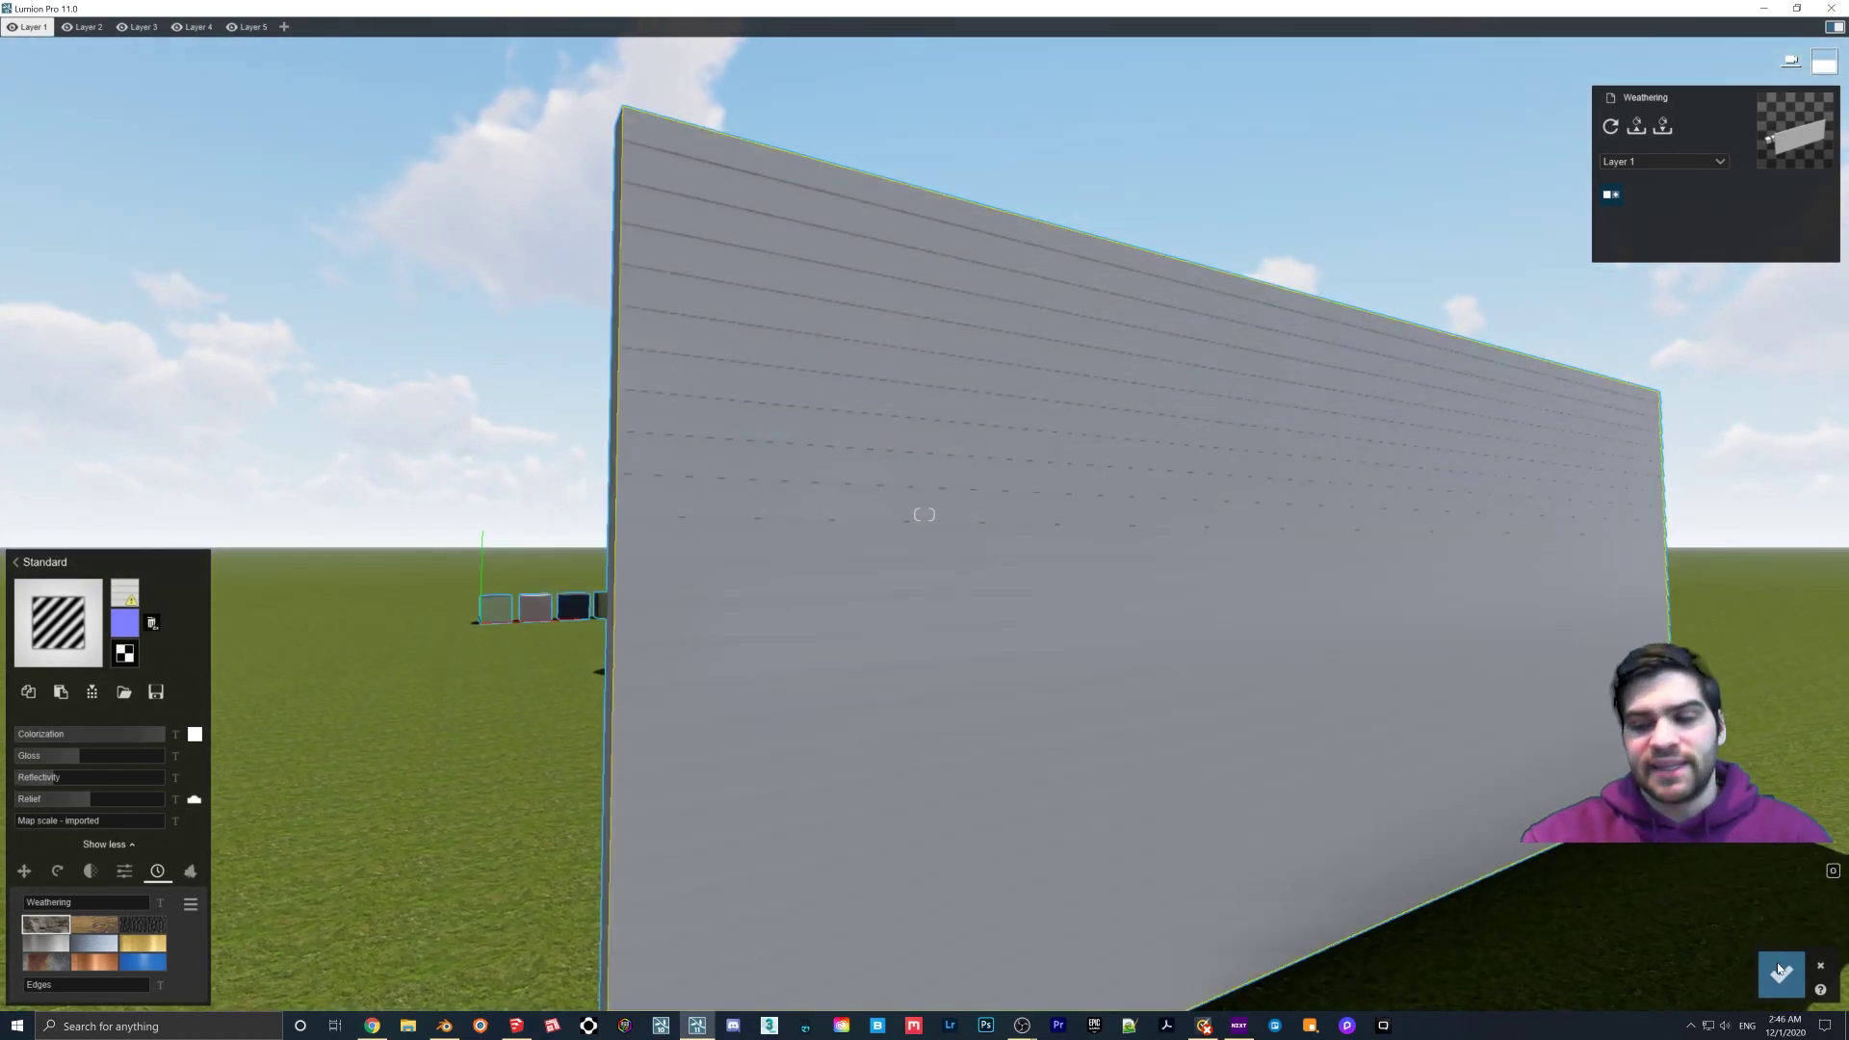
Step: Save the material changes and preview the white siding wall in Photo mode
left_click(1781, 973)
left_click(1756, 939)
right_click_drag(1077, 509, 1145, 537)
key("s")
left_click(1146, 542)
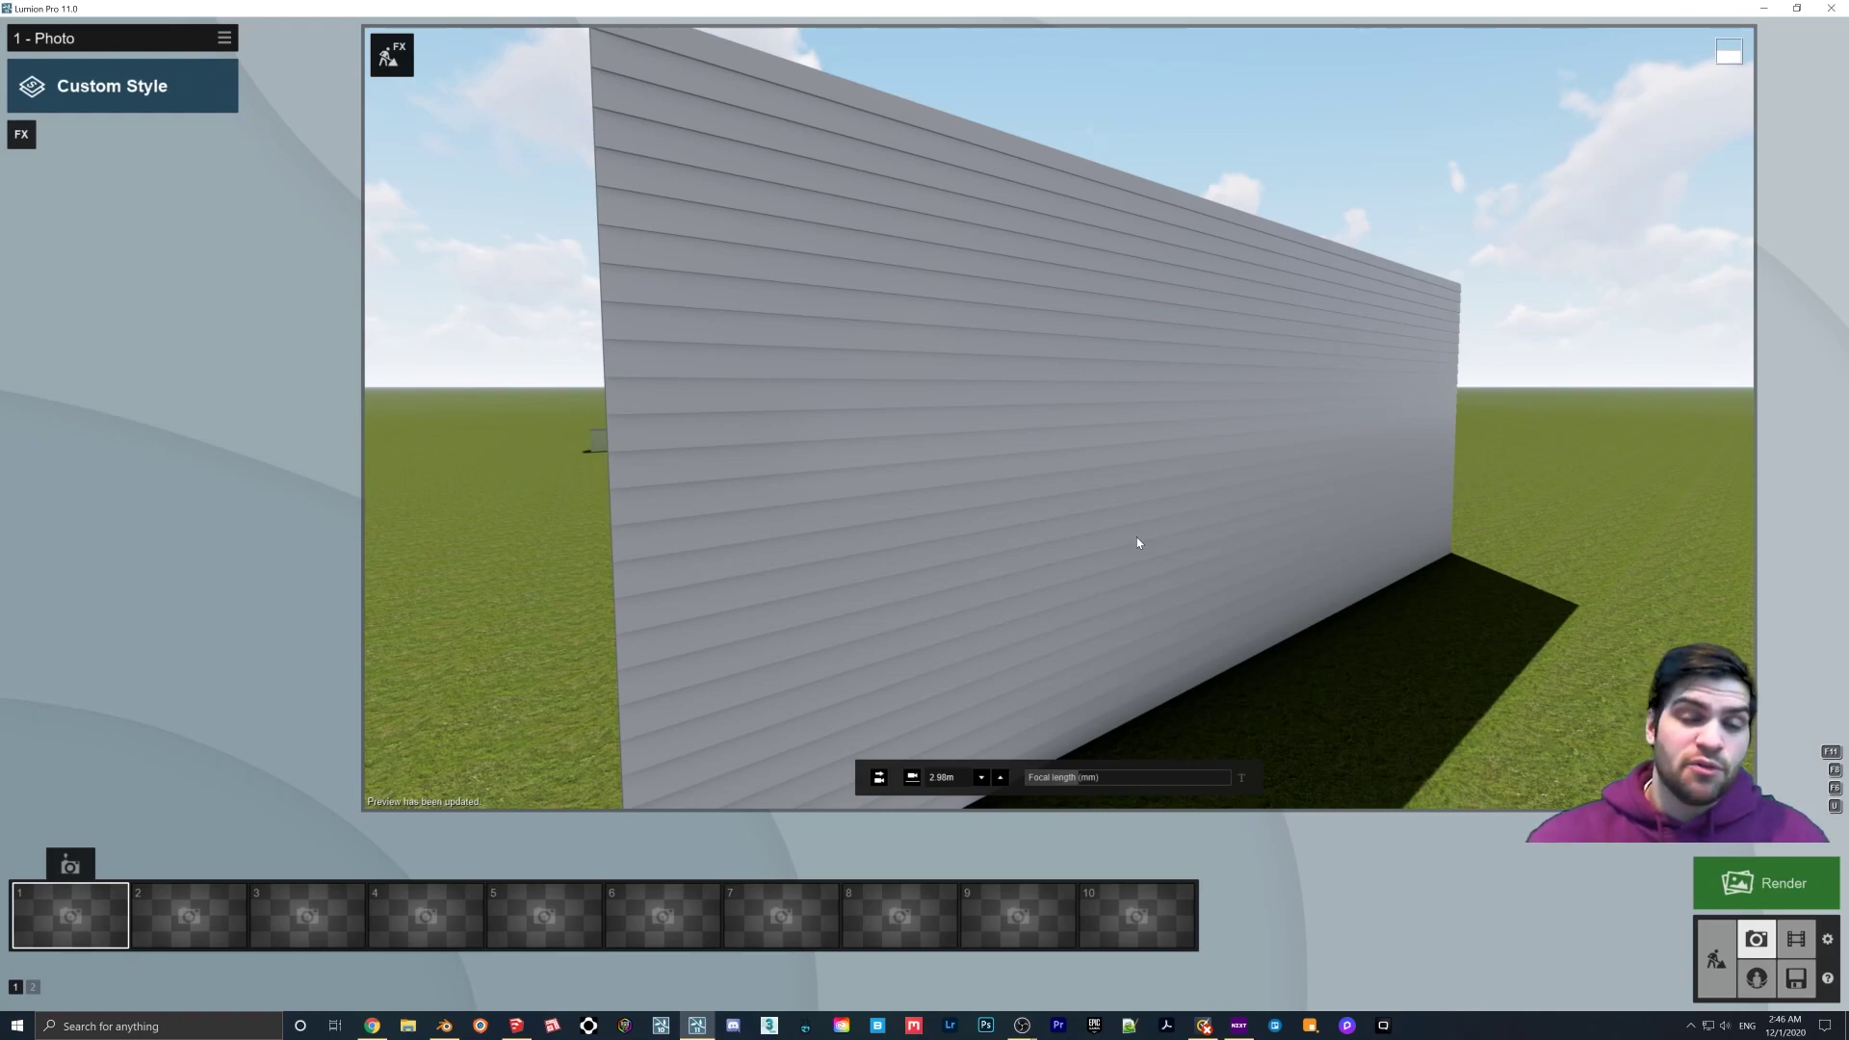
Step: Back in Build mode, recolour the wall's siding to muted green 5c795b and lower its gloss
left_click(1716, 959)
left_click(932, 498)
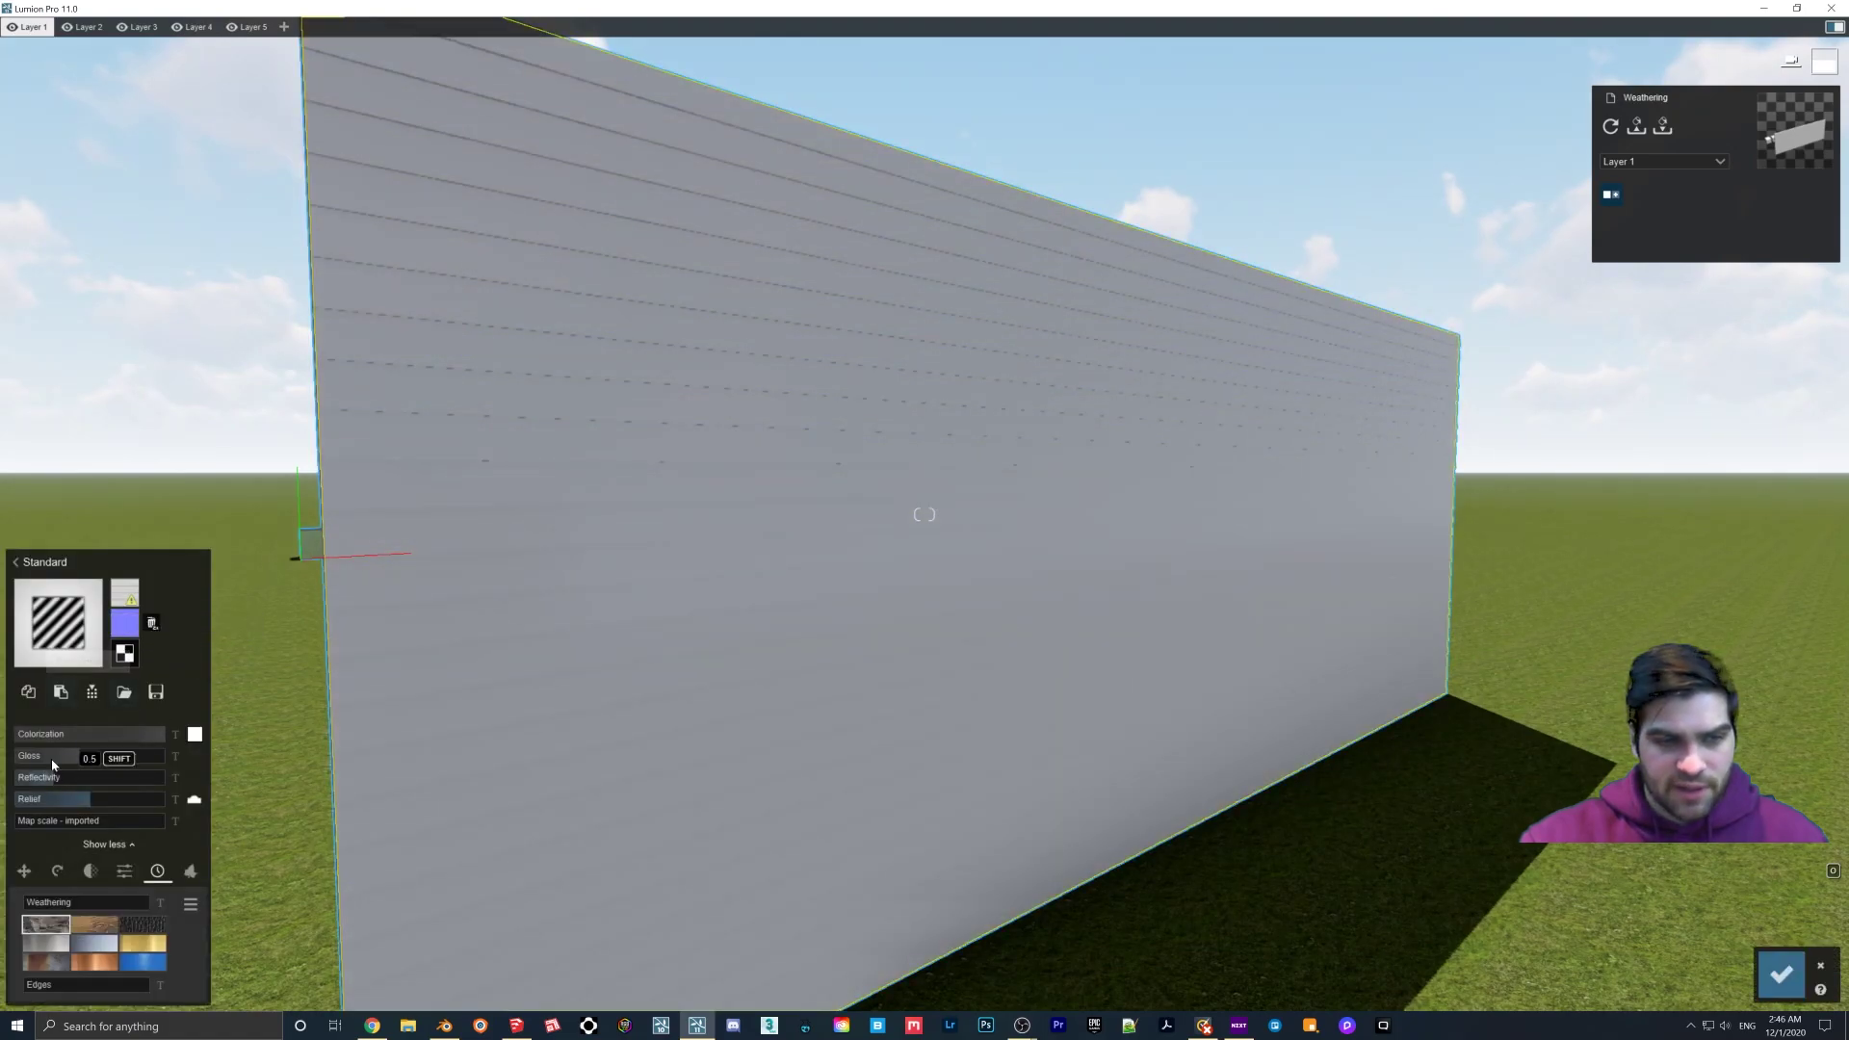
left_click(194, 734)
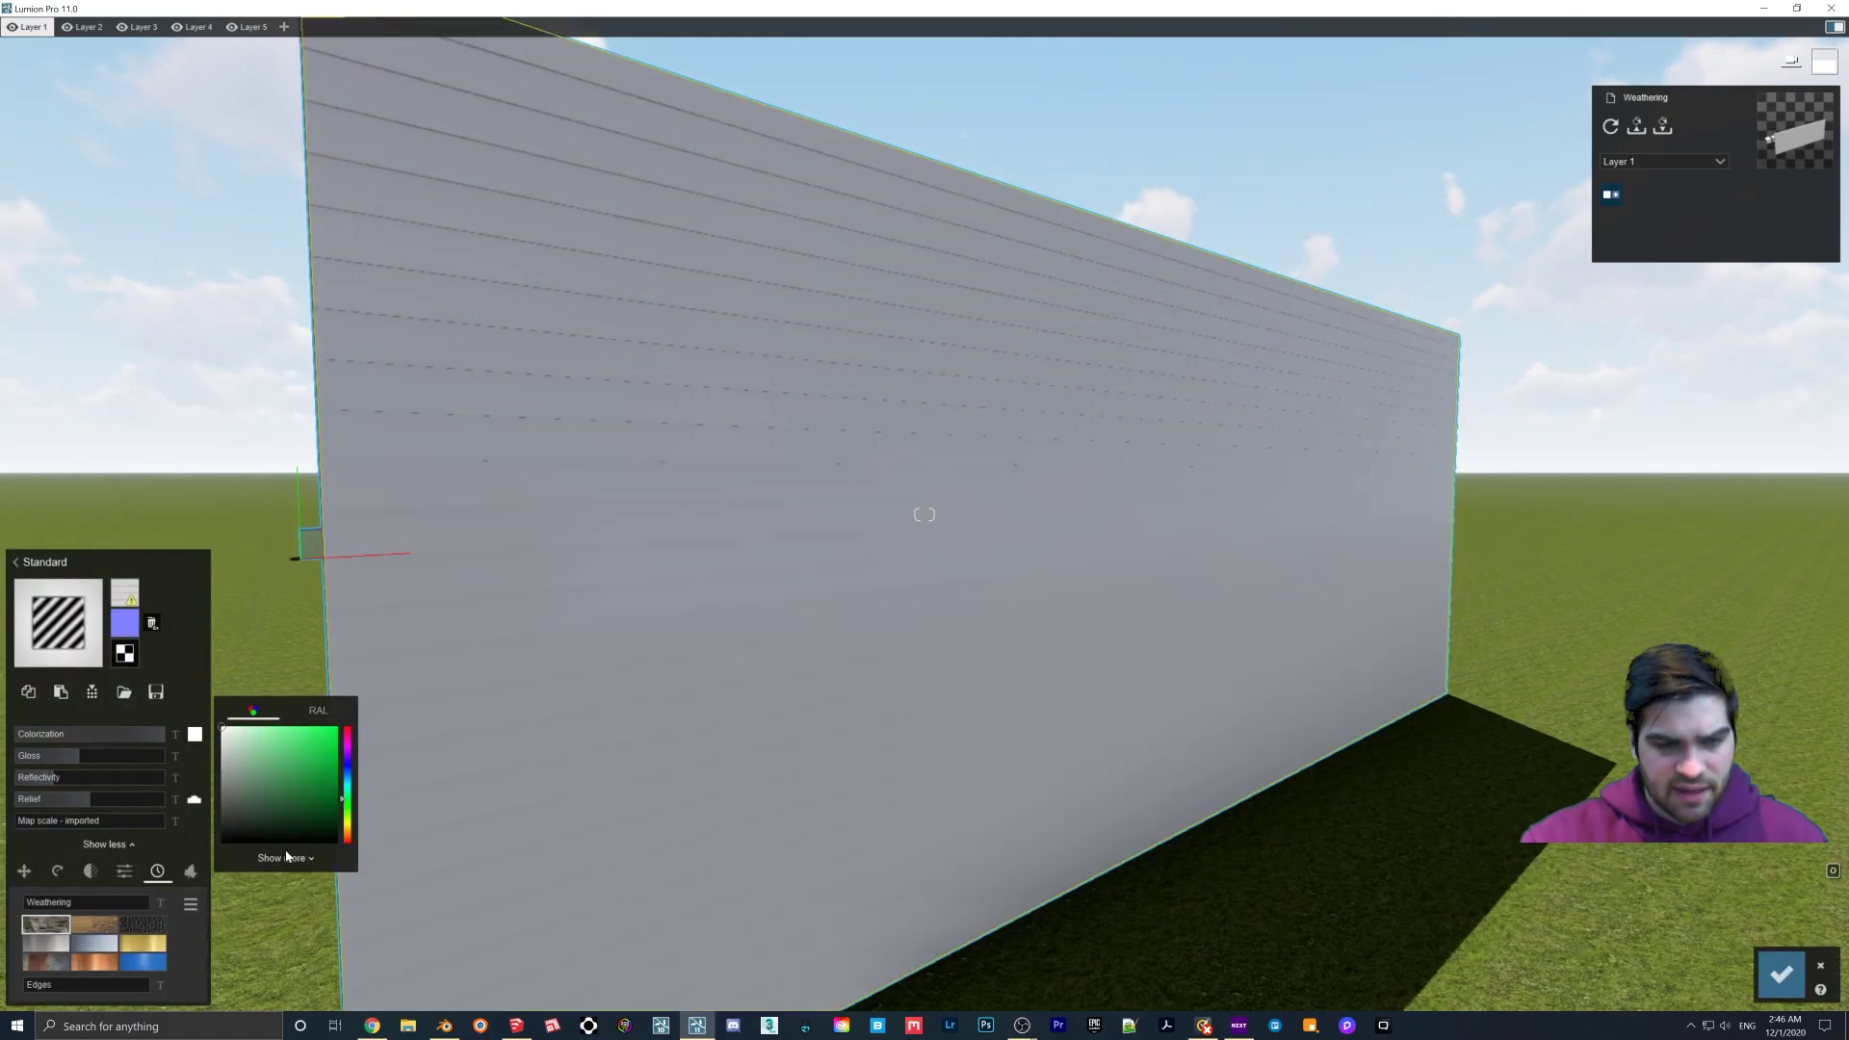
left_click(281, 858)
left_click(349, 803)
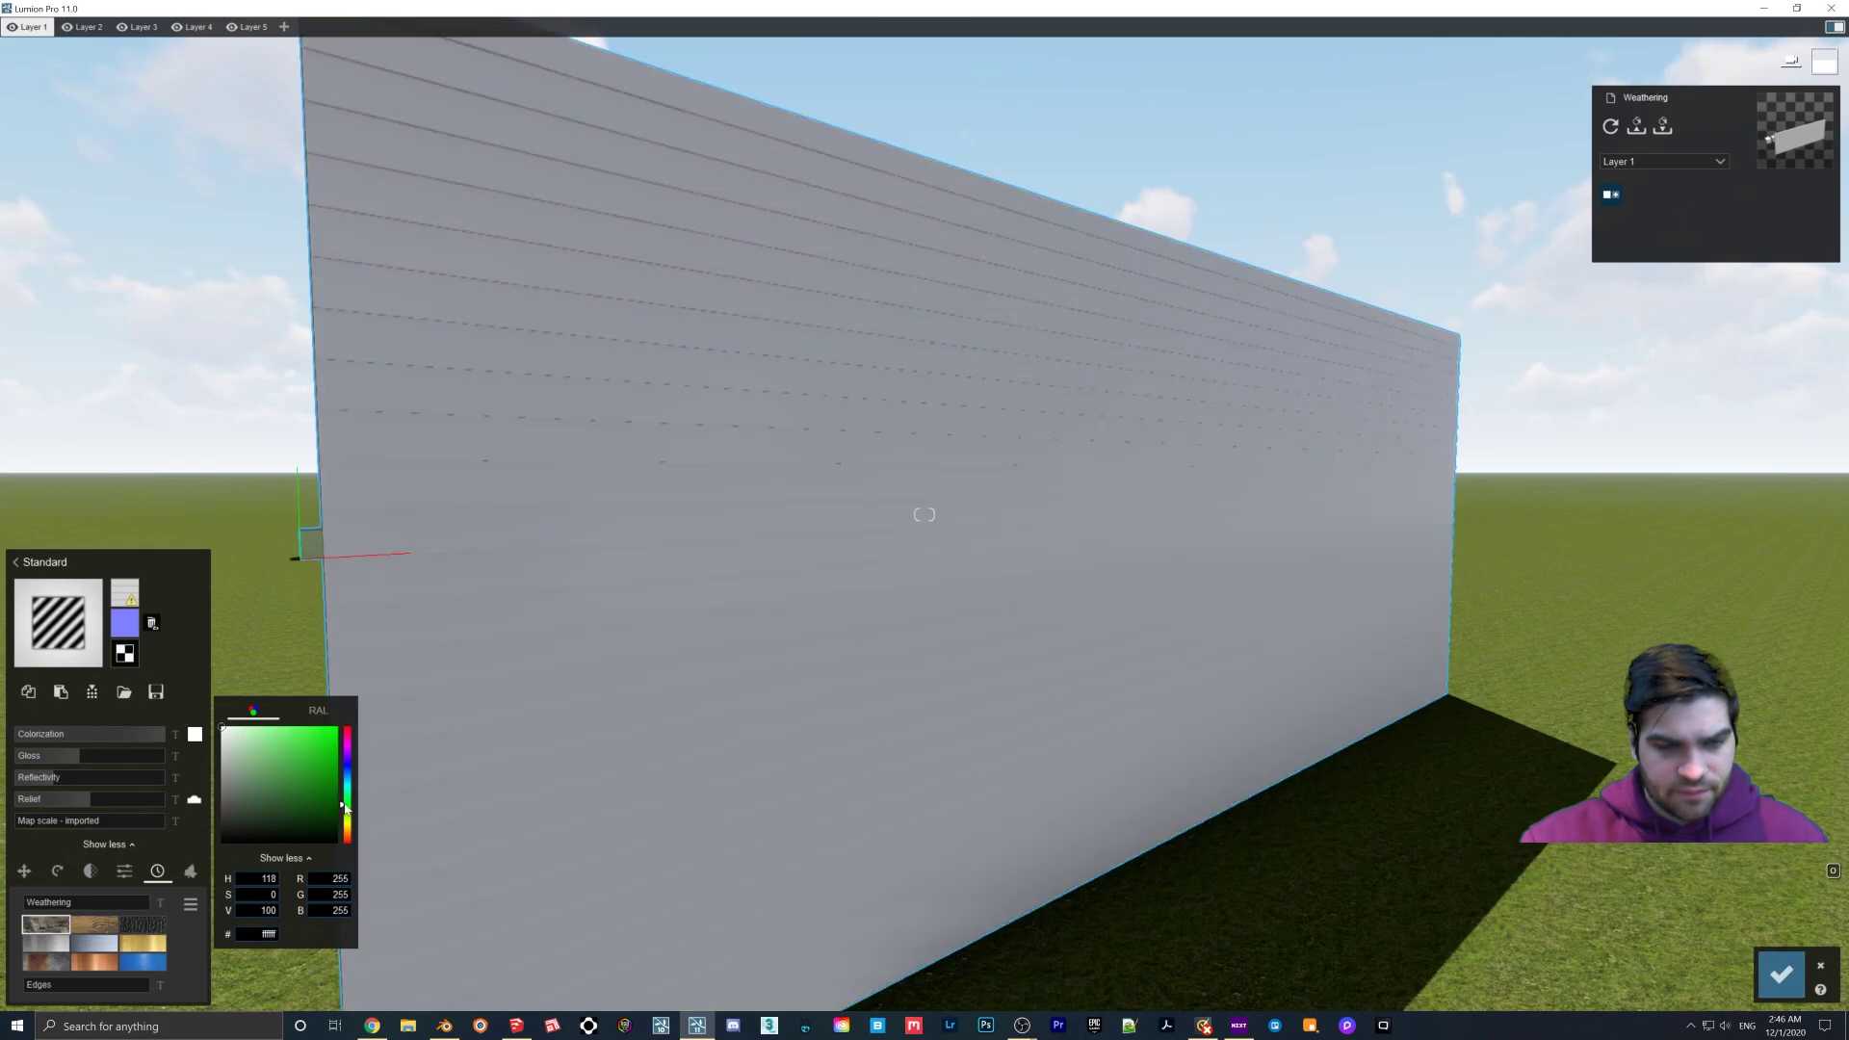
left_click(251, 801)
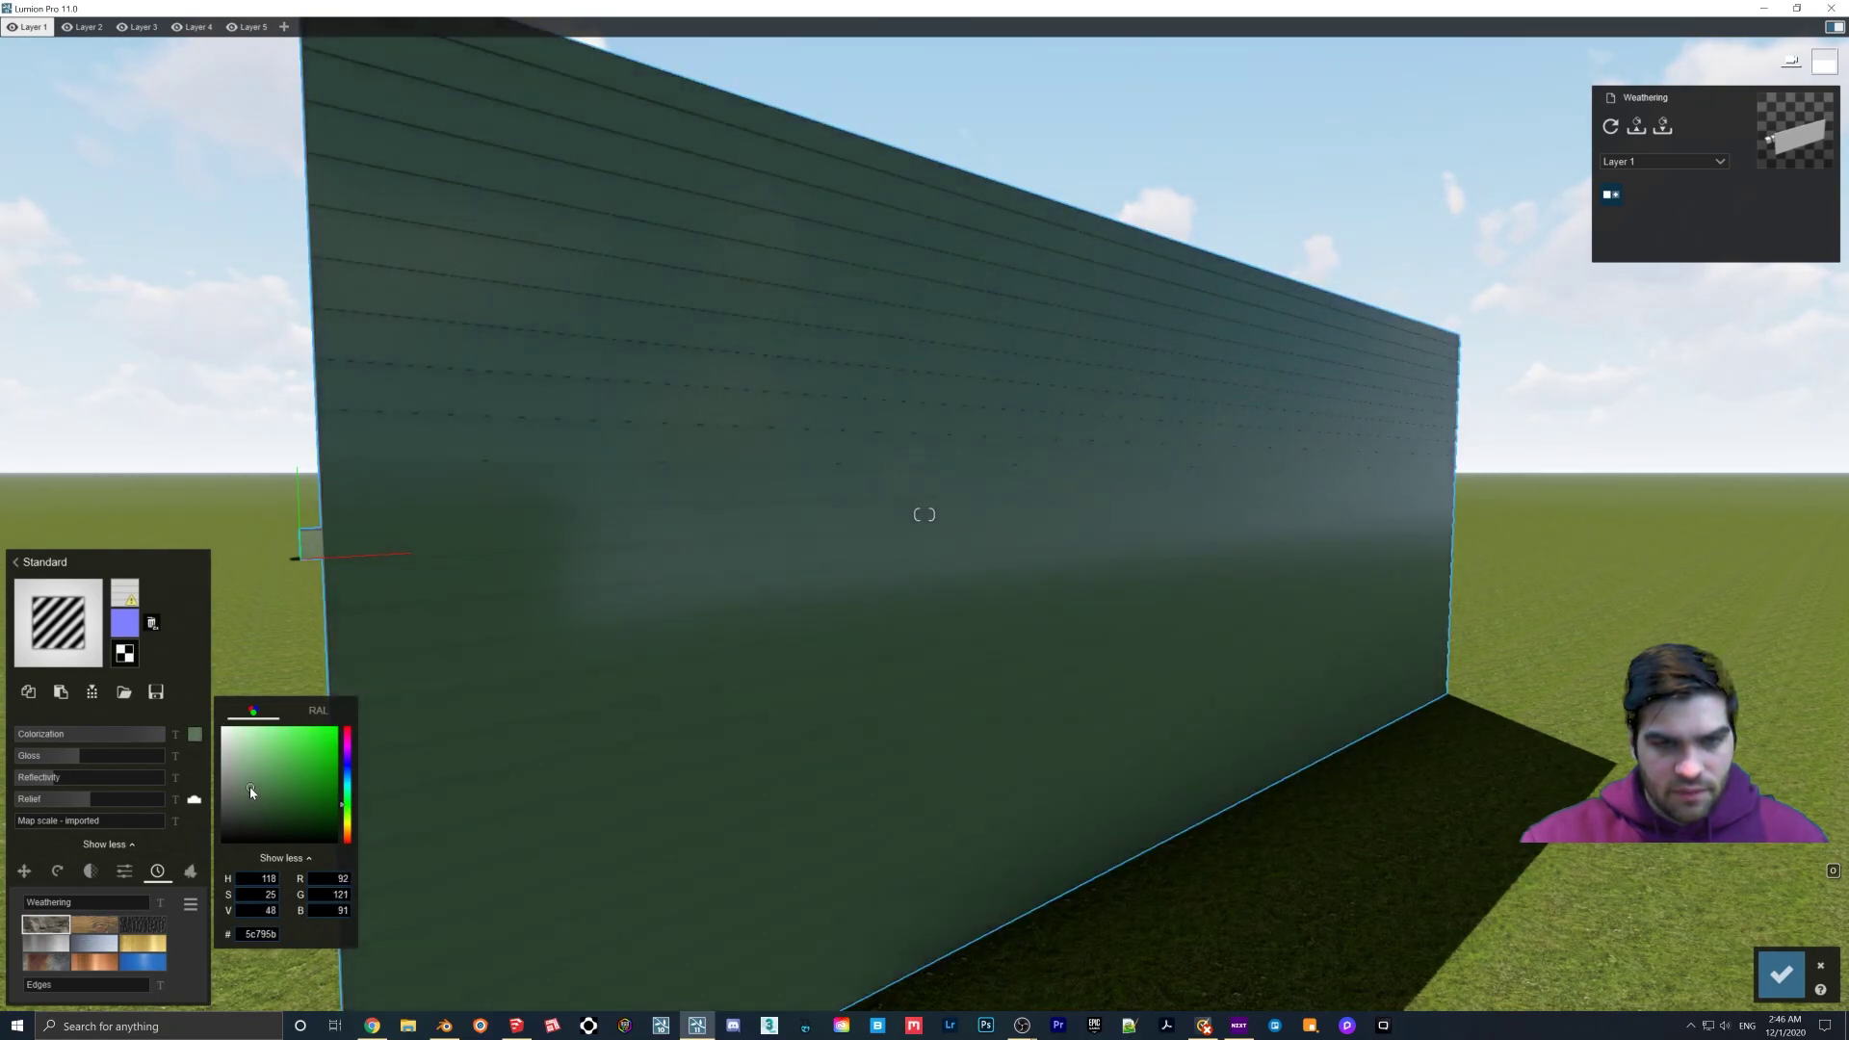
left_click_drag(79, 755, 54, 755)
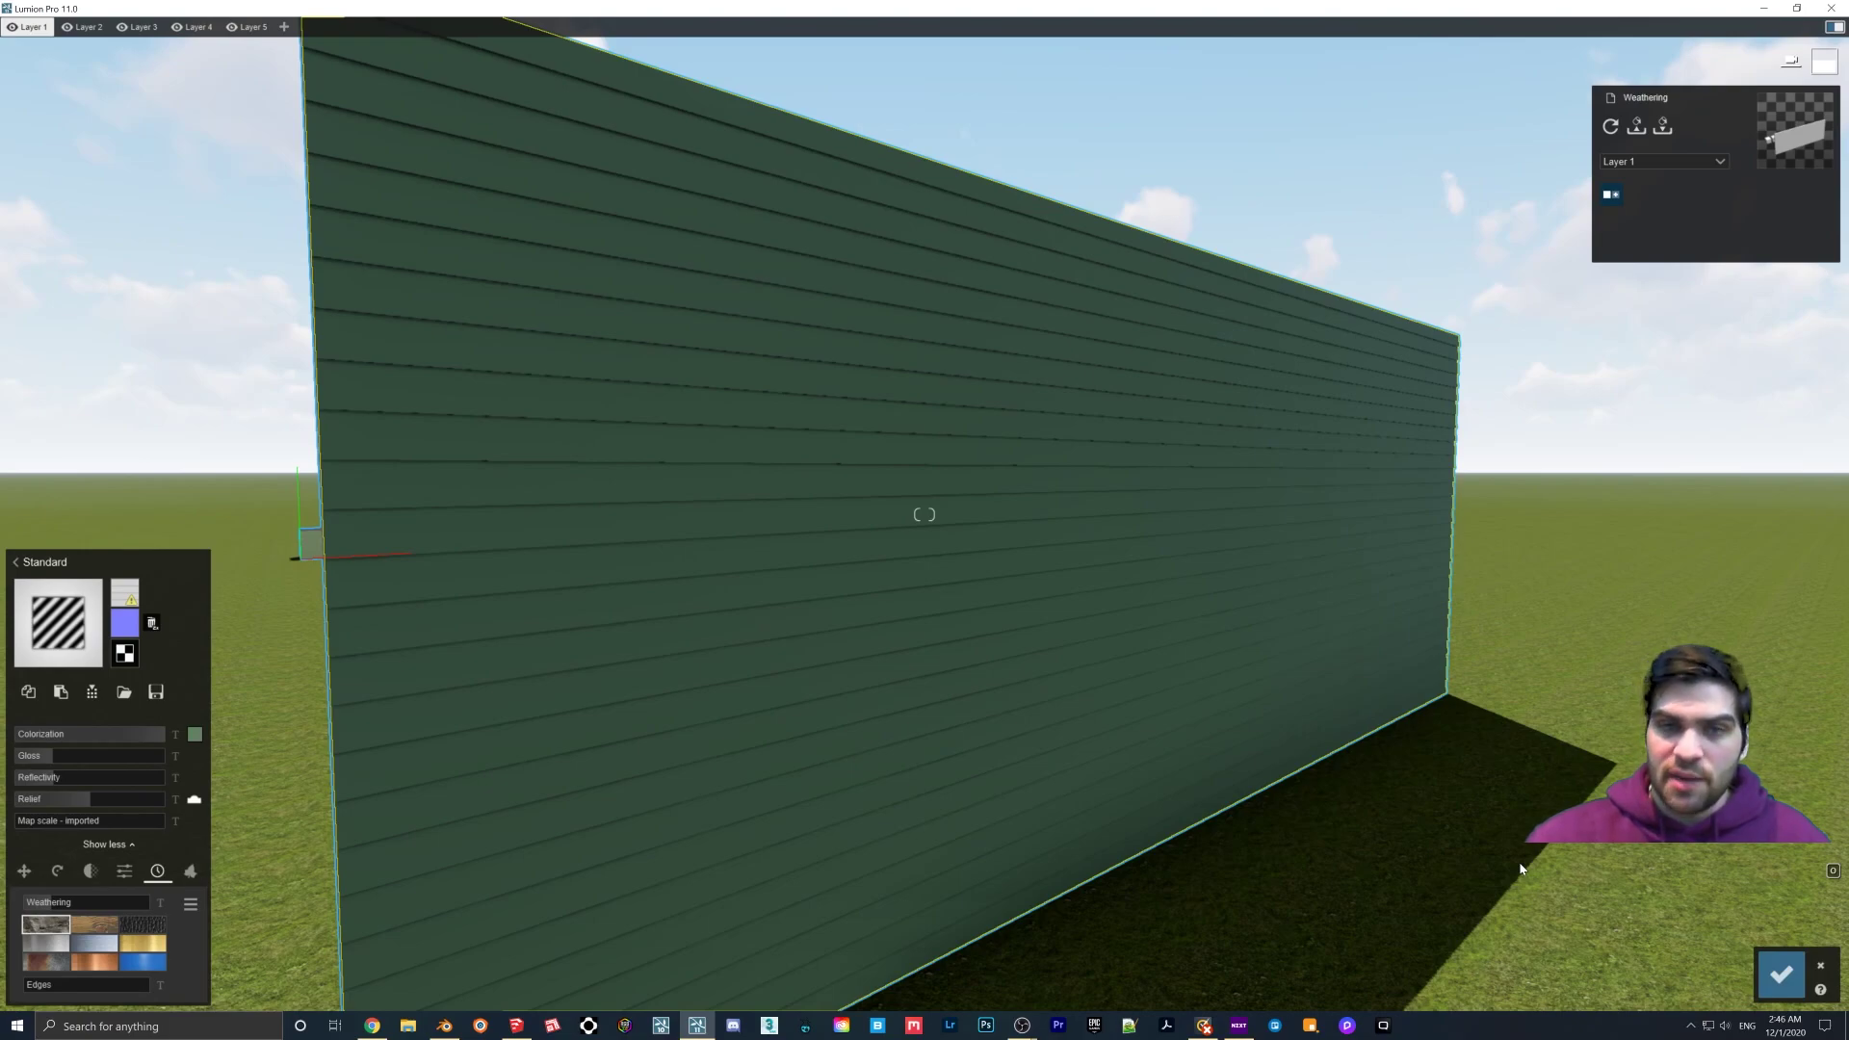
Step: Inspect the green siding up close, save its material changes and preview the wall in Photo mode
right_click_drag(1476, 853, 1358, 522)
key("w")
right_click_drag(472, 748, 533, 748)
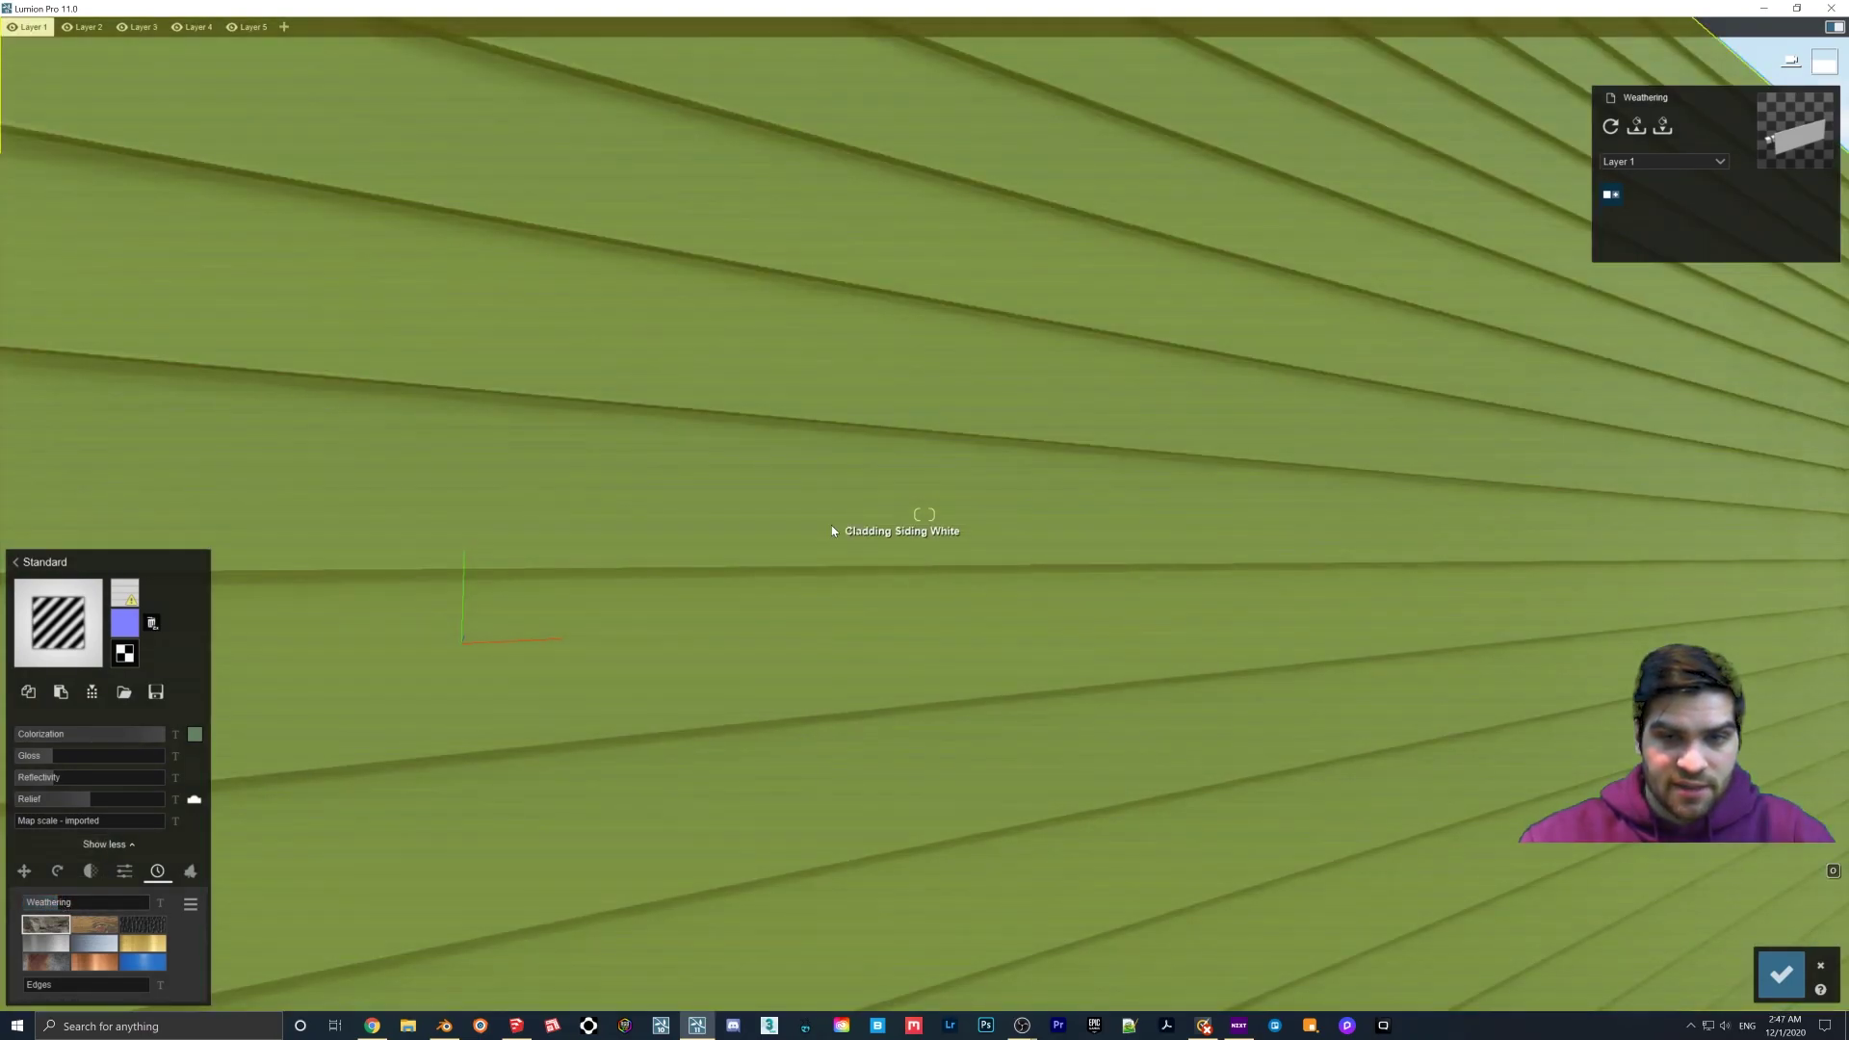
key("s")
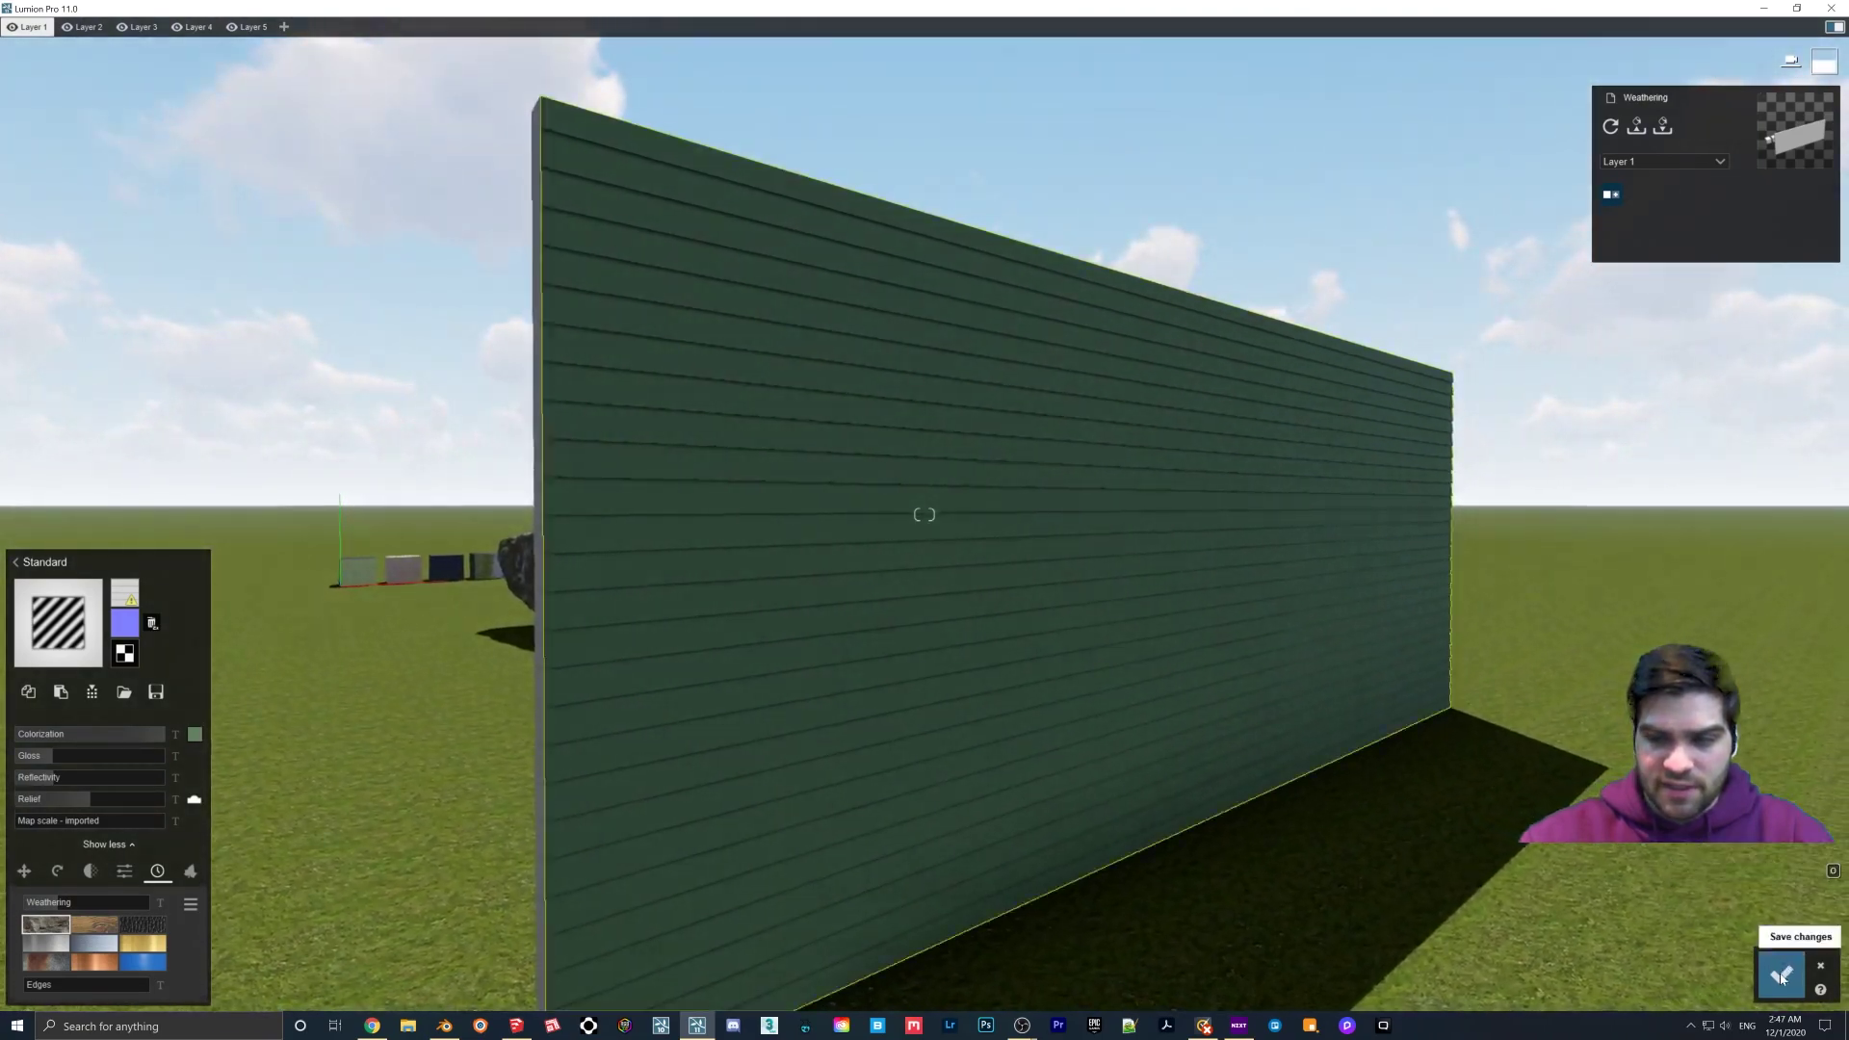
left_click(1780, 975)
left_click(1756, 939)
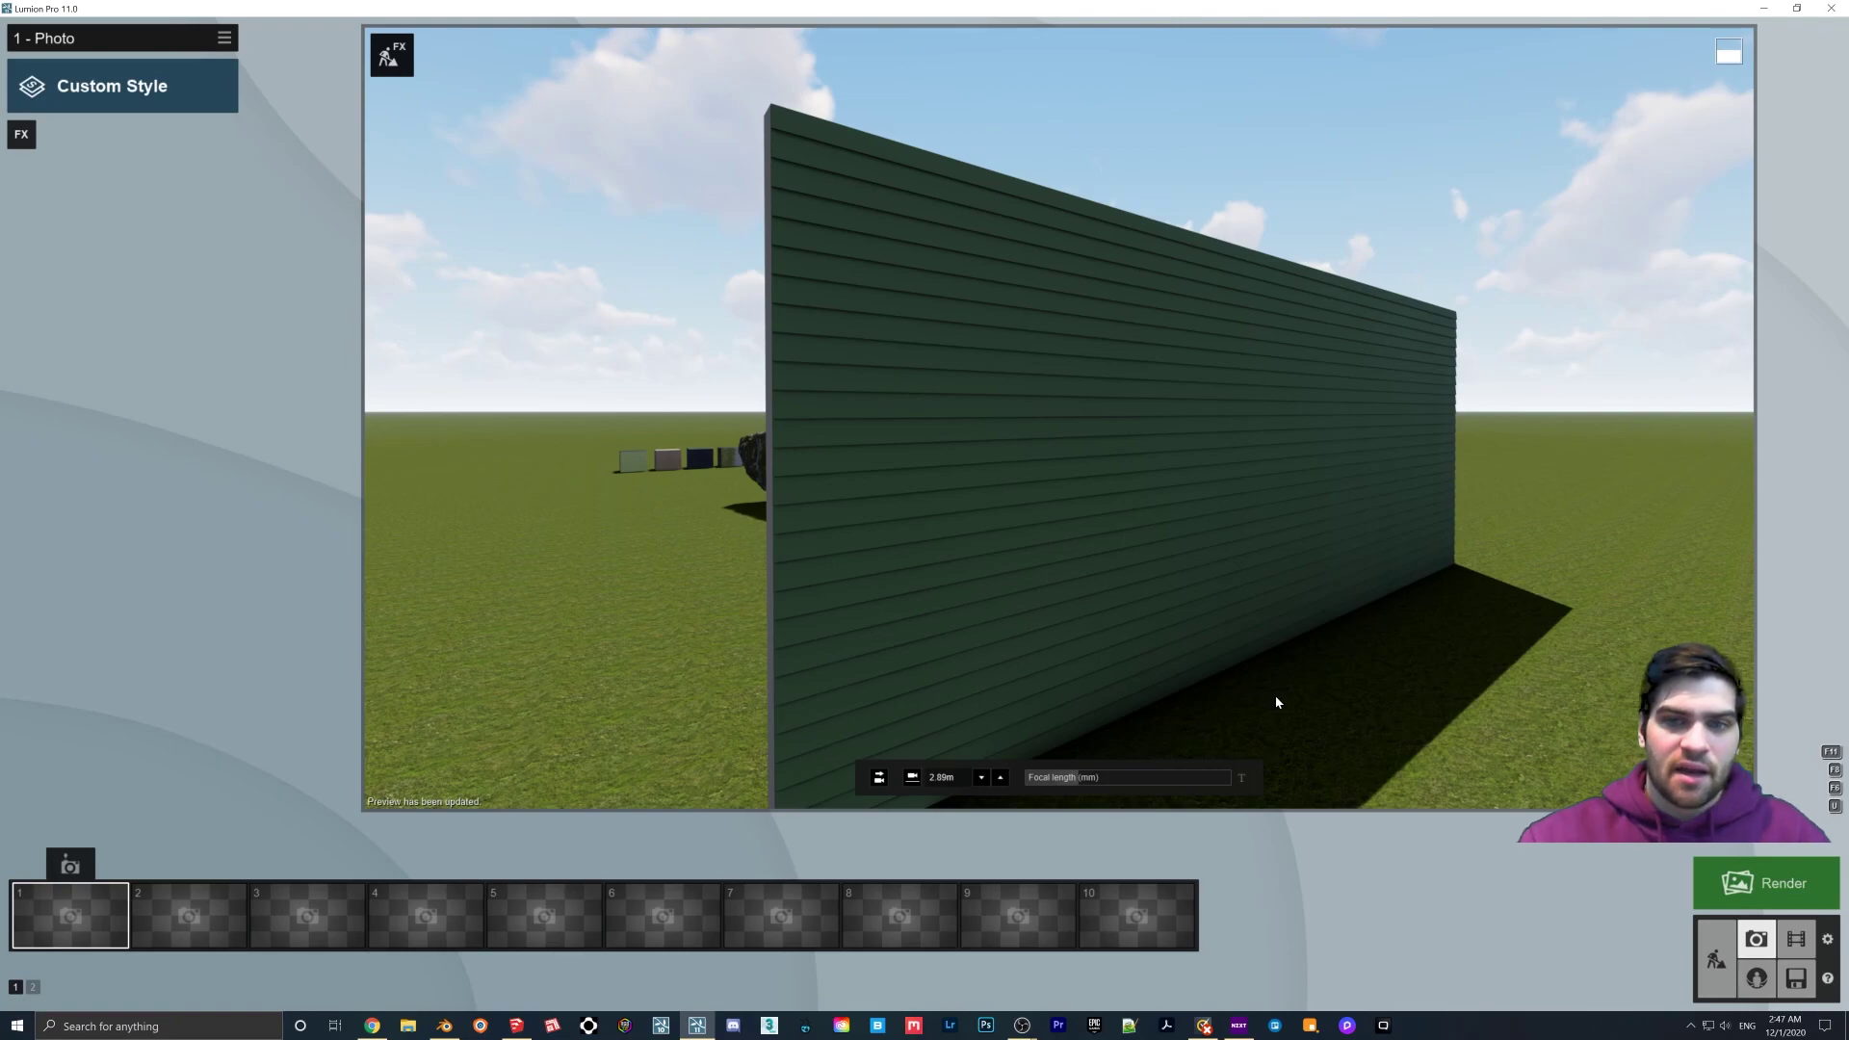
Step: Return to Build mode, reopen the green siding's material and view the whole wall
left_click(1714, 955)
left_click(1023, 515)
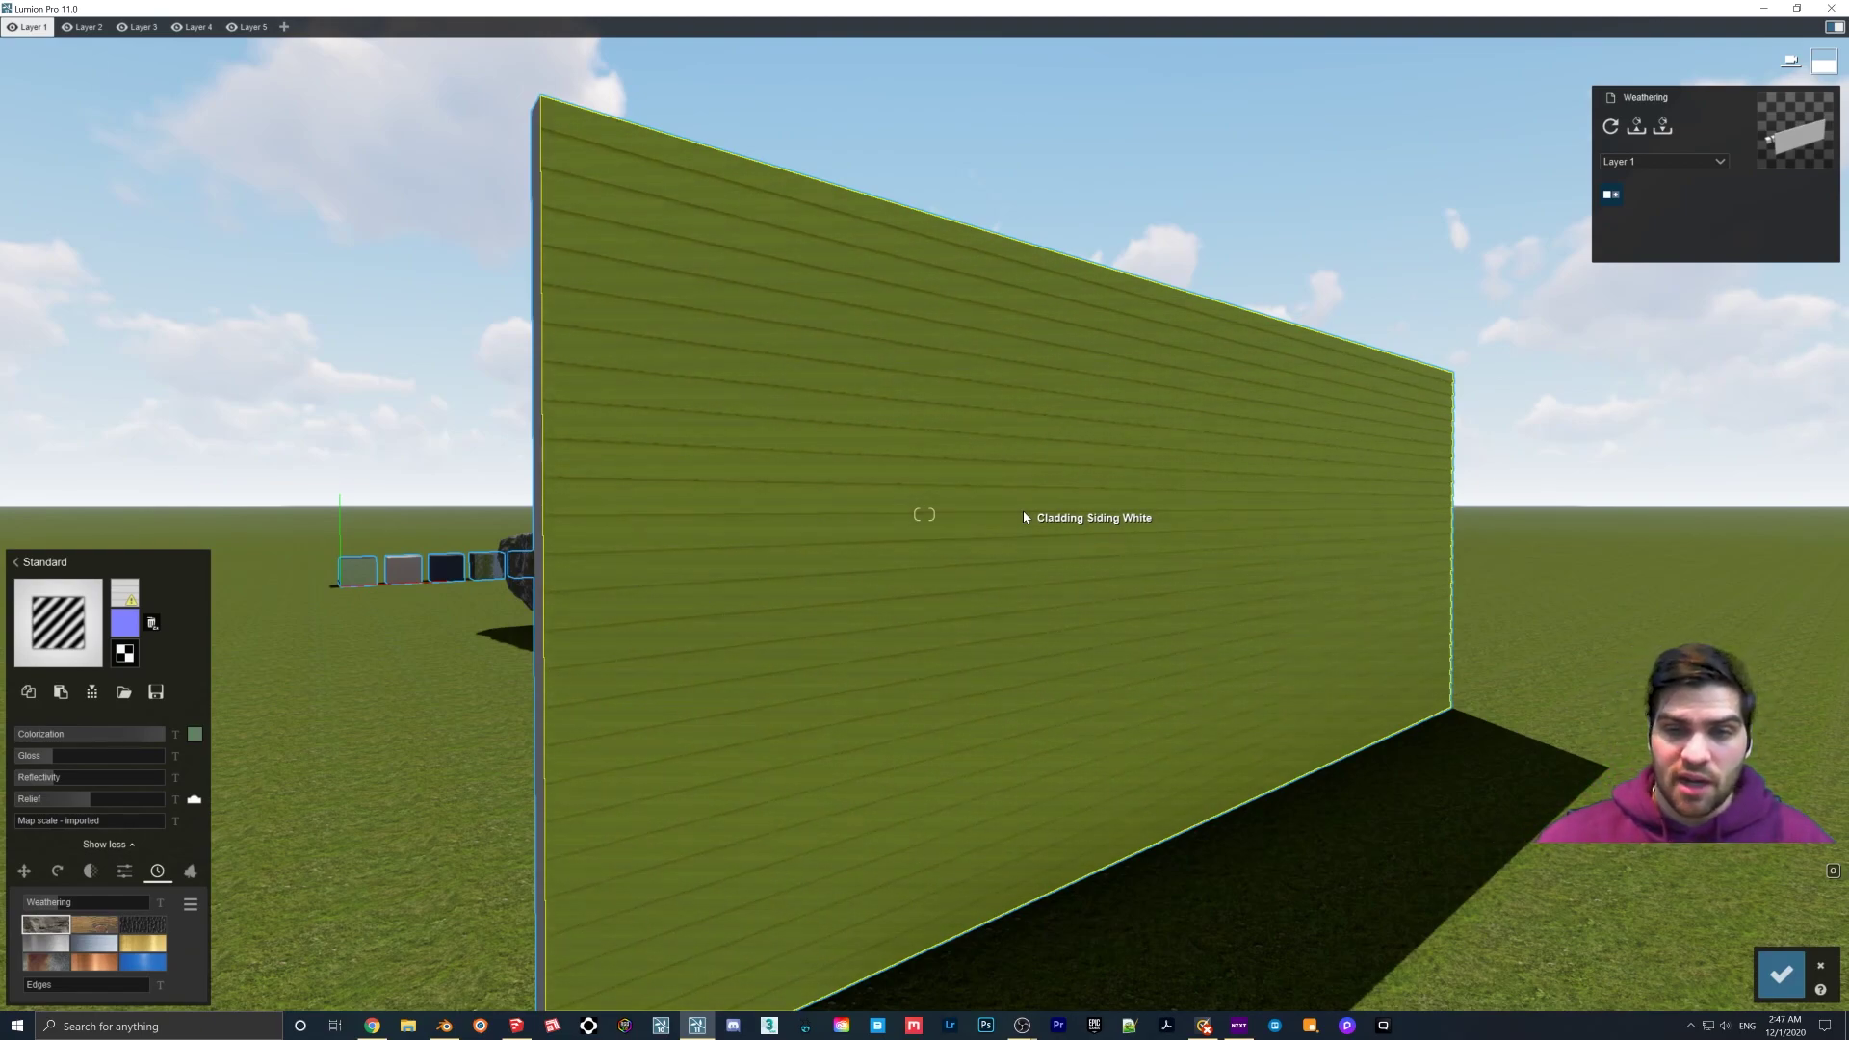
right_click_drag(1023, 512, 955, 502)
key("s")
key("w")
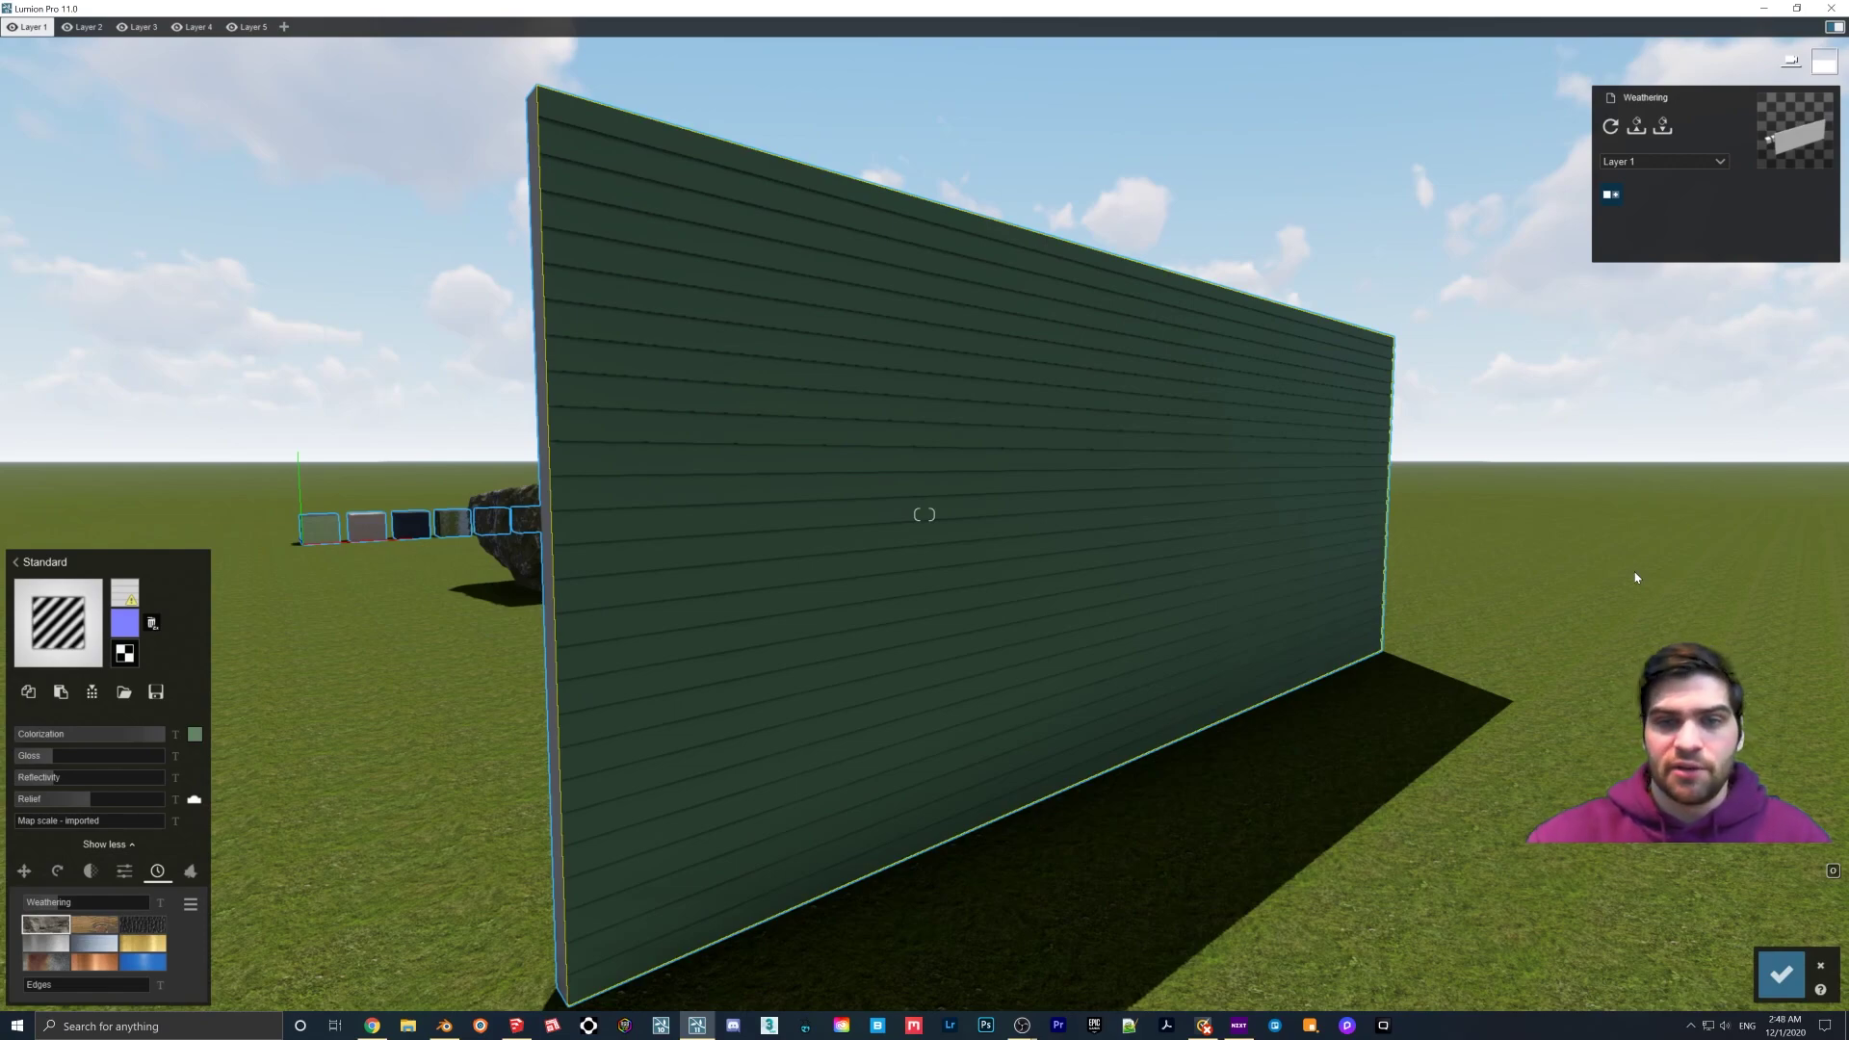
Step: Apply the leather weathering type to the dark chair's upholstery and raise its intensity well past half
right_click_drag(1312, 577, 1244, 634)
key("w")
key("s")
key("s")
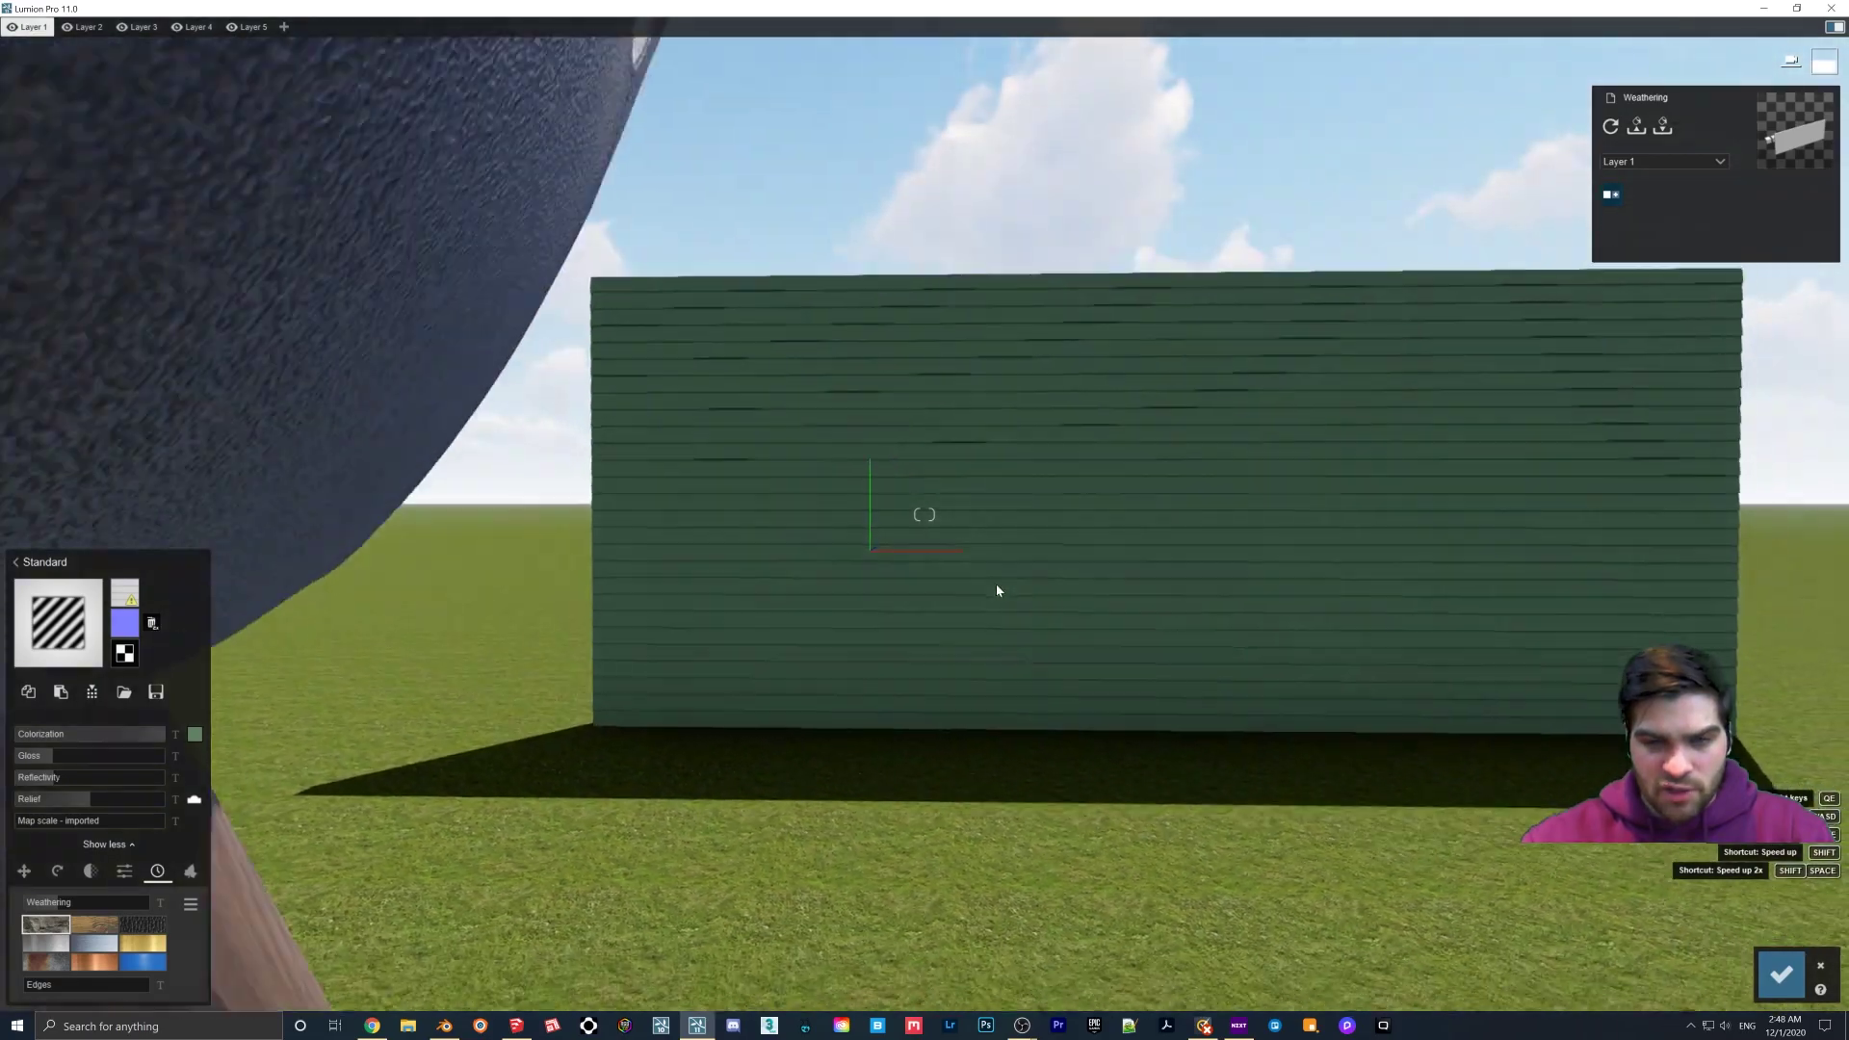
right_click_drag(982, 580, 968, 534)
key("w")
key("s")
scroll(924, 515, "up", 4)
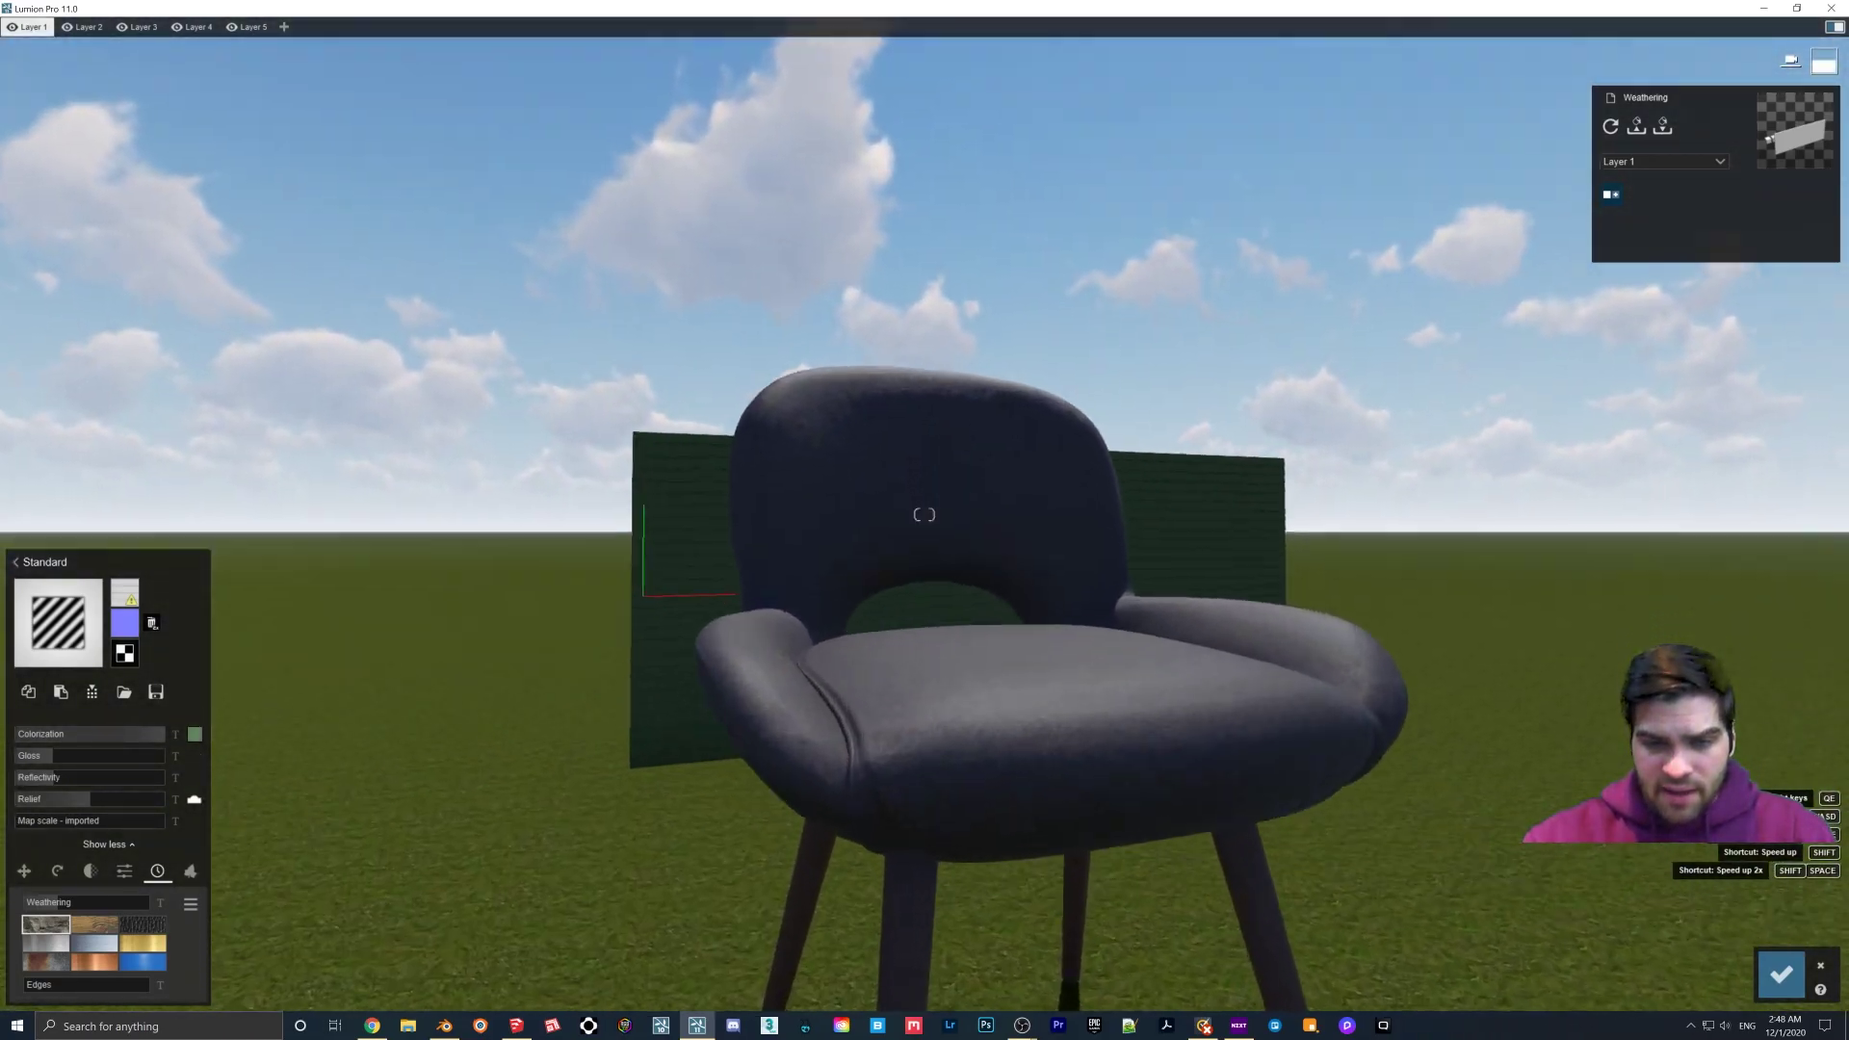
left_click(983, 720)
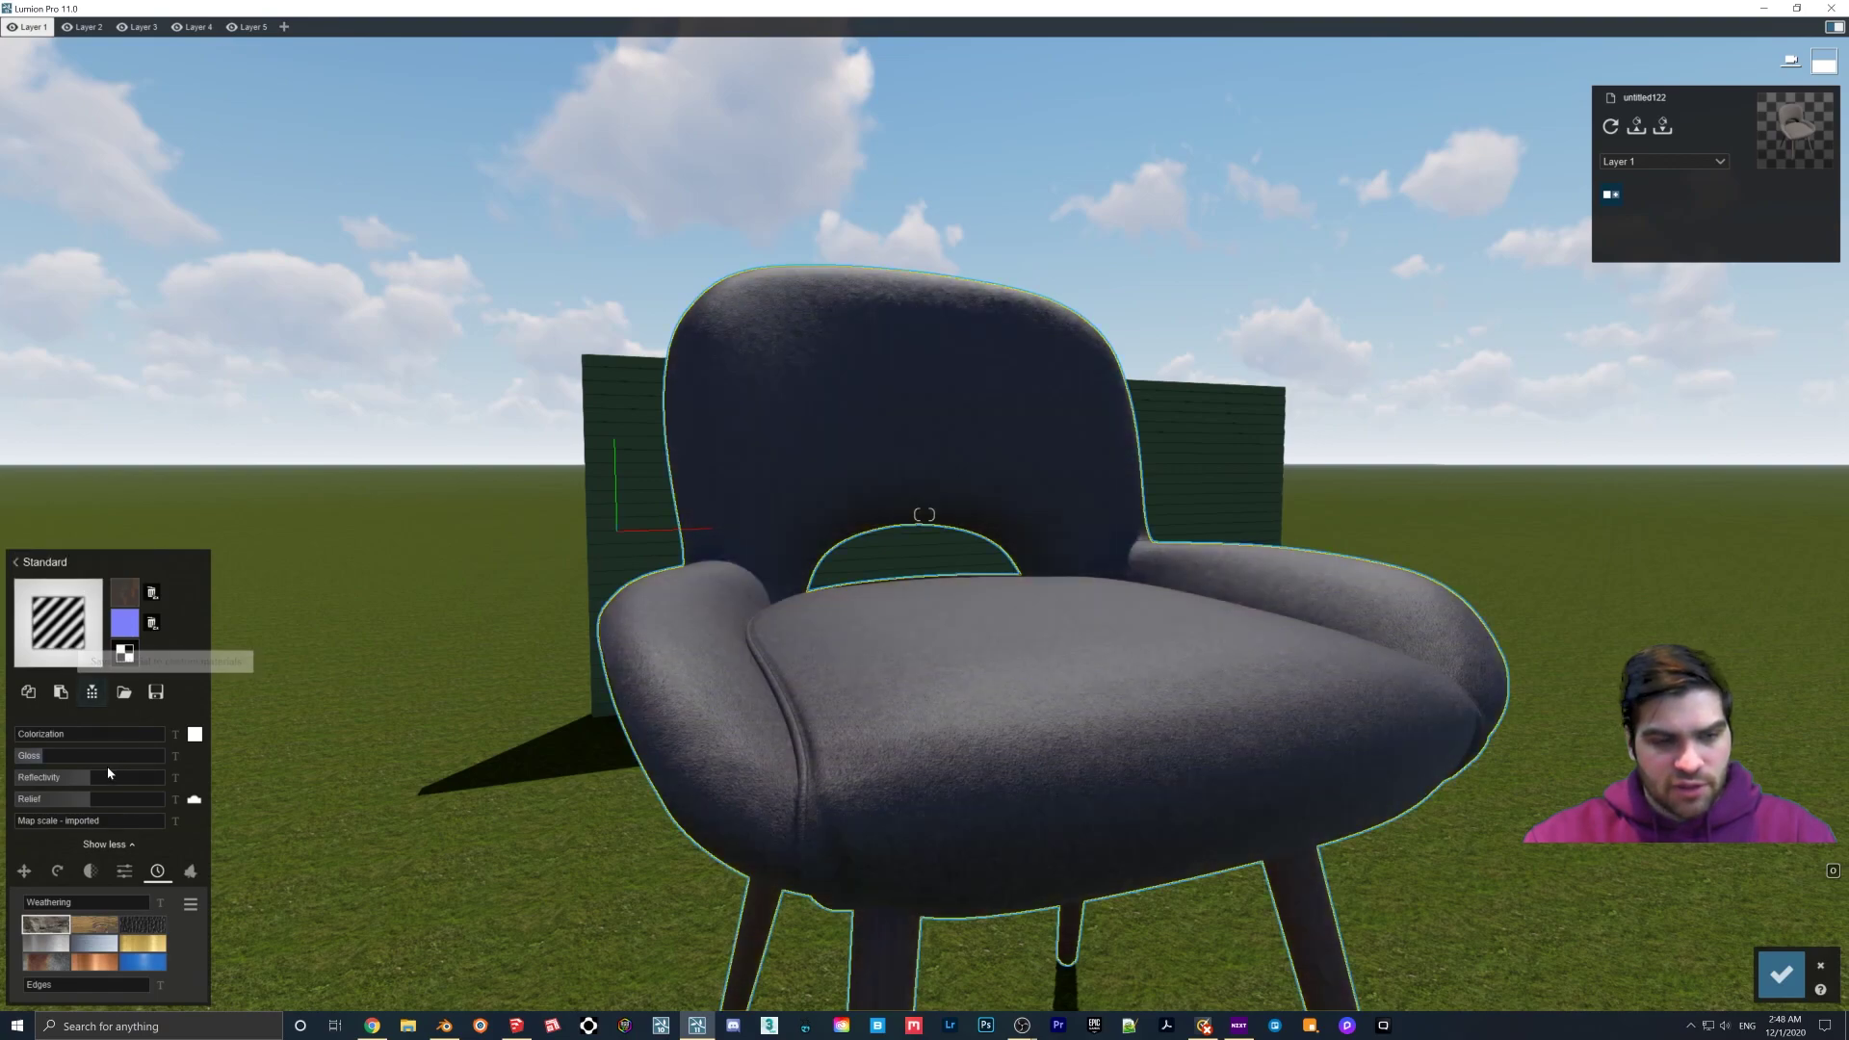
left_click(143, 925)
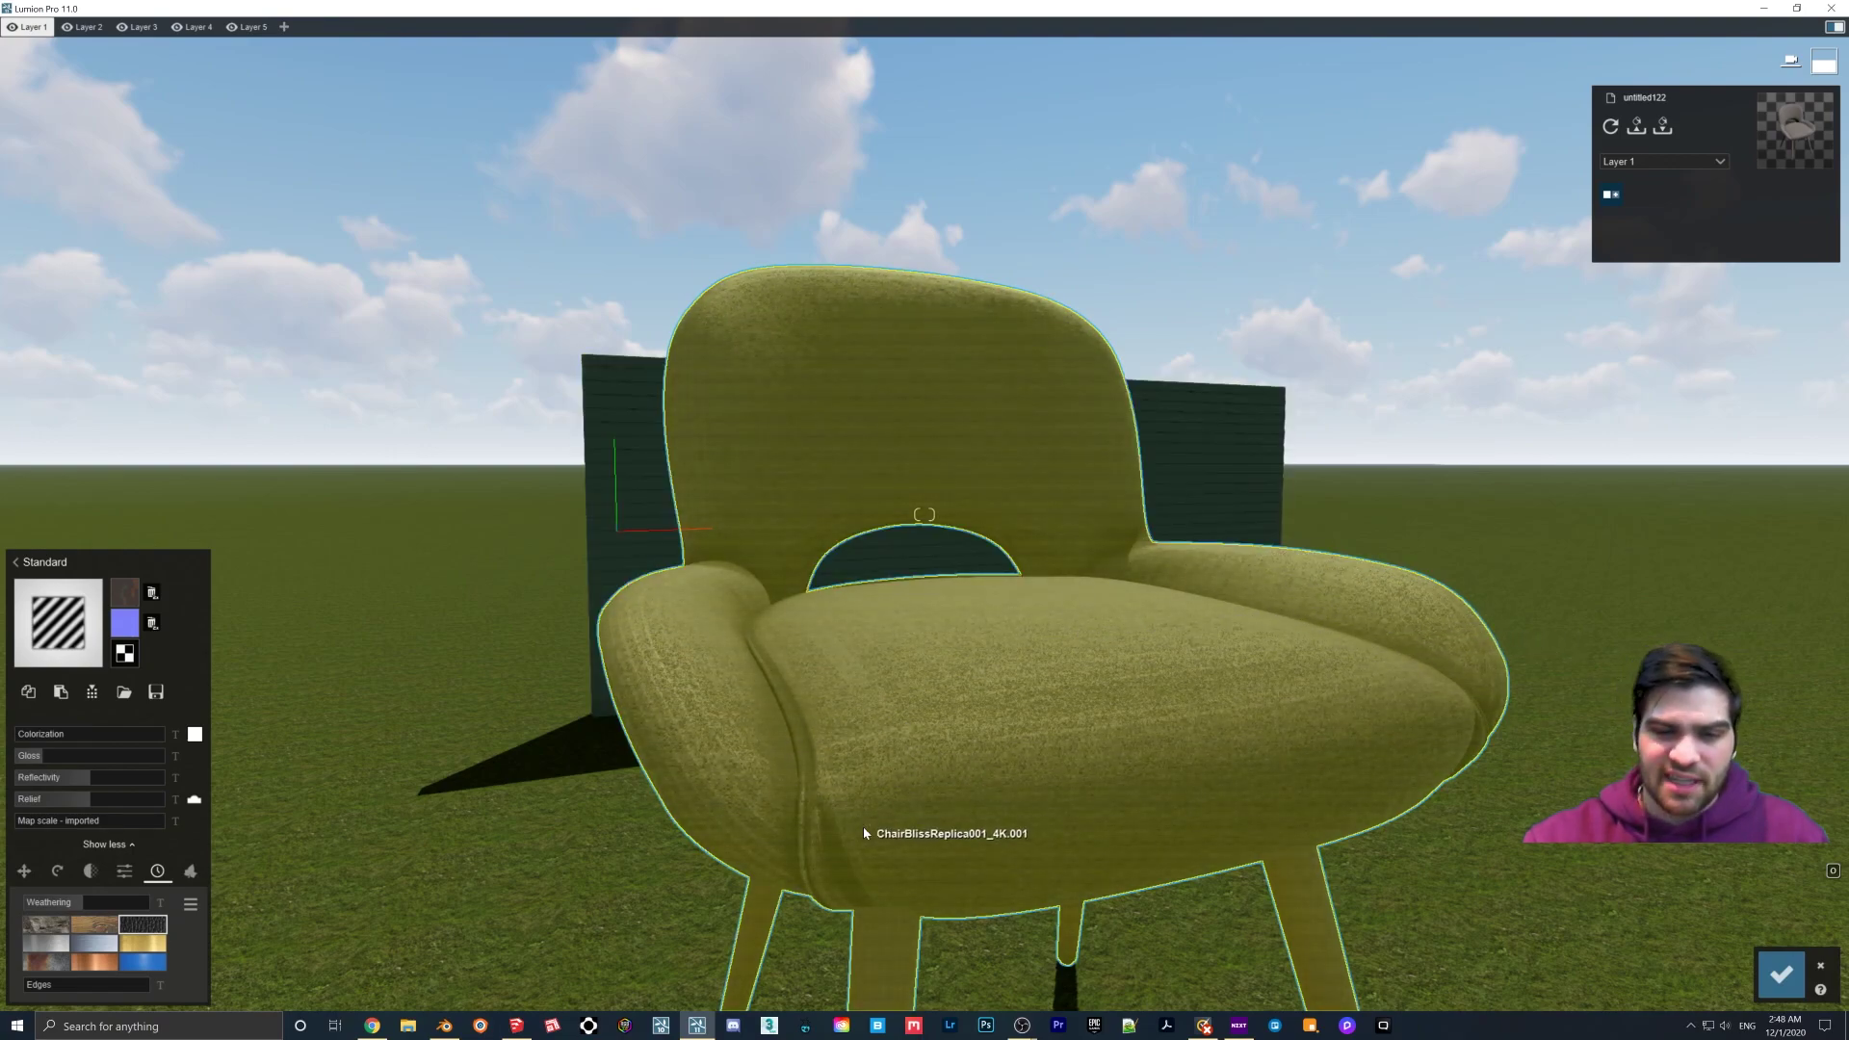
left_click_drag(76, 912, 124, 911)
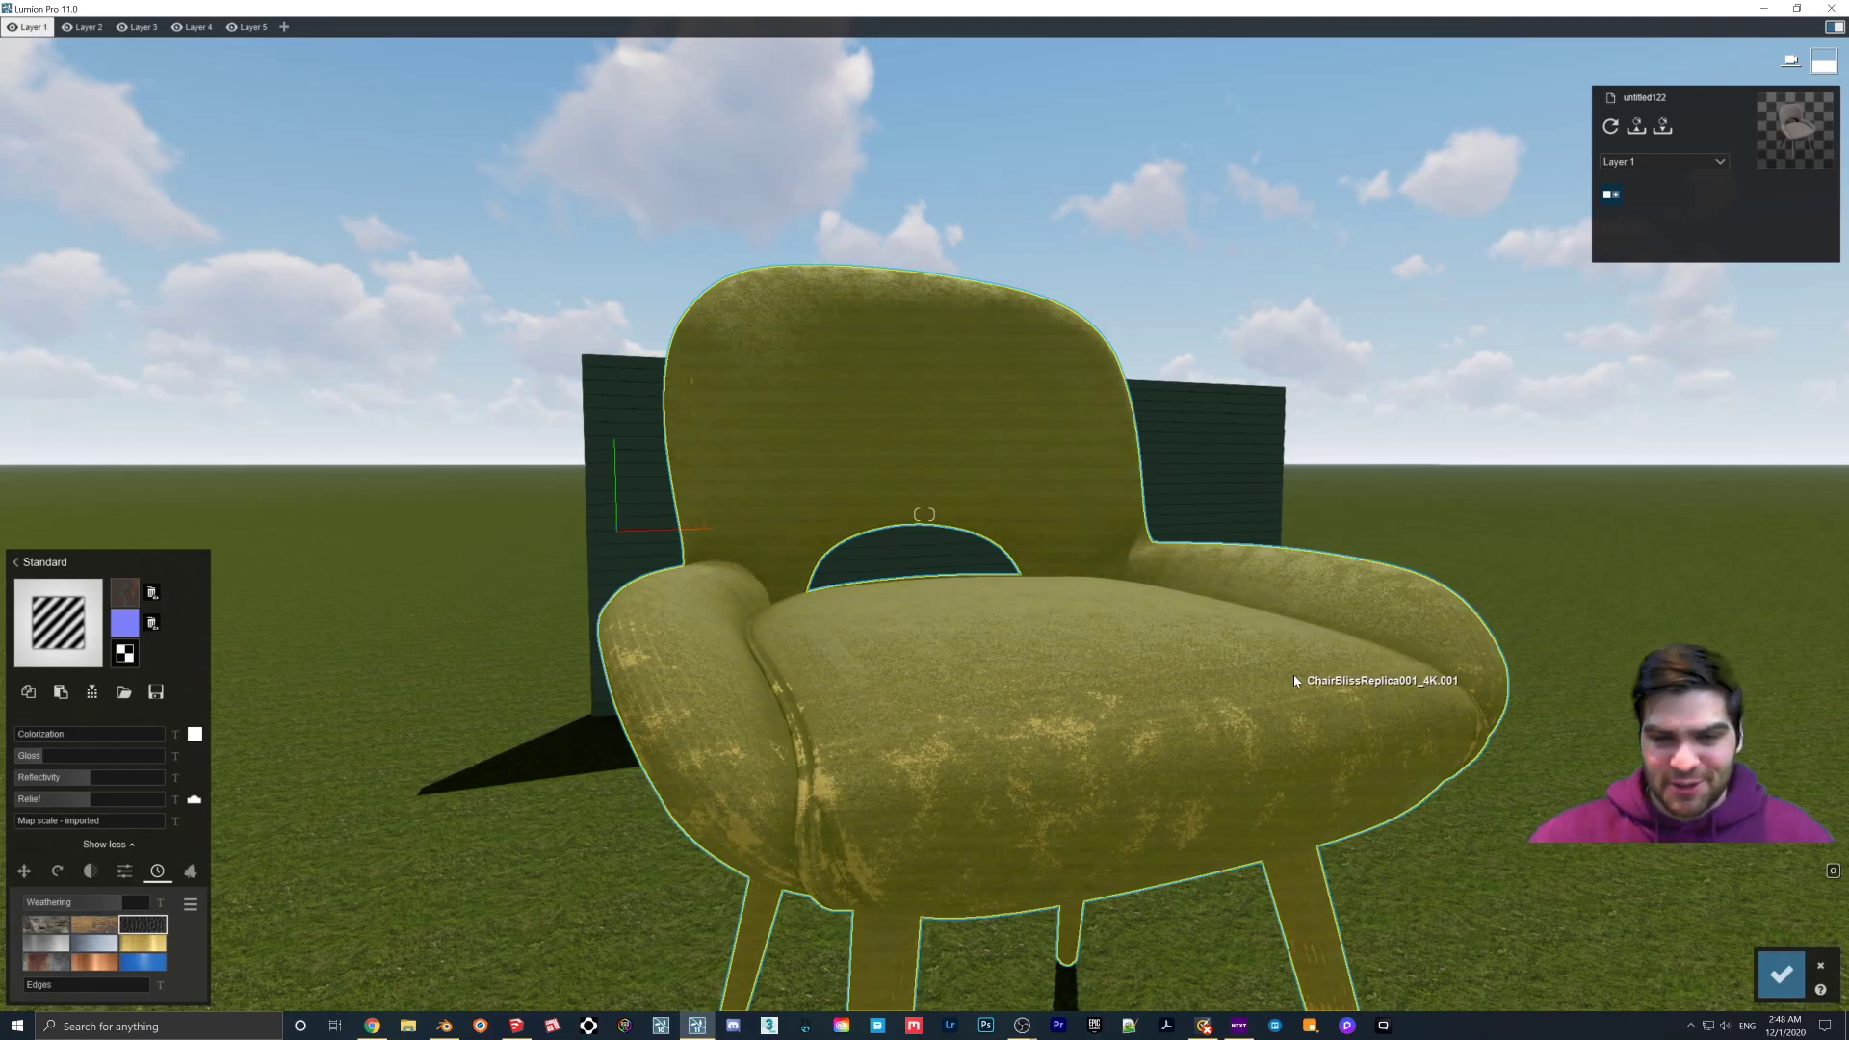
Step: Examine the wear on the chair's seat, seams and backrest up close and from farther away
key("e")
key("w")
right_click_drag(828, 702, 771, 747)
key("s")
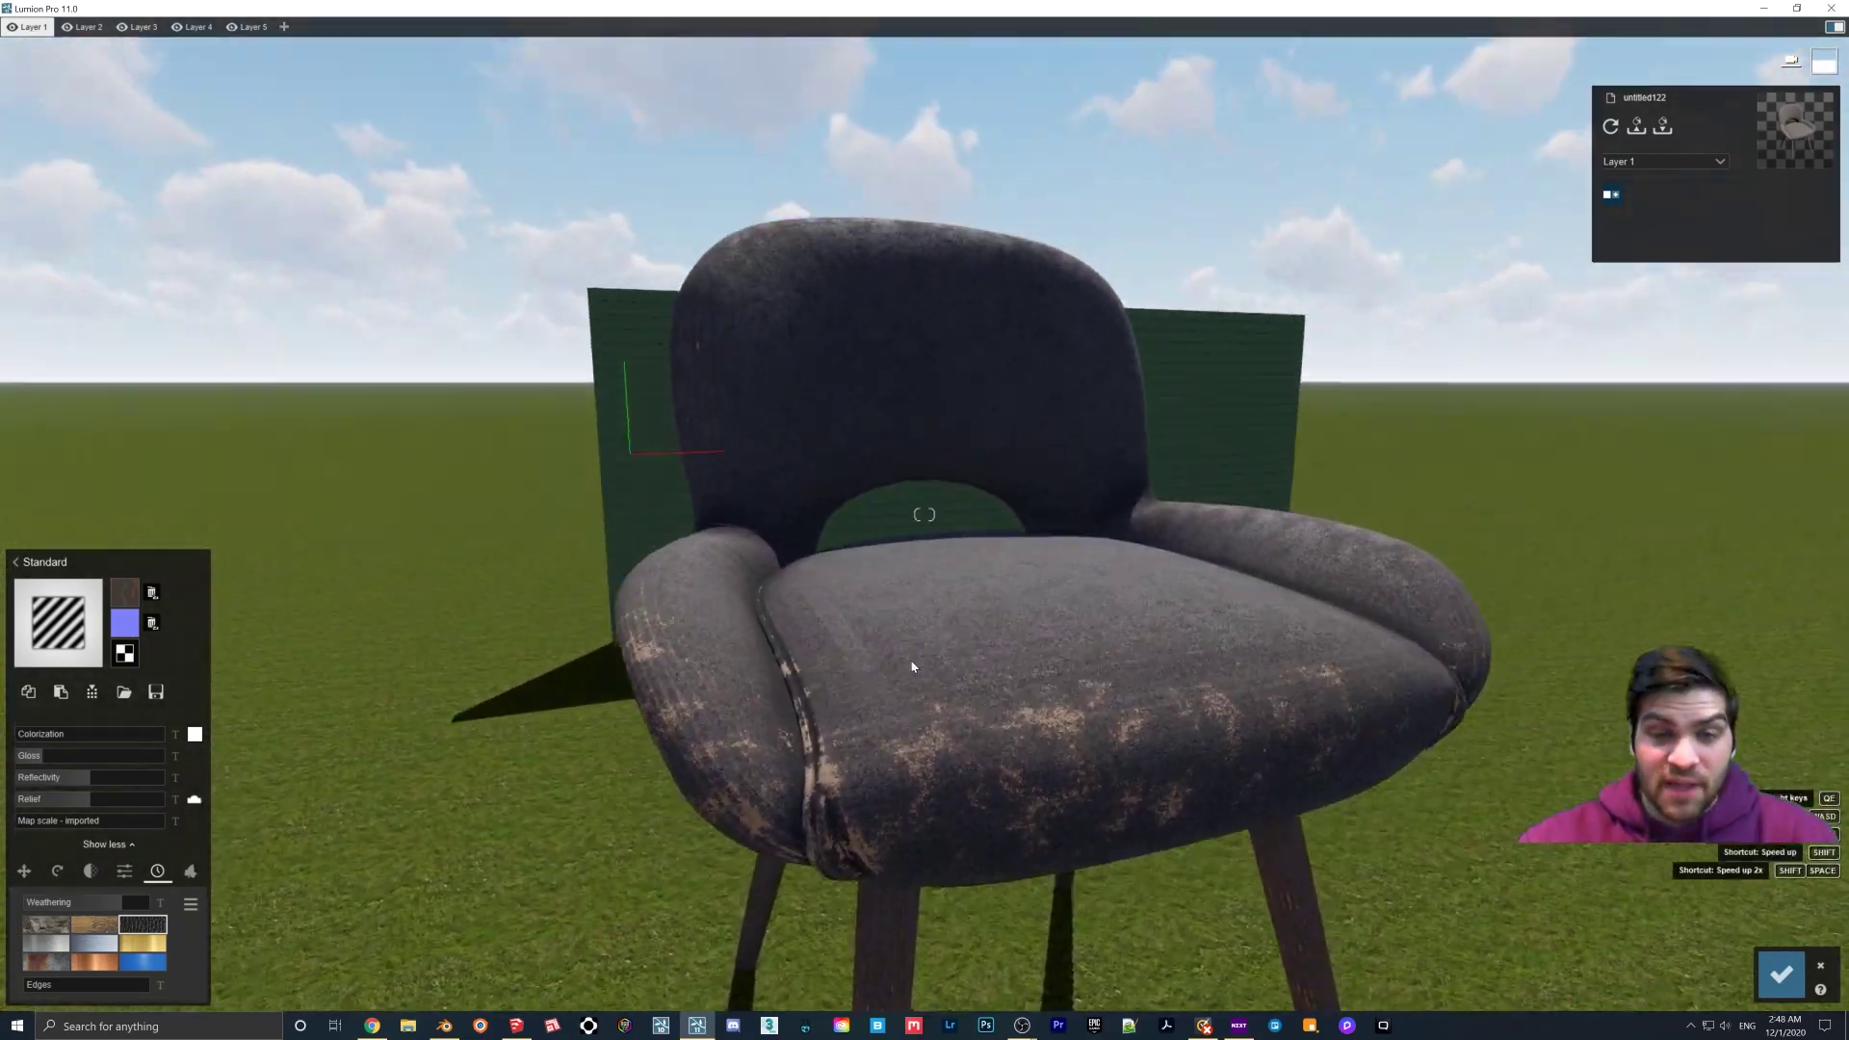
key("w")
right_click_drag(925, 659, 908, 648)
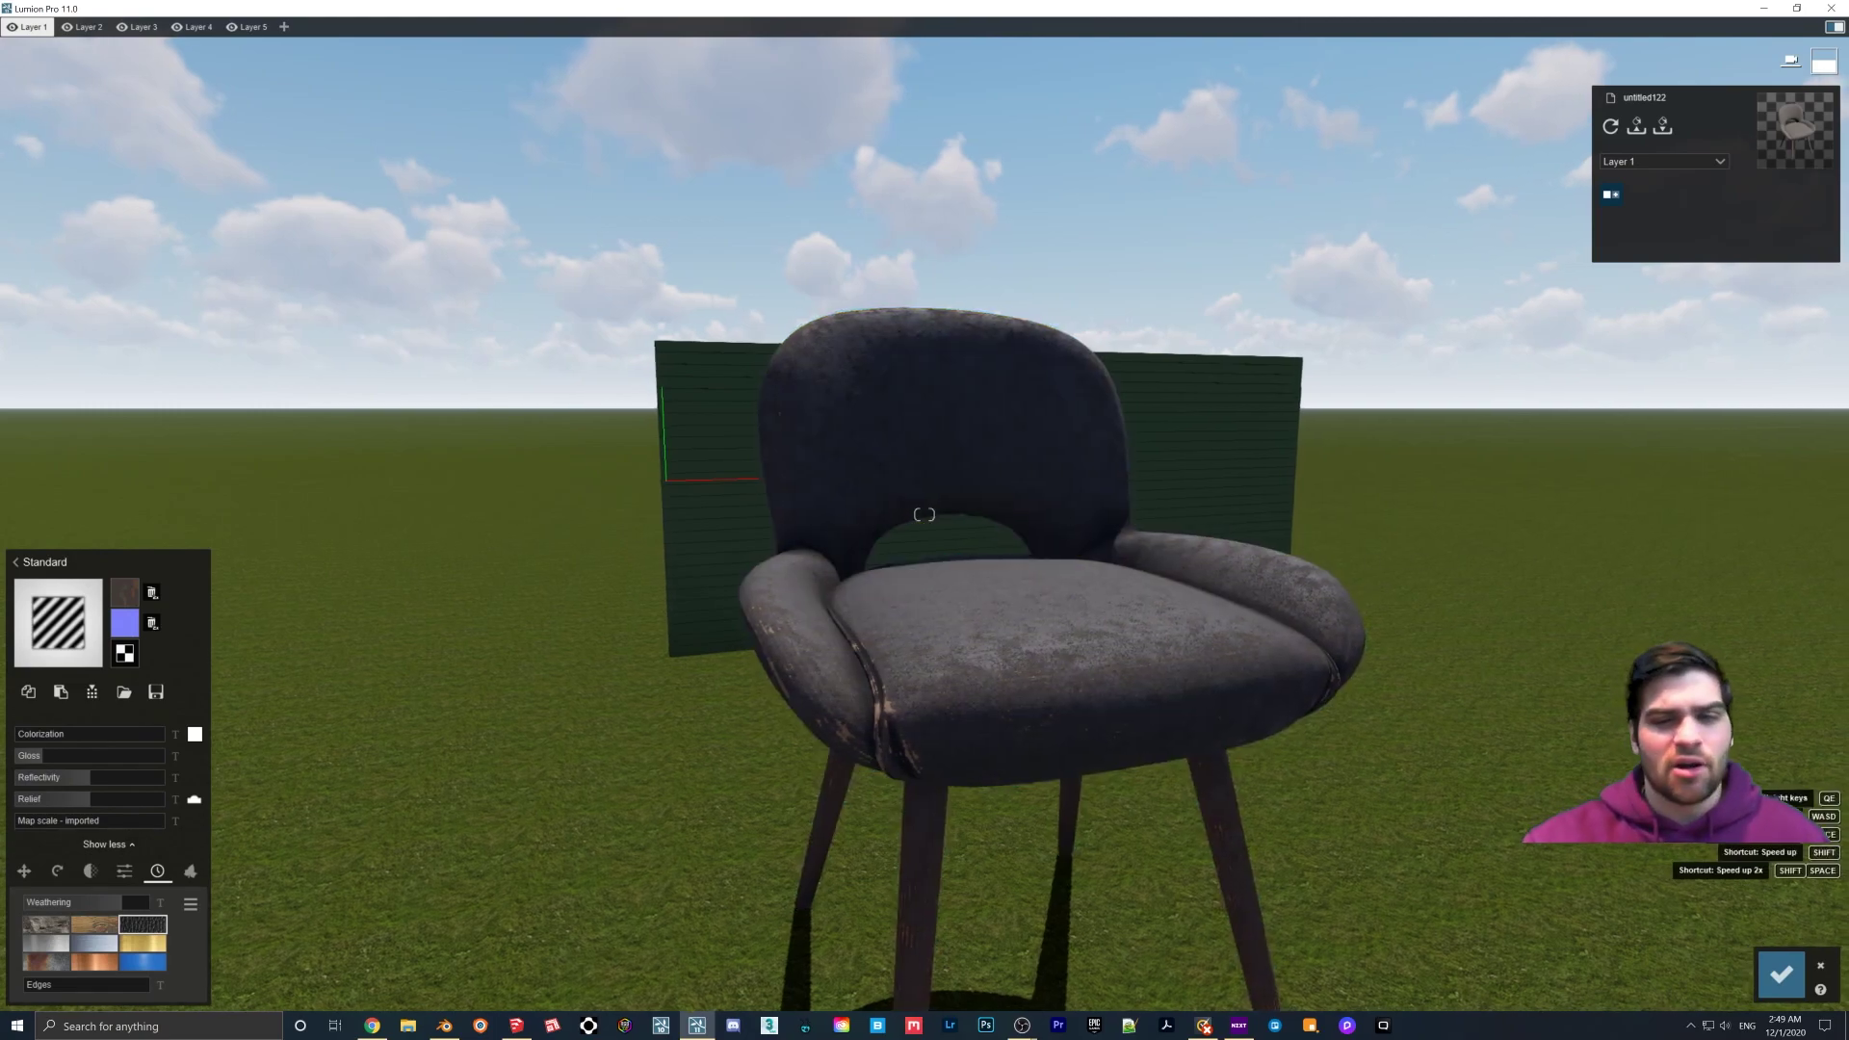
right_click_drag(1523, 558, 1537, 556)
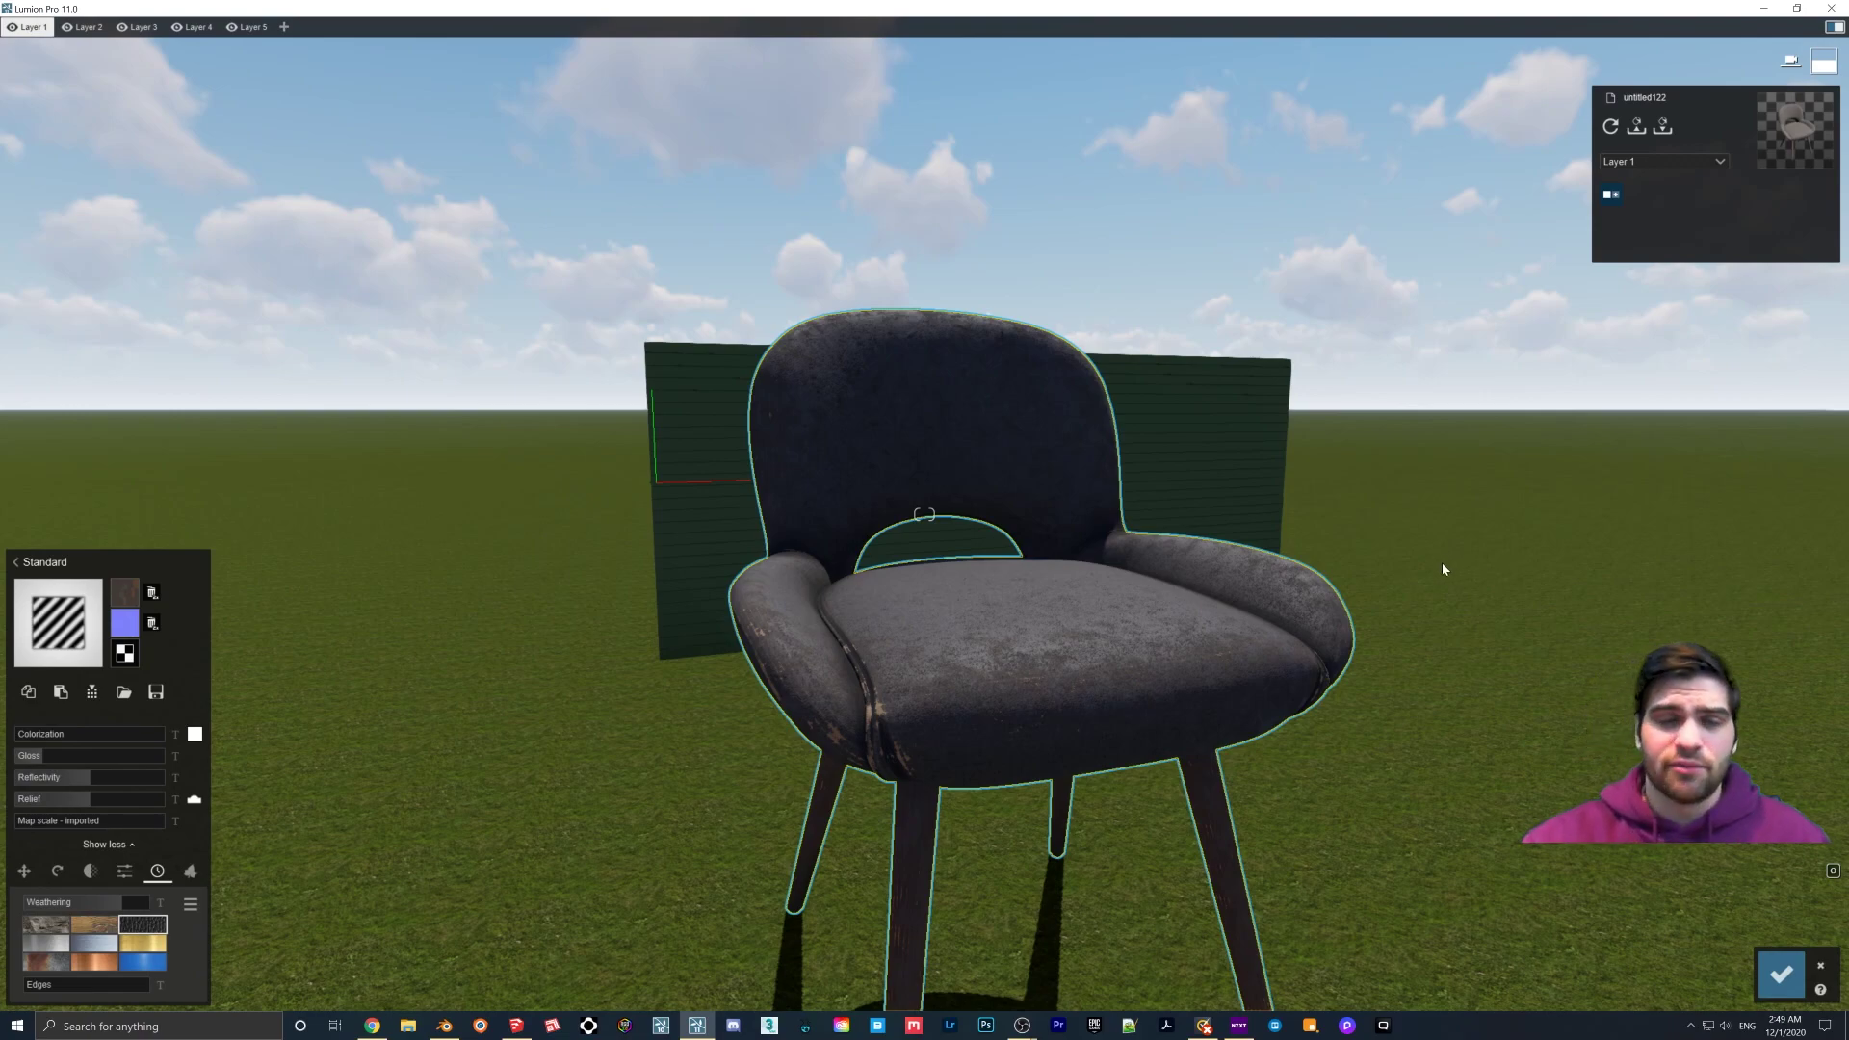
right_click_drag(1507, 556, 1415, 568)
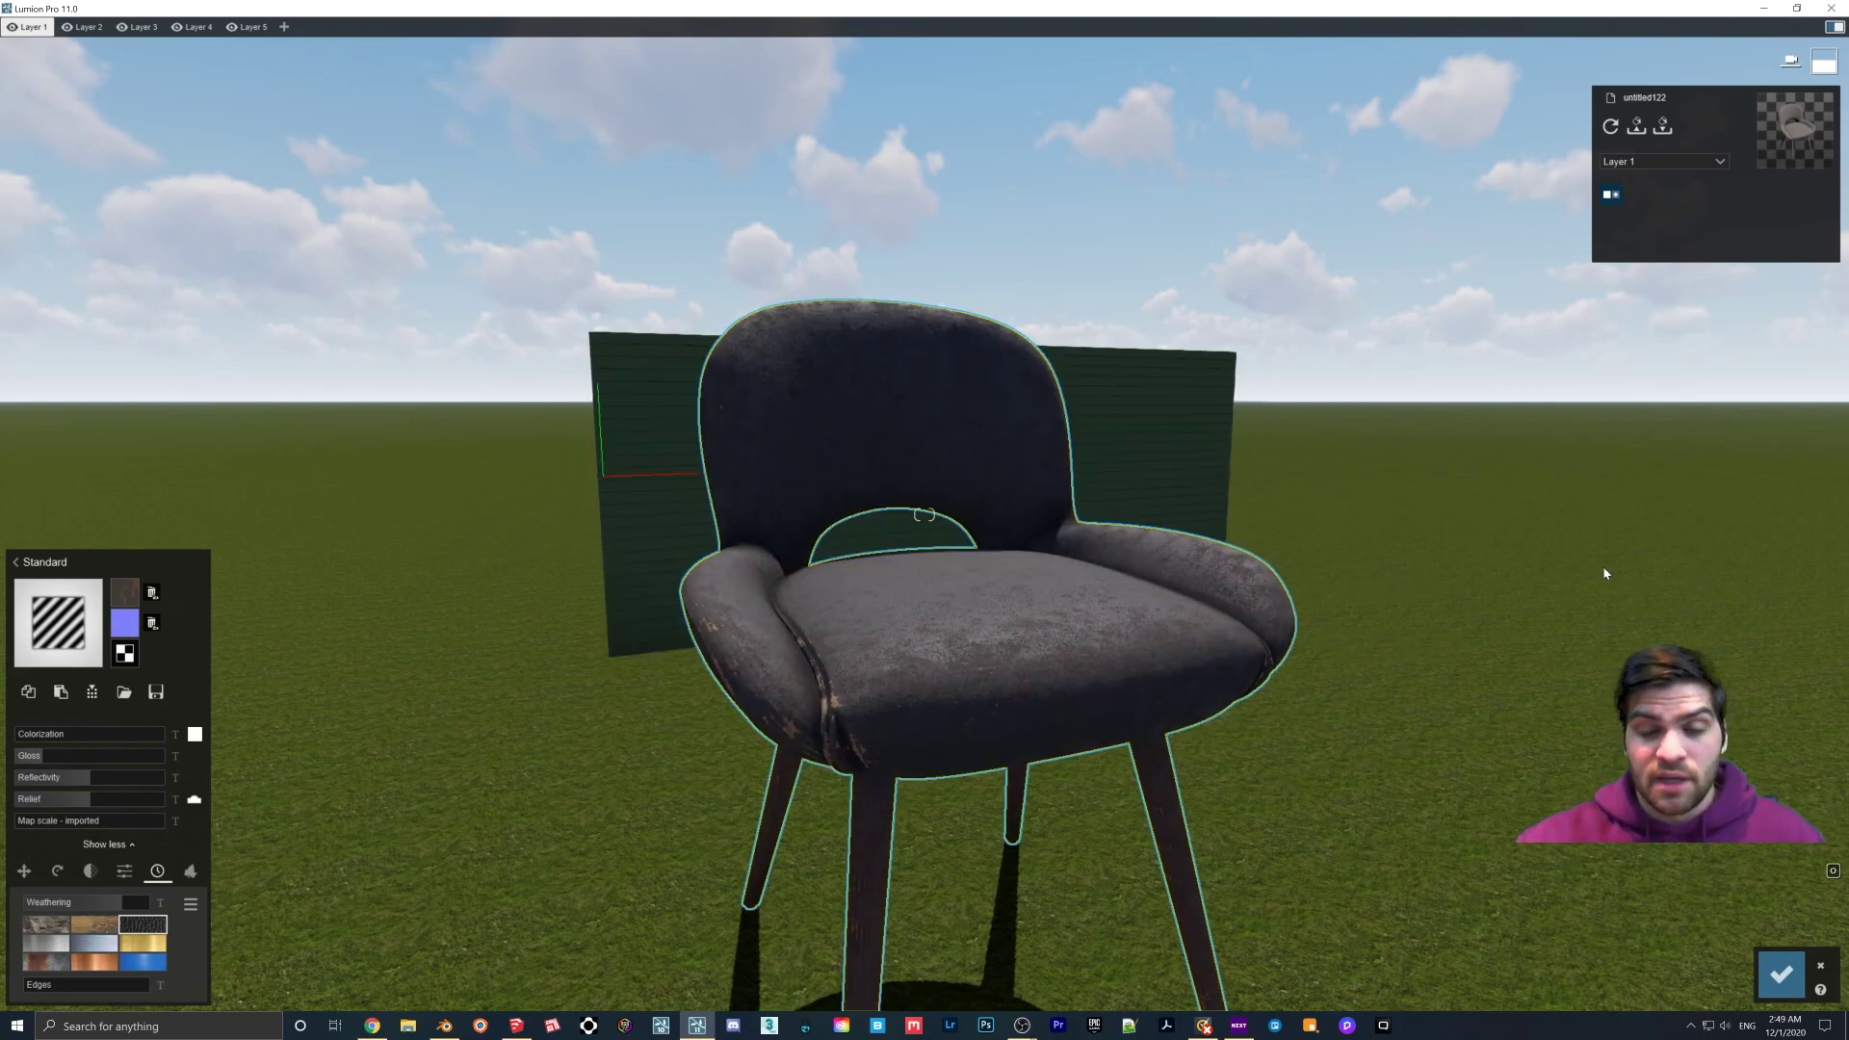
Step: Save the chair's material changes and view the whole chair from a distance
left_click(1781, 975)
scroll(1372, 786, "down", 5)
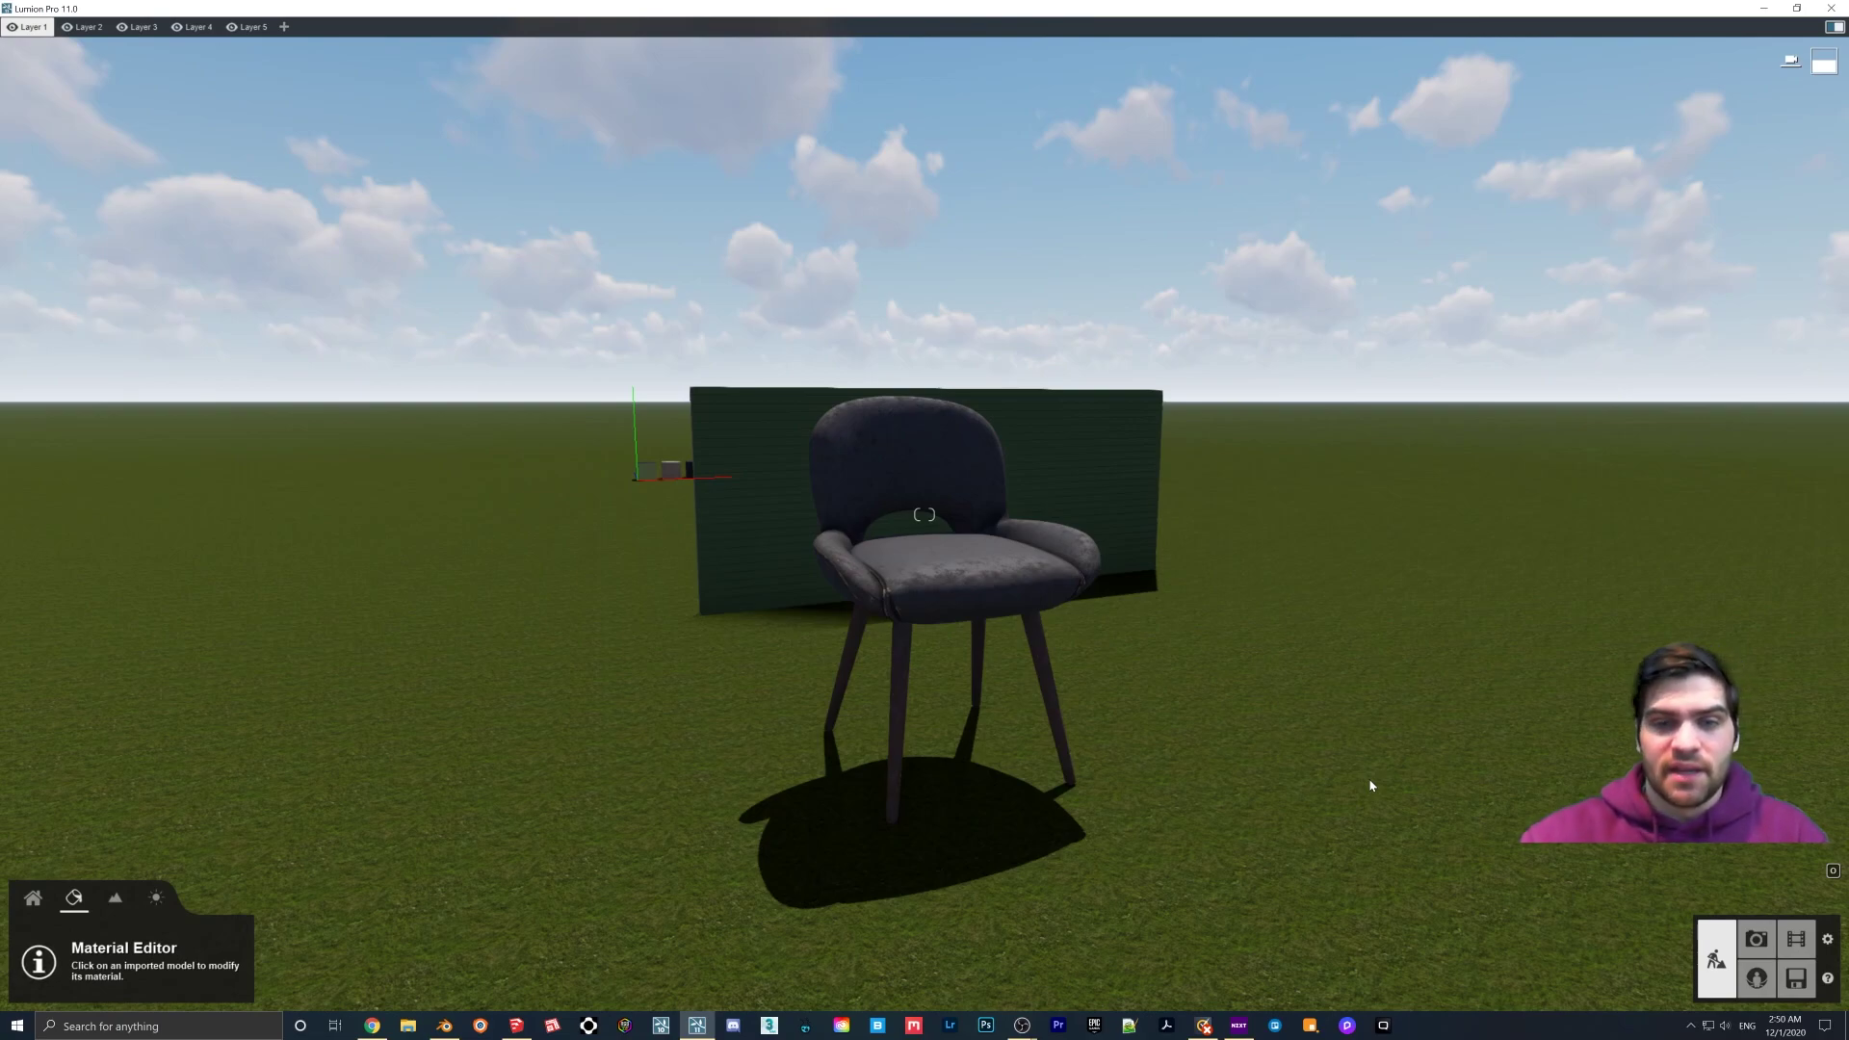
key("alt+Tab")
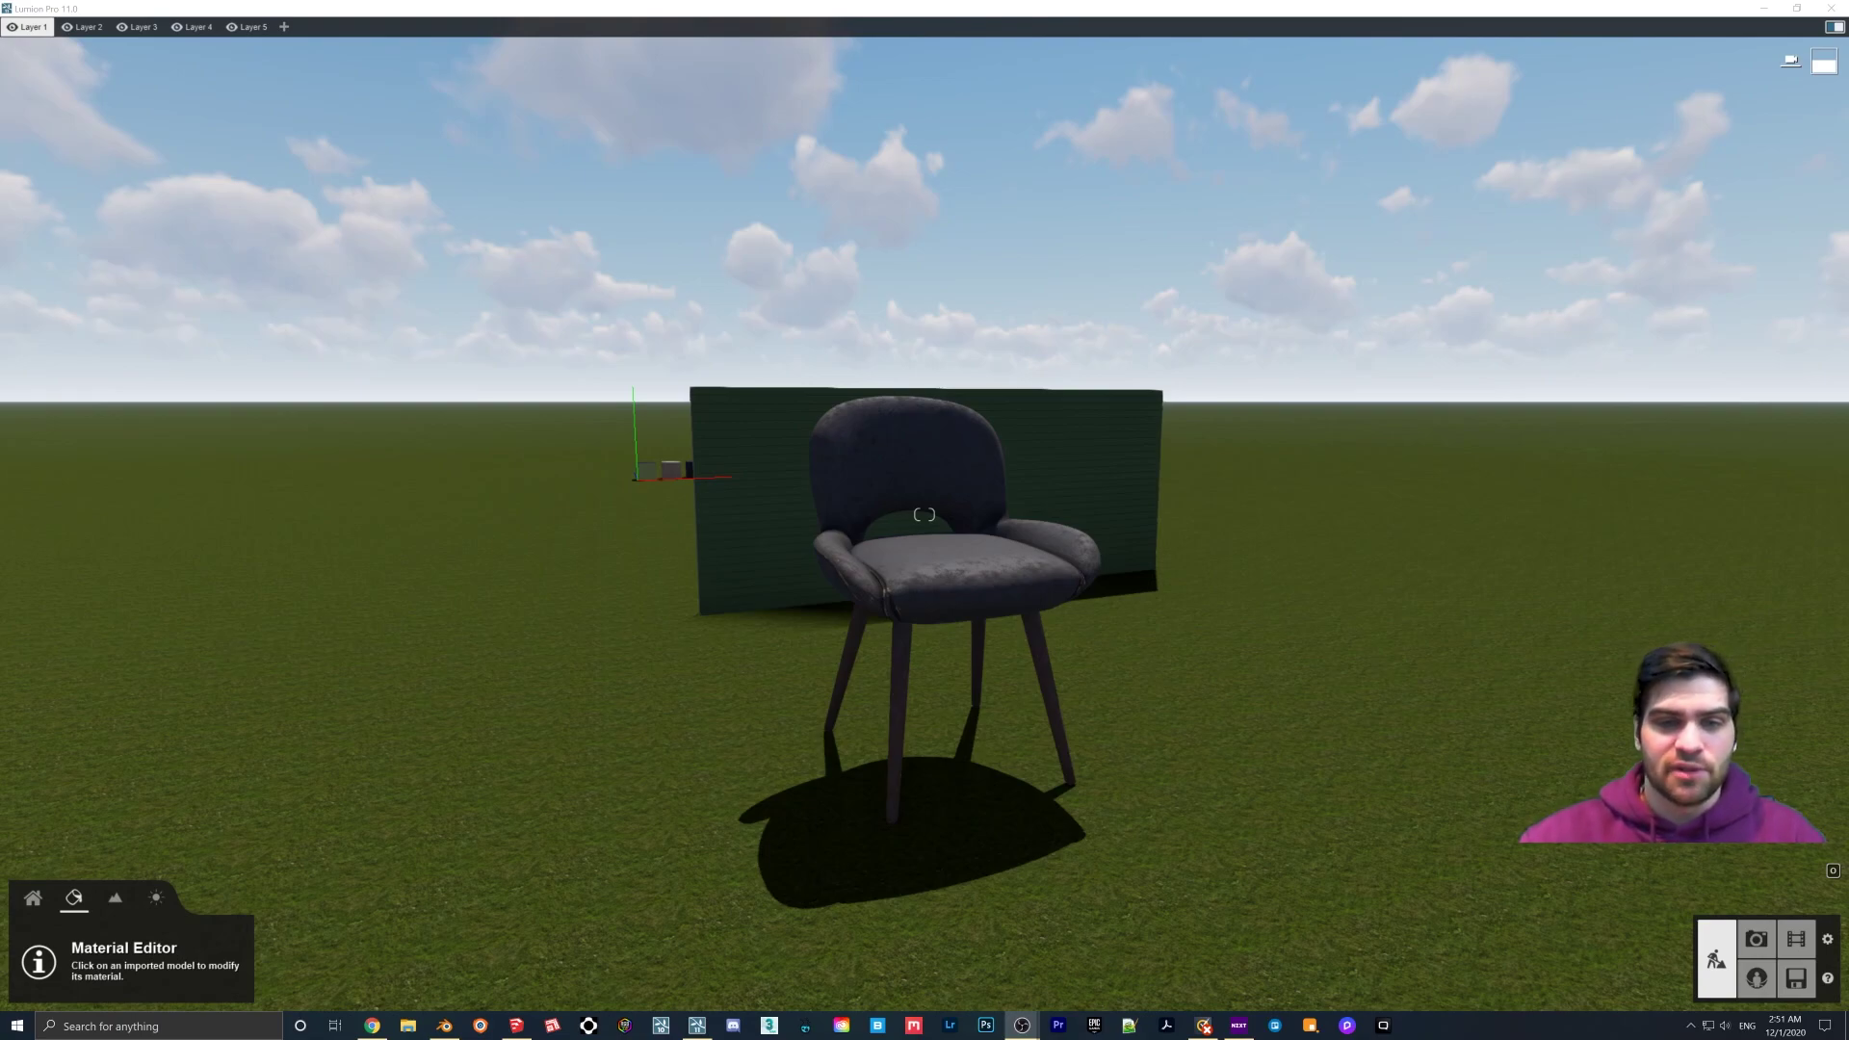
Step: Open the material of the second cube, Metal Aluminum Anodized with a wood texture, and view it closely
left_click(868, 482)
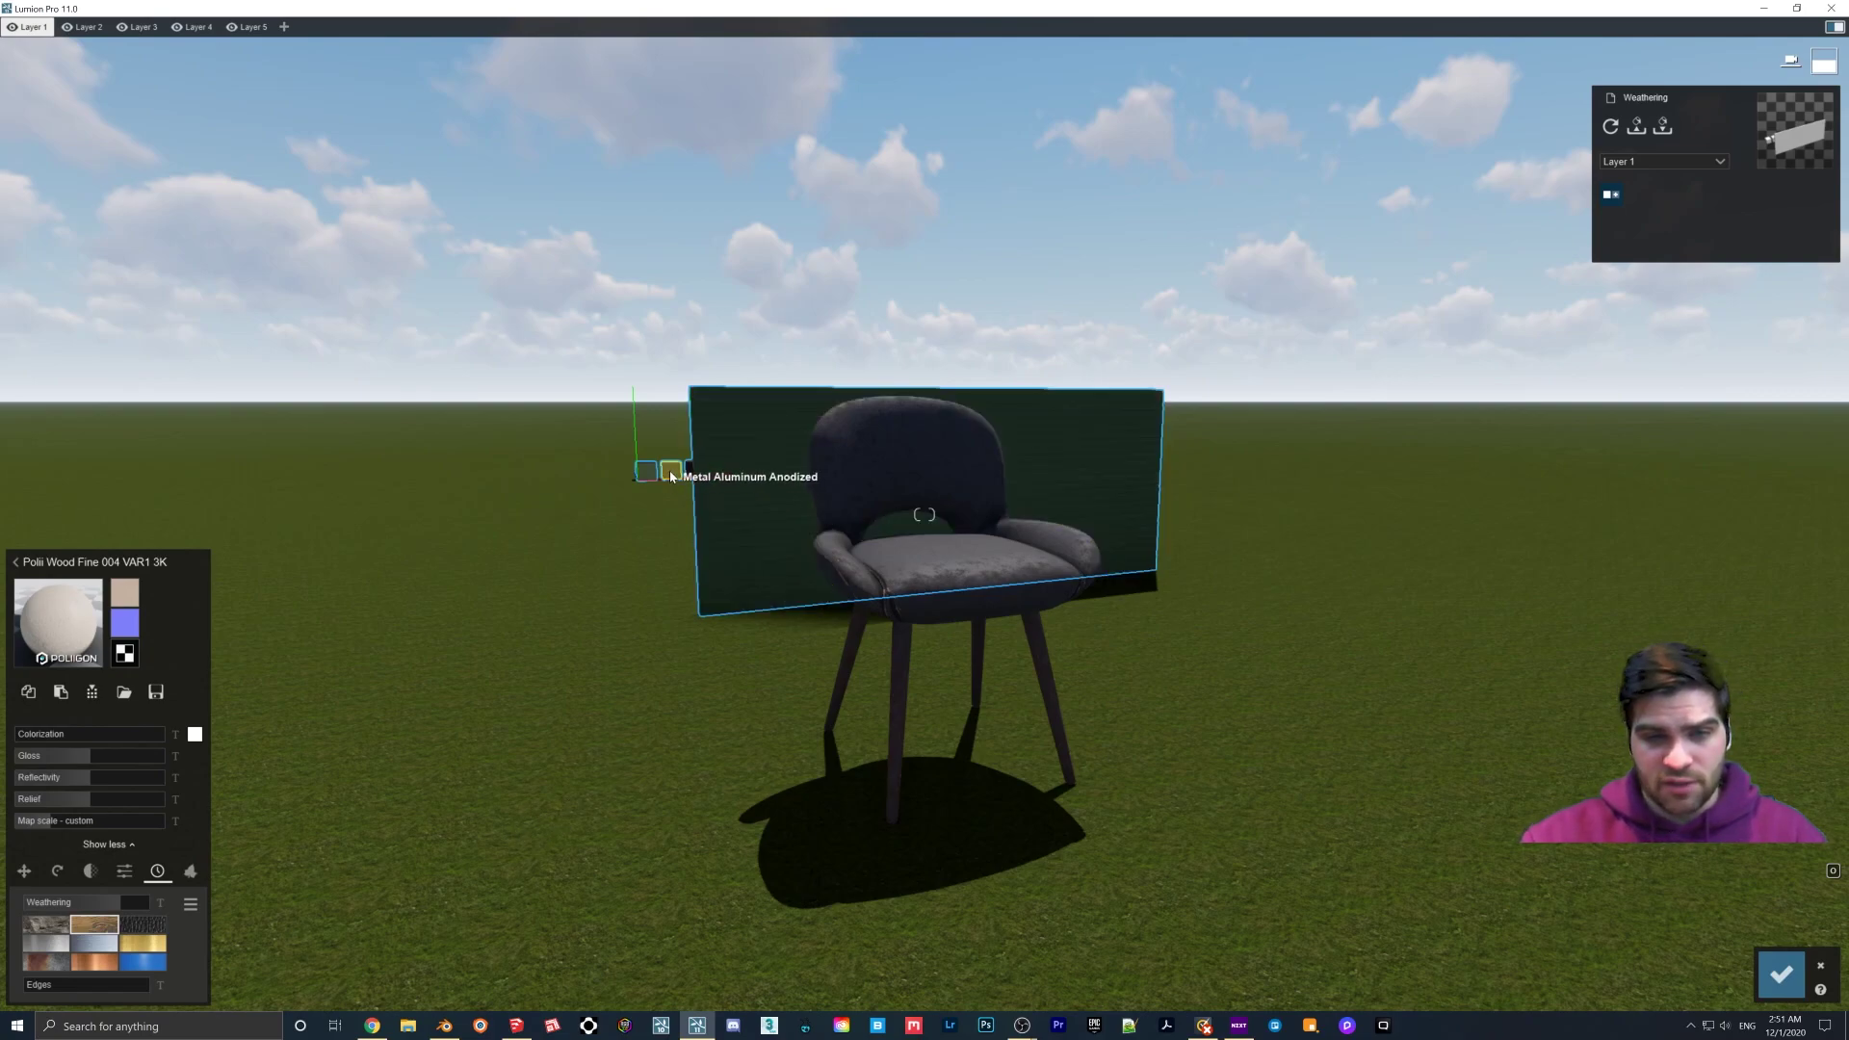
key("w")
right_click_drag(675, 487, 566, 439)
key("w")
key("w")
key("w")
right_click_drag(925, 515, 924, 515)
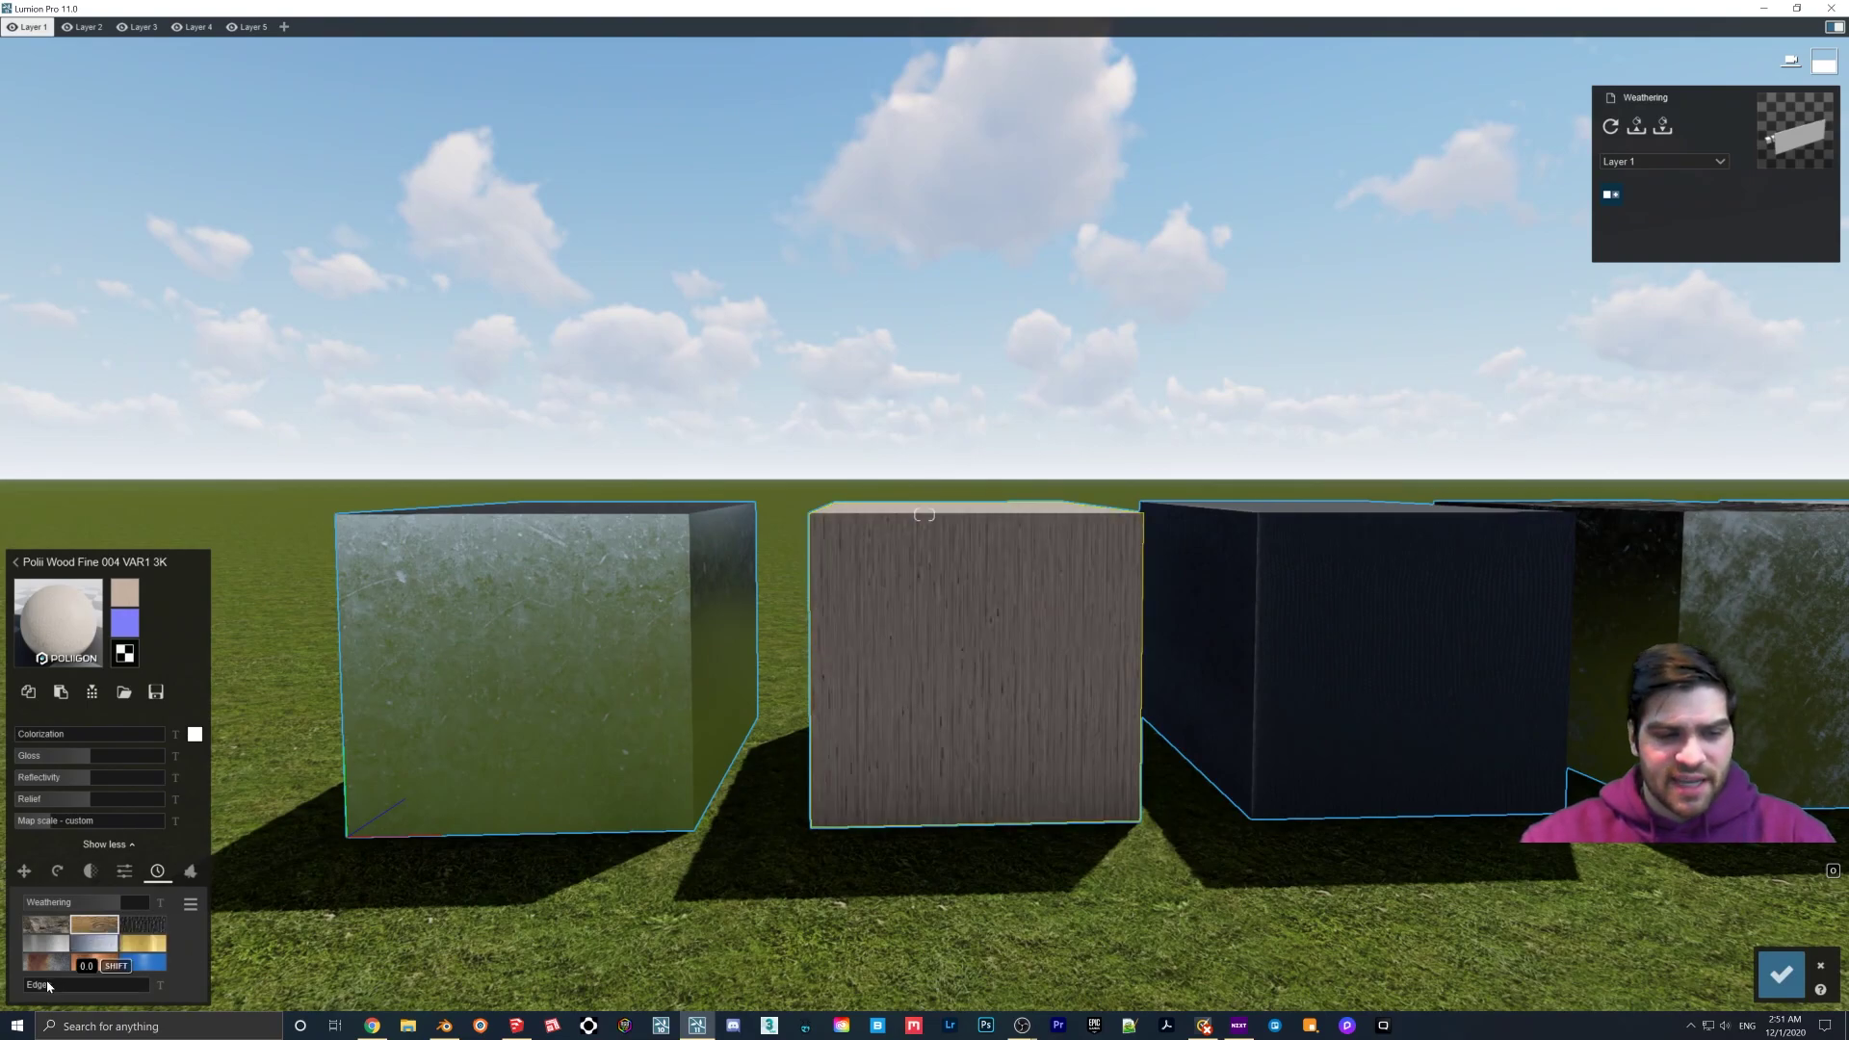
Step: Raise the wood-textured cube's Edges value to maximum and inspect its upper front edge up close
left_click_drag(37, 985, 484, 1002)
mouse_move(483, 1002)
right_mouse_down()
mouse_move(487, 925)
mouse_move(491, 1006)
right_mouse_up()
key("q")
key("w")
key("w")
right_click_drag(809, 561, 778, 576)
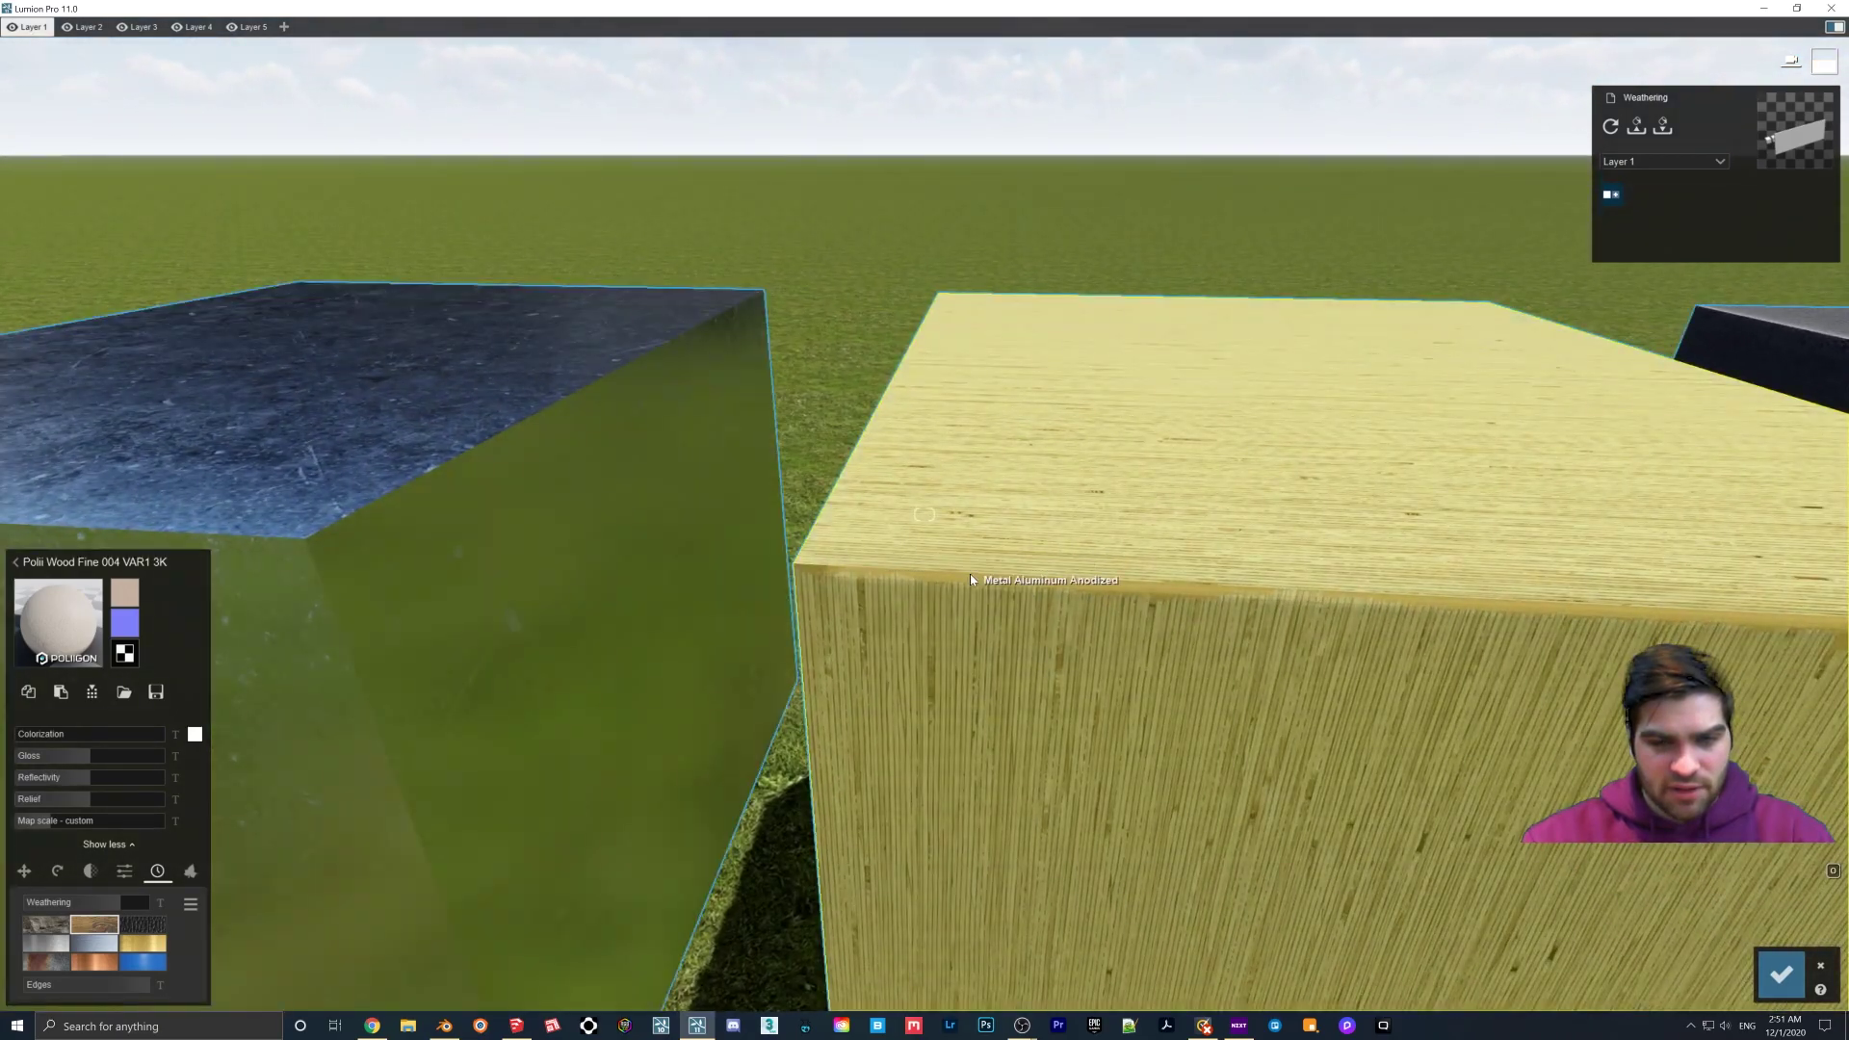
Step: Compare the cube's Edges value at 0.8 with maximum, leave it at maximum and view the whole cube
left_click_drag(141, 987, 365, 963)
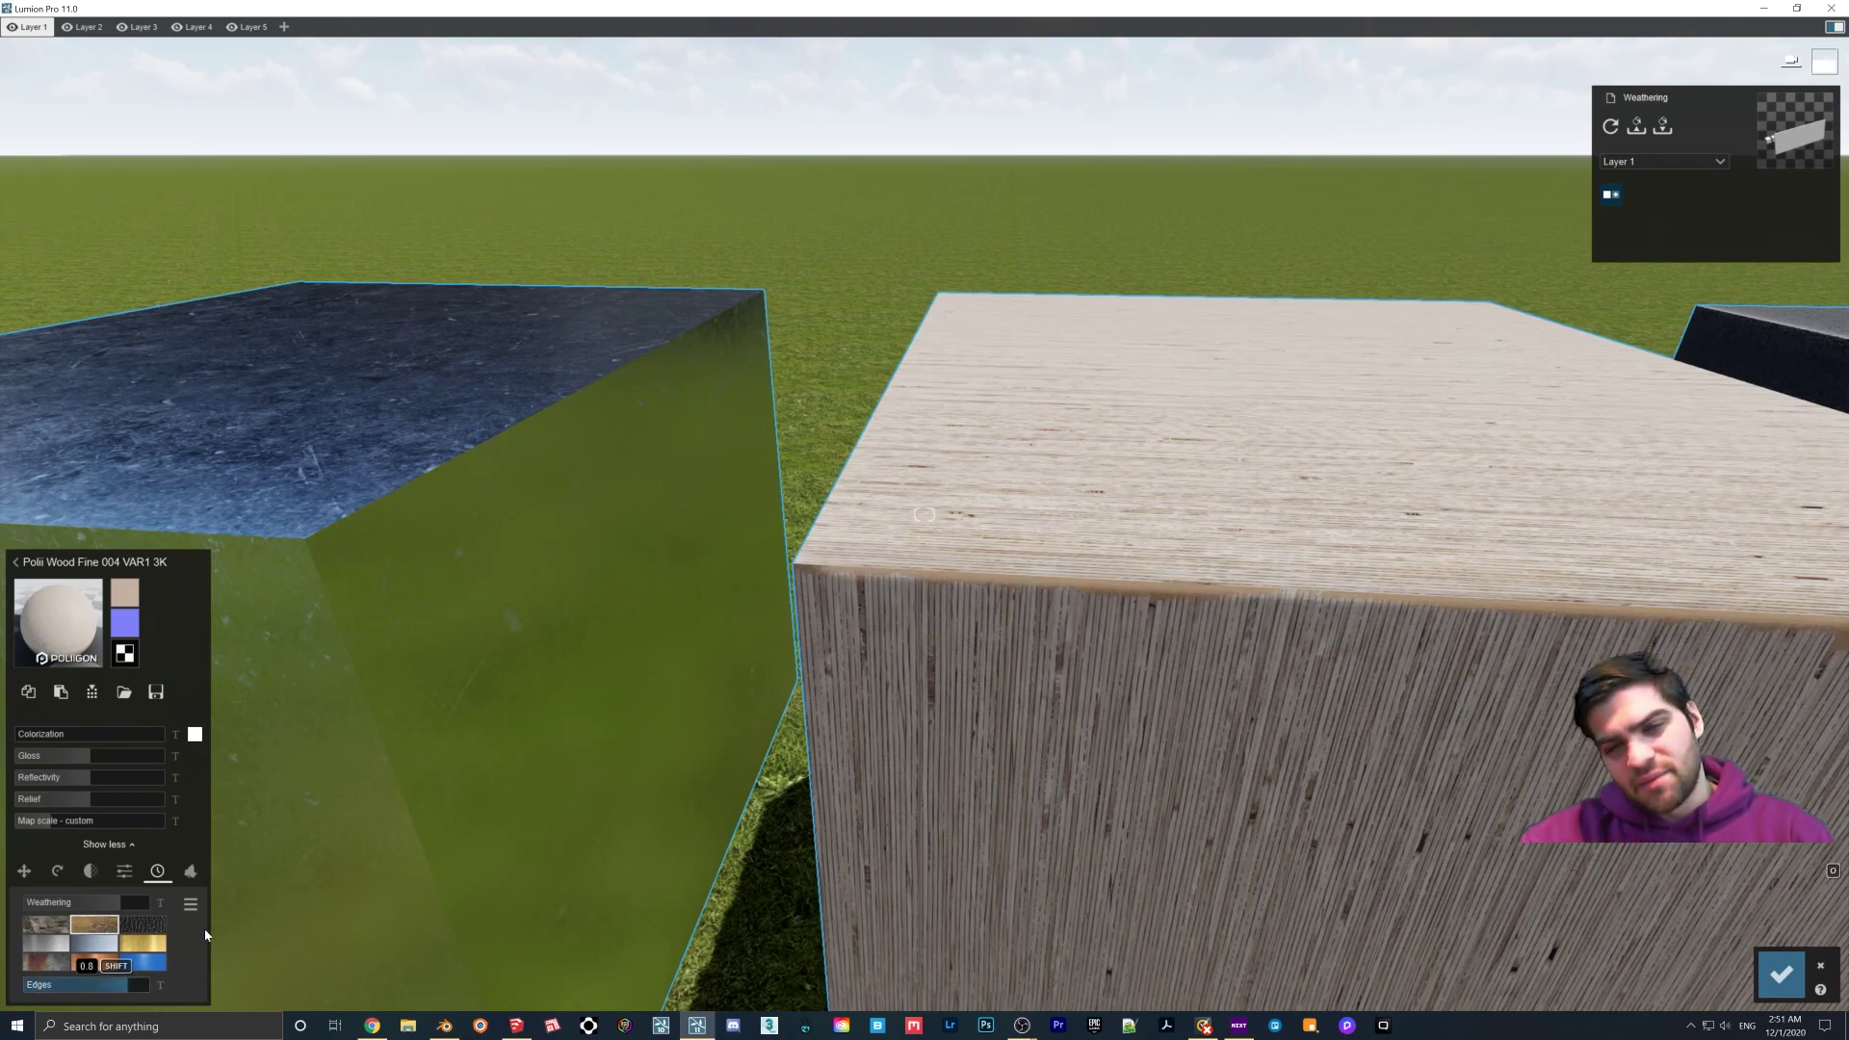
key("s")
right_click_drag(836, 694, 841, 678)
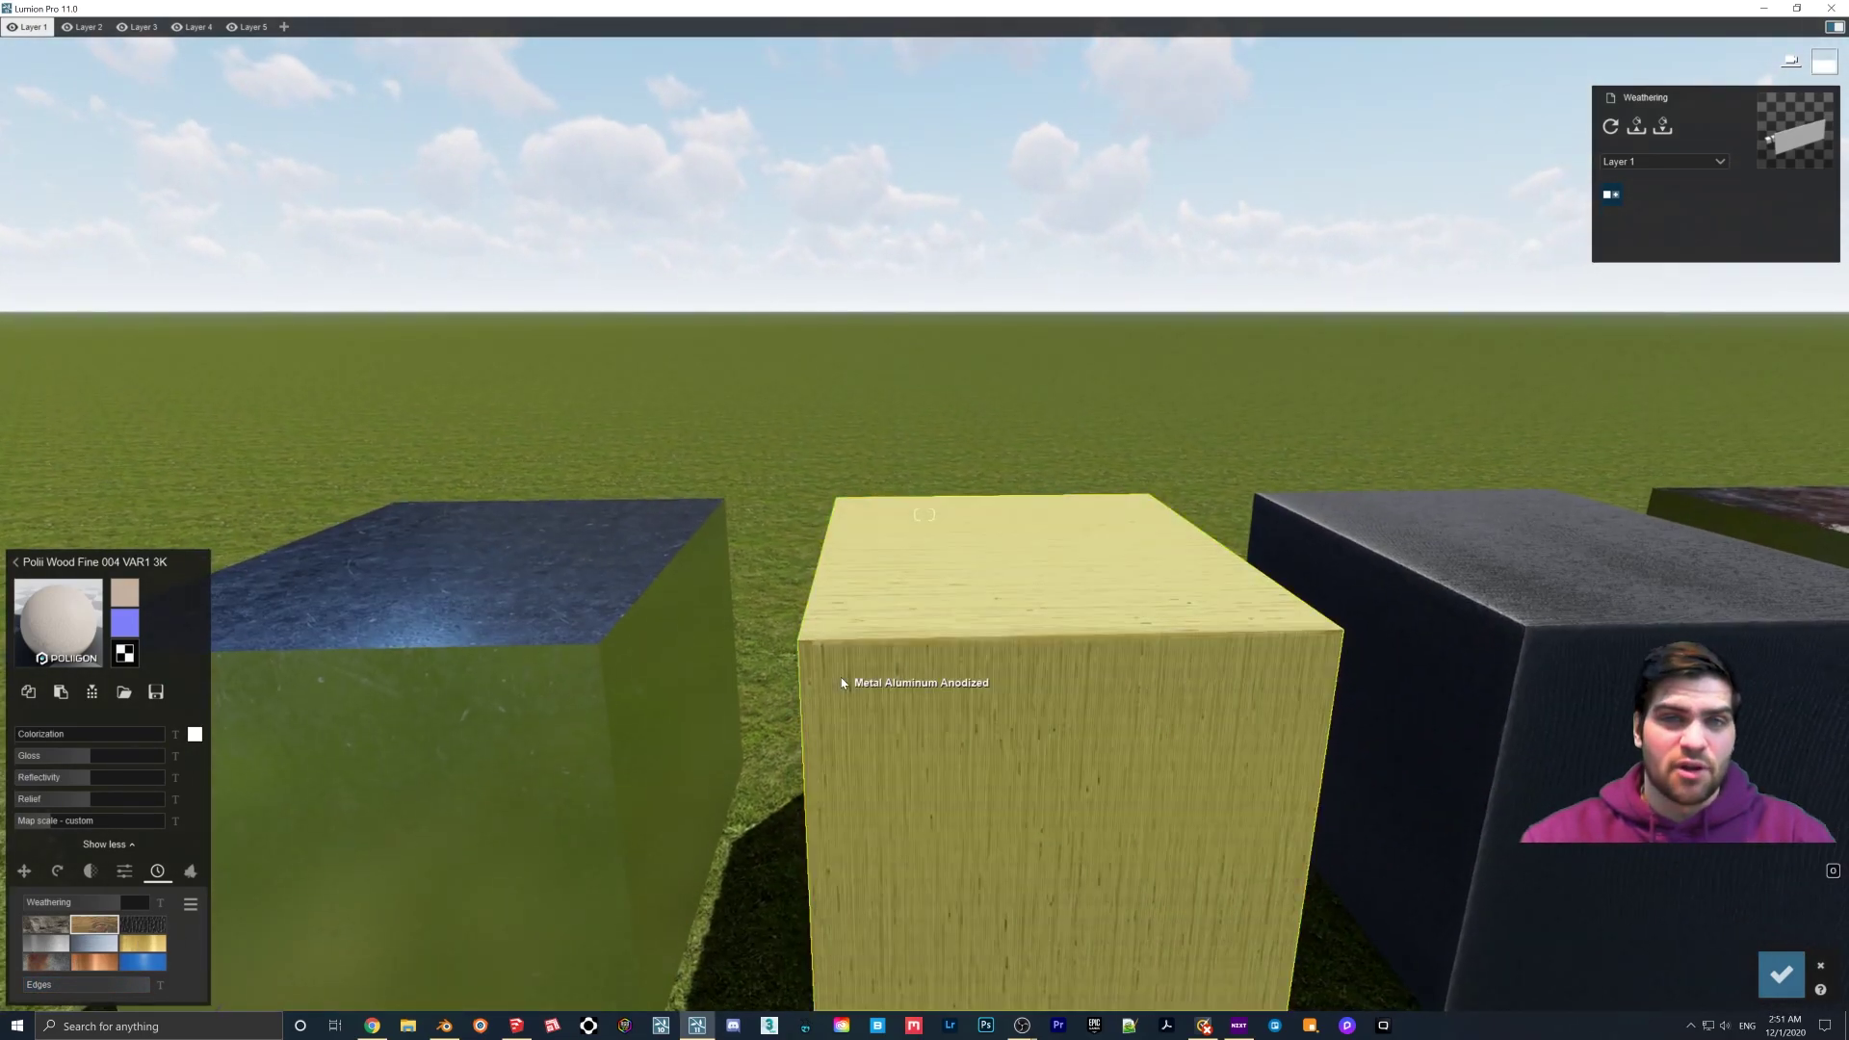